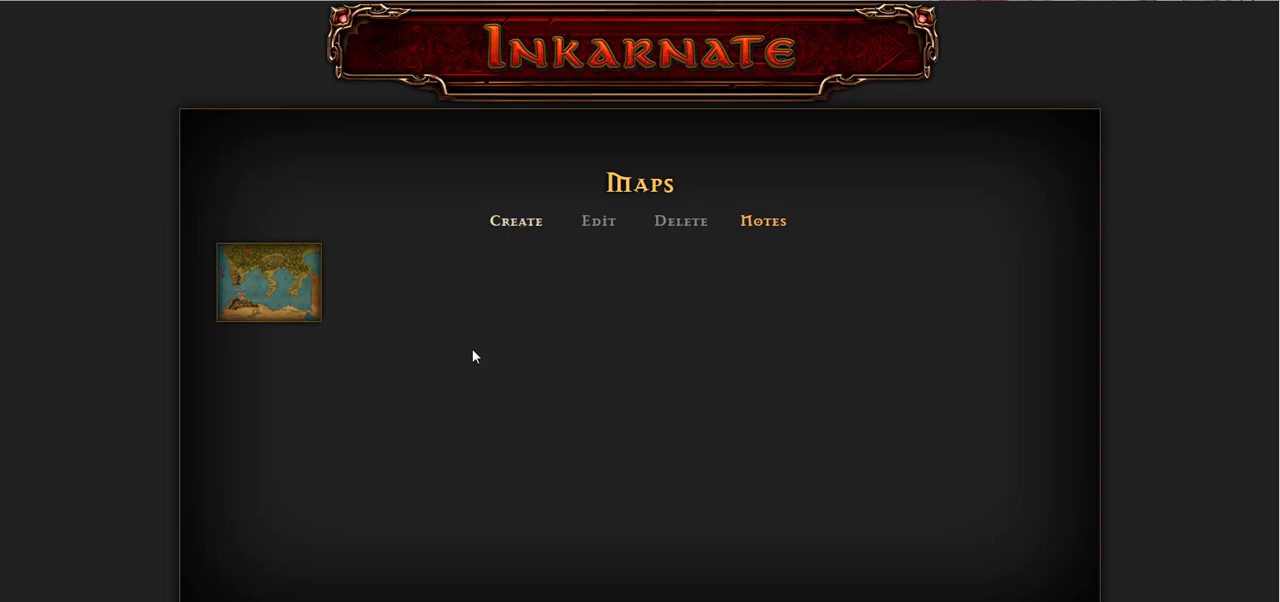
Step: Create a new Standard (SD/1x) map
{"action": "left_click", "coordinate": [525, 226]}
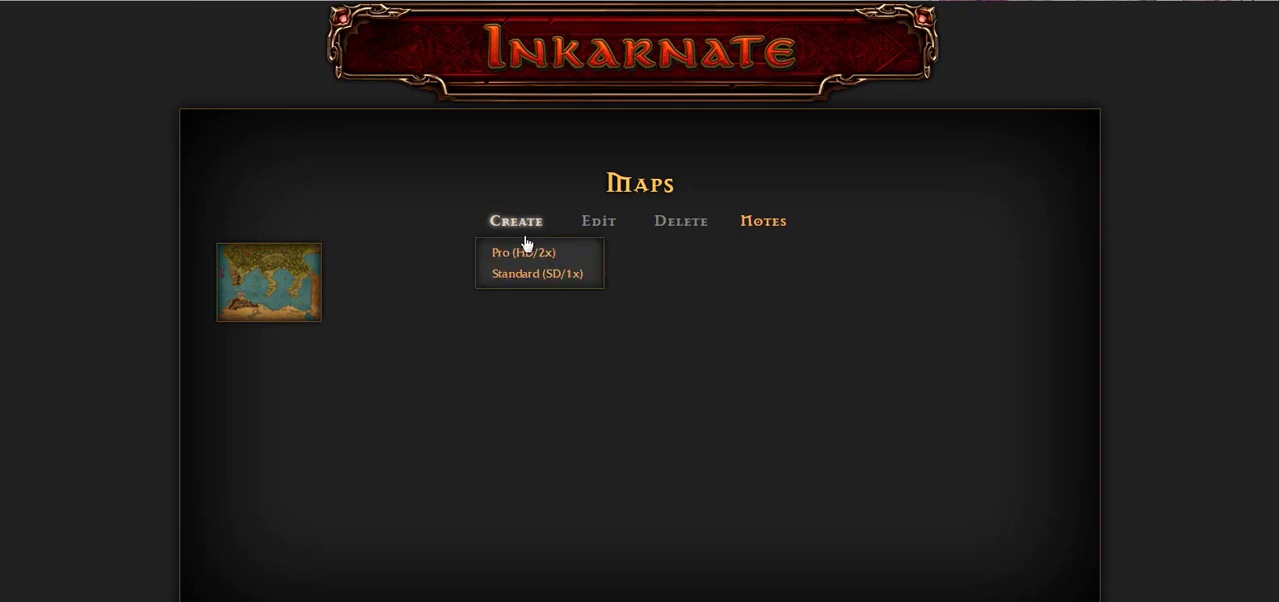
{"action": "left_click", "coordinate": [563, 280]}
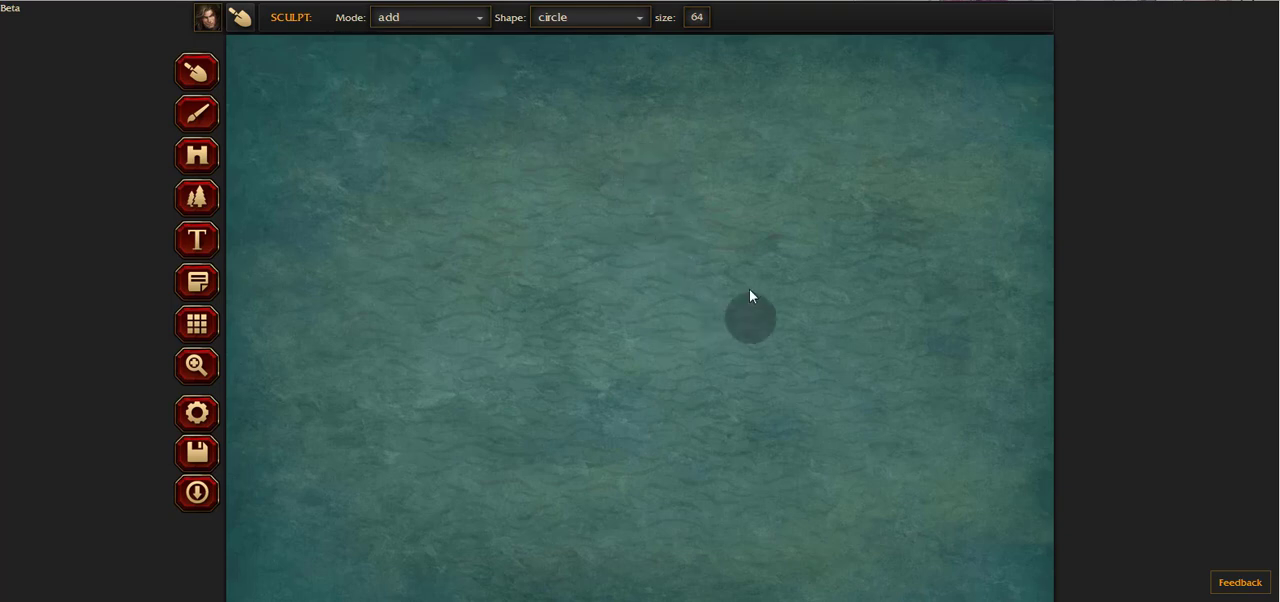
Step: Sculpt a curved strip of land across the map's northwest with the circle shape at size 64 in add mode
{"action": "left_click_drag", "start_coordinate": [530, 140], "coordinate": [422, 254]}
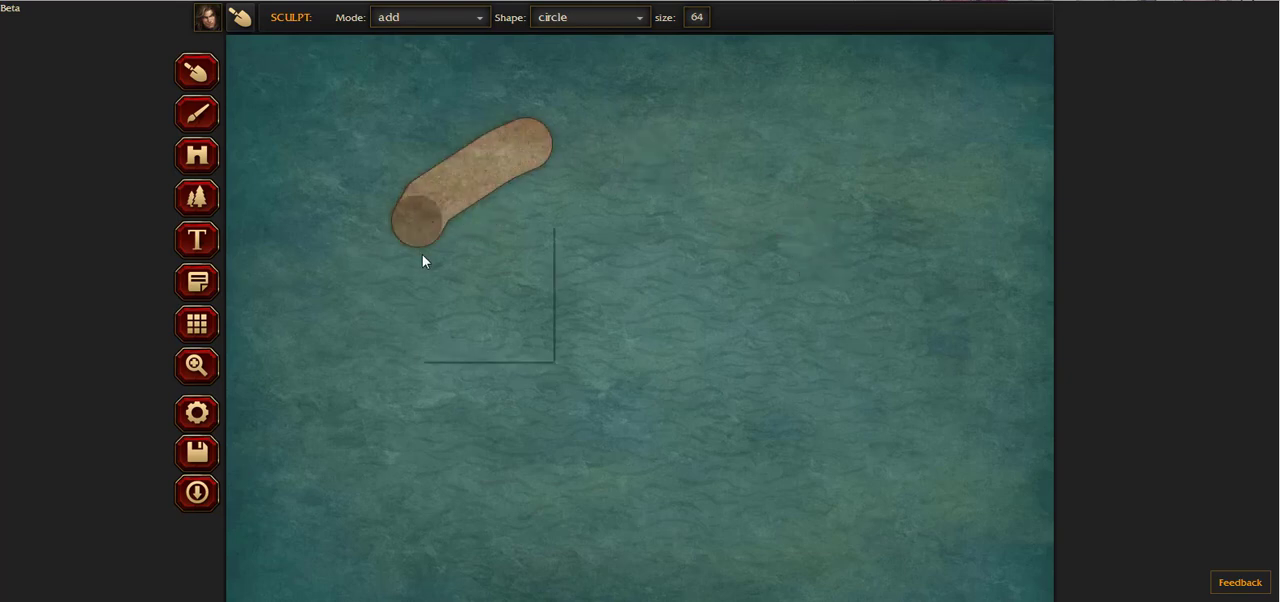
{"action": "right_click", "coordinate": [420, 226]}
{"action": "left_click", "coordinate": [367, 277]}
{"action": "left_click", "coordinate": [367, 277]}
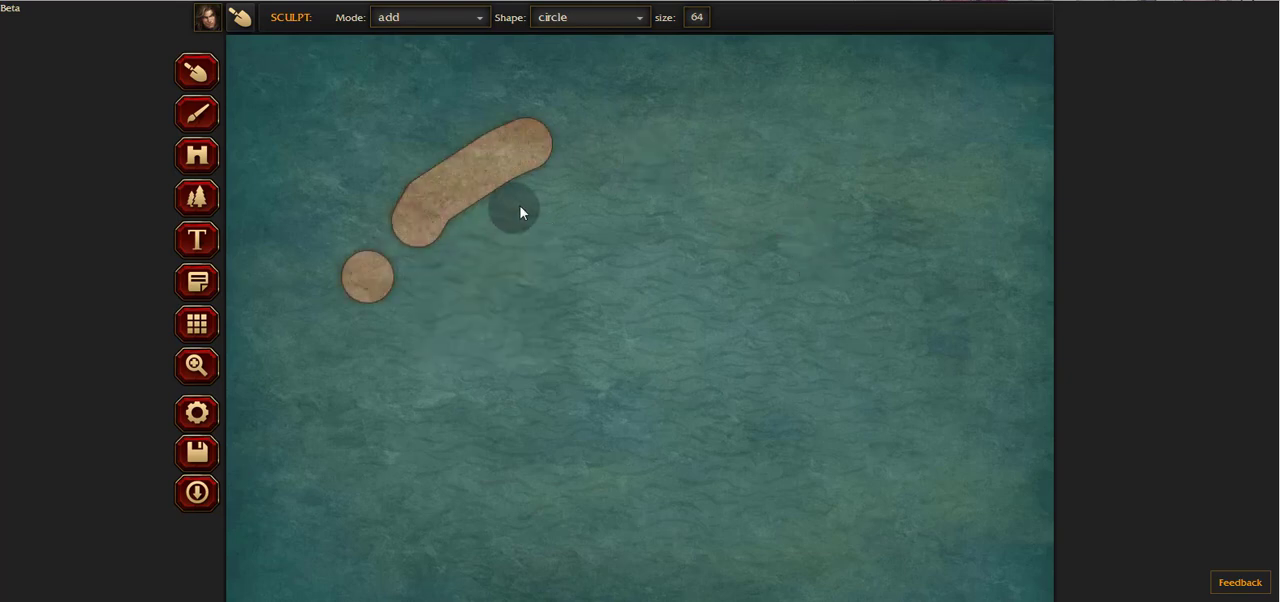
{"action": "left_click_drag", "start_coordinate": [388, 250], "coordinate": [592, 126]}
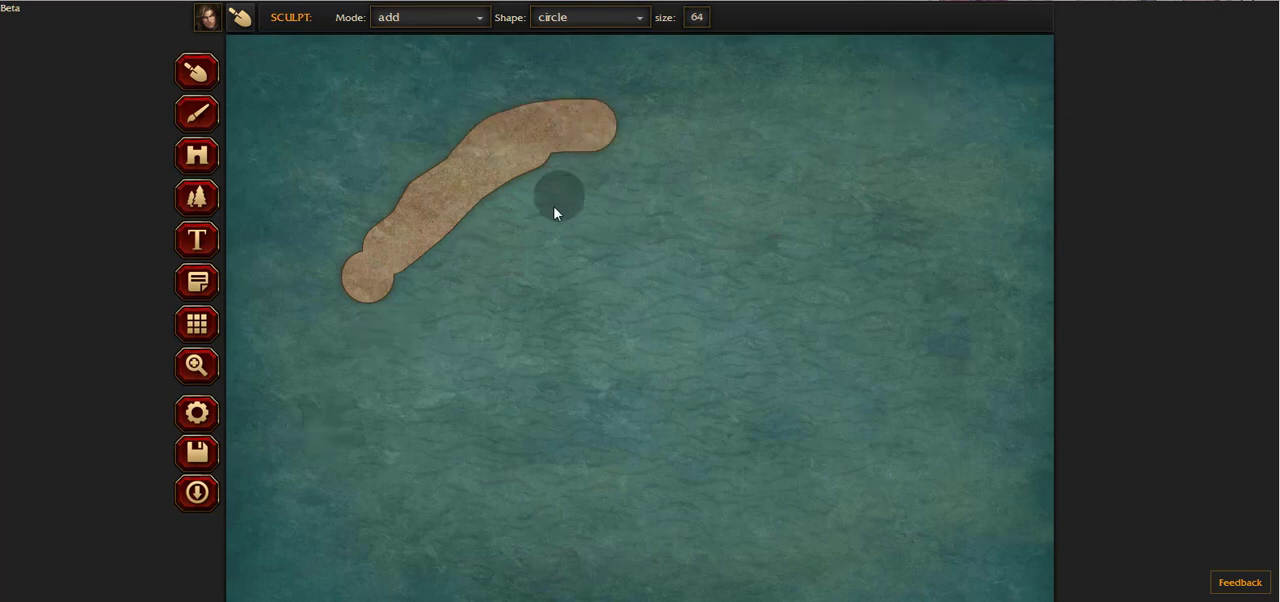
{"action": "right_click", "coordinate": [676, 147]}
{"action": "left_click", "coordinate": [617, 143]}
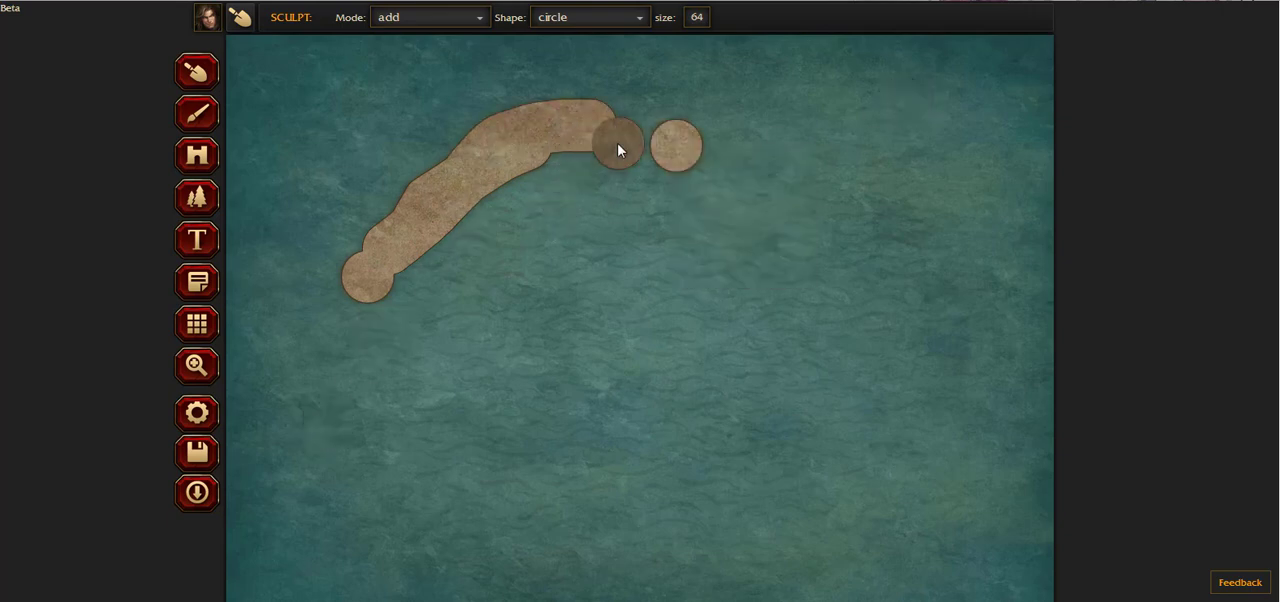
{"action": "middle_click", "coordinate": [651, 124]}
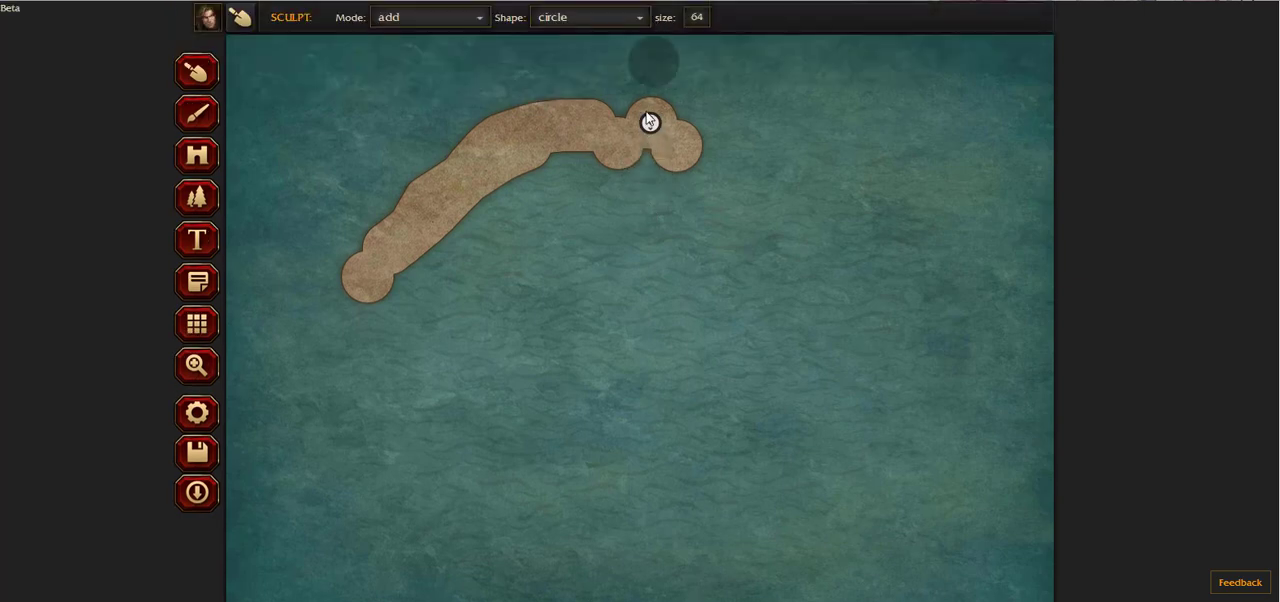
{"action": "left_click", "coordinate": [652, 68]}
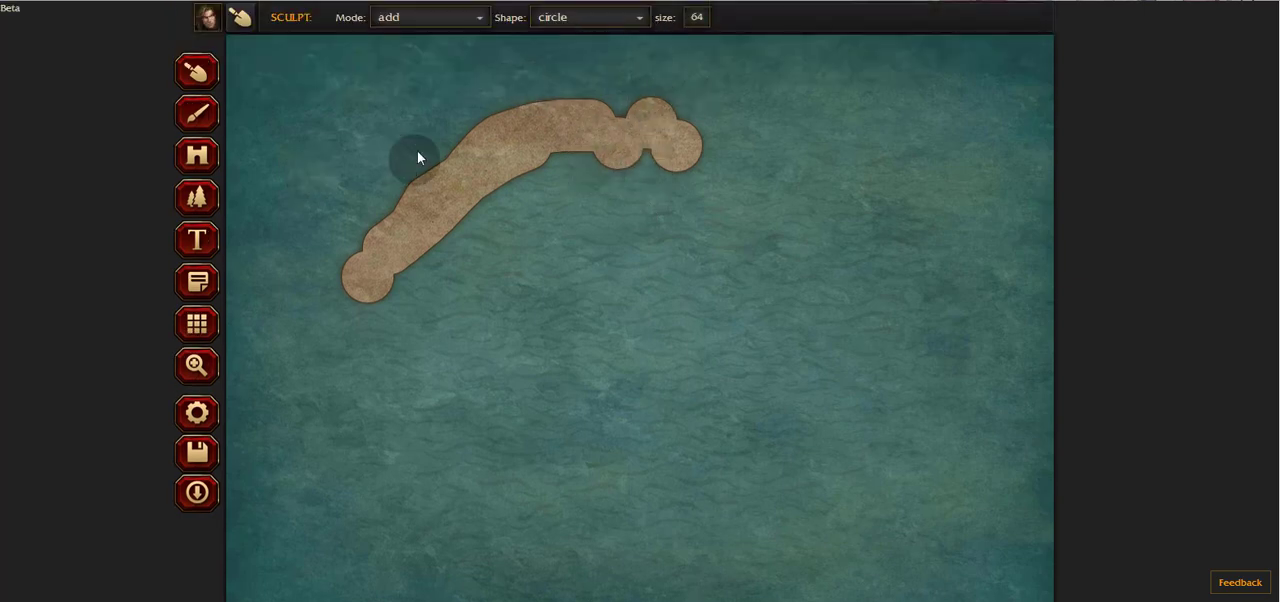
Step: Switch the sculpt mode to subtract and erase the whole curved strip of land
{"action": "left_click", "coordinate": [416, 22]}
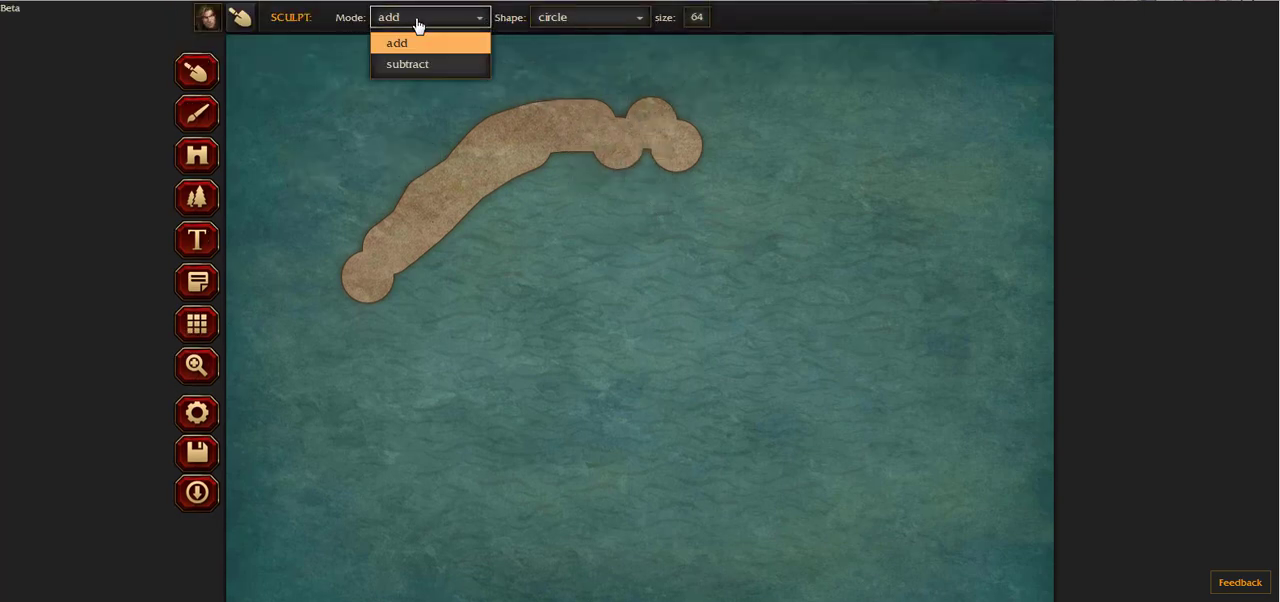
{"action": "left_click", "coordinate": [413, 66]}
{"action": "mouse_move", "coordinate": [357, 234]}
{"action": "left_mouse_down"}
{"action": "mouse_move", "coordinate": [357, 277]}
{"action": "mouse_move", "coordinate": [428, 170]}
{"action": "mouse_move", "coordinate": [520, 170]}
{"action": "left_mouse_up"}
{"action": "mouse_move", "coordinate": [614, 165]}
{"action": "left_mouse_down"}
{"action": "mouse_move", "coordinate": [560, 114]}
{"action": "mouse_move", "coordinate": [711, 160]}
{"action": "mouse_move", "coordinate": [621, 168]}
{"action": "left_mouse_up"}
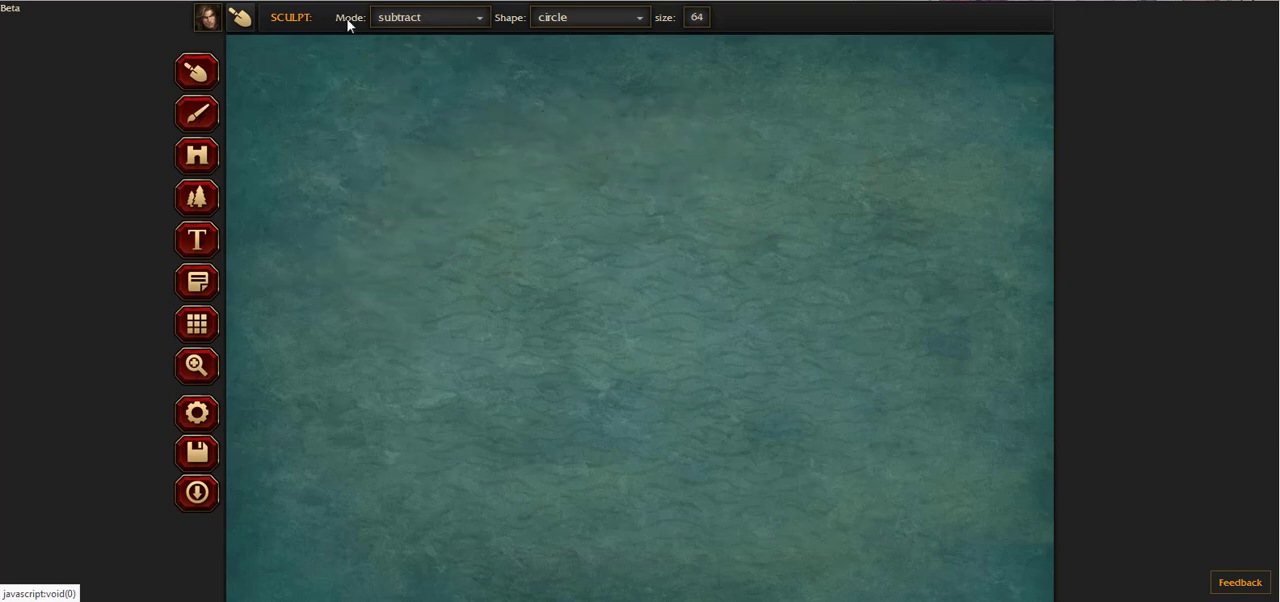
Step: Set sculpting to add mode with the hex shape and trace a coastline from the northeast edge around the west to the south
{"action": "left_click", "coordinate": [398, 30]}
{"action": "left_click", "coordinate": [405, 45]}
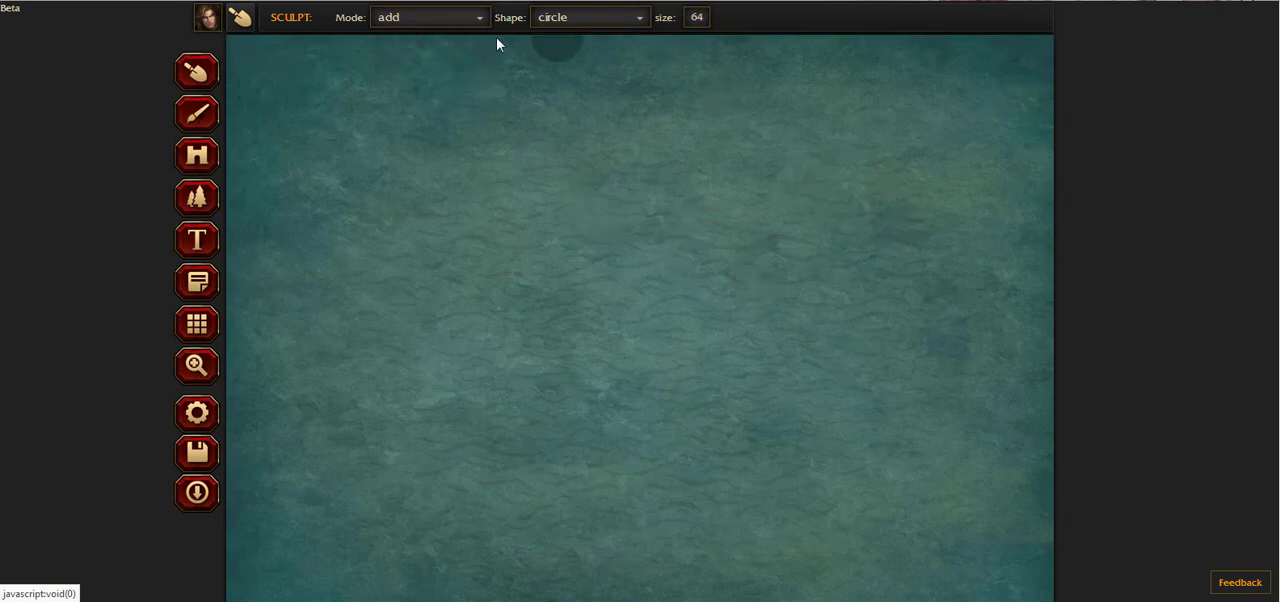
{"action": "left_click", "coordinate": [583, 20]}
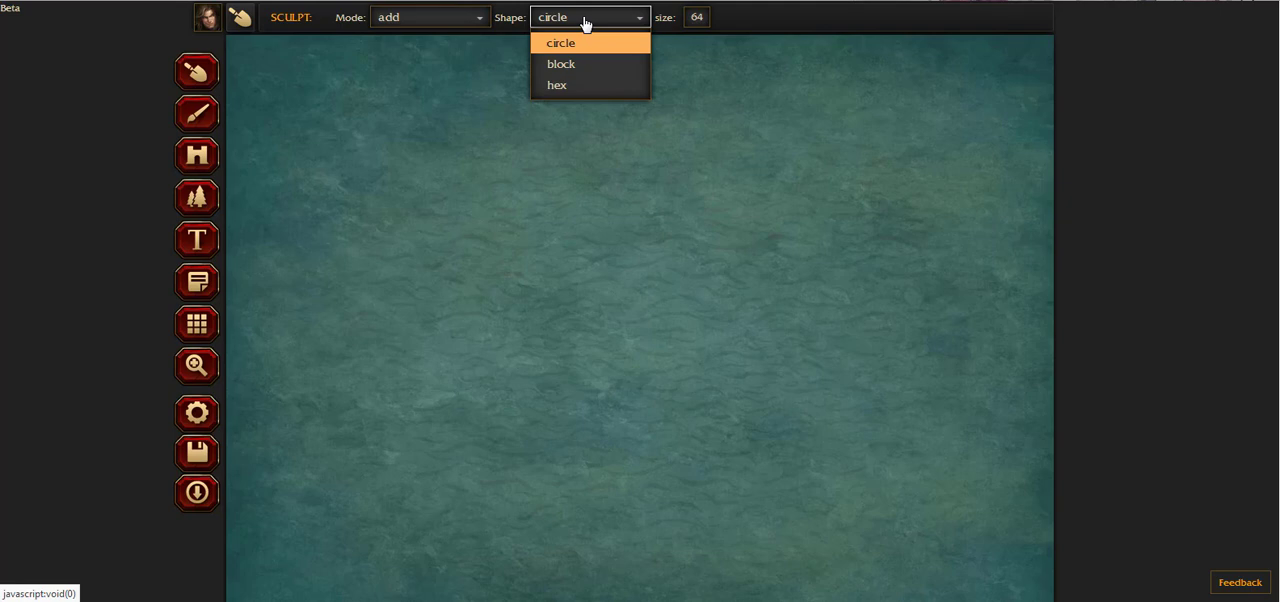
{"action": "left_click", "coordinate": [585, 88]}
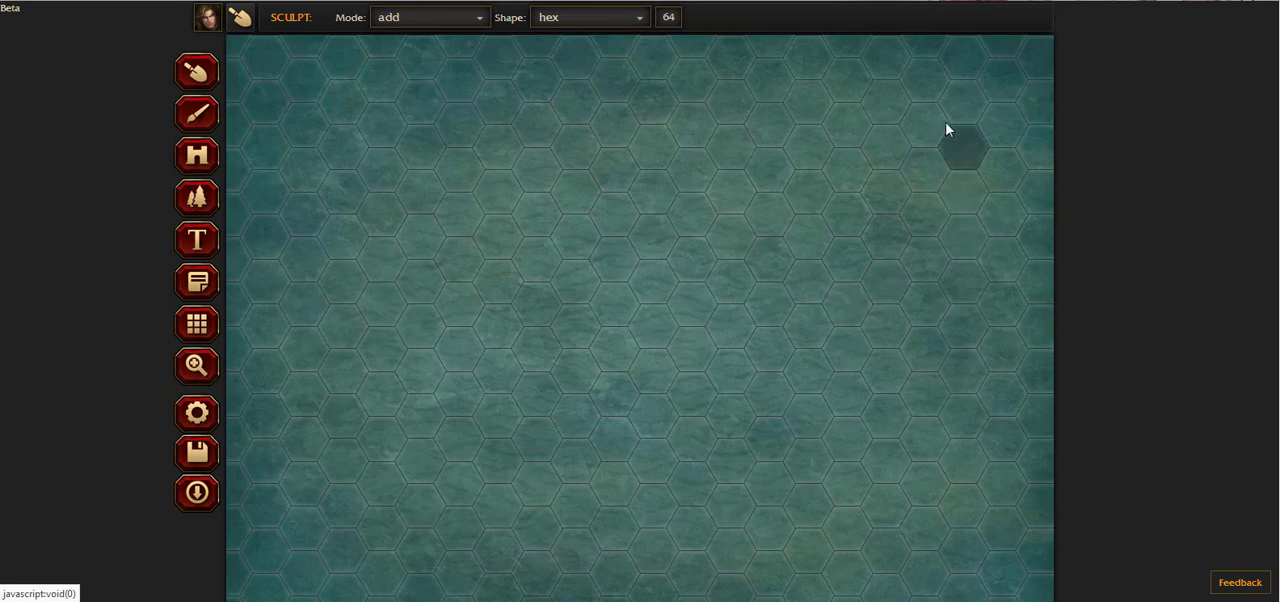
{"action": "left_click_drag", "start_coordinate": [929, 49], "coordinate": [907, 130]}
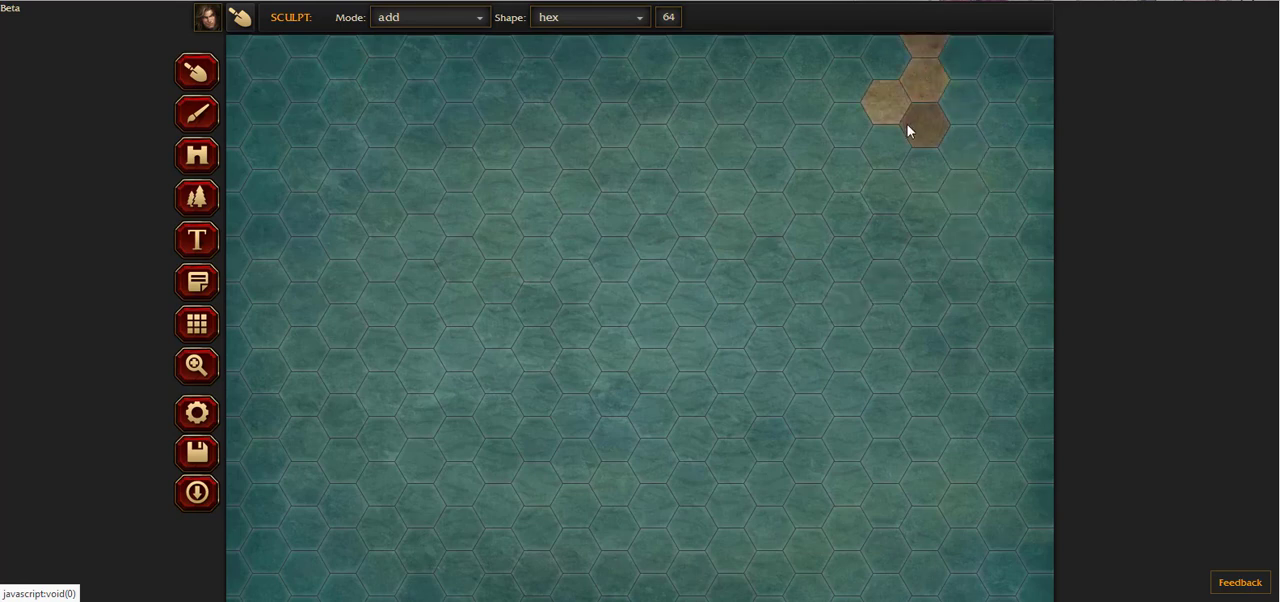
{"action": "mouse_move", "coordinate": [883, 173]}
{"action": "left_mouse_down"}
{"action": "mouse_move", "coordinate": [851, 297]}
{"action": "mouse_move", "coordinate": [827, 287]}
{"action": "left_mouse_up"}
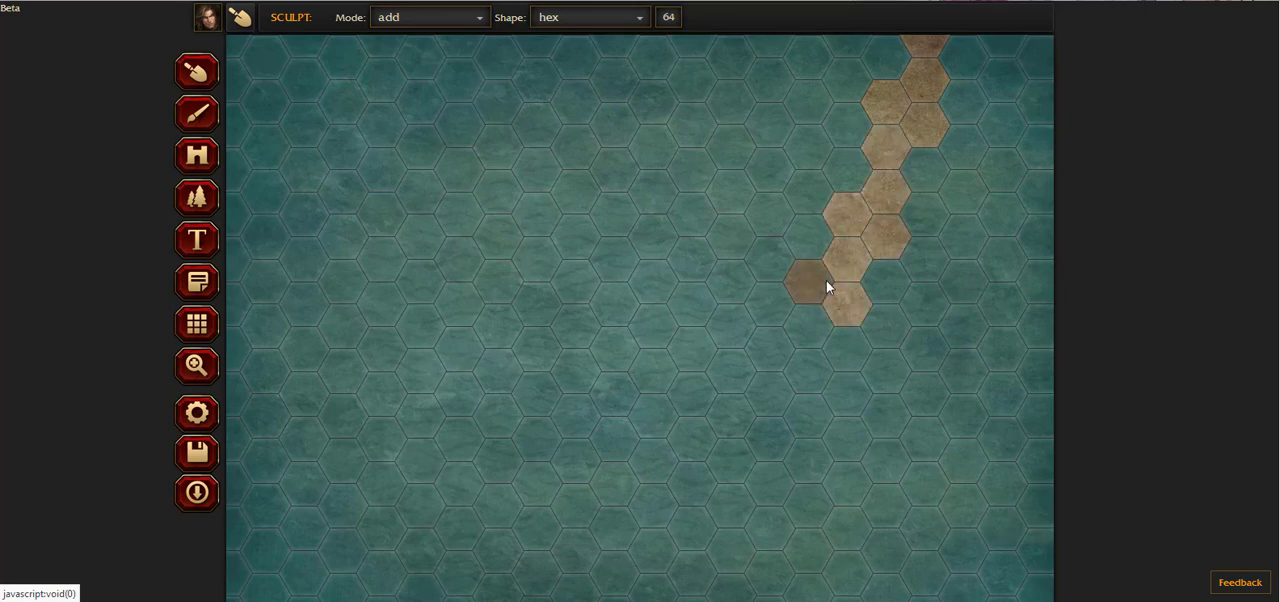
{"action": "mouse_move", "coordinate": [814, 234]}
{"action": "left_mouse_down"}
{"action": "mouse_move", "coordinate": [797, 166]}
{"action": "mouse_move", "coordinate": [751, 128]}
{"action": "mouse_move", "coordinate": [717, 128]}
{"action": "mouse_move", "coordinate": [572, 157]}
{"action": "mouse_move", "coordinate": [414, 239]}
{"action": "mouse_move", "coordinate": [330, 355]}
{"action": "mouse_move", "coordinate": [377, 445]}
{"action": "mouse_move", "coordinate": [460, 522]}
{"action": "left_mouse_up"}
{"action": "scroll", "coordinate": [517, 370], "scroll_direction": "down", "scroll_amount": 2}
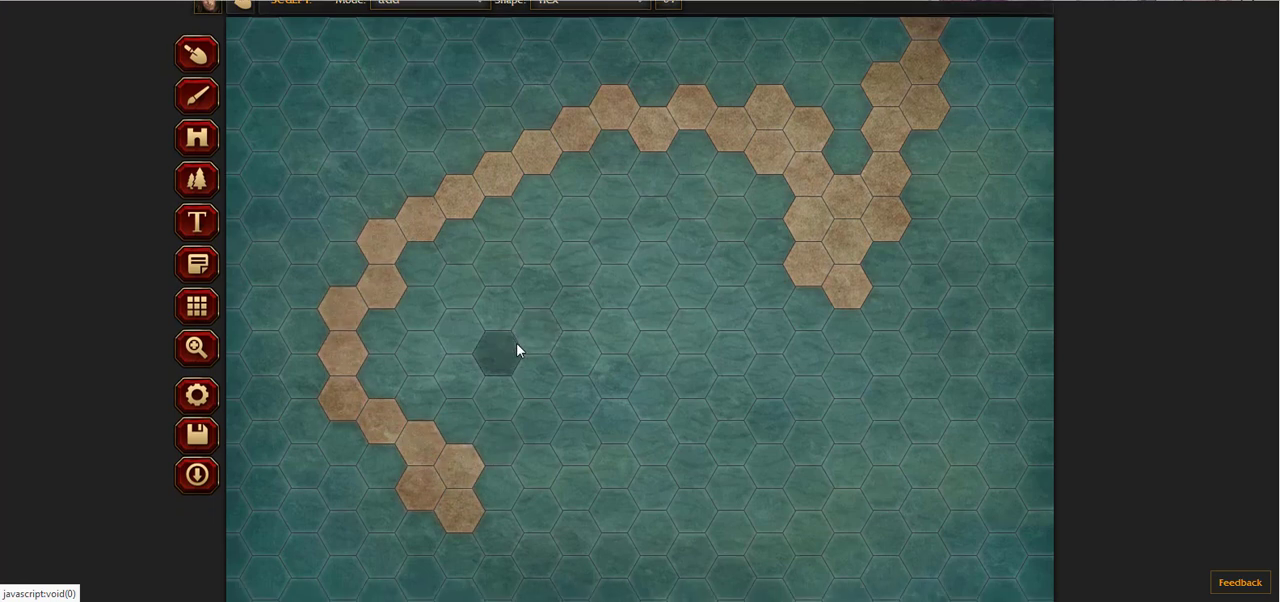
{"action": "mouse_move", "coordinate": [503, 486]}
{"action": "left_mouse_down"}
{"action": "mouse_move", "coordinate": [480, 506]}
{"action": "mouse_move", "coordinate": [463, 491]}
{"action": "mouse_move", "coordinate": [535, 557]}
{"action": "mouse_move", "coordinate": [700, 597]}
{"action": "left_mouse_up"}
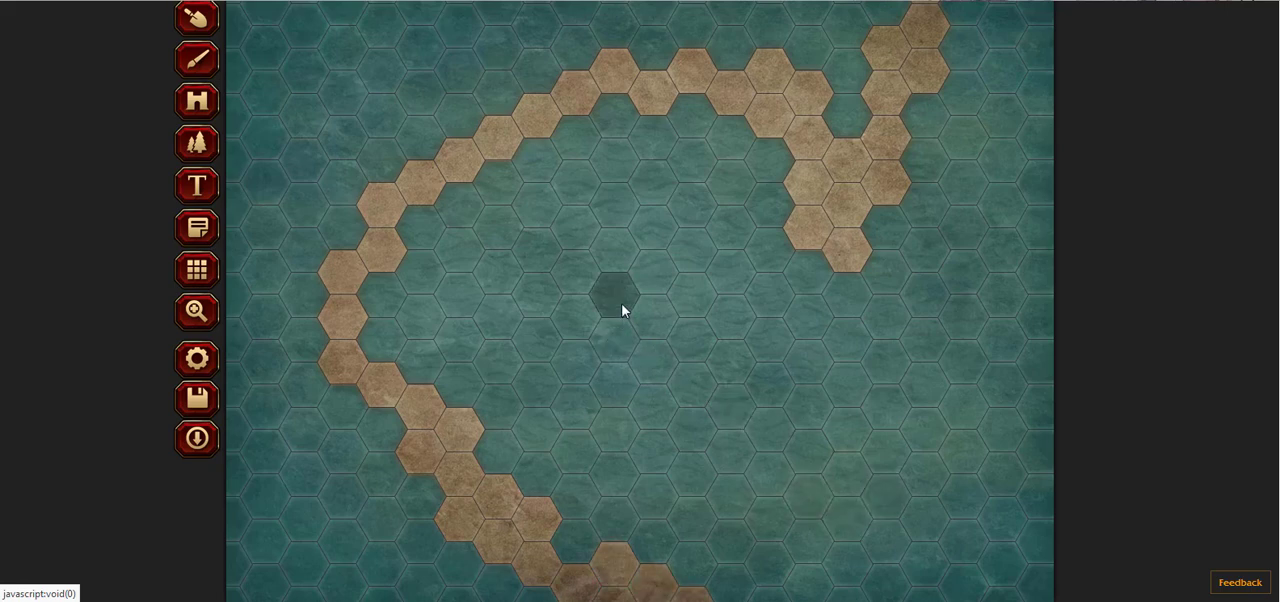
Step: Sculpt a hex island in the middle of the bay and another one off to its east
{"action": "left_click_drag", "start_coordinate": [623, 303], "coordinate": [697, 346]}
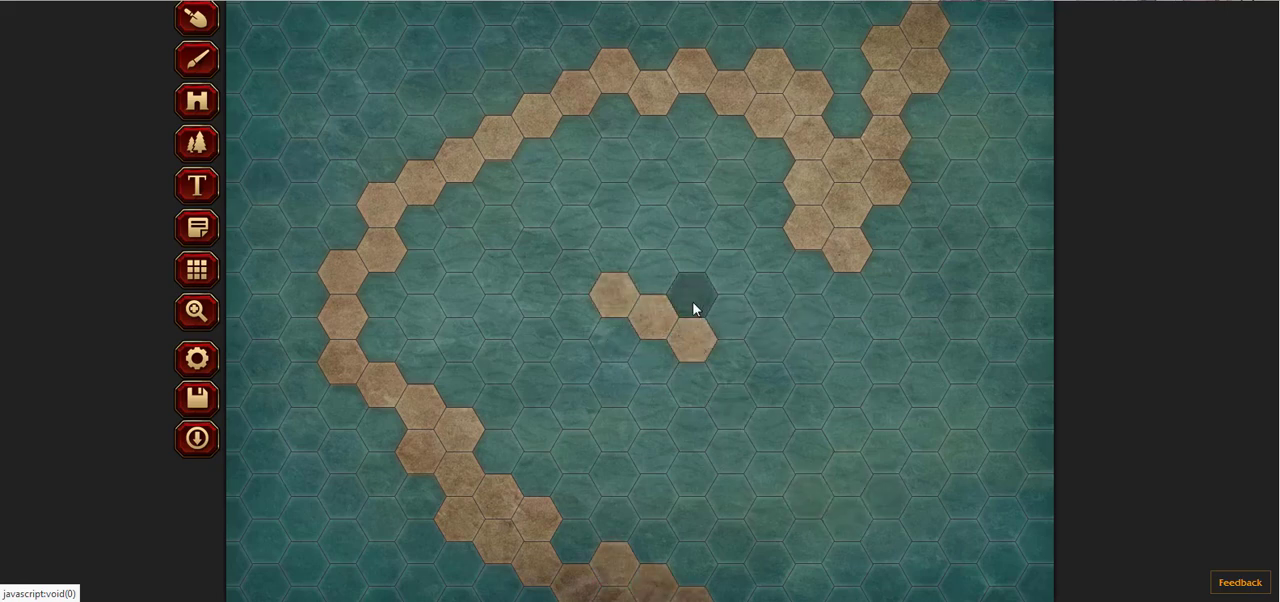
{"action": "left_click", "coordinate": [691, 304]}
{"action": "left_click_drag", "start_coordinate": [734, 331], "coordinate": [728, 360]}
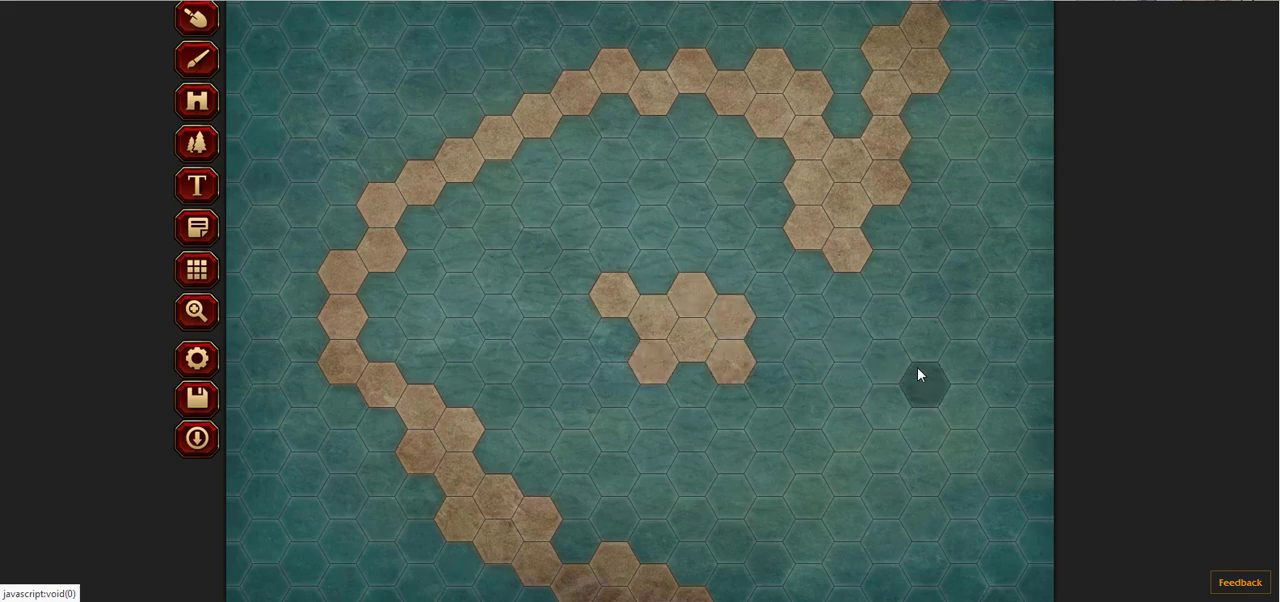
{"action": "mouse_move", "coordinate": [956, 366]}
{"action": "left_mouse_down"}
{"action": "mouse_move", "coordinate": [970, 405]}
{"action": "mouse_move", "coordinate": [891, 380]}
{"action": "mouse_move", "coordinate": [886, 391]}
{"action": "mouse_move", "coordinate": [905, 390]}
{"action": "left_mouse_up"}
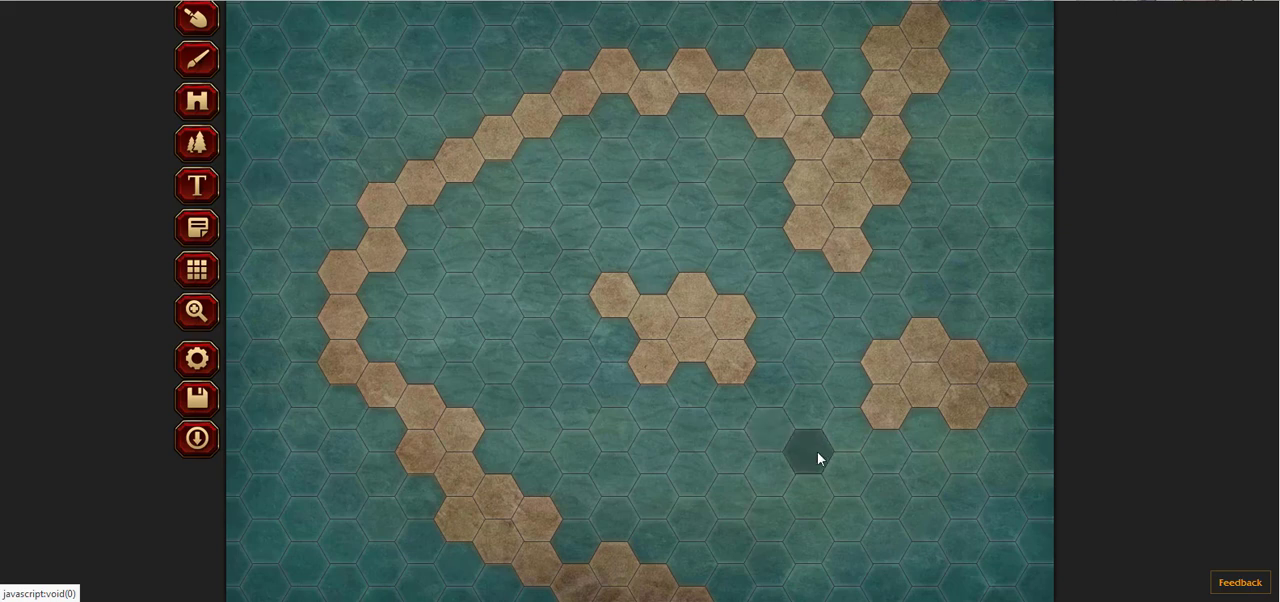
{"action": "left_click", "coordinate": [580, 297]}
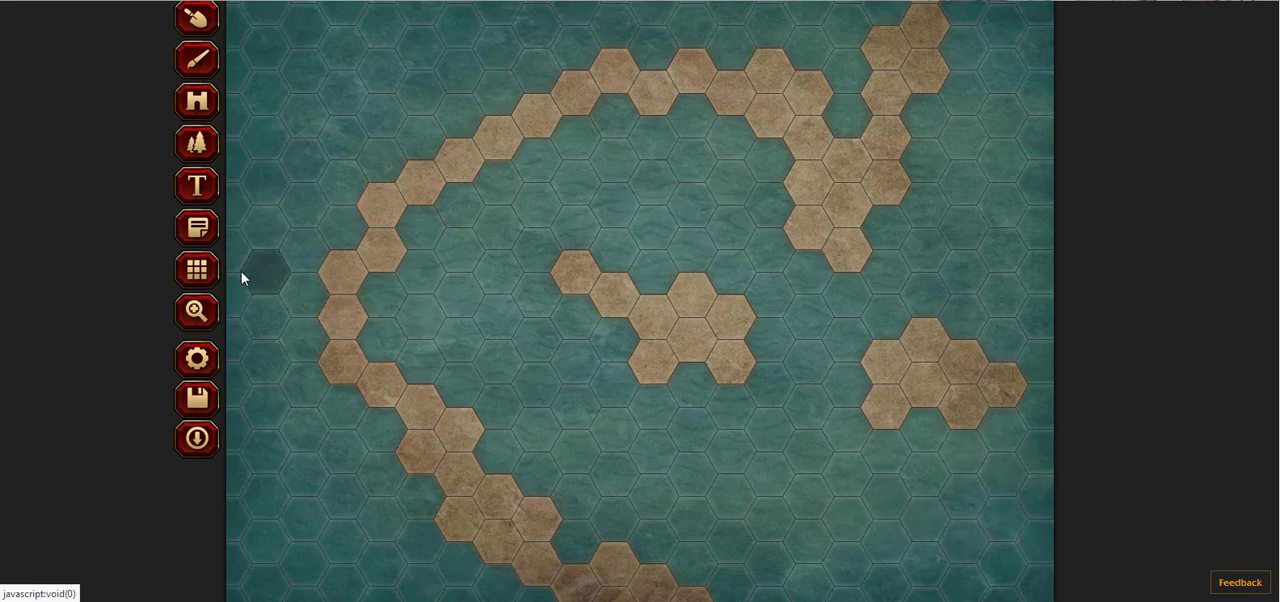
Step: Switch the sculpt mode to subtract and erase the eastern island
{"action": "scroll", "coordinate": [300, 265], "scroll_direction": "up", "scroll_amount": 1}
{"action": "left_click", "coordinate": [400, 17]}
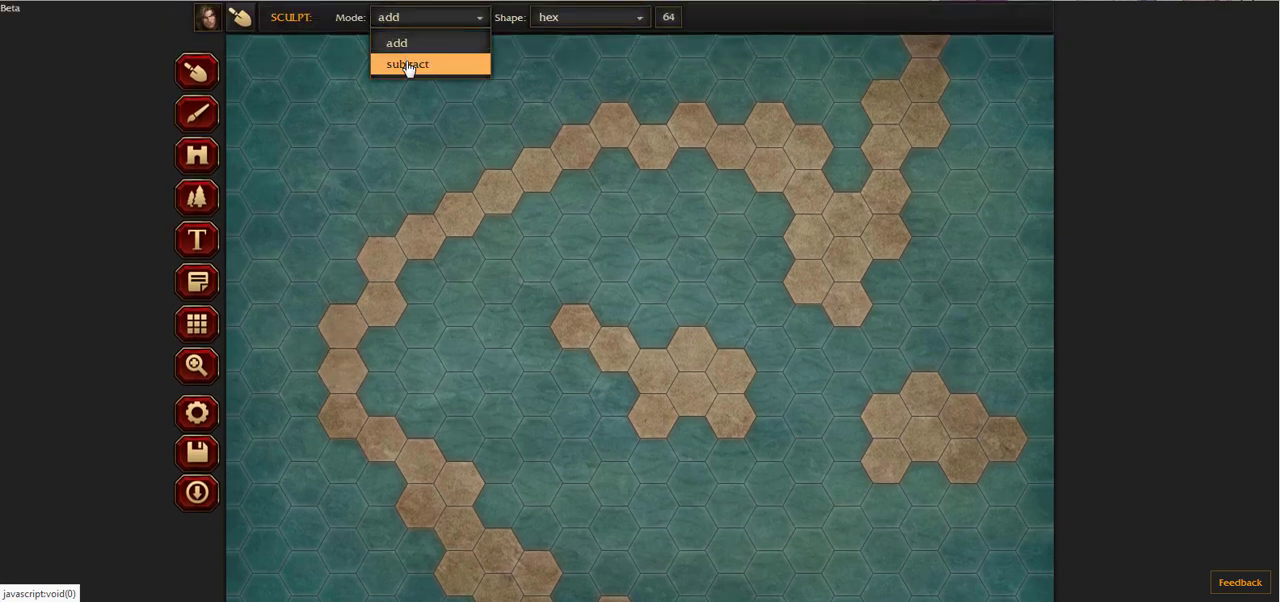
{"action": "left_click", "coordinate": [407, 65]}
{"action": "mouse_move", "coordinate": [910, 441]}
{"action": "left_mouse_down"}
{"action": "mouse_move", "coordinate": [907, 394]}
{"action": "mouse_move", "coordinate": [833, 463]}
{"action": "left_mouse_up"}
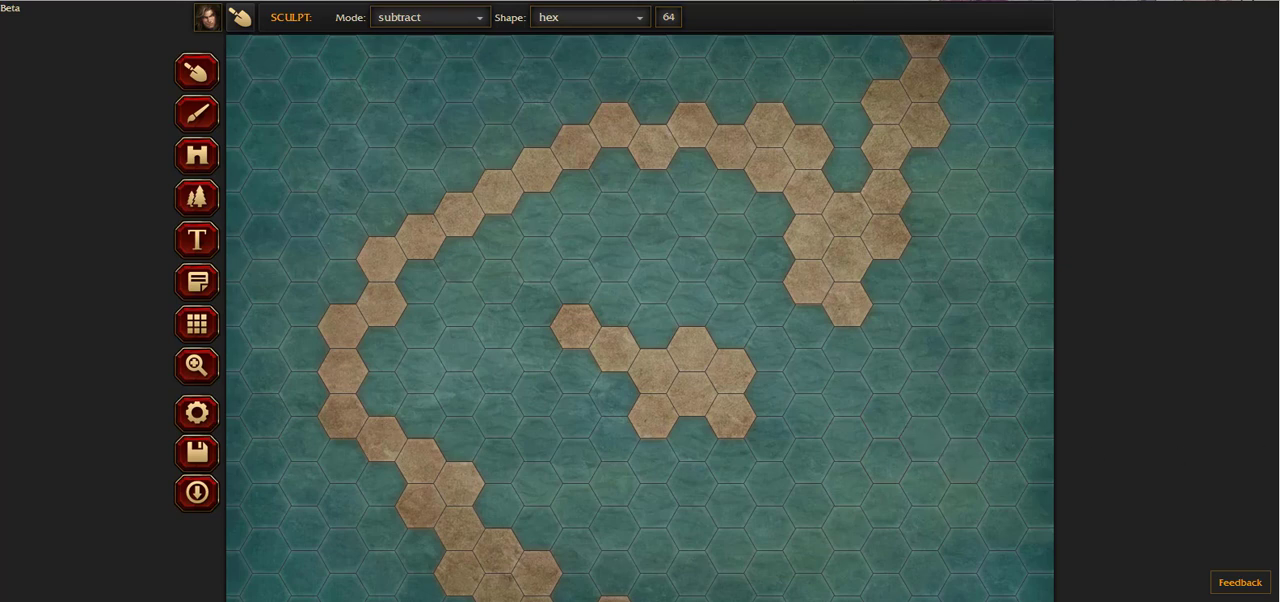
Step: Return the sculpt mode to add and extend the southern coastline with hexes toward the east edge
{"action": "scroll", "coordinate": [1070, 460], "scroll_direction": "down", "scroll_amount": 1}
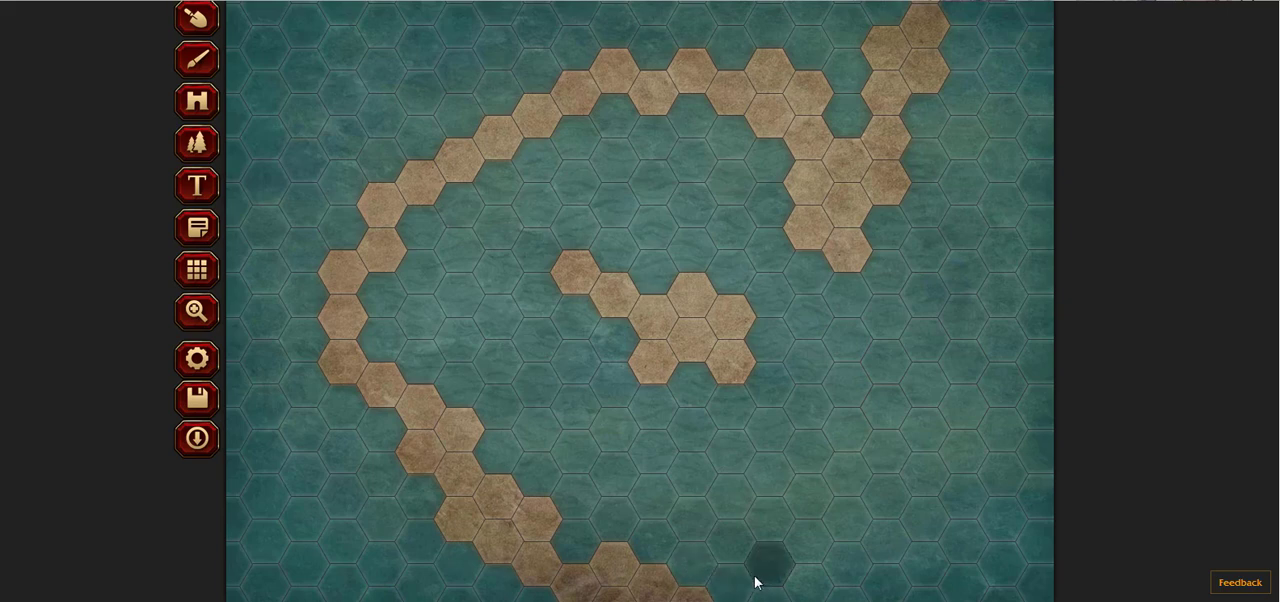
{"action": "scroll", "coordinate": [403, 187], "scroll_direction": "up", "scroll_amount": 1}
{"action": "left_click", "coordinate": [406, 18]}
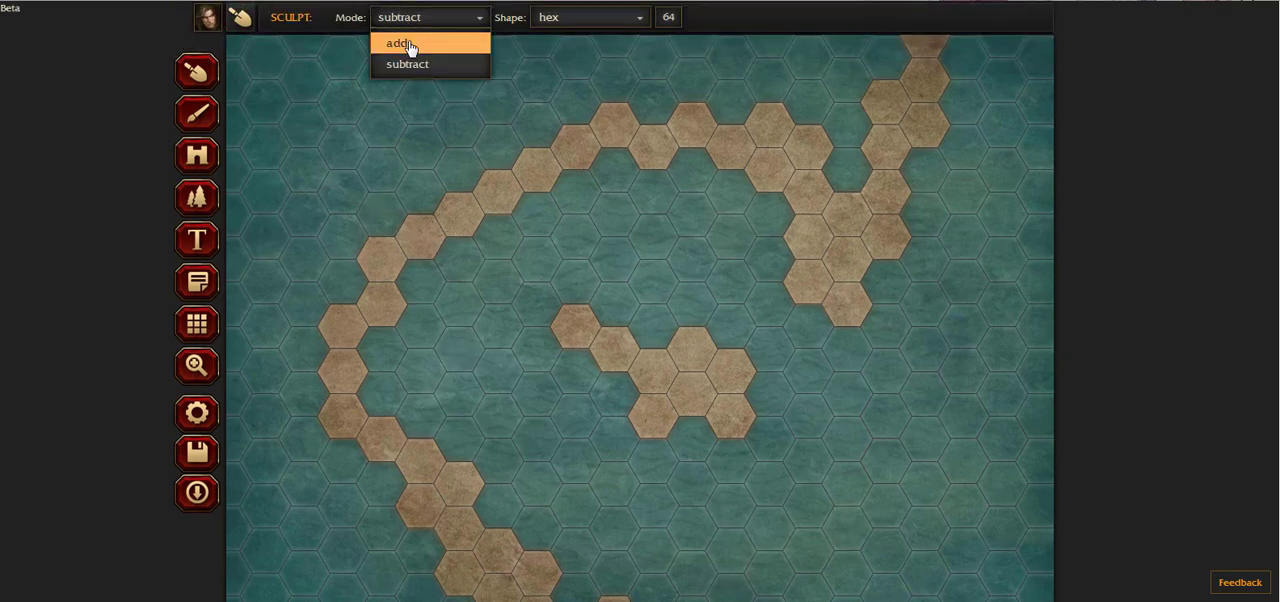
{"action": "left_click", "coordinate": [408, 40]}
{"action": "scroll", "coordinate": [740, 283], "scroll_direction": "down", "scroll_amount": 1}
{"action": "mouse_move", "coordinate": [700, 588]}
{"action": "left_mouse_down"}
{"action": "mouse_move", "coordinate": [900, 597]}
{"action": "mouse_move", "coordinate": [961, 571]}
{"action": "mouse_move", "coordinate": [955, 590]}
{"action": "mouse_move", "coordinate": [1000, 599]}
{"action": "left_mouse_up"}
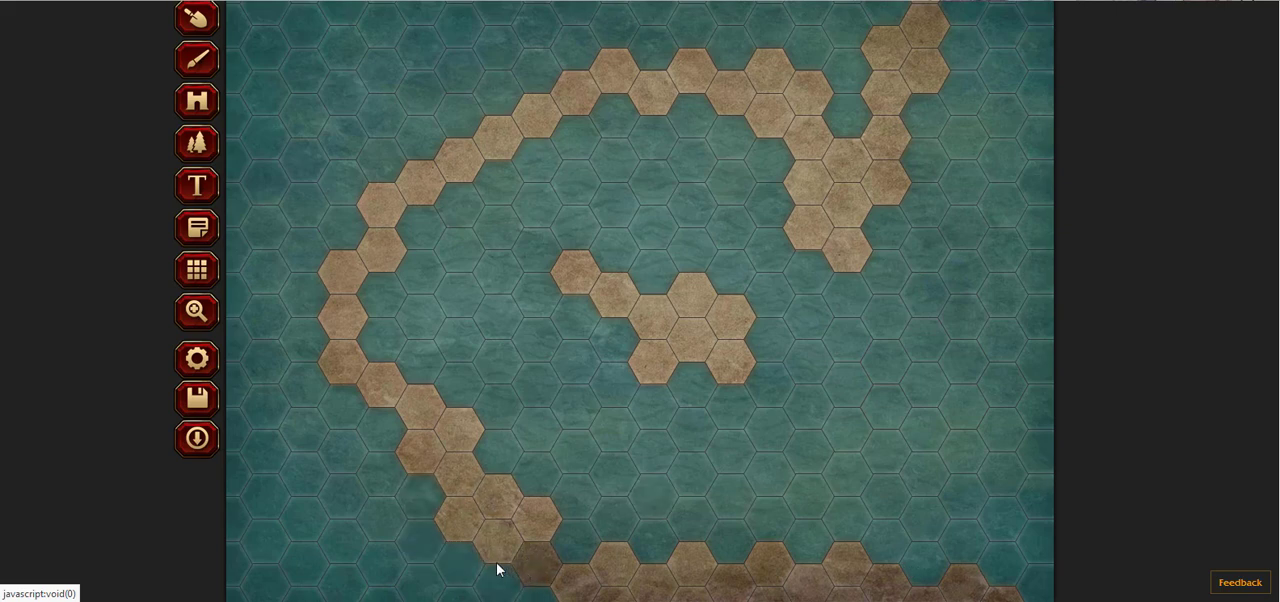
Step: Fill the area behind the western and northern coastline with land hexes and widen the southwestern strip out to the map's west edge
{"action": "left_click_drag", "start_coordinate": [423, 504], "coordinate": [363, 478]}
{"action": "scroll", "coordinate": [850, 233], "scroll_direction": "up", "scroll_amount": 1}
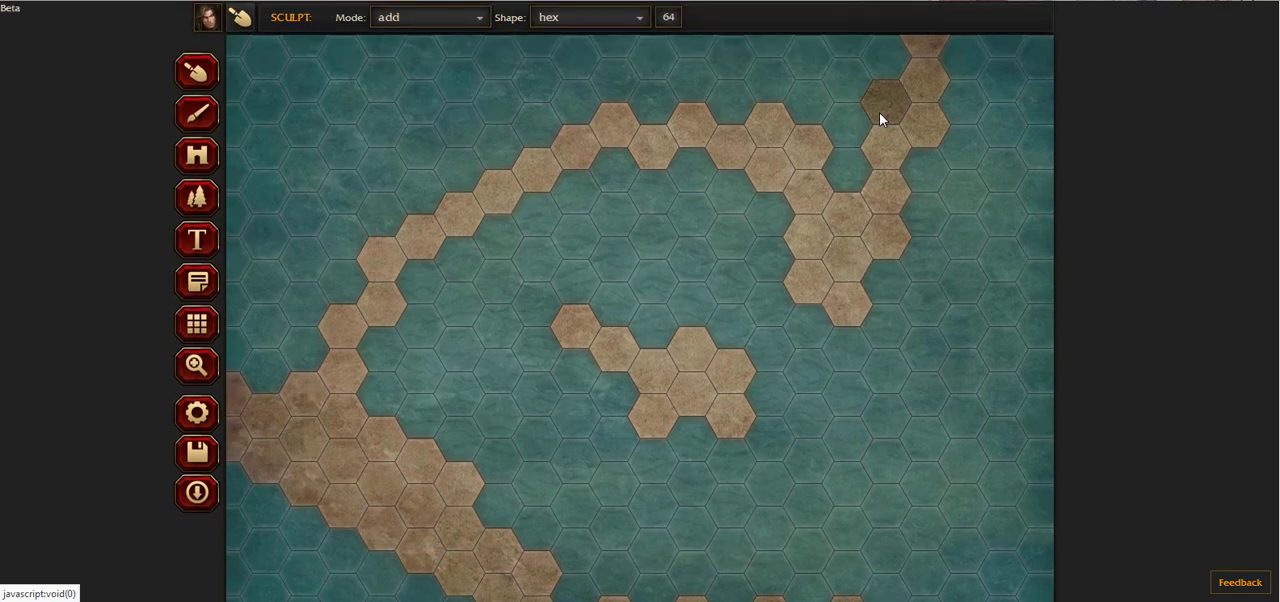
{"action": "mouse_move", "coordinate": [847, 175]}
{"action": "left_mouse_down"}
{"action": "mouse_move", "coordinate": [837, 130]}
{"action": "mouse_move", "coordinate": [851, 61]}
{"action": "mouse_move", "coordinate": [871, 46]}
{"action": "mouse_move", "coordinate": [797, 51]}
{"action": "mouse_move", "coordinate": [799, 93]}
{"action": "left_mouse_up"}
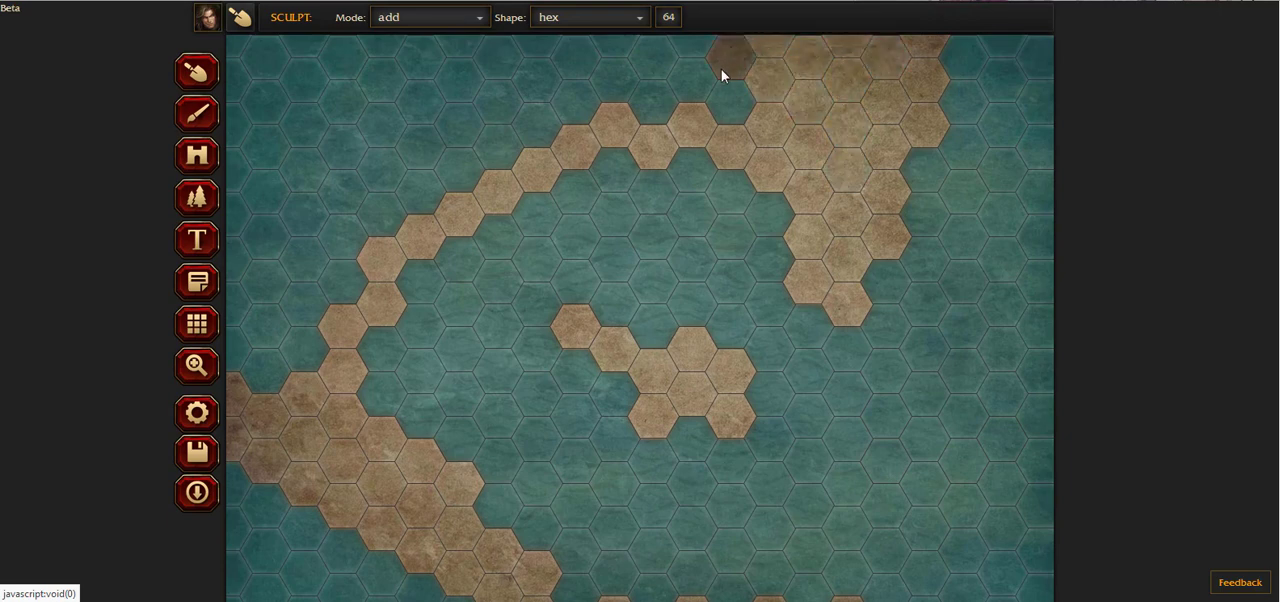
{"action": "mouse_move", "coordinate": [713, 82]}
{"action": "left_mouse_down"}
{"action": "mouse_move", "coordinate": [671, 52]}
{"action": "mouse_move", "coordinate": [604, 56]}
{"action": "mouse_move", "coordinate": [606, 84]}
{"action": "mouse_move", "coordinate": [651, 86]}
{"action": "mouse_move", "coordinate": [531, 66]}
{"action": "mouse_move", "coordinate": [490, 82]}
{"action": "mouse_move", "coordinate": [574, 86]}
{"action": "mouse_move", "coordinate": [518, 45]}
{"action": "mouse_move", "coordinate": [445, 62]}
{"action": "mouse_move", "coordinate": [230, 37]}
{"action": "mouse_move", "coordinate": [520, 45]}
{"action": "mouse_move", "coordinate": [263, 57]}
{"action": "mouse_move", "coordinate": [236, 105]}
{"action": "mouse_move", "coordinate": [223, 211]}
{"action": "mouse_move", "coordinate": [250, 357]}
{"action": "mouse_move", "coordinate": [232, 350]}
{"action": "mouse_move", "coordinate": [234, 206]}
{"action": "mouse_move", "coordinate": [264, 325]}
{"action": "mouse_move", "coordinate": [300, 342]}
{"action": "mouse_move", "coordinate": [362, 213]}
{"action": "mouse_move", "coordinate": [459, 156]}
{"action": "mouse_move", "coordinate": [536, 135]}
{"action": "mouse_move", "coordinate": [532, 122]}
{"action": "mouse_move", "coordinate": [417, 112]}
{"action": "mouse_move", "coordinate": [331, 69]}
{"action": "mouse_move", "coordinate": [265, 89]}
{"action": "mouse_move", "coordinate": [268, 219]}
{"action": "mouse_move", "coordinate": [298, 254]}
{"action": "mouse_move", "coordinate": [323, 135]}
{"action": "mouse_move", "coordinate": [406, 140]}
{"action": "mouse_move", "coordinate": [374, 197]}
{"action": "left_mouse_up"}
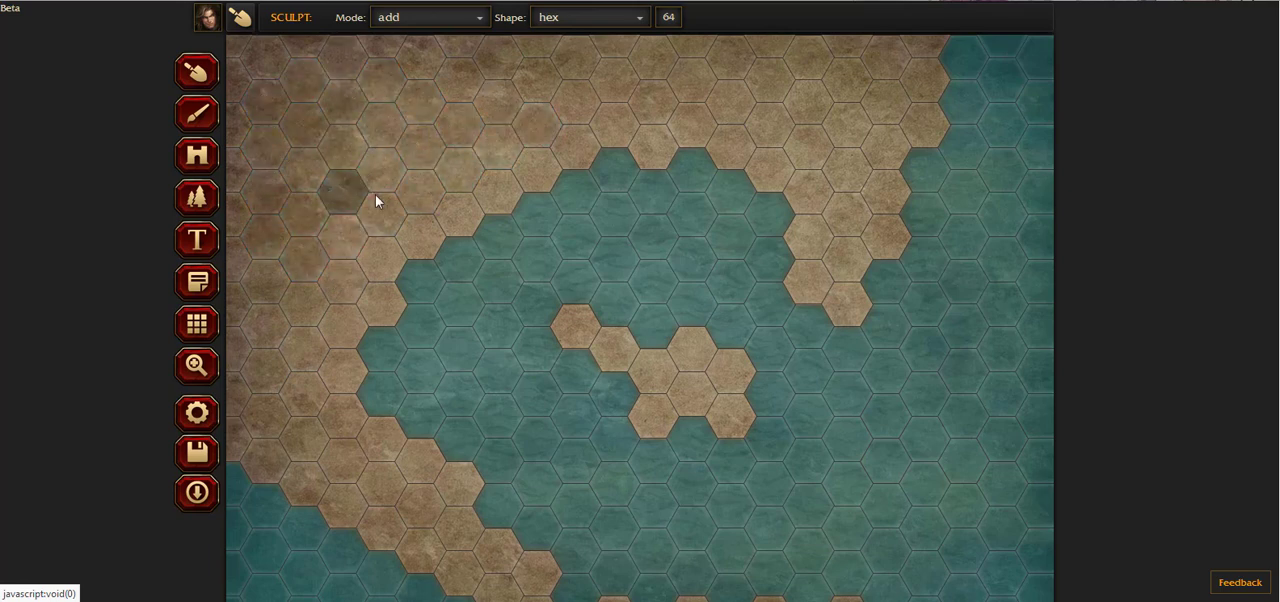
{"action": "scroll", "coordinate": [698, 441], "scroll_direction": "down", "scroll_amount": 1}
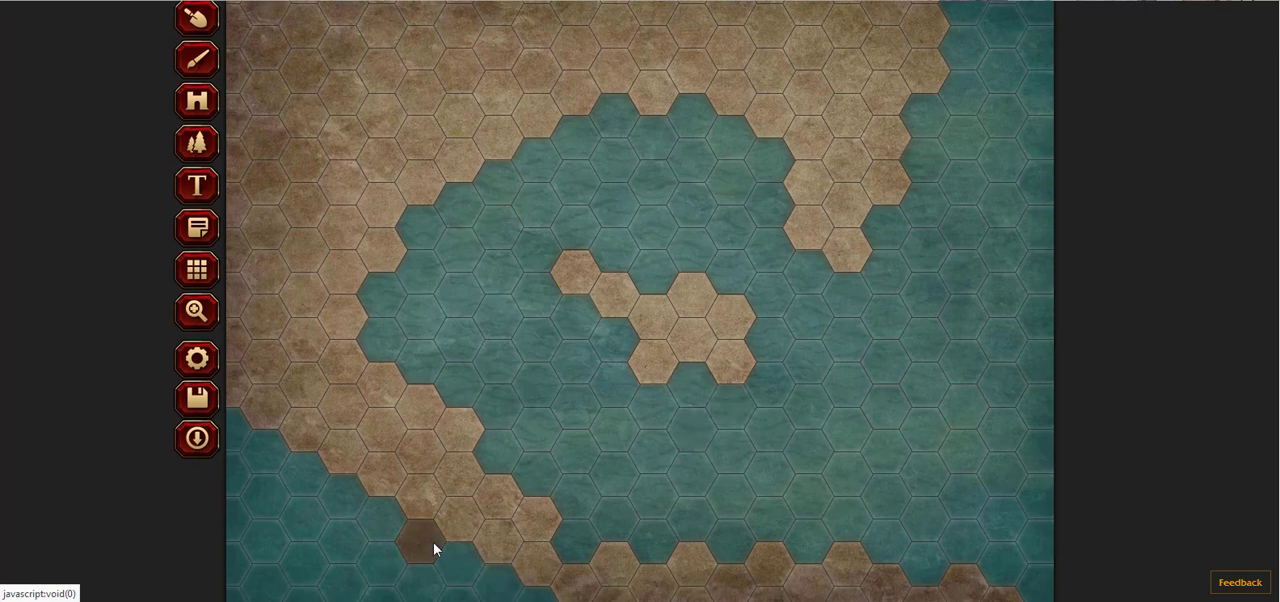
{"action": "left_click_drag", "start_coordinate": [397, 529], "coordinate": [221, 416]}
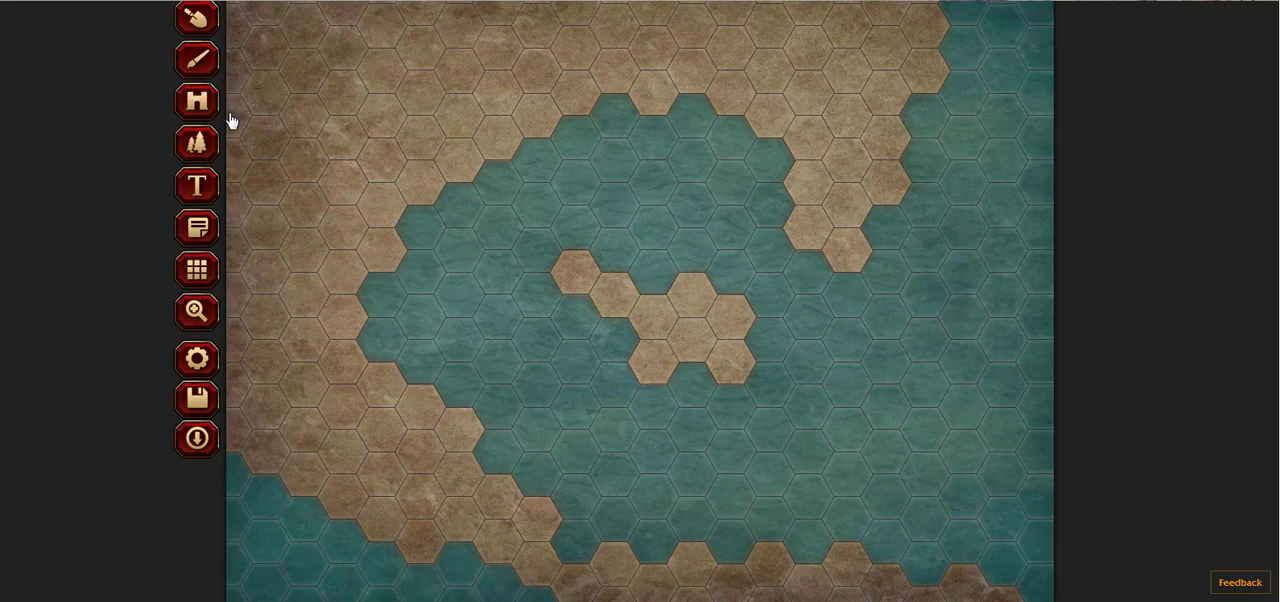
Step: Place a small four-hex island in the sea southeast of the central island
{"action": "left_click", "coordinate": [900, 416]}
{"action": "left_click", "coordinate": [932, 432]}
{"action": "left_click", "coordinate": [933, 390]}
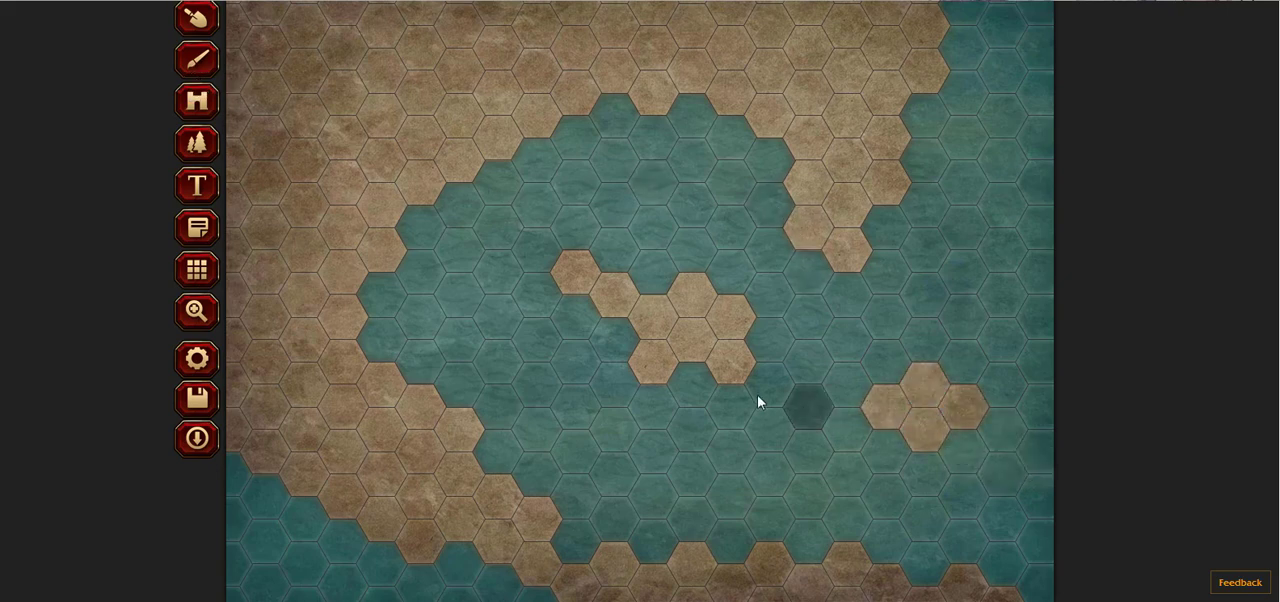
{"action": "scroll", "coordinate": [1270, 443], "scroll_direction": "up", "scroll_amount": 1}
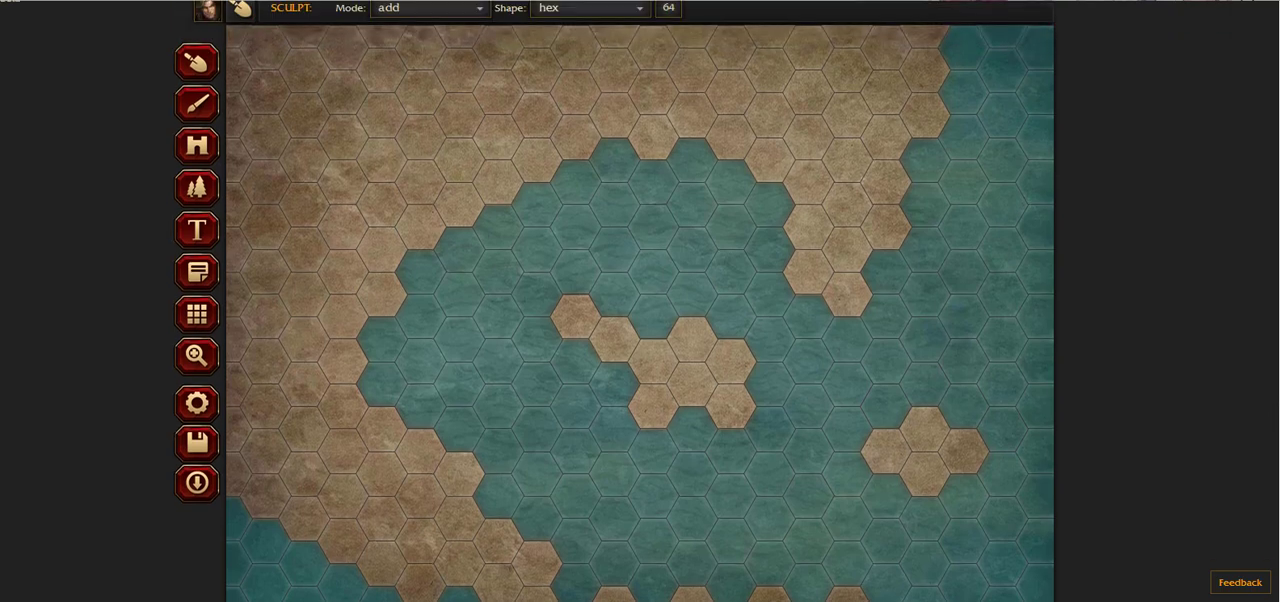
{"action": "scroll", "coordinate": [1270, 443], "scroll_direction": "down", "scroll_amount": 1}
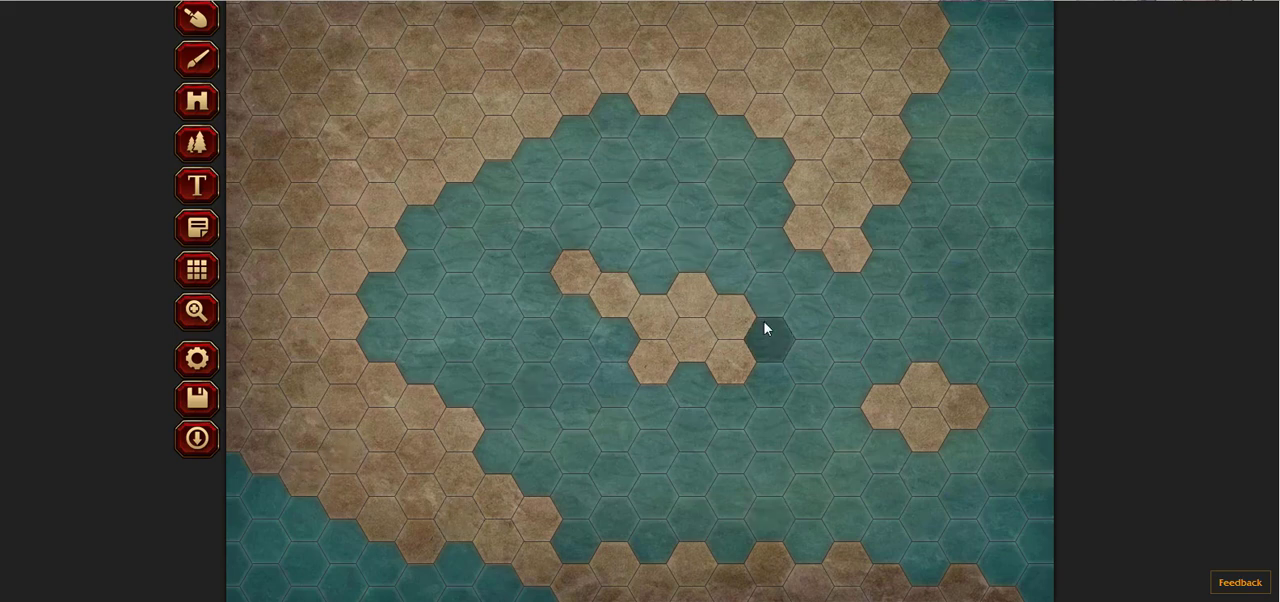
{"action": "scroll", "coordinate": [1272, 142], "scroll_direction": "up", "scroll_amount": 1}
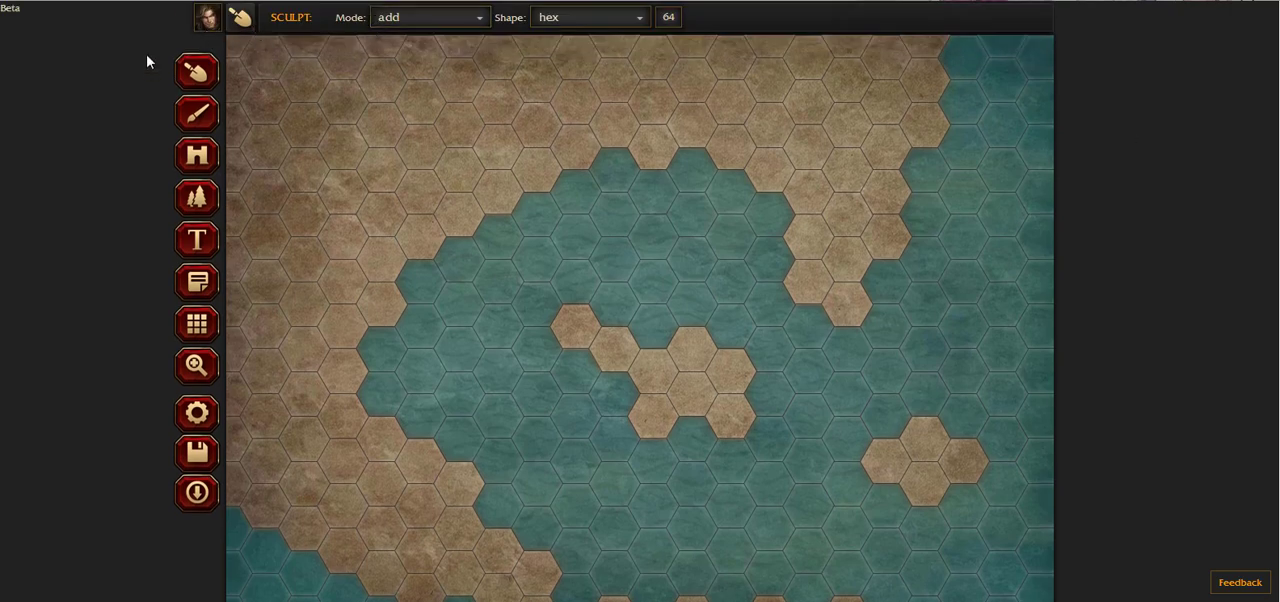
Step: Choose the Land-4 texture for the hex-shaped brush
{"action": "left_click", "coordinate": [196, 115]}
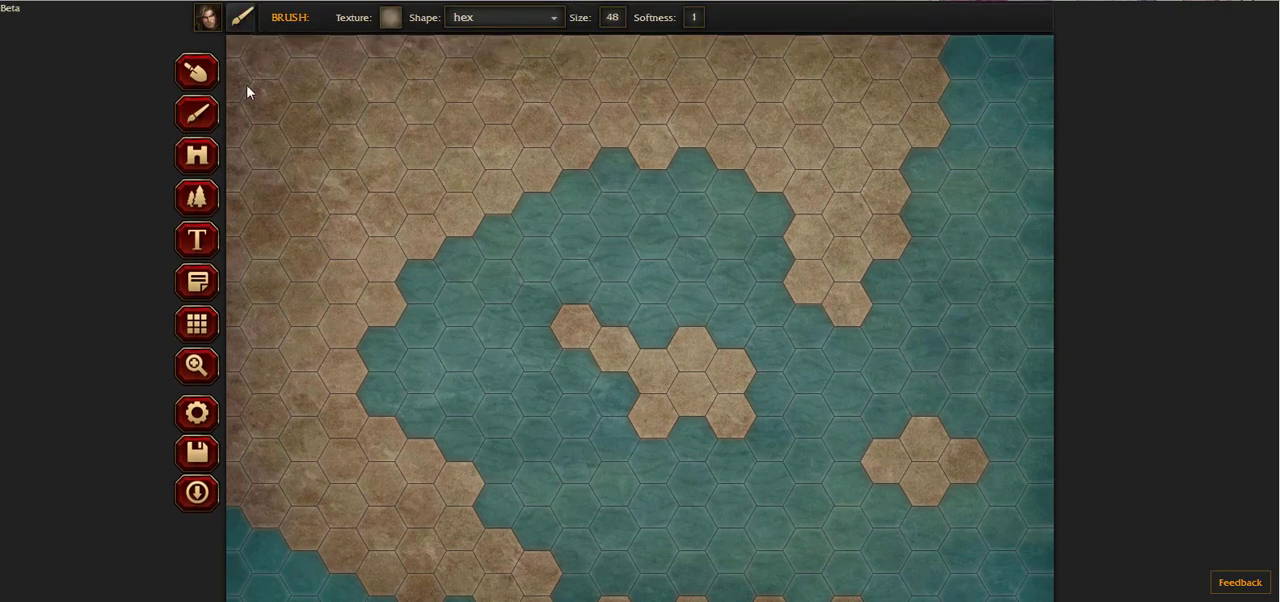
{"action": "left_click", "coordinate": [391, 20]}
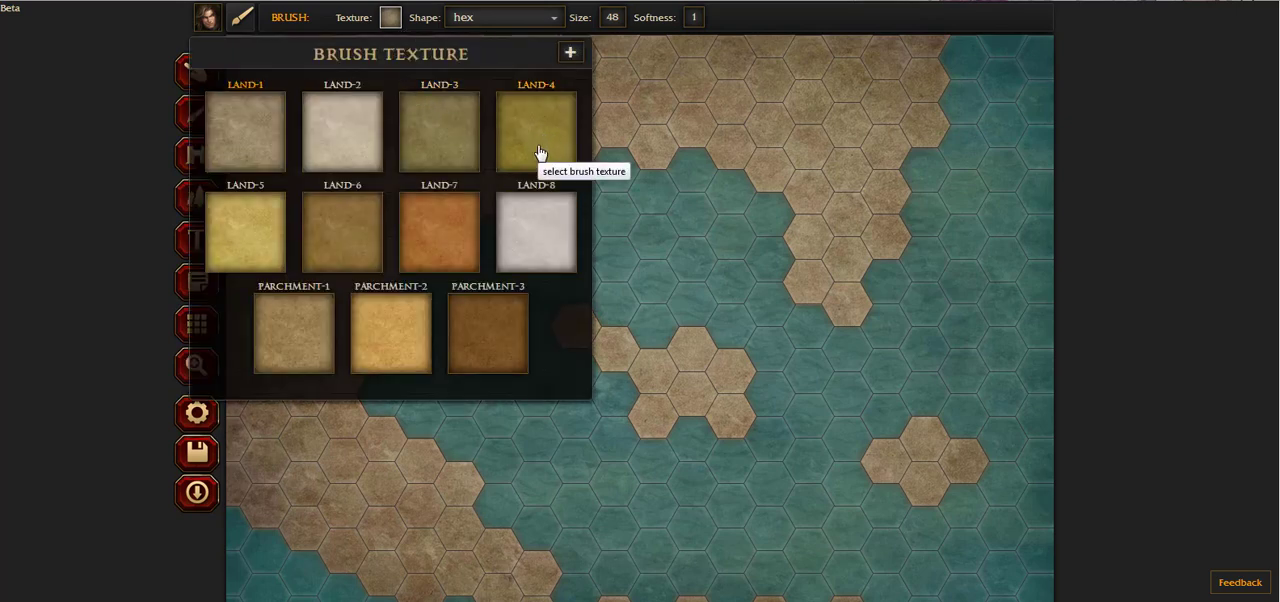
{"action": "left_click", "coordinate": [540, 151]}
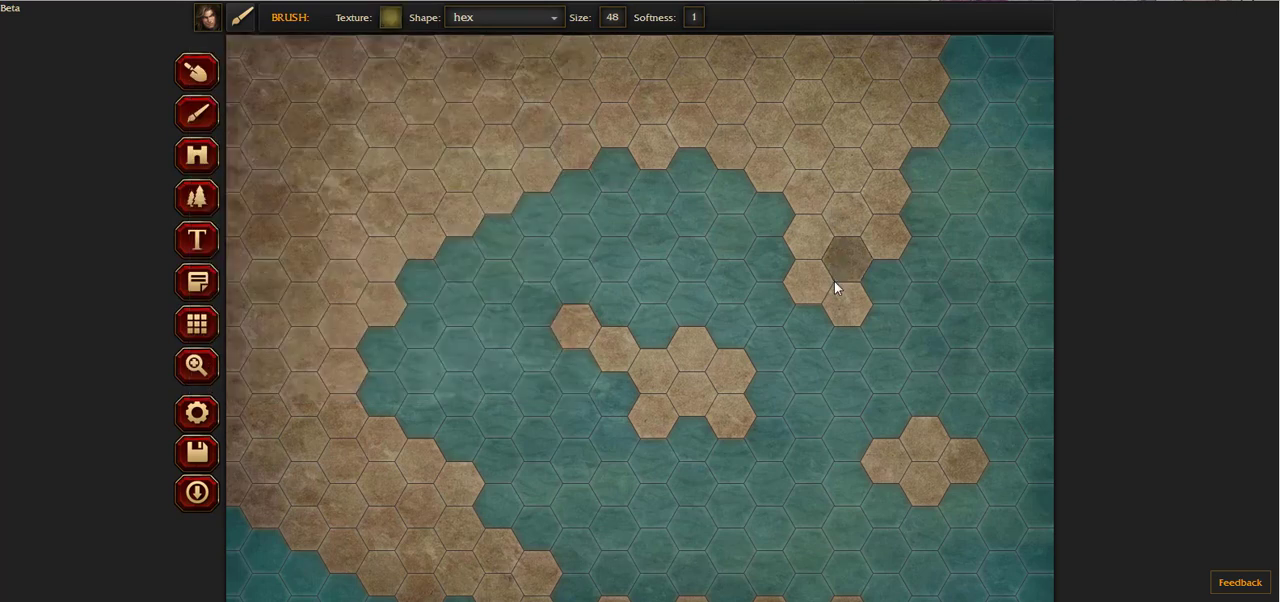
Step: Round off the hexagonal coastline around the inner bay with the Sculpt tool in subtract mode, using a circle shape at size 22
{"action": "left_click", "coordinate": [209, 77]}
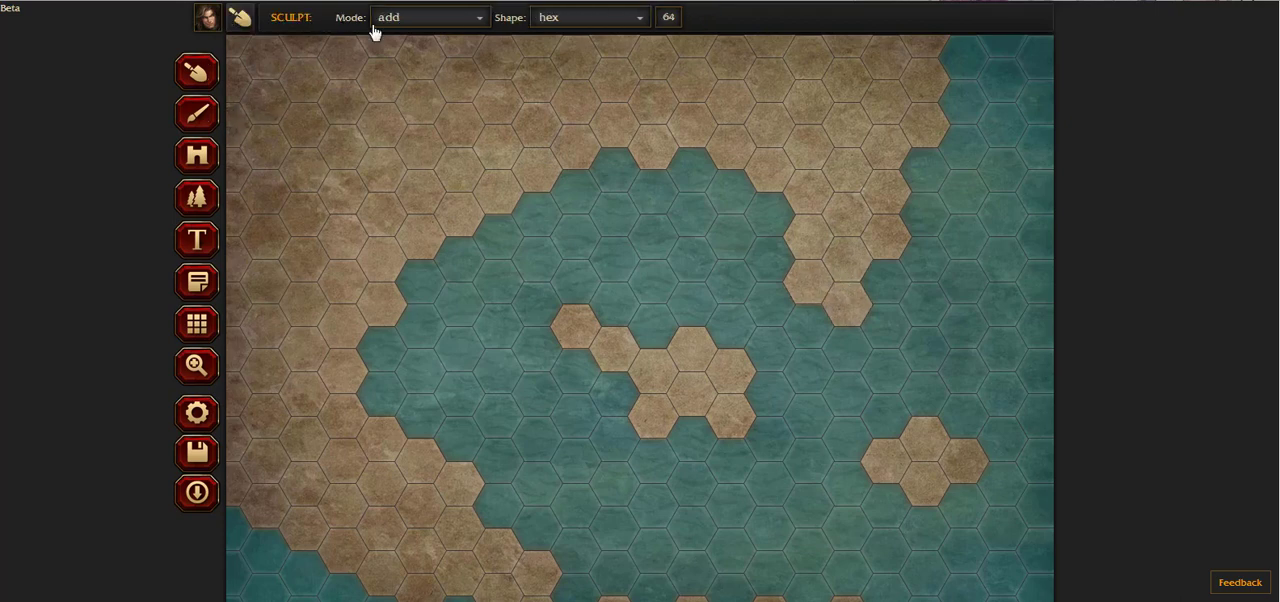
{"action": "left_click", "coordinate": [603, 33]}
{"action": "left_click", "coordinate": [599, 42]}
{"action": "left_click", "coordinate": [440, 17]}
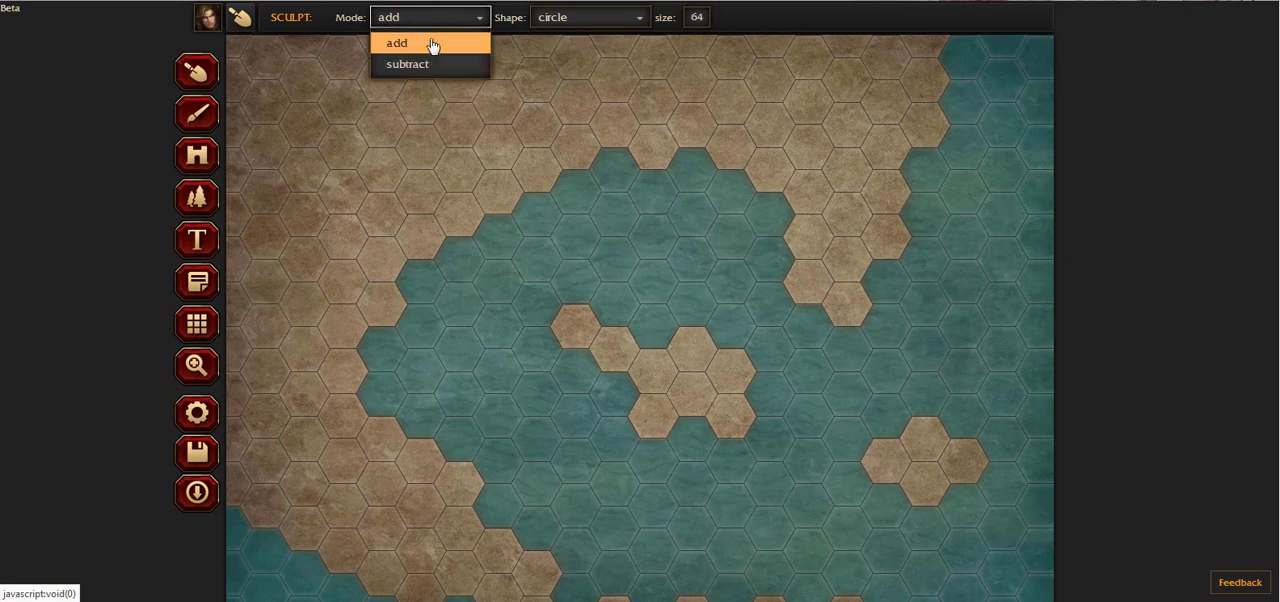
{"action": "left_click", "coordinate": [428, 66]}
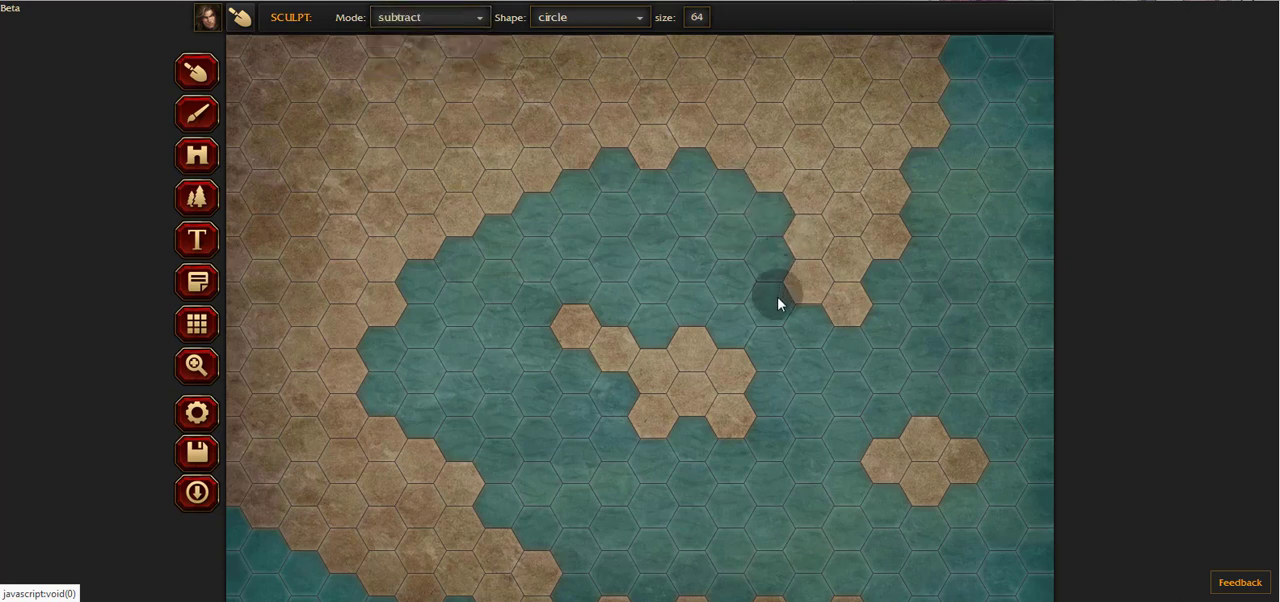
{"action": "left_click", "coordinate": [697, 22]}
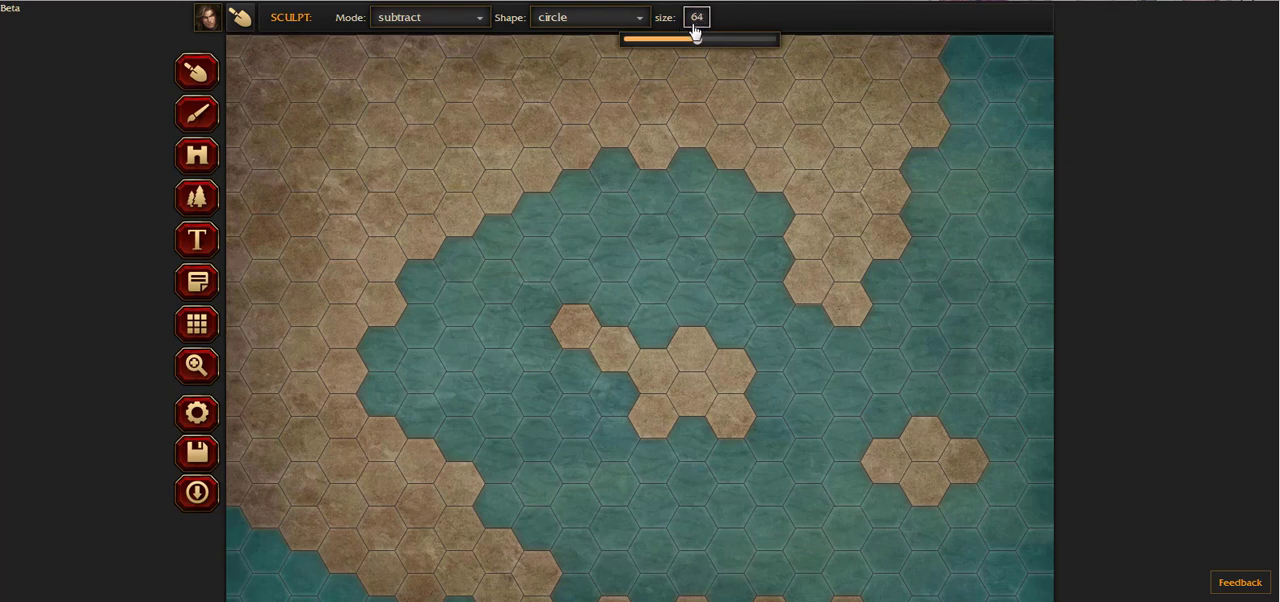
{"action": "left_click_drag", "start_coordinate": [700, 37], "coordinate": [650, 47]}
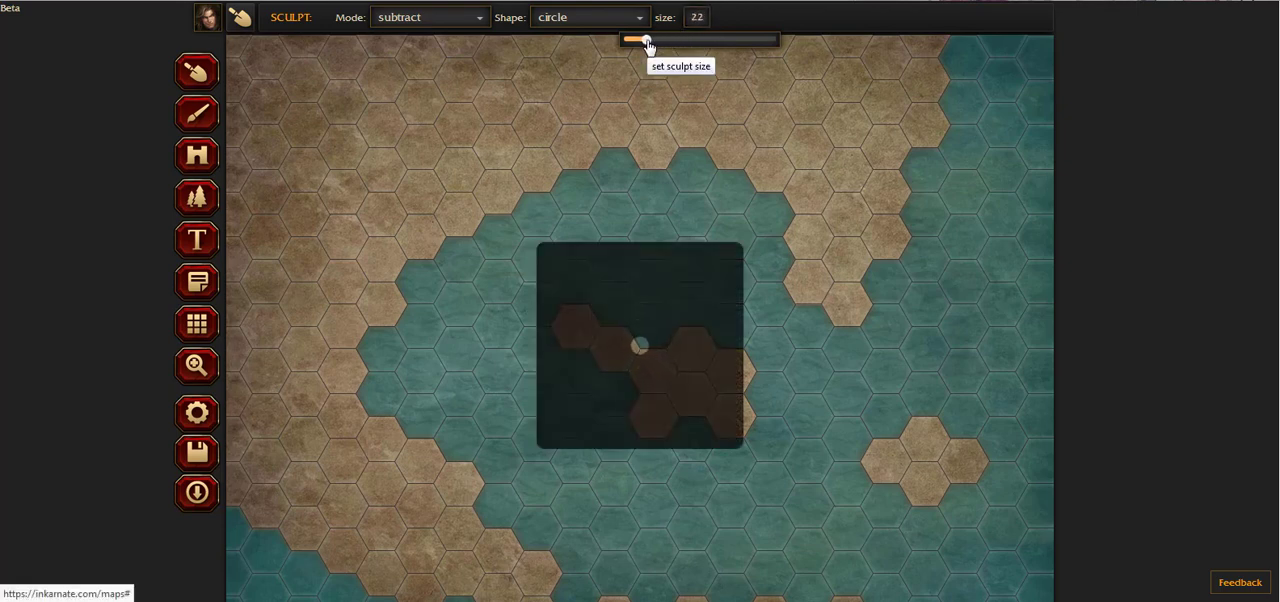
{"action": "mouse_move", "coordinate": [792, 305]}
{"action": "left_mouse_down"}
{"action": "mouse_move", "coordinate": [786, 227]}
{"action": "mouse_move", "coordinate": [772, 222]}
{"action": "mouse_move", "coordinate": [789, 244]}
{"action": "mouse_move", "coordinate": [777, 249]}
{"action": "mouse_move", "coordinate": [788, 210]}
{"action": "mouse_move", "coordinate": [769, 215]}
{"action": "mouse_move", "coordinate": [777, 194]}
{"action": "mouse_move", "coordinate": [758, 197]}
{"action": "mouse_move", "coordinate": [760, 177]}
{"action": "mouse_move", "coordinate": [746, 195]}
{"action": "mouse_move", "coordinate": [737, 175]}
{"action": "mouse_move", "coordinate": [769, 188]}
{"action": "mouse_move", "coordinate": [713, 173]}
{"action": "mouse_move", "coordinate": [711, 186]}
{"action": "mouse_move", "coordinate": [688, 158]}
{"action": "left_mouse_up"}
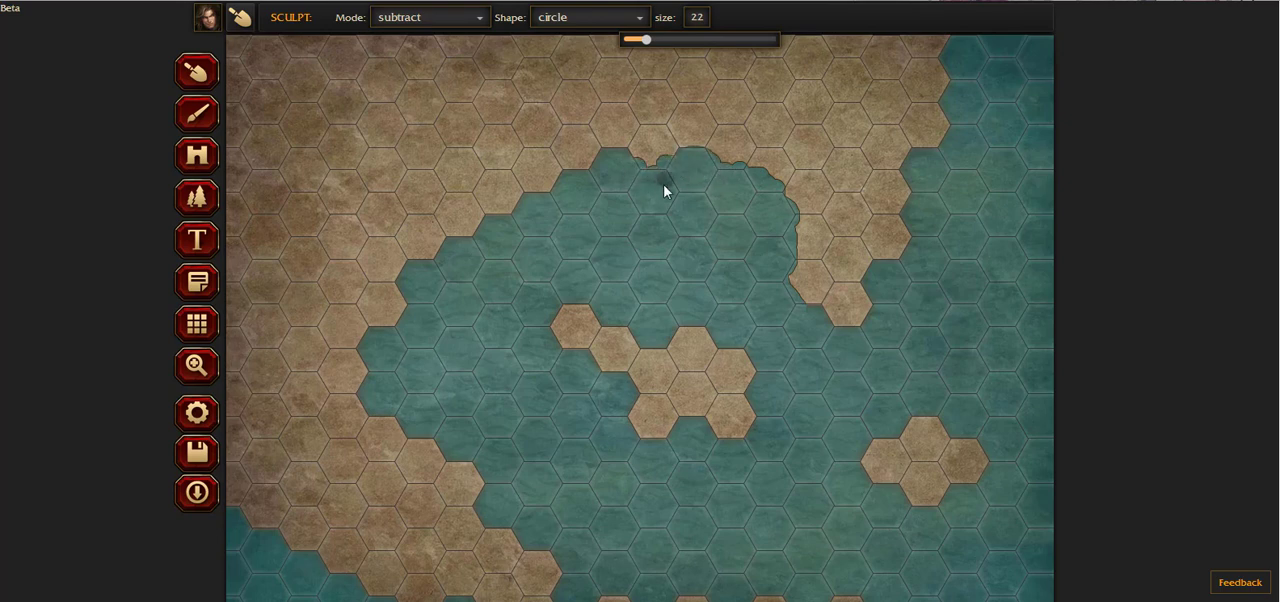
{"action": "mouse_move", "coordinate": [599, 165]}
{"action": "left_mouse_down"}
{"action": "mouse_move", "coordinate": [558, 177]}
{"action": "mouse_move", "coordinate": [578, 176]}
{"action": "mouse_move", "coordinate": [576, 196]}
{"action": "mouse_move", "coordinate": [540, 194]}
{"action": "mouse_move", "coordinate": [507, 229]}
{"action": "mouse_move", "coordinate": [486, 222]}
{"action": "mouse_move", "coordinate": [449, 251]}
{"action": "left_mouse_up"}
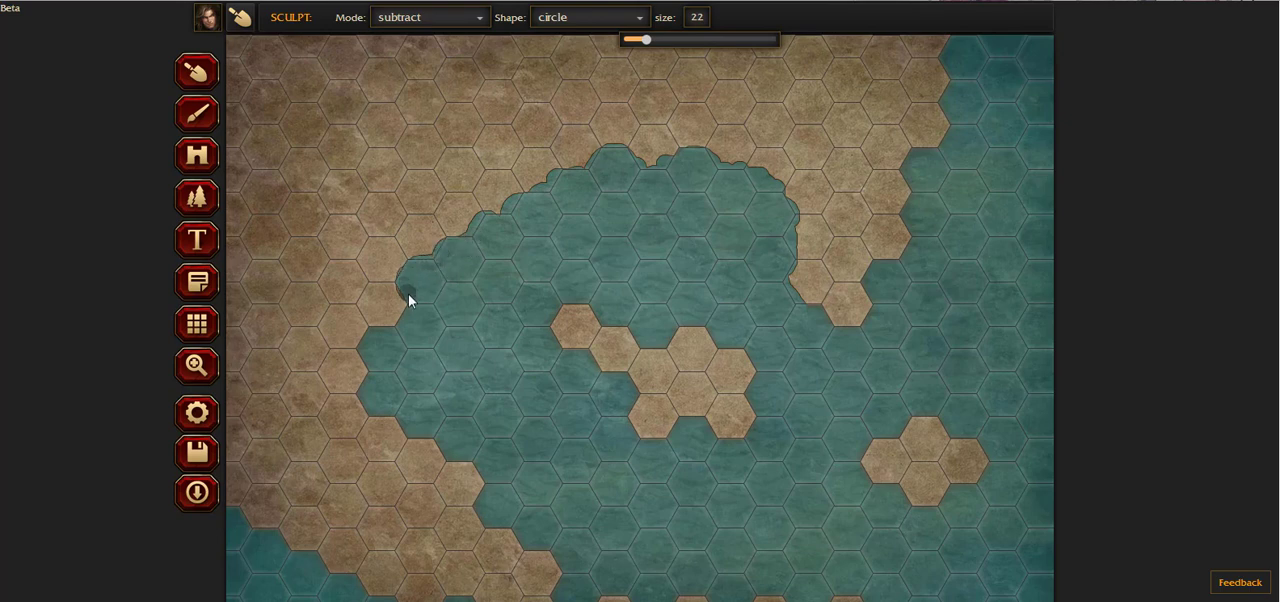
{"action": "mouse_move", "coordinate": [409, 300]}
{"action": "left_mouse_down"}
{"action": "mouse_move", "coordinate": [371, 336]}
{"action": "mouse_move", "coordinate": [364, 399]}
{"action": "mouse_move", "coordinate": [470, 457]}
{"action": "mouse_move", "coordinate": [452, 459]}
{"action": "mouse_move", "coordinate": [520, 465]}
{"action": "mouse_move", "coordinate": [517, 481]}
{"action": "mouse_move", "coordinate": [540, 467]}
{"action": "mouse_move", "coordinate": [480, 467]}
{"action": "mouse_move", "coordinate": [495, 513]}
{"action": "mouse_move", "coordinate": [477, 509]}
{"action": "mouse_move", "coordinate": [496, 528]}
{"action": "mouse_move", "coordinate": [485, 529]}
{"action": "mouse_move", "coordinate": [536, 568]}
{"action": "left_mouse_up"}
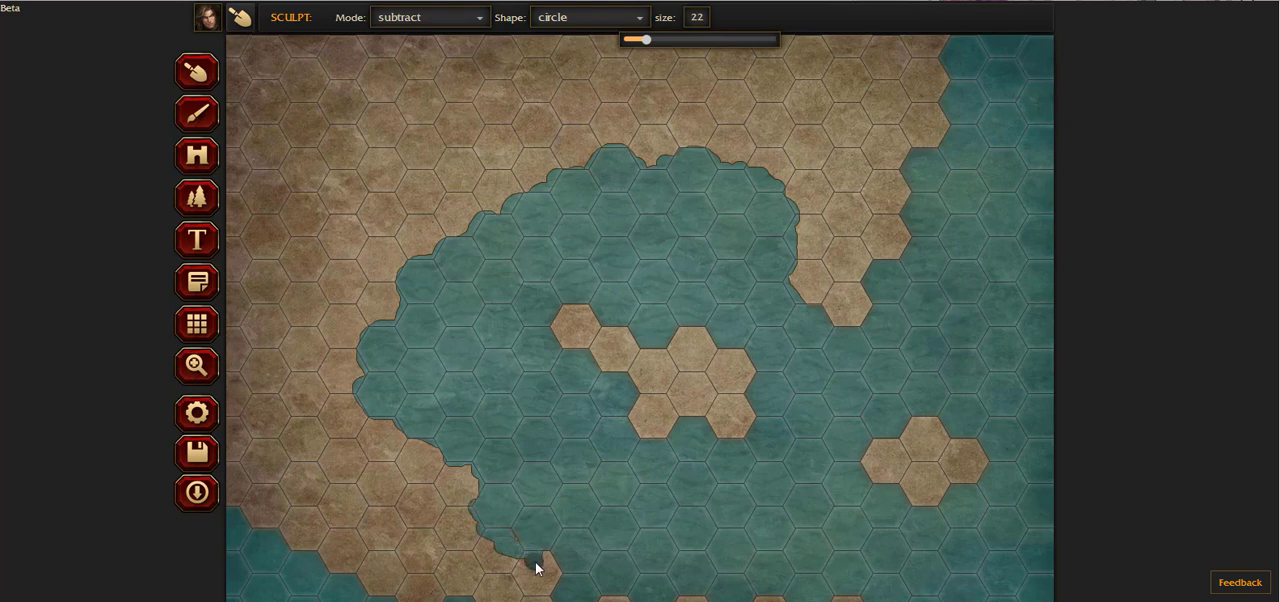
Step: Erode the southern coastline's hex edges and cut a winding channel along the southwestern shore out to the map's west edge
{"action": "scroll", "coordinate": [588, 480], "scroll_direction": "down", "scroll_amount": 1}
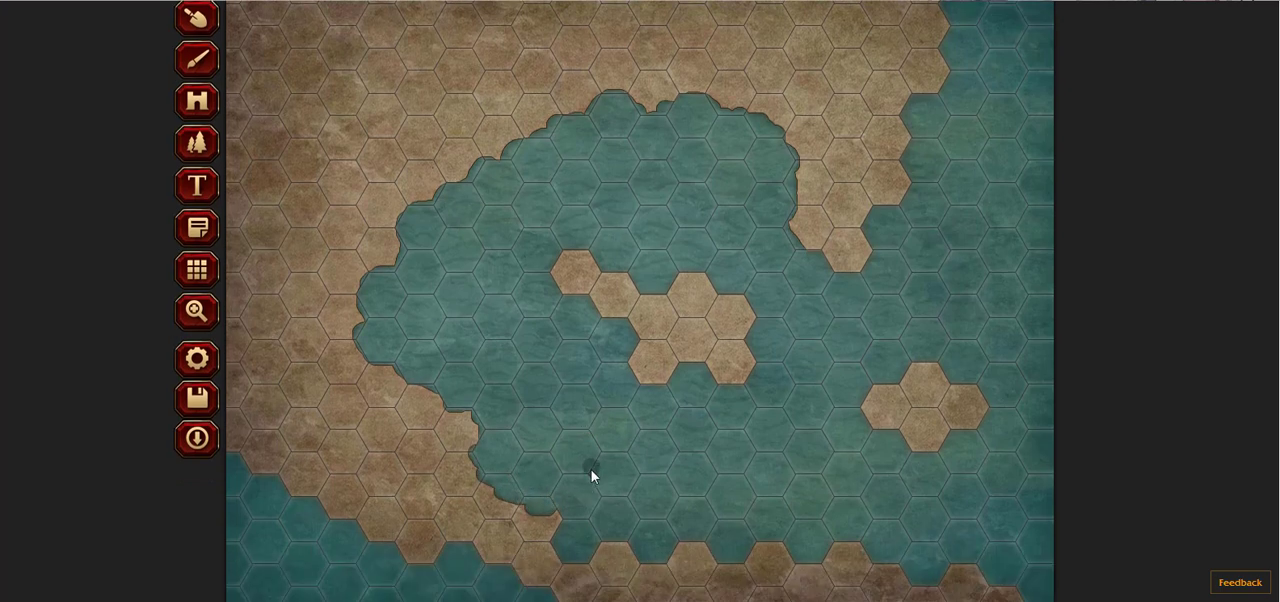
{"action": "left_click", "coordinate": [556, 538]}
{"action": "left_click_drag", "start_coordinate": [561, 566], "coordinate": [584, 551]}
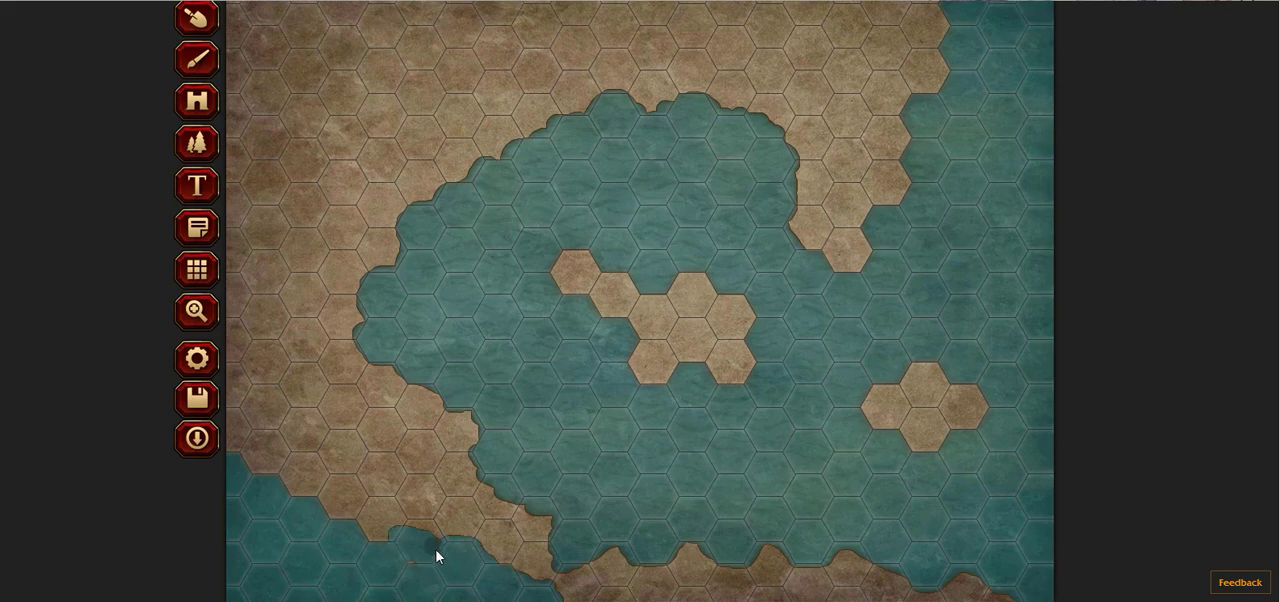
{"action": "mouse_move", "coordinate": [407, 540]}
{"action": "left_mouse_down"}
{"action": "mouse_move", "coordinate": [355, 499]}
{"action": "mouse_move", "coordinate": [307, 502]}
{"action": "mouse_move", "coordinate": [227, 412]}
{"action": "left_mouse_up"}
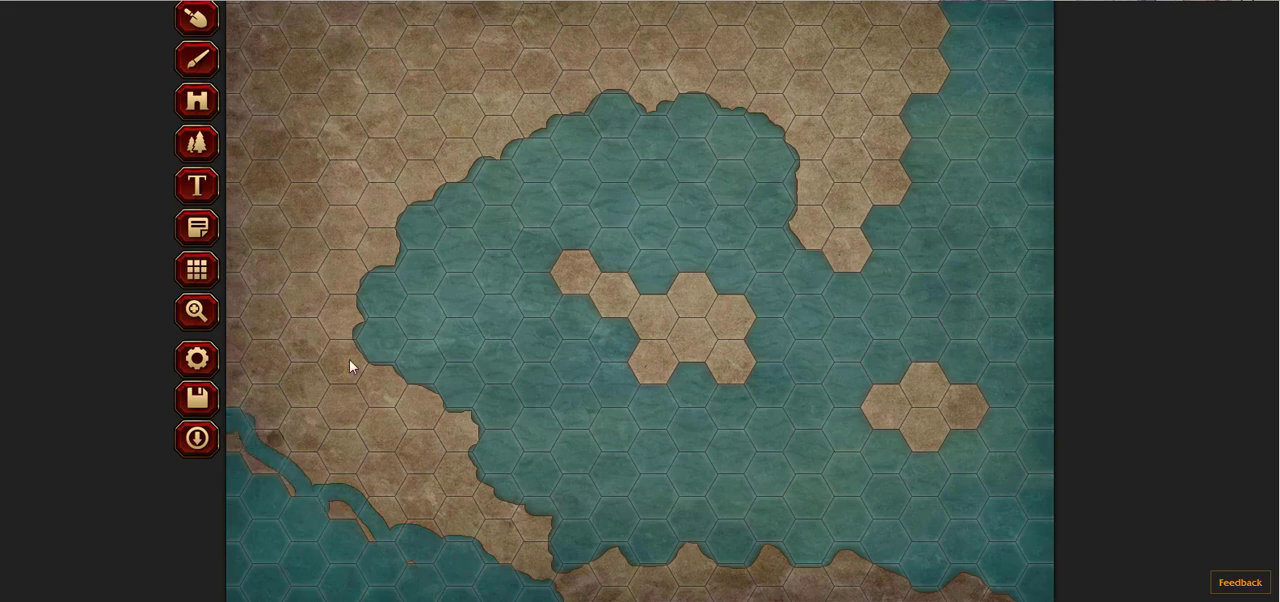
{"action": "scroll", "coordinate": [463, 353], "scroll_direction": "up", "scroll_amount": 1}
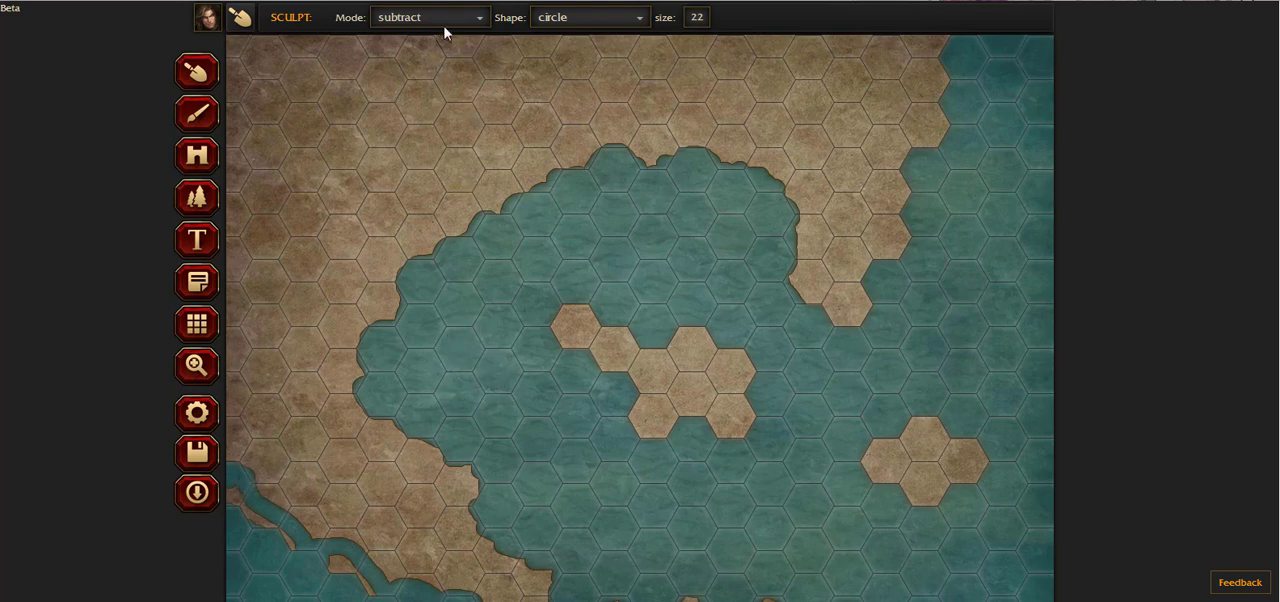
Step: Reduce the circle sculpt size to 13 and carve the central and southeastern islands into rounded landmasses separated by narrow channels
{"action": "left_click", "coordinate": [577, 17]}
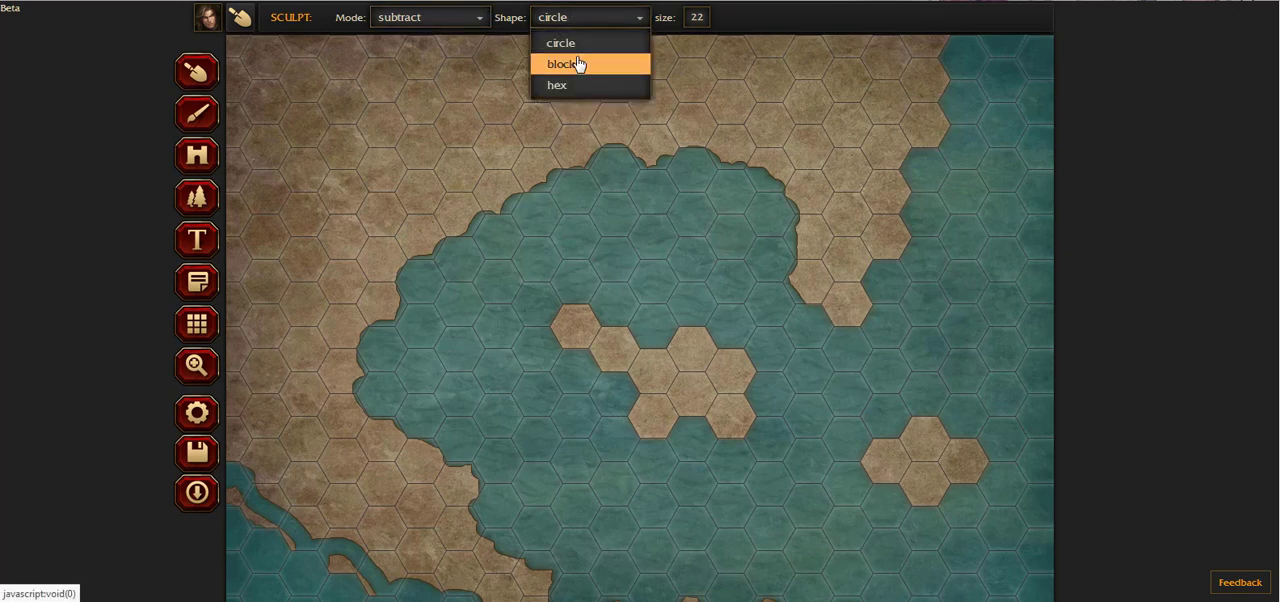
{"action": "left_click", "coordinate": [582, 45]}
{"action": "left_click", "coordinate": [698, 17]}
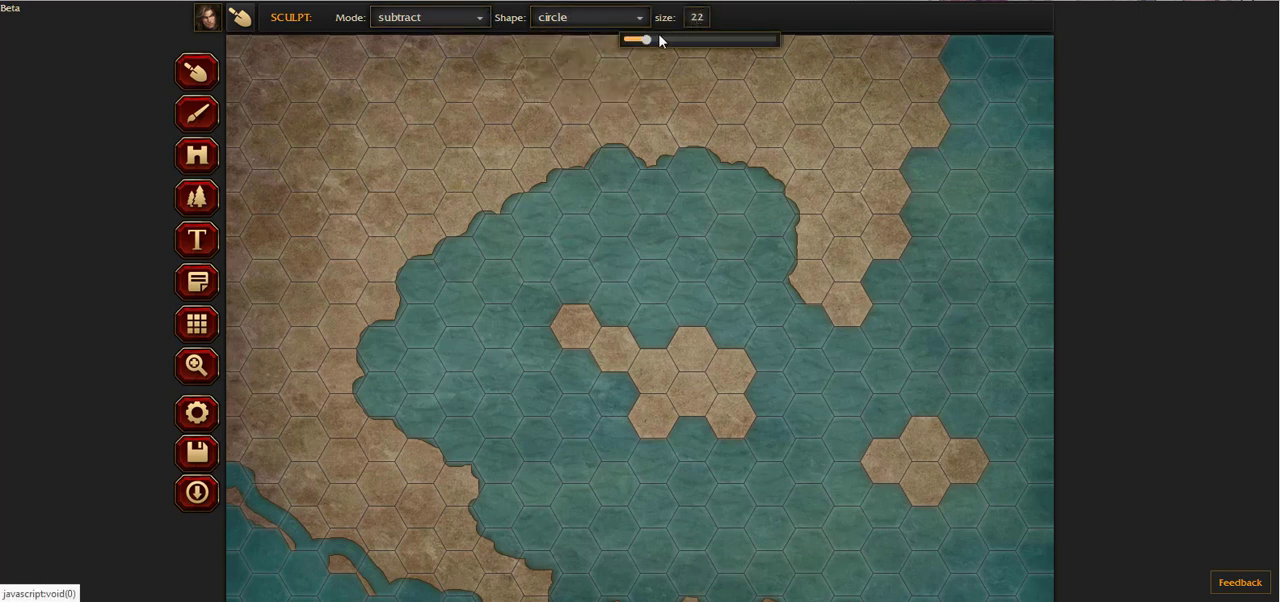
{"action": "left_click_drag", "start_coordinate": [657, 40], "coordinate": [635, 42]}
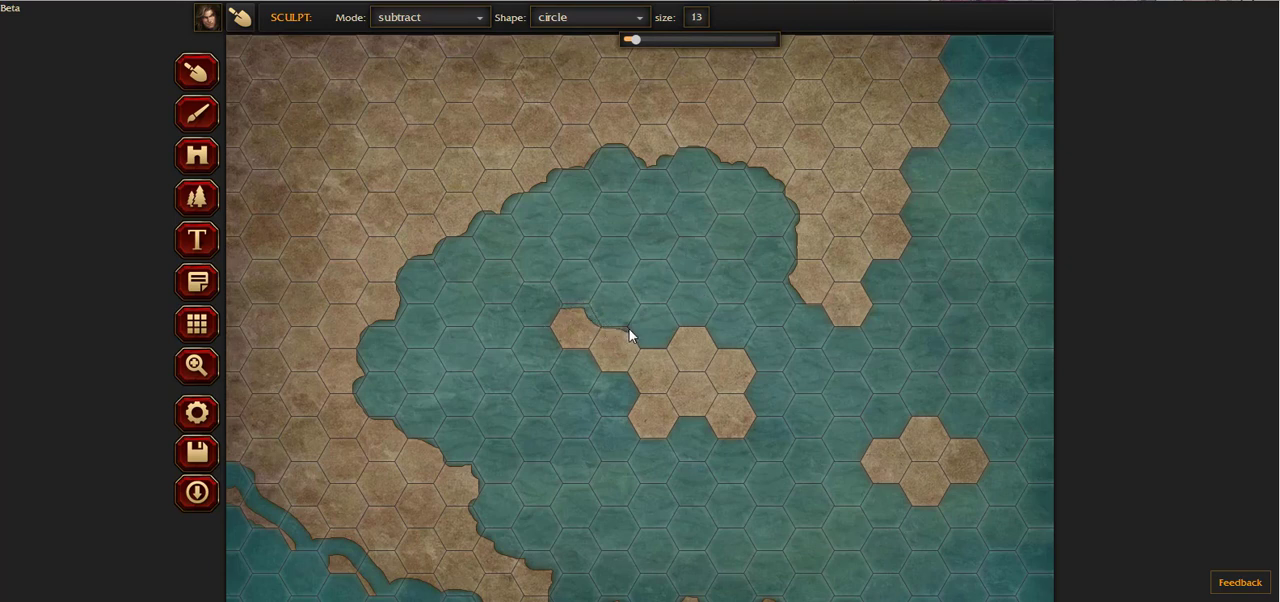
{"action": "mouse_move", "coordinate": [701, 328]}
{"action": "left_mouse_down"}
{"action": "mouse_move", "coordinate": [707, 339]}
{"action": "mouse_move", "coordinate": [667, 343]}
{"action": "mouse_move", "coordinate": [770, 387]}
{"action": "left_mouse_up"}
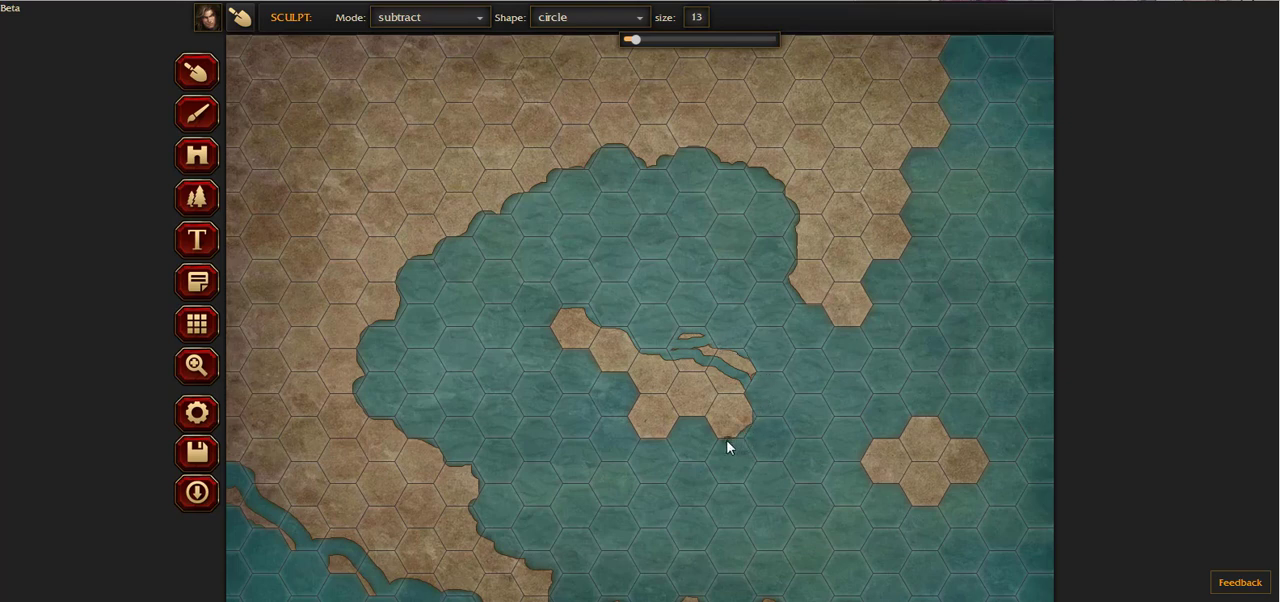
{"action": "left_click_drag", "start_coordinate": [707, 421], "coordinate": [682, 417]}
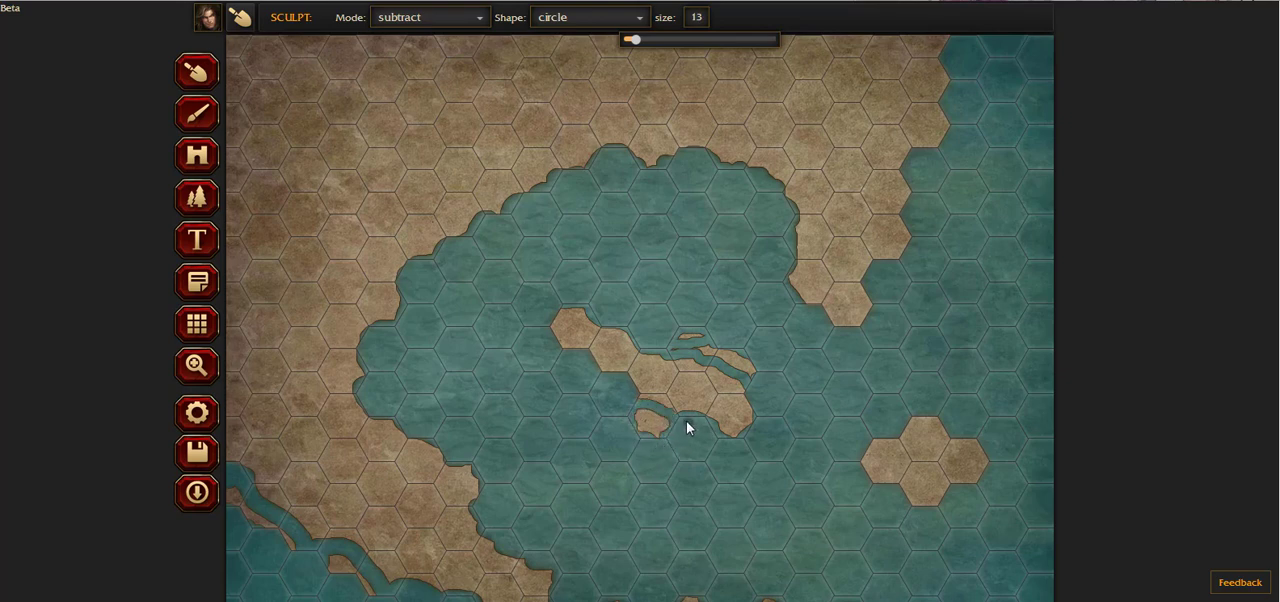
{"action": "left_click_drag", "start_coordinate": [635, 381], "coordinate": [568, 346]}
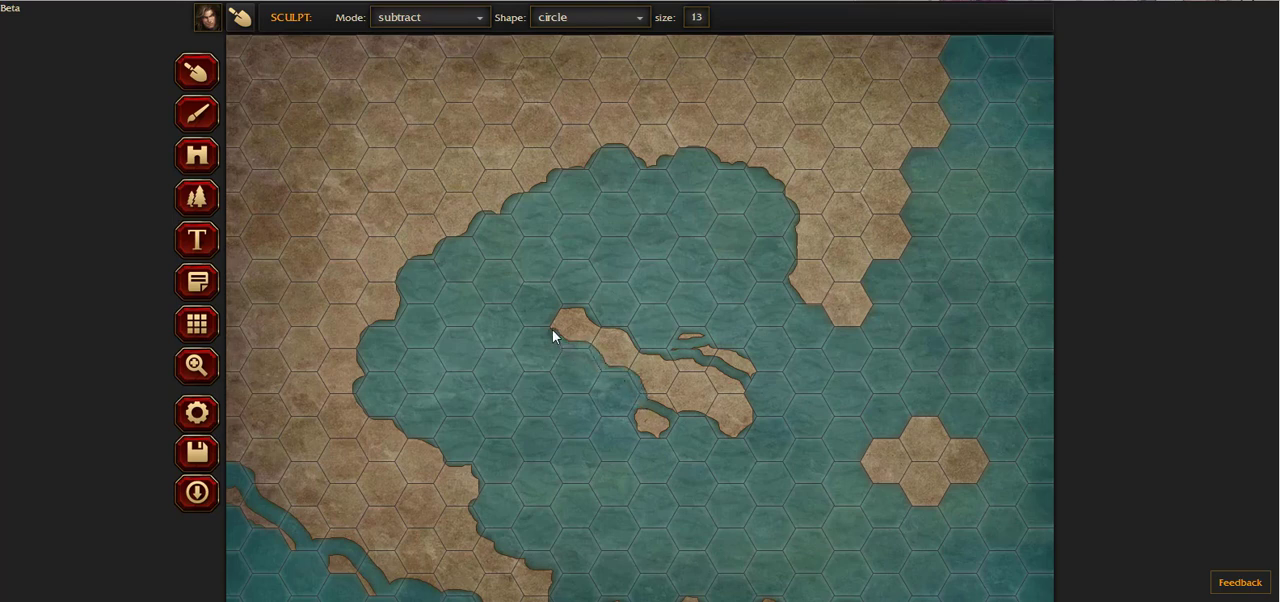
{"action": "scroll", "coordinate": [818, 366], "scroll_direction": "down", "scroll_amount": 1}
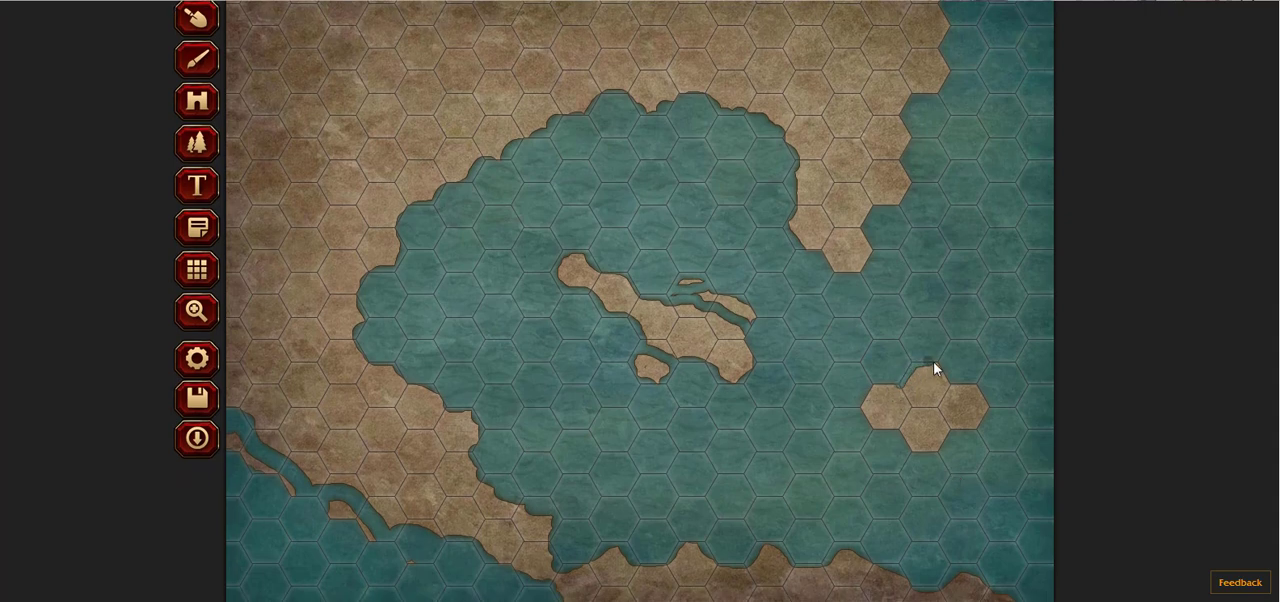
{"action": "mouse_move", "coordinate": [970, 385]}
{"action": "left_mouse_down"}
{"action": "mouse_move", "coordinate": [988, 411]}
{"action": "mouse_move", "coordinate": [977, 425]}
{"action": "left_mouse_up"}
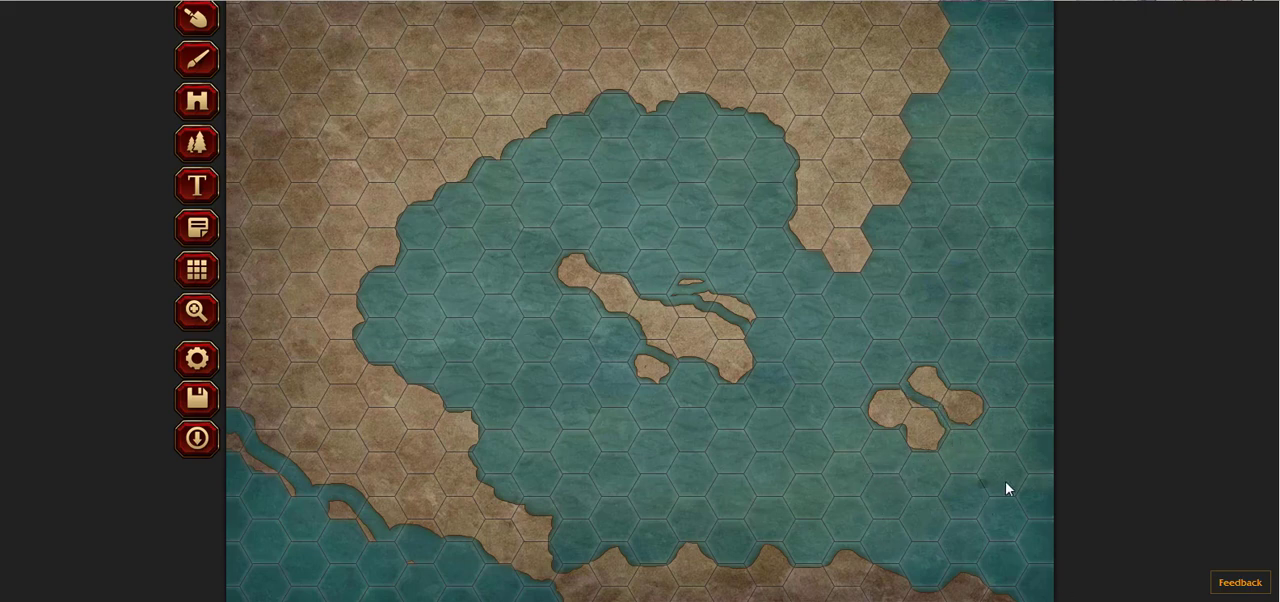
Step: Smooth the northern peninsula's east coast, split off a small islet there, and carve a small lake inside the peninsula
{"action": "scroll", "coordinate": [816, 401], "scroll_direction": "up", "scroll_amount": 1}
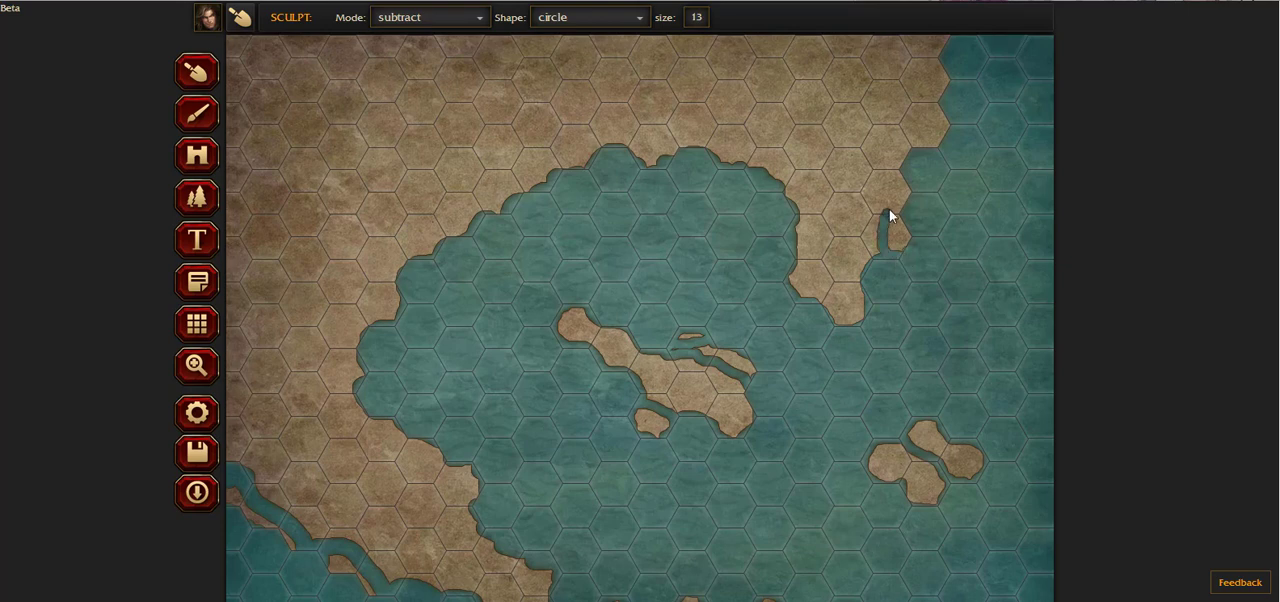
{"action": "mouse_move", "coordinate": [911, 197]}
{"action": "left_mouse_down"}
{"action": "mouse_move", "coordinate": [910, 135]}
{"action": "mouse_move", "coordinate": [928, 145]}
{"action": "mouse_move", "coordinate": [951, 131]}
{"action": "mouse_move", "coordinate": [943, 77]}
{"action": "left_mouse_up"}
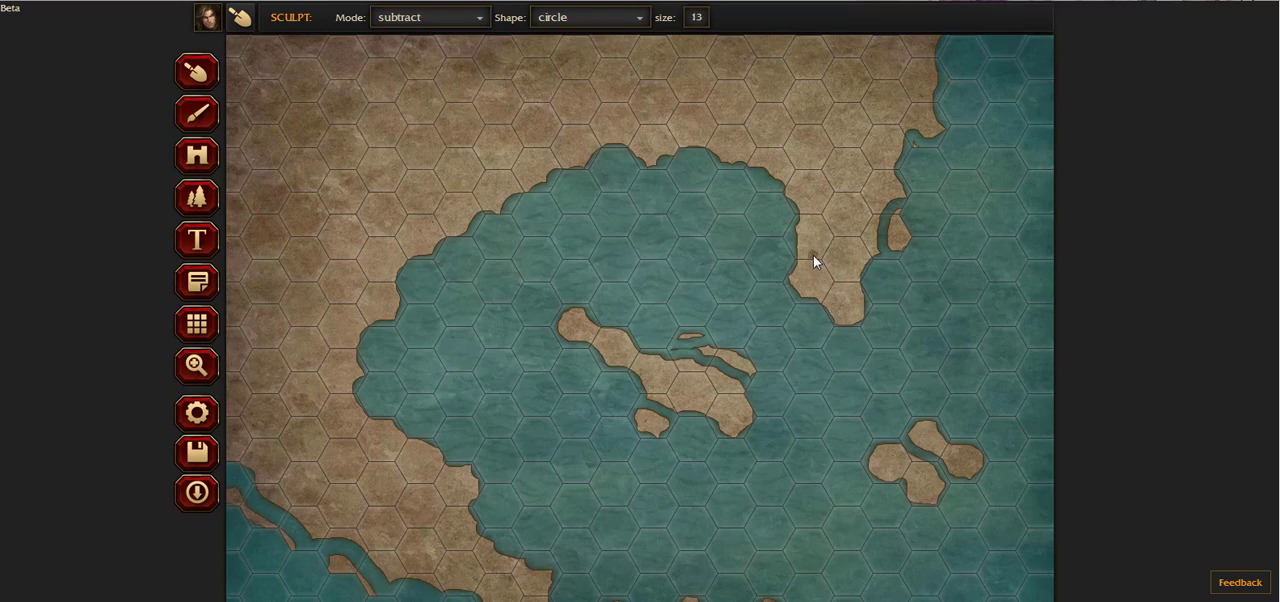
{"action": "left_click_drag", "start_coordinate": [817, 254], "coordinate": [811, 255]}
Step: Cut narrow channels that separate small islets from the southwestern and southern shores of the bay
{"action": "scroll", "coordinate": [546, 362], "scroll_direction": "down", "scroll_amount": 1}
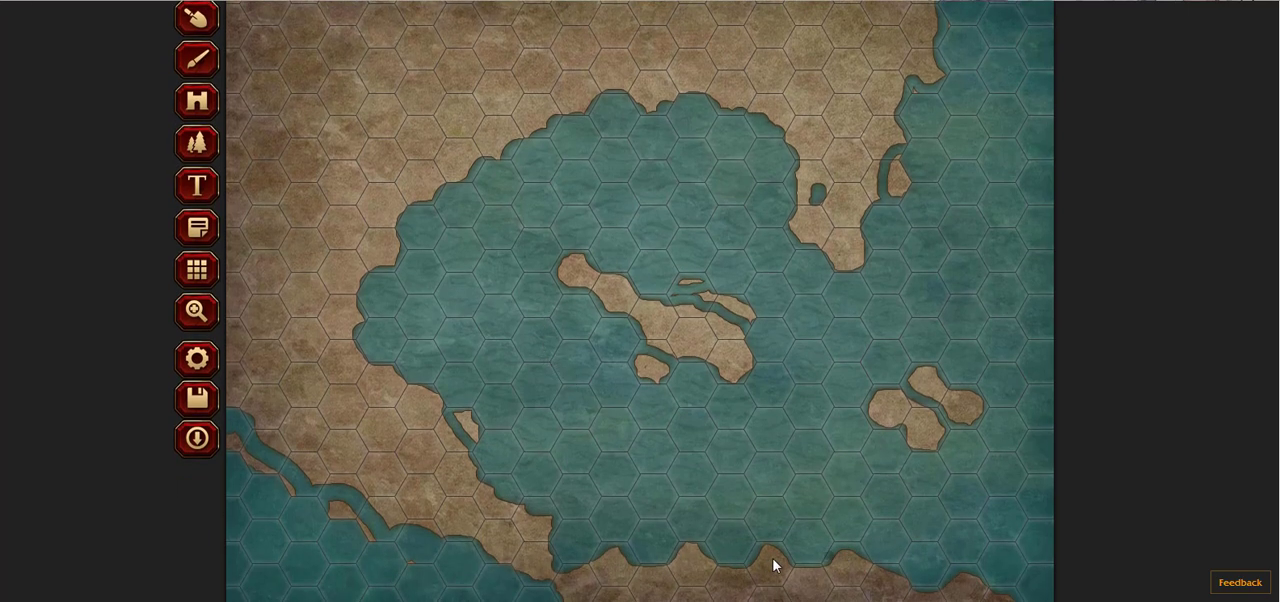
{"action": "left_click_drag", "start_coordinate": [748, 559], "coordinate": [804, 560]}
{"action": "left_click_drag", "start_coordinate": [963, 589], "coordinate": [1006, 597]}
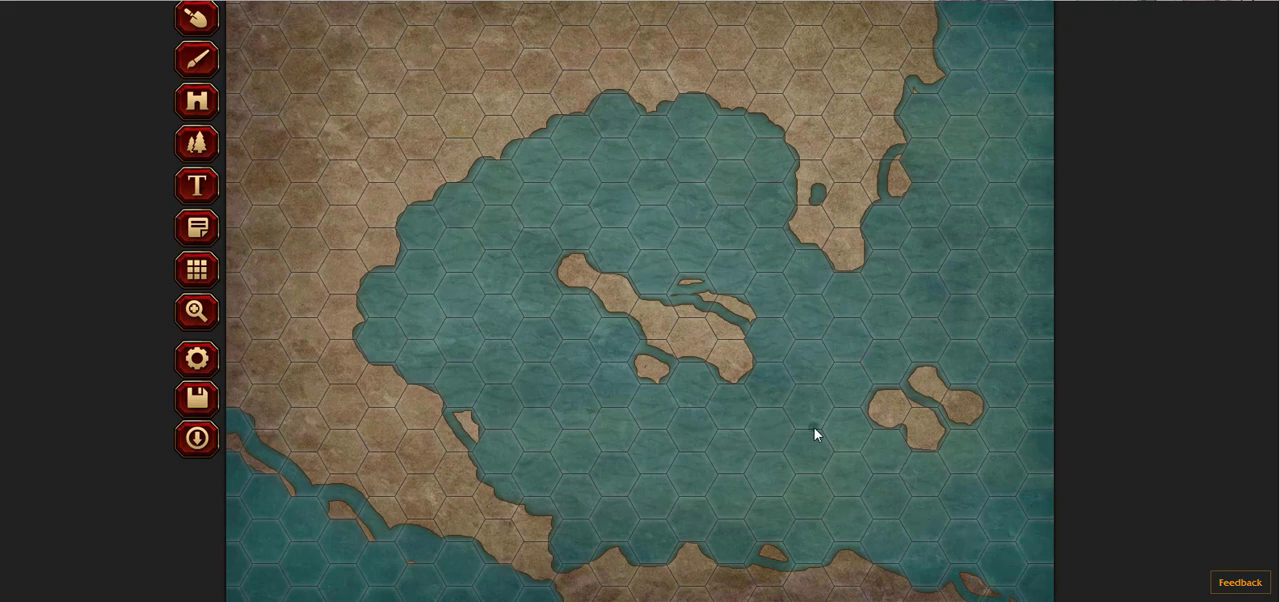
Step: Switch the sculpt mode to add at size 7 and scatter tiny islets across the sea east of the central island and south of the southeastern islands
{"action": "scroll", "coordinate": [806, 431], "scroll_direction": "up", "scroll_amount": 1}
{"action": "left_click", "coordinate": [458, 18]}
{"action": "left_click", "coordinate": [449, 42]}
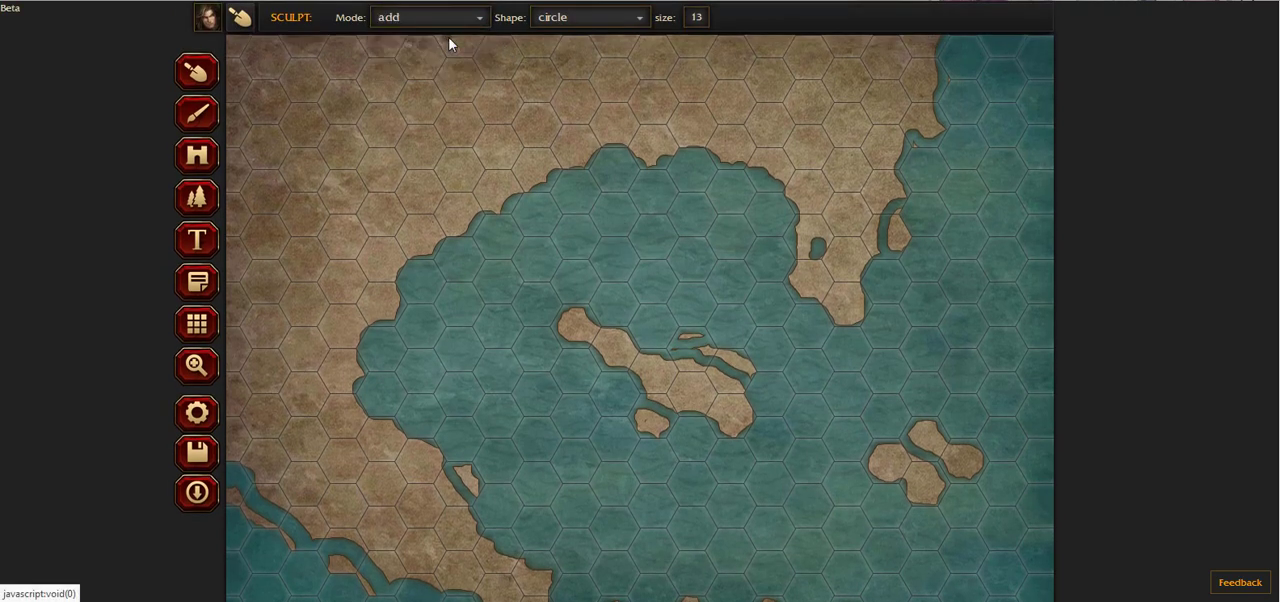
{"action": "left_click", "coordinate": [697, 20]}
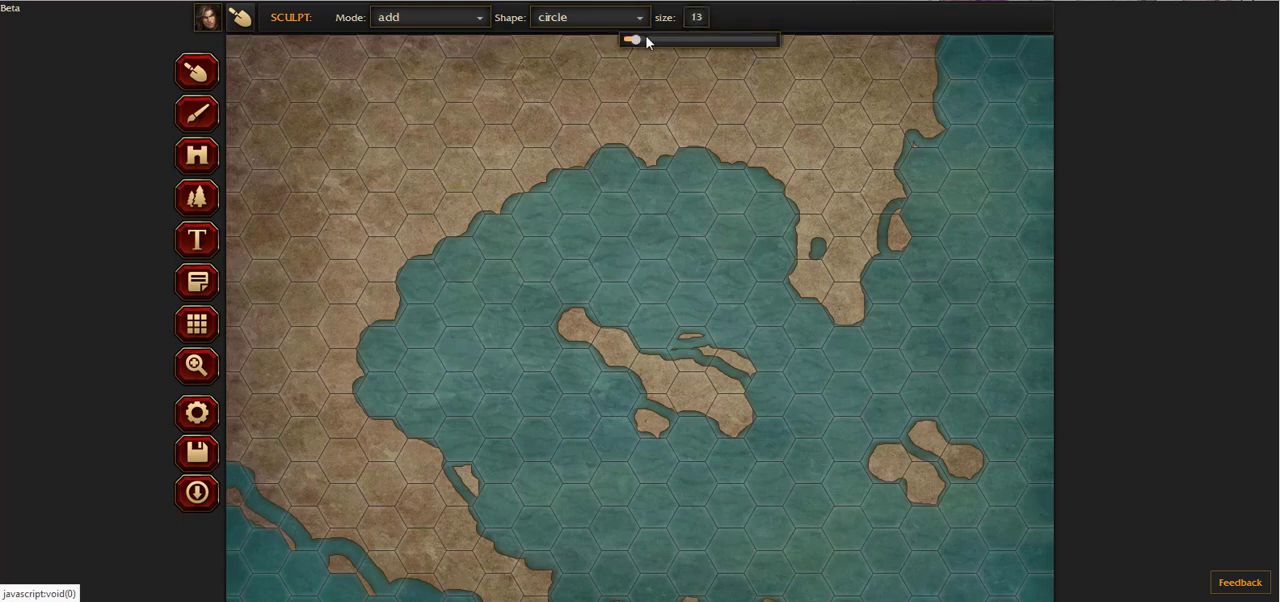
{"action": "left_click_drag", "start_coordinate": [634, 40], "coordinate": [628, 41]}
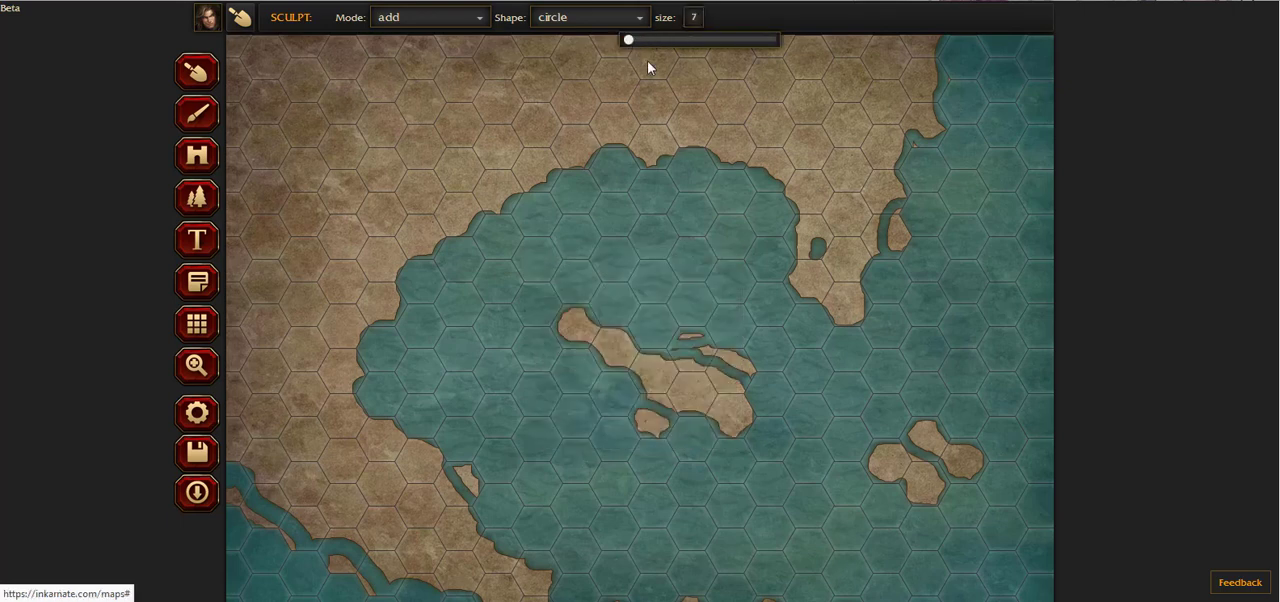
{"action": "left_click", "coordinate": [823, 374]}
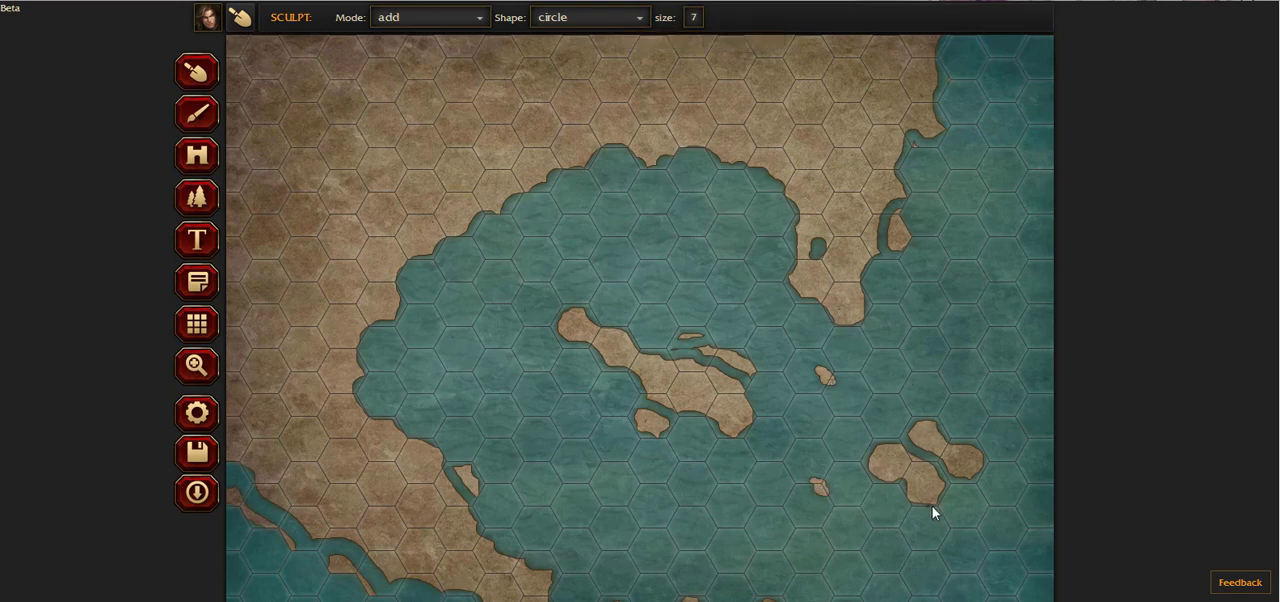
{"action": "scroll", "coordinate": [932, 506], "scroll_direction": "down", "scroll_amount": 1}
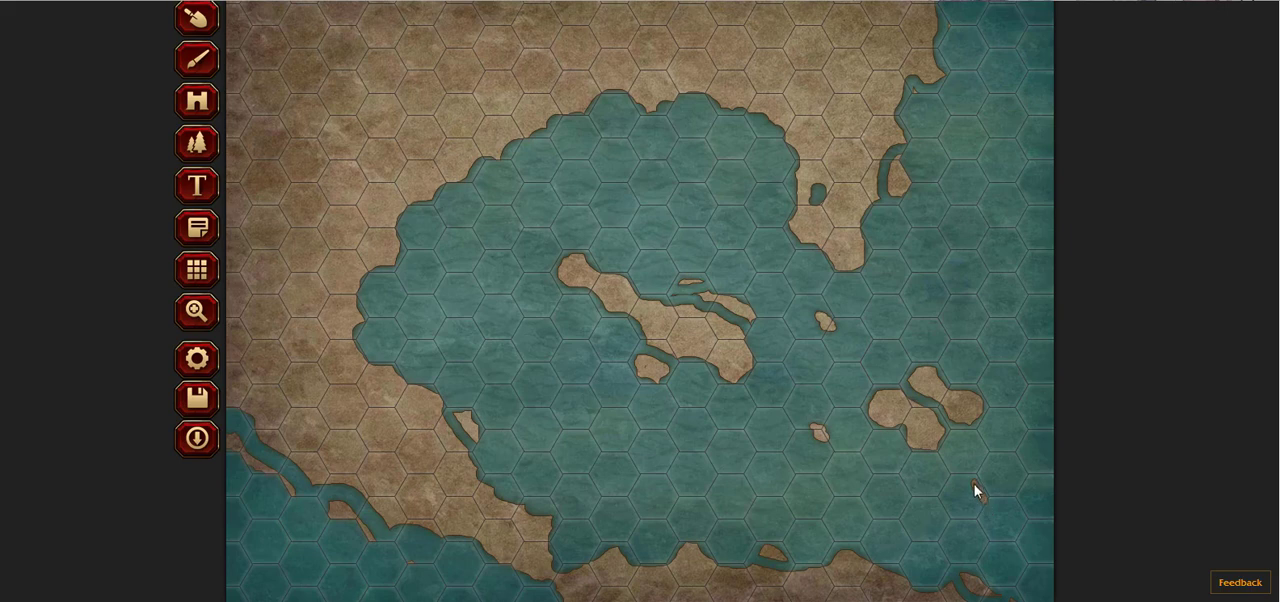
{"action": "left_click", "coordinate": [974, 486]}
{"action": "left_click", "coordinate": [990, 511]}
{"action": "left_click_drag", "start_coordinate": [987, 549], "coordinate": [988, 568]}
{"action": "left_click_drag", "start_coordinate": [991, 446], "coordinate": [994, 463]}
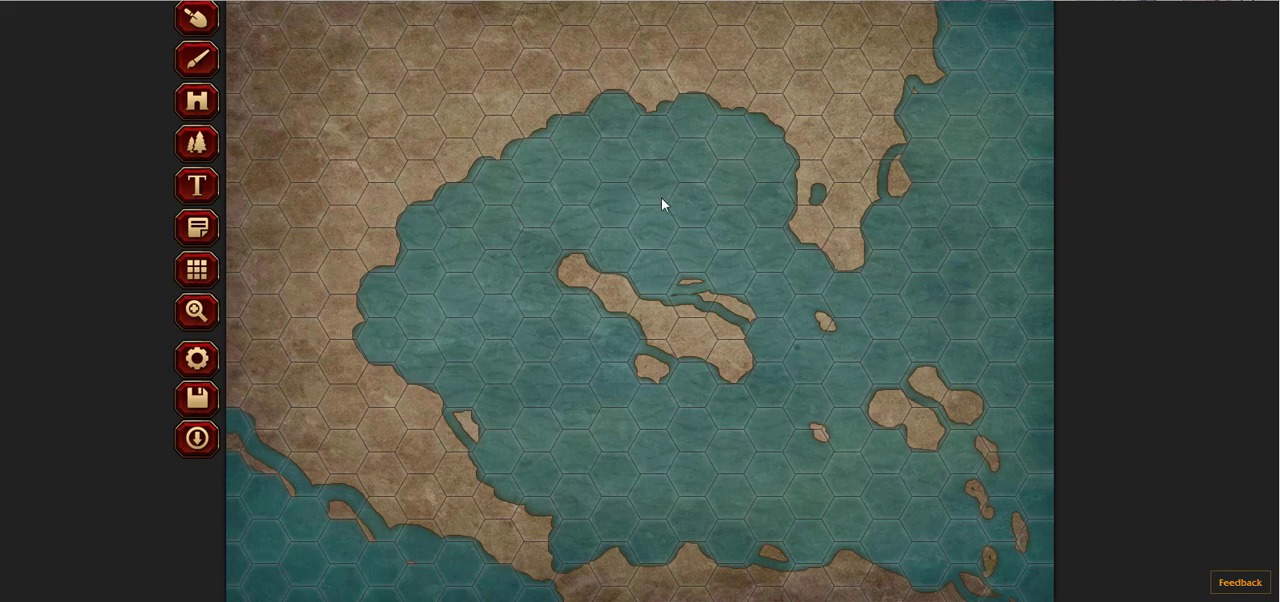
Step: Set the sculpt shape back to hex
{"action": "scroll", "coordinate": [469, 240], "scroll_direction": "up", "scroll_amount": 1}
{"action": "left_click", "coordinate": [560, 24]}
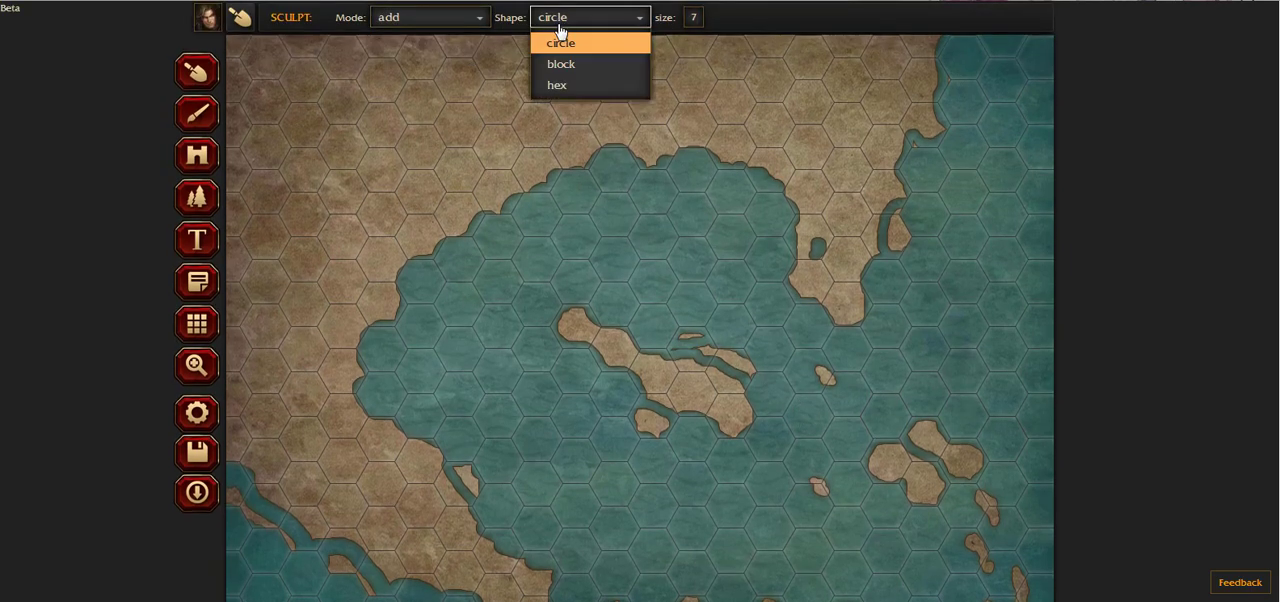
{"action": "left_click", "coordinate": [578, 84]}
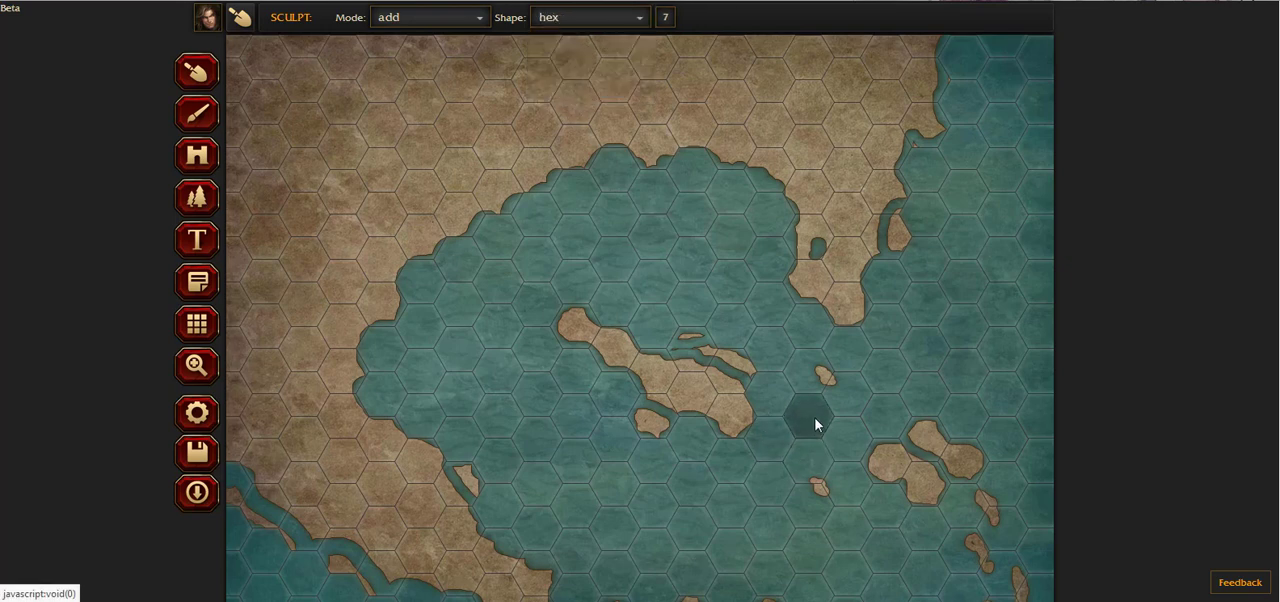
Step: Add a one-hex island east of the central island, then roughen and split it using a circular subtract brush
{"action": "left_click", "coordinate": [815, 425]}
{"action": "left_click", "coordinate": [462, 18]}
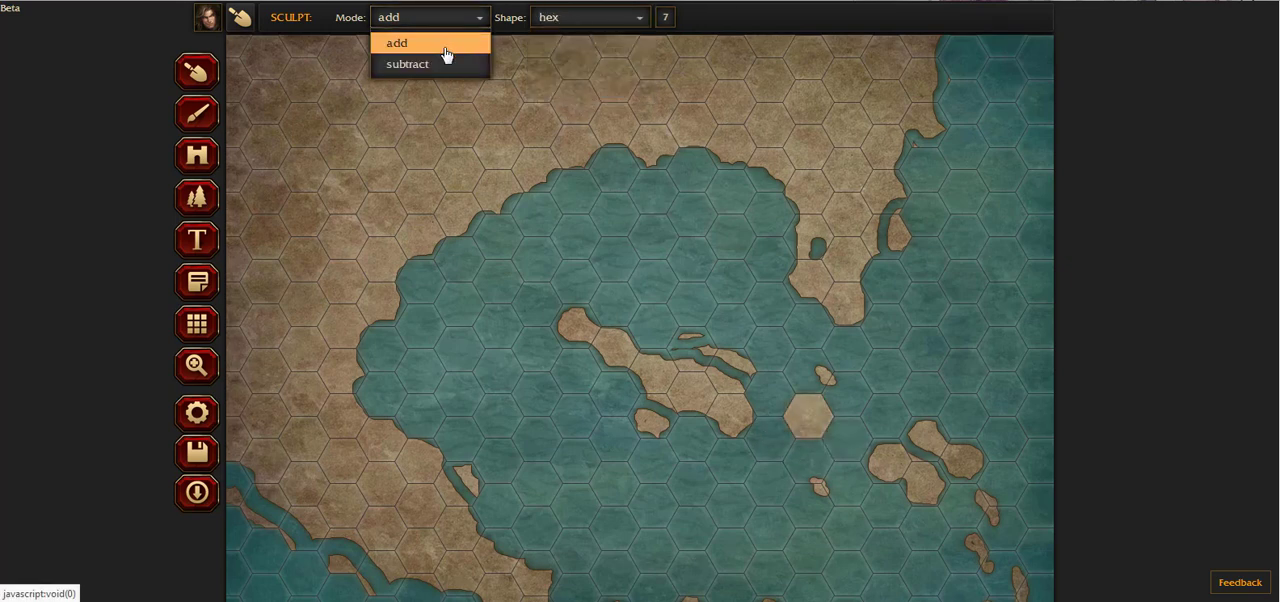
{"action": "left_click", "coordinate": [446, 64]}
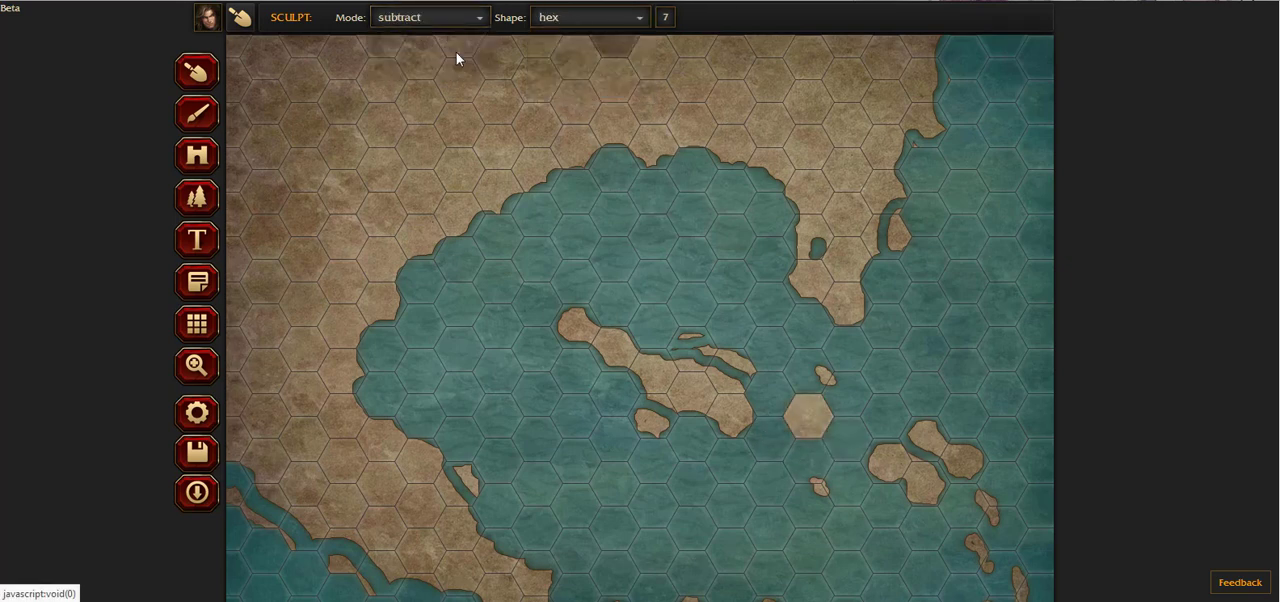
{"action": "left_click", "coordinate": [580, 17]}
{"action": "left_click", "coordinate": [571, 46]}
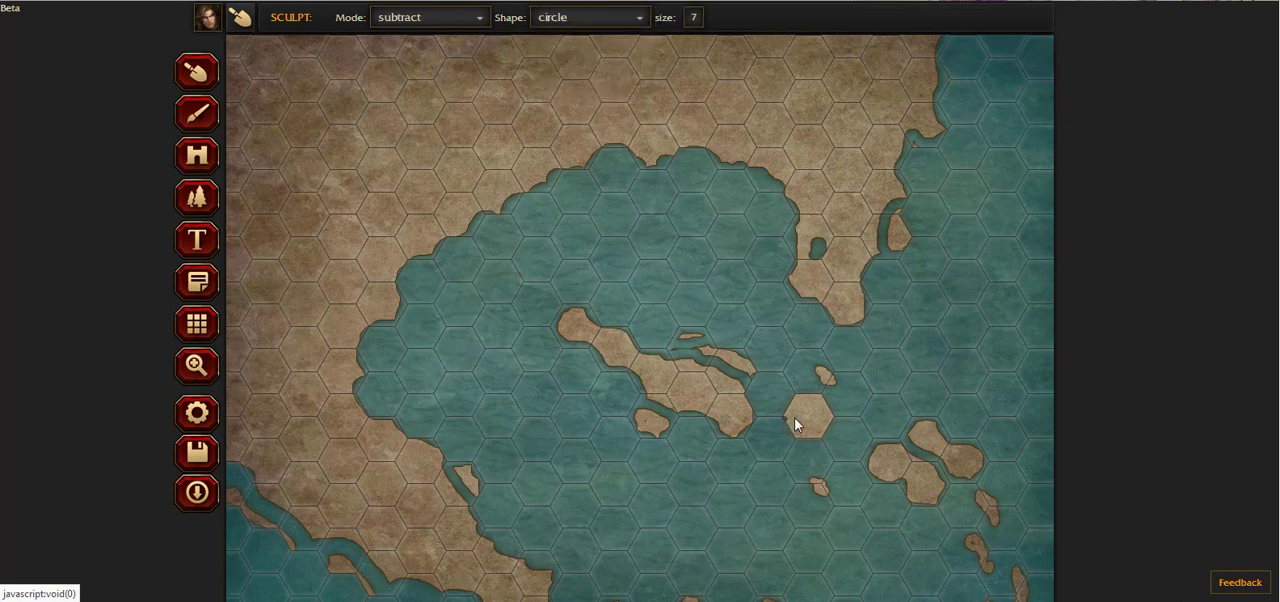
{"action": "mouse_move", "coordinate": [813, 439]}
{"action": "left_mouse_down"}
{"action": "mouse_move", "coordinate": [797, 430]}
{"action": "mouse_move", "coordinate": [809, 395]}
{"action": "mouse_move", "coordinate": [798, 393]}
{"action": "left_mouse_up"}
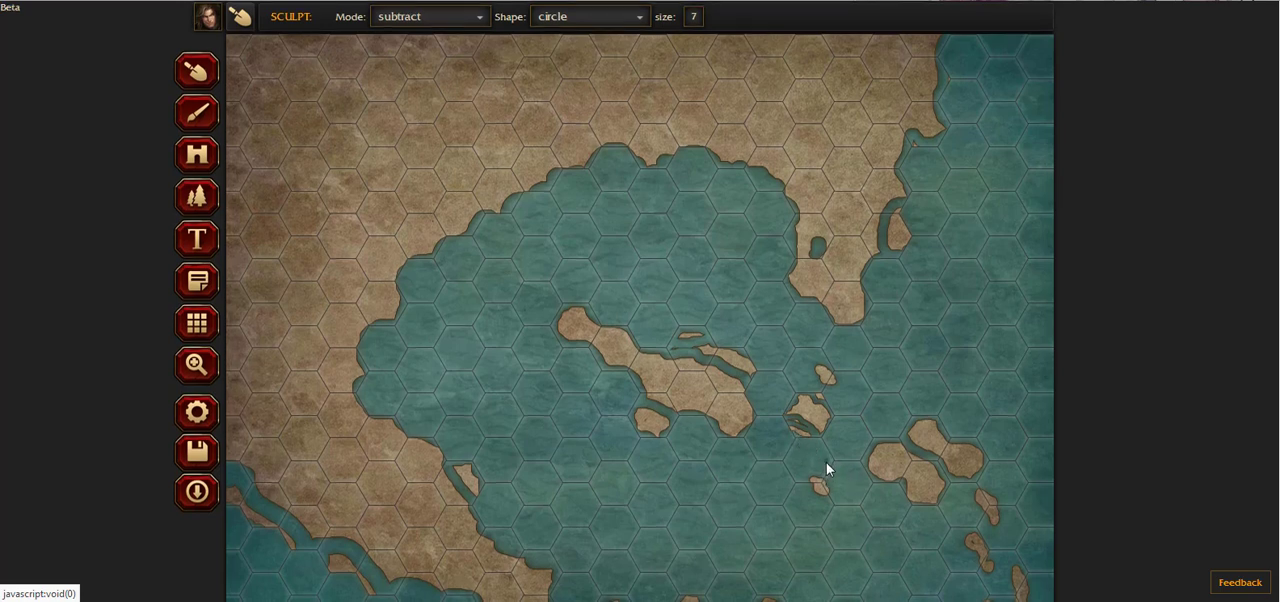
Step: Cut a narrow channel around a small islet in the middle of the central island and split a thin islet off the bay's western shore
{"action": "scroll", "coordinate": [826, 466], "scroll_direction": "down", "scroll_amount": 1}
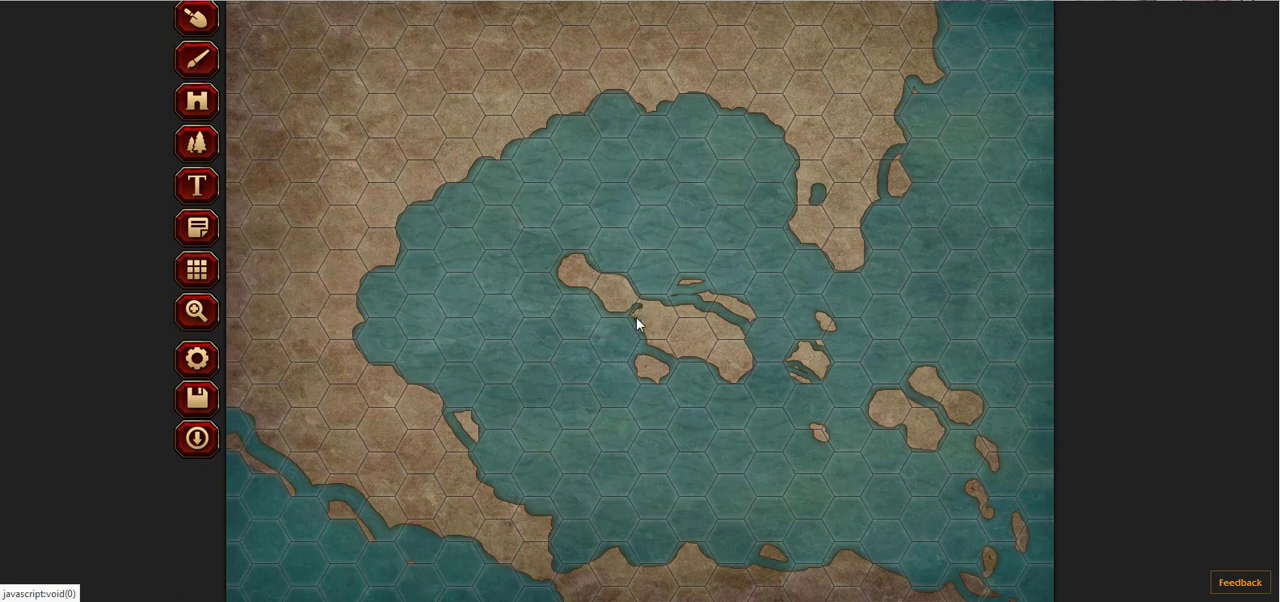
{"action": "left_click_drag", "start_coordinate": [645, 312], "coordinate": [614, 337]}
{"action": "scroll", "coordinate": [743, 435], "scroll_direction": "up", "scroll_amount": 1}
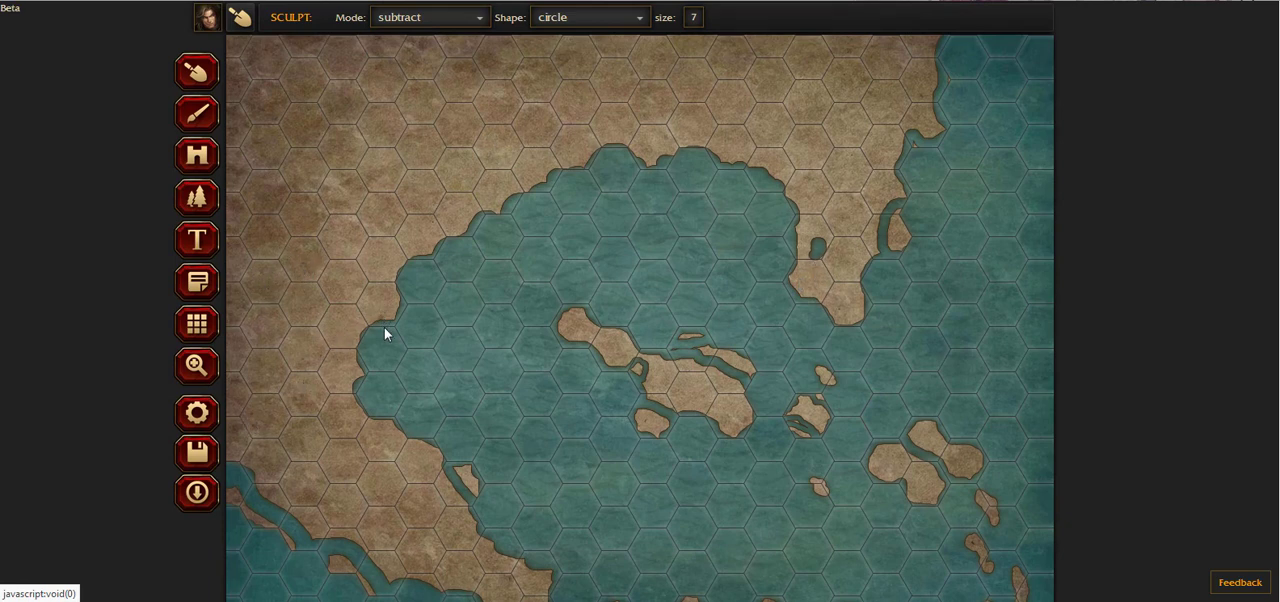
{"action": "left_click_drag", "start_coordinate": [374, 331], "coordinate": [404, 297]}
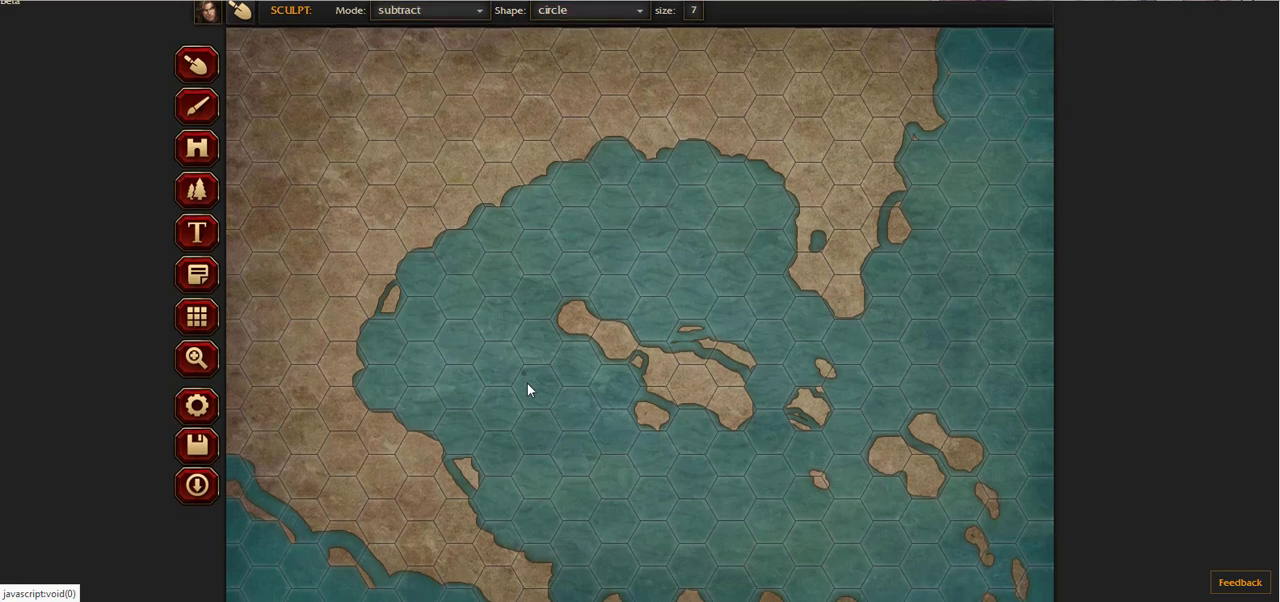
{"action": "scroll", "coordinate": [528, 389], "scroll_direction": "down", "scroll_amount": 1}
{"action": "scroll", "coordinate": [905, 451], "scroll_direction": "up", "scroll_amount": 1}
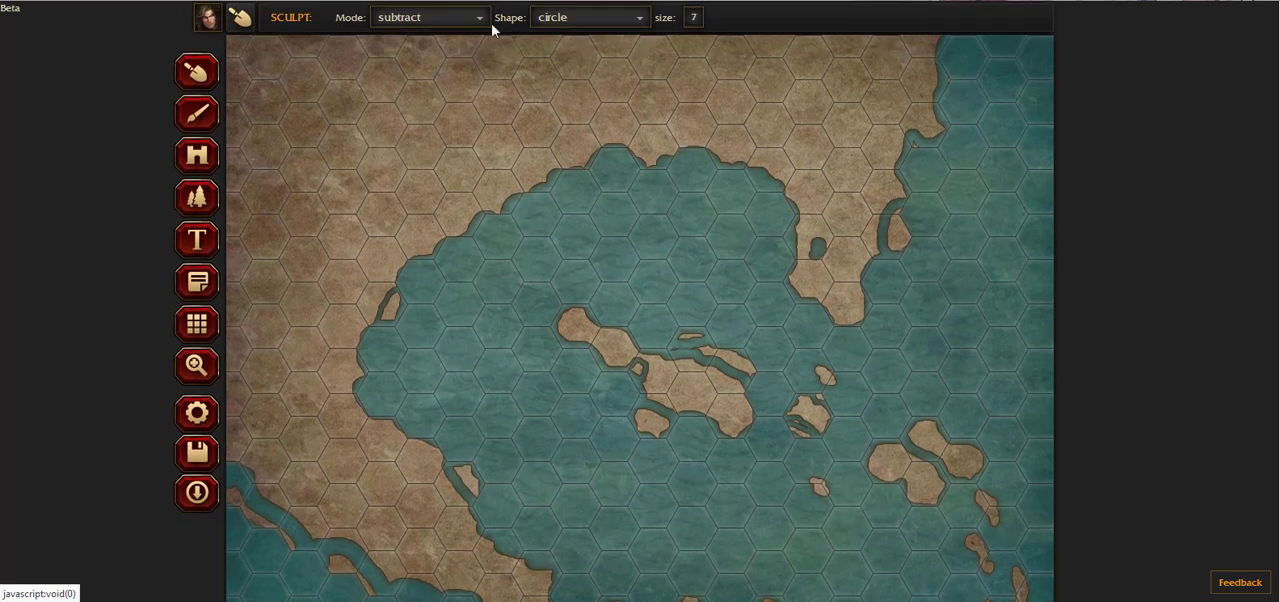
Step: Set sculpting to add with the hex shape and place a one-hex island off the far northeastern coast
{"action": "left_click", "coordinate": [460, 20]}
{"action": "left_click", "coordinate": [456, 46]}
{"action": "left_click", "coordinate": [476, 22]}
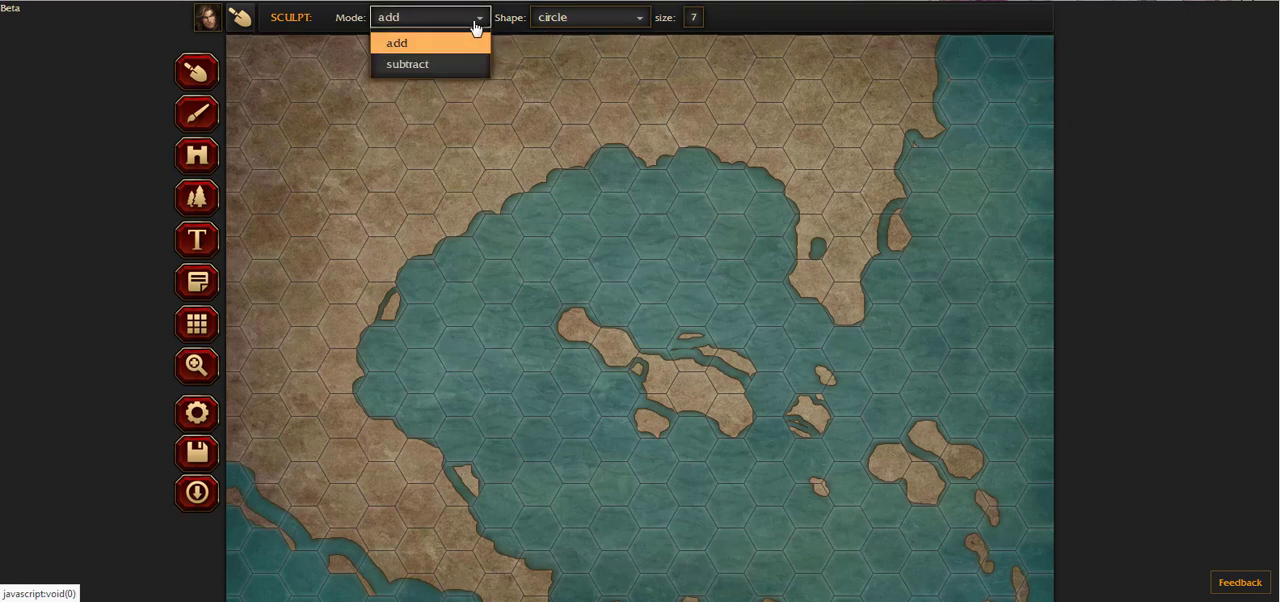
{"action": "left_click", "coordinate": [601, 24]}
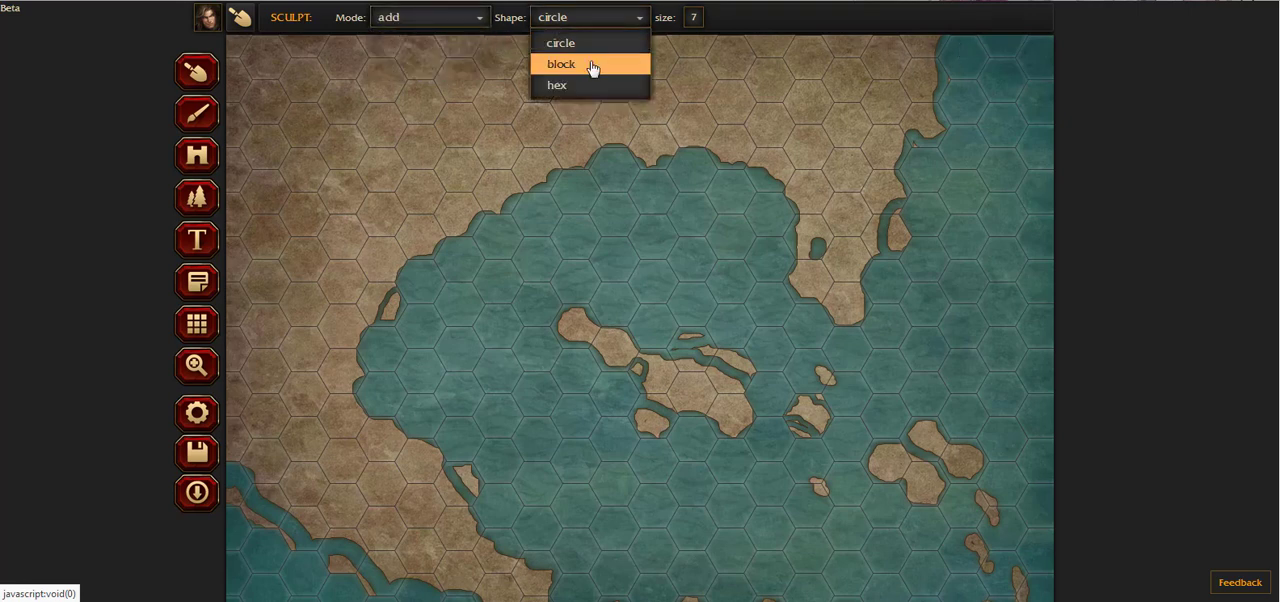
{"action": "left_click", "coordinate": [594, 85]}
{"action": "left_click", "coordinate": [971, 74]}
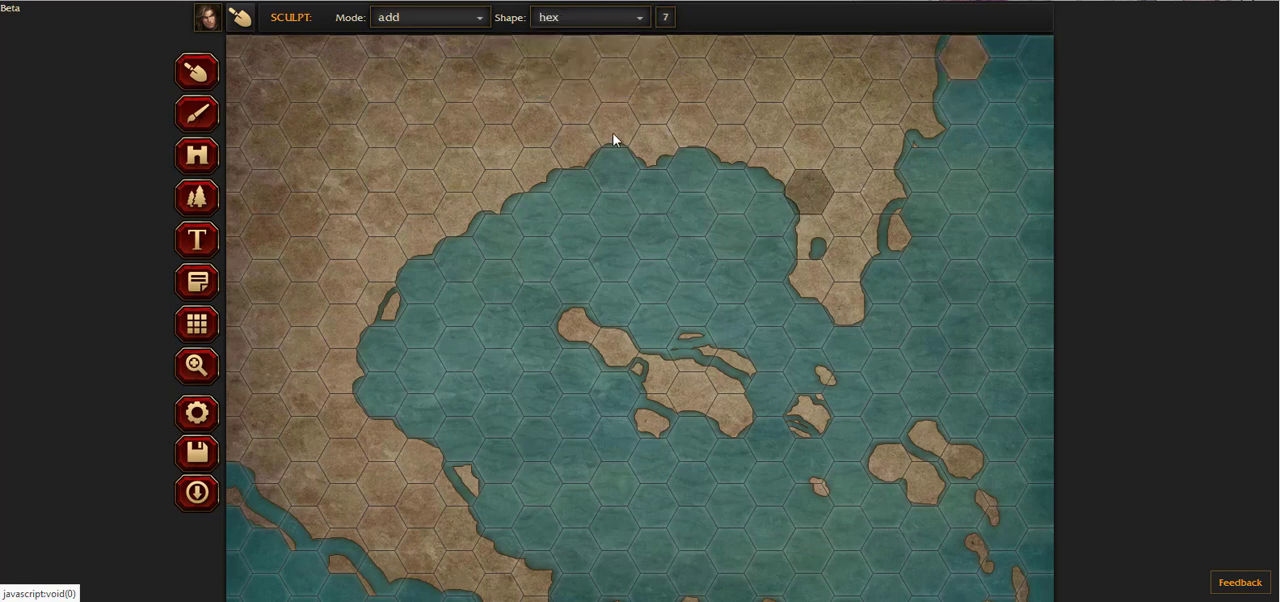
Step: Set sculpting to subtract with the circle shape and trim the northeastern hex island into a smaller, irregular islet
{"action": "left_click", "coordinate": [389, 22]}
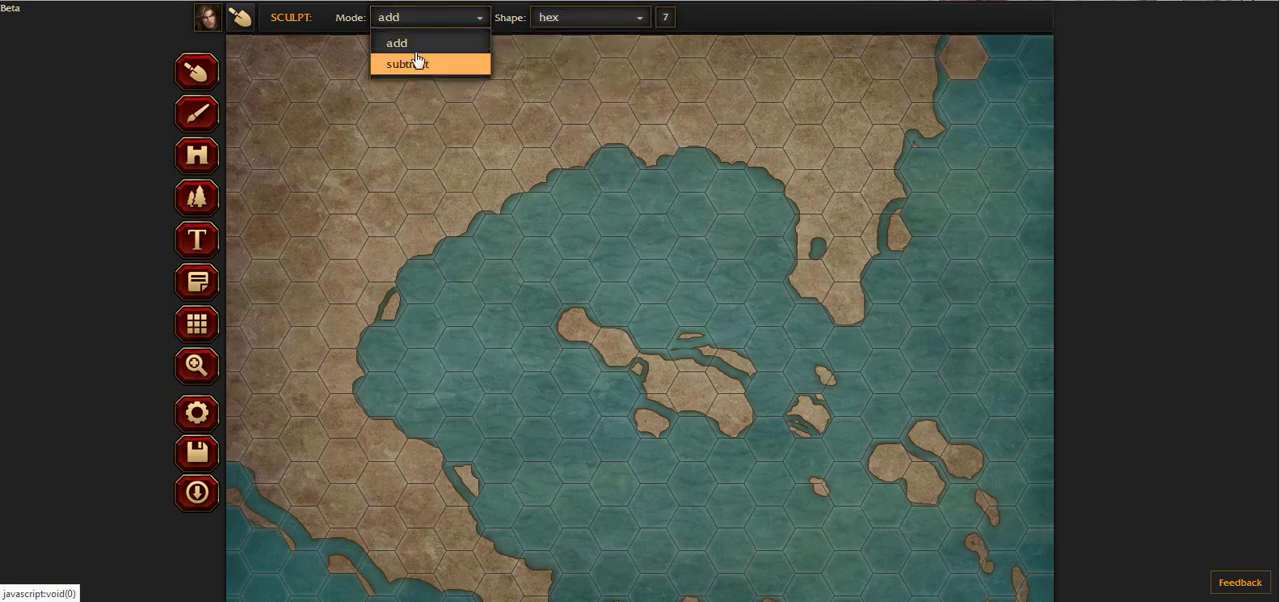
{"action": "left_click", "coordinate": [418, 65]}
{"action": "left_click", "coordinate": [548, 22]}
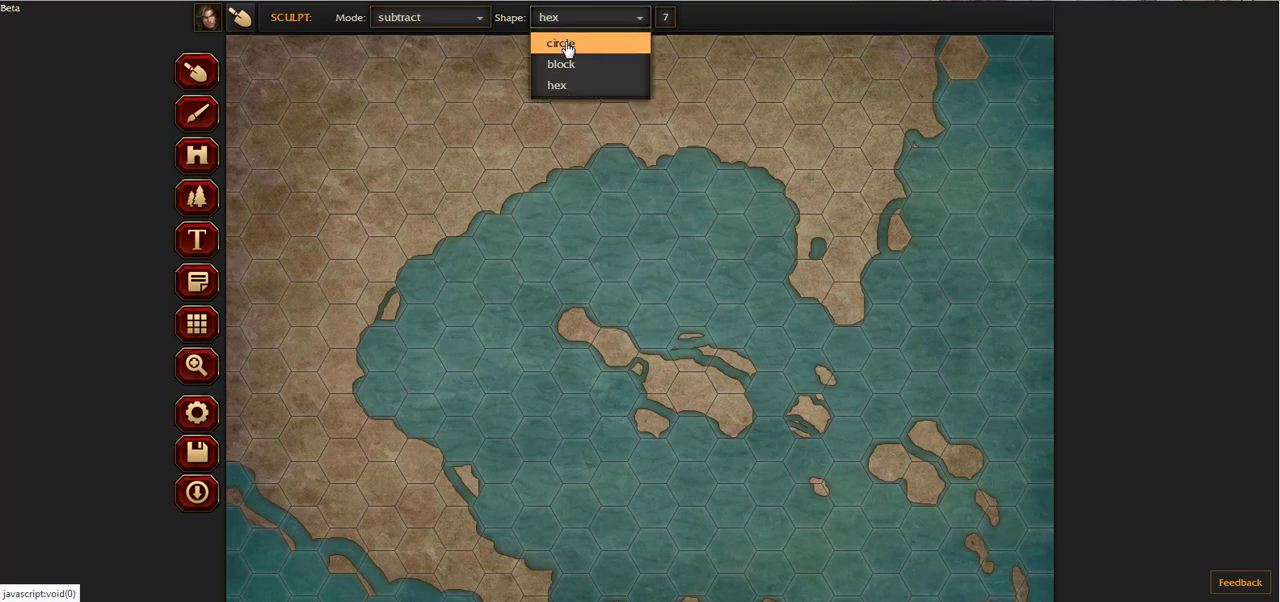
{"action": "left_click", "coordinate": [551, 40]}
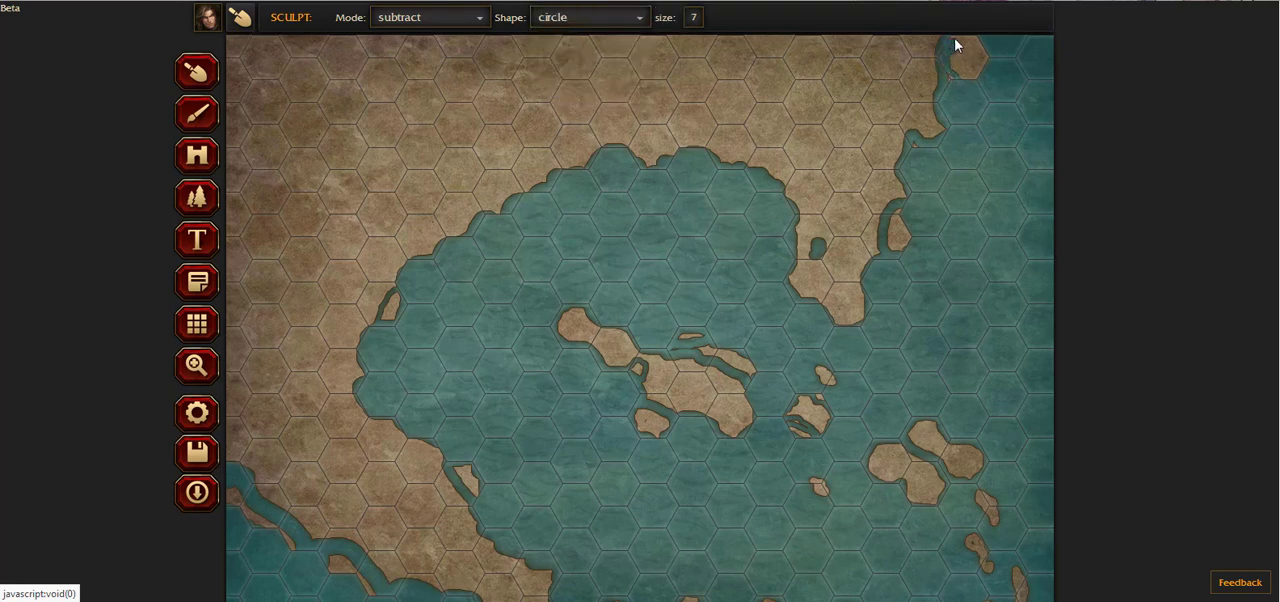
{"action": "left_click_drag", "start_coordinate": [979, 61], "coordinate": [968, 91]}
{"action": "scroll", "coordinate": [1002, 215], "scroll_direction": "down", "scroll_amount": 1}
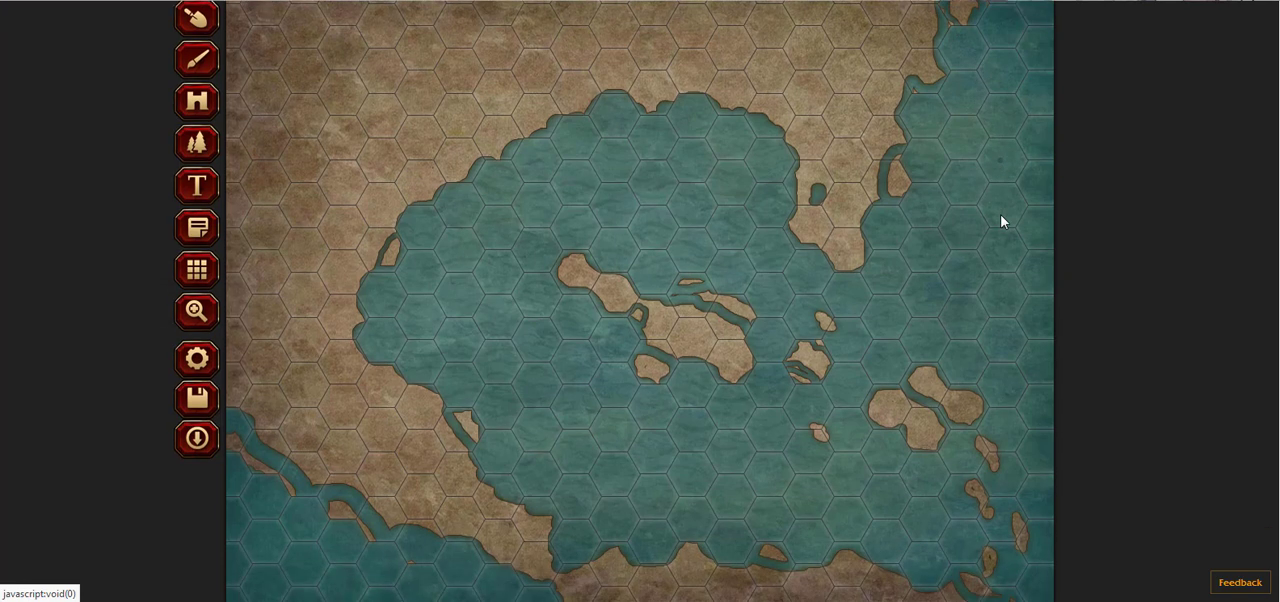
{"action": "scroll", "coordinate": [301, 129], "scroll_direction": "up", "scroll_amount": 1}
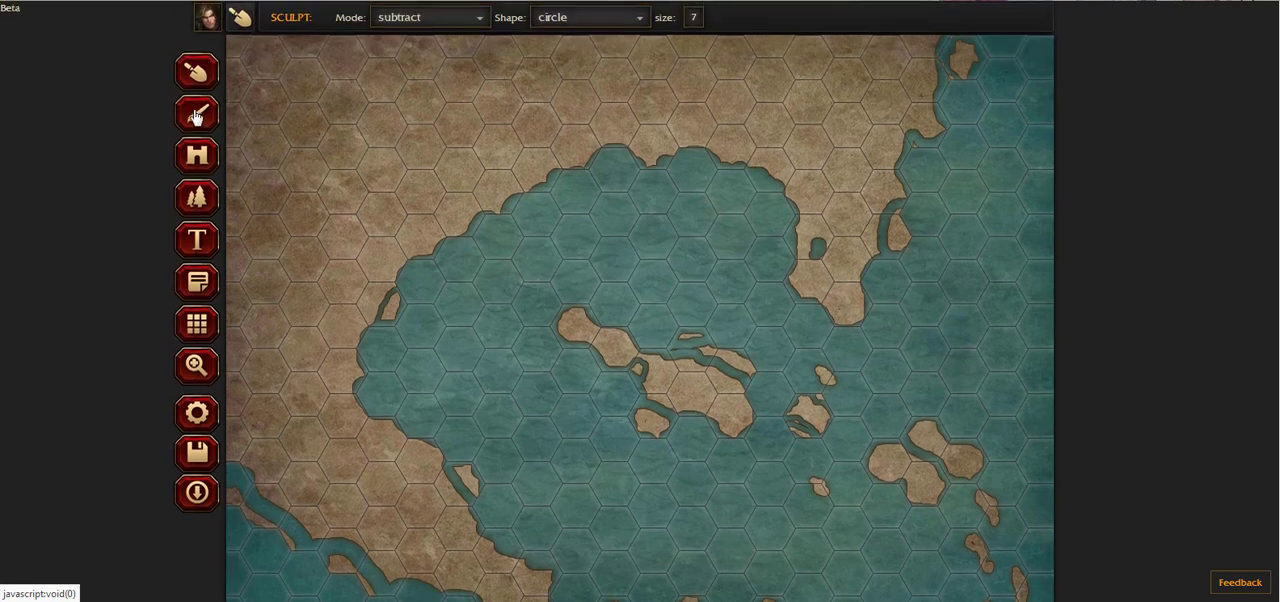
Step: Switch to the Brush tool and set its shape to block, keeping the Land-4 texture
{"action": "left_click", "coordinate": [197, 117]}
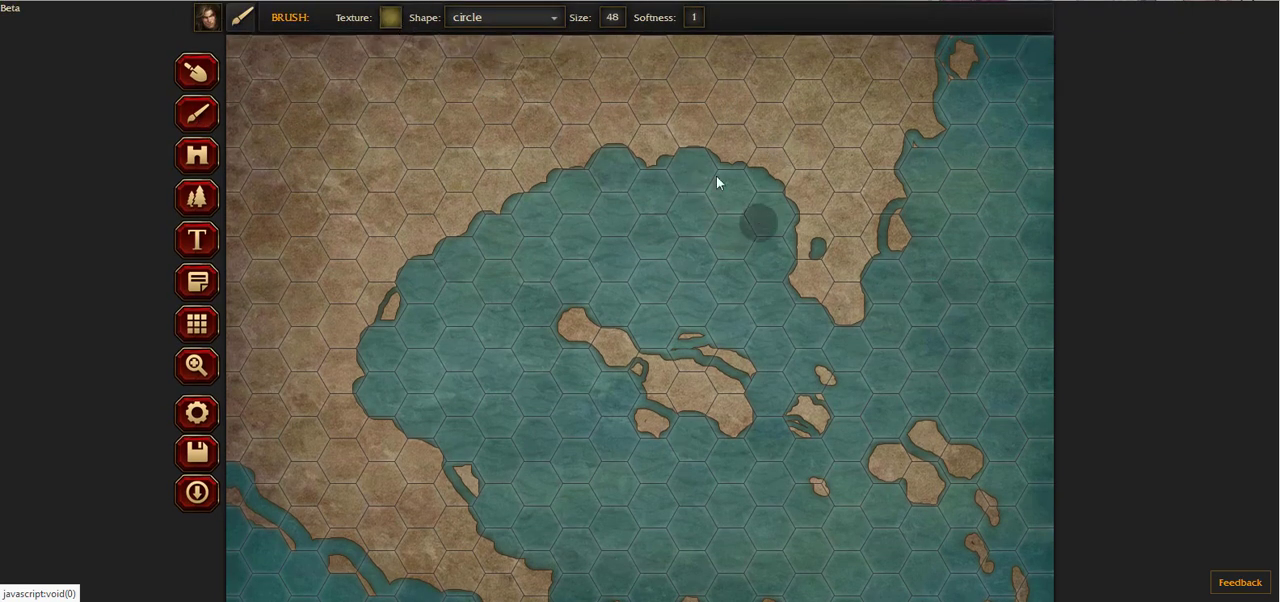
{"action": "left_click", "coordinate": [818, 285]}
{"action": "left_click", "coordinate": [394, 27]}
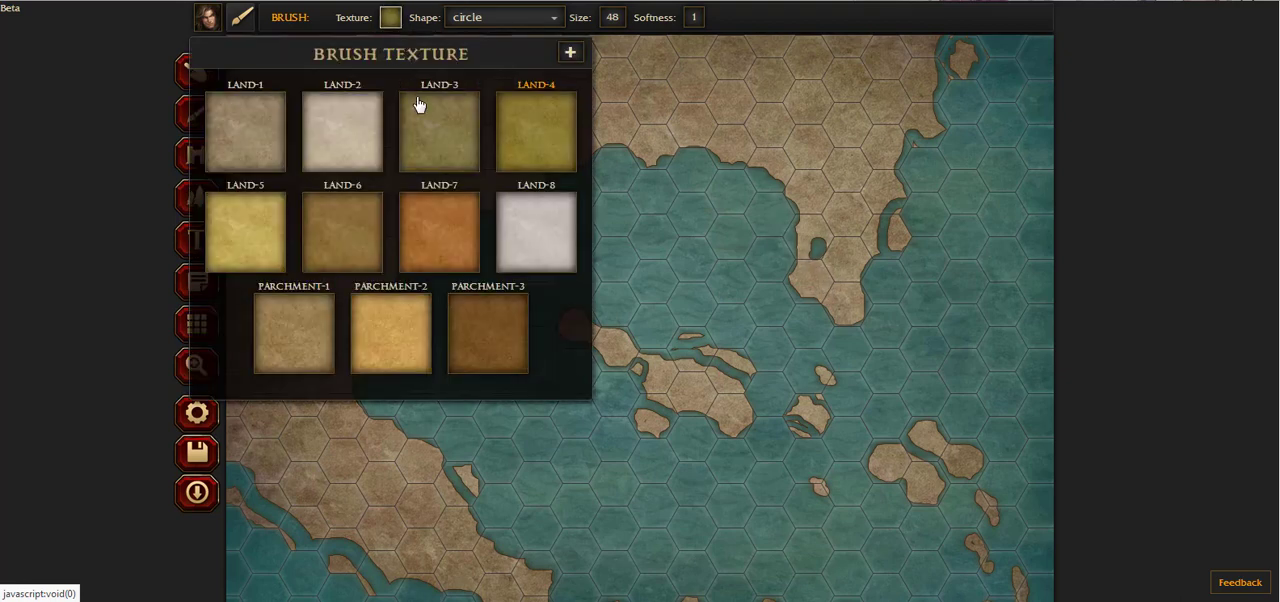
{"action": "left_click", "coordinate": [479, 30]}
{"action": "left_click", "coordinate": [491, 86]}
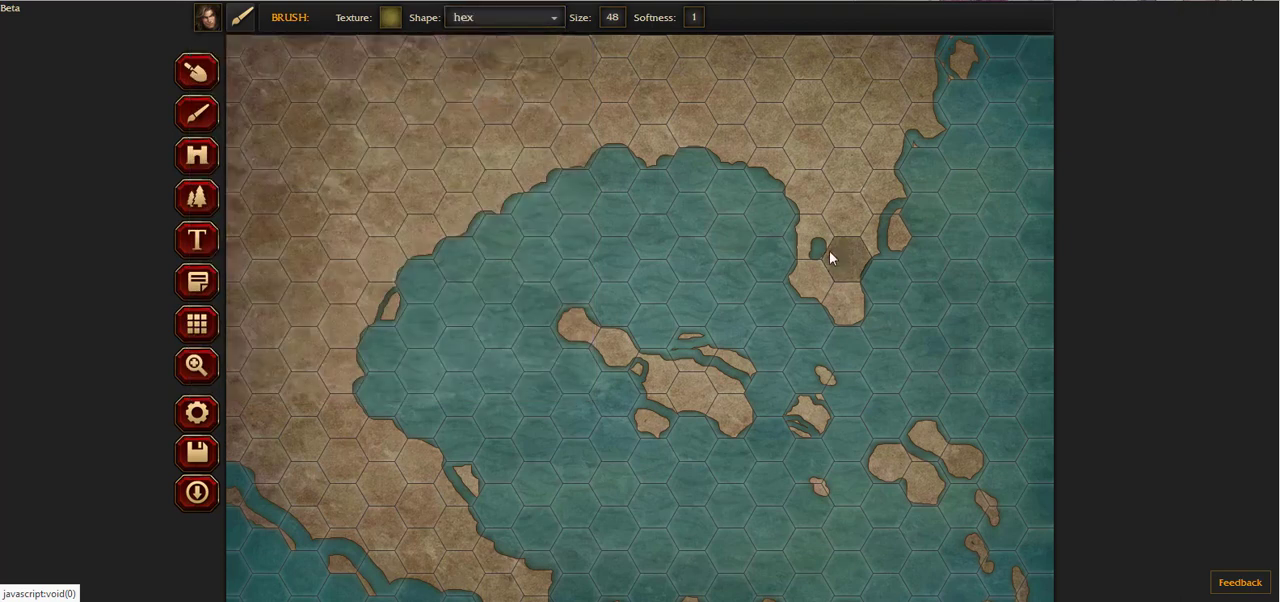
{"action": "left_click", "coordinate": [465, 17]}
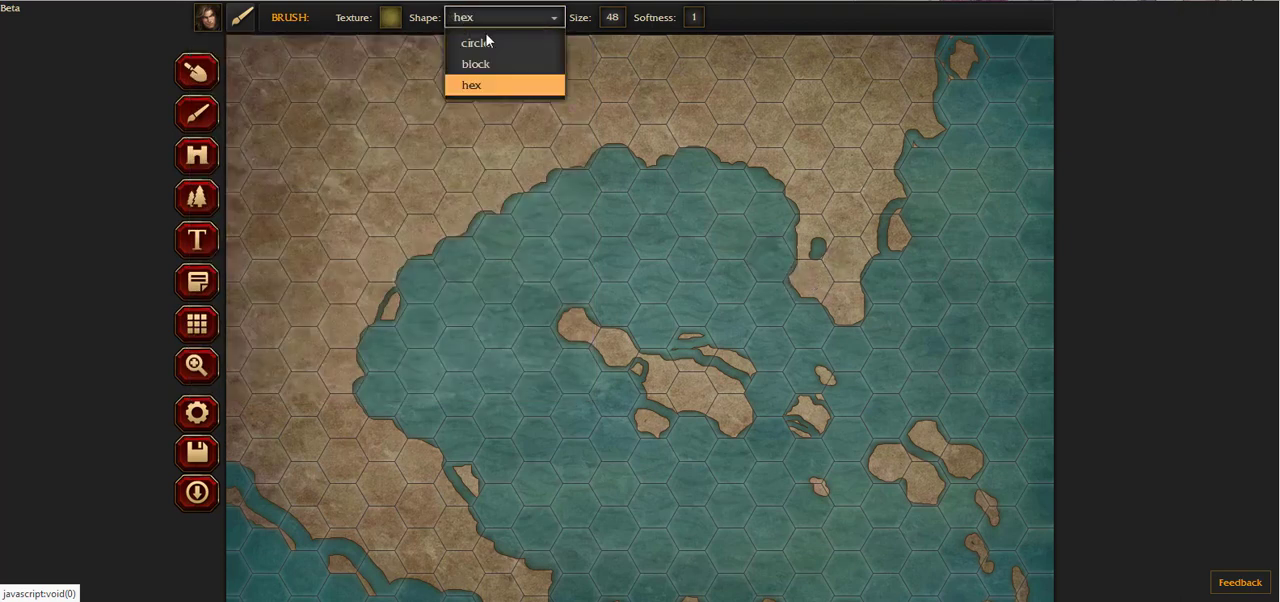
{"action": "left_click", "coordinate": [502, 74]}
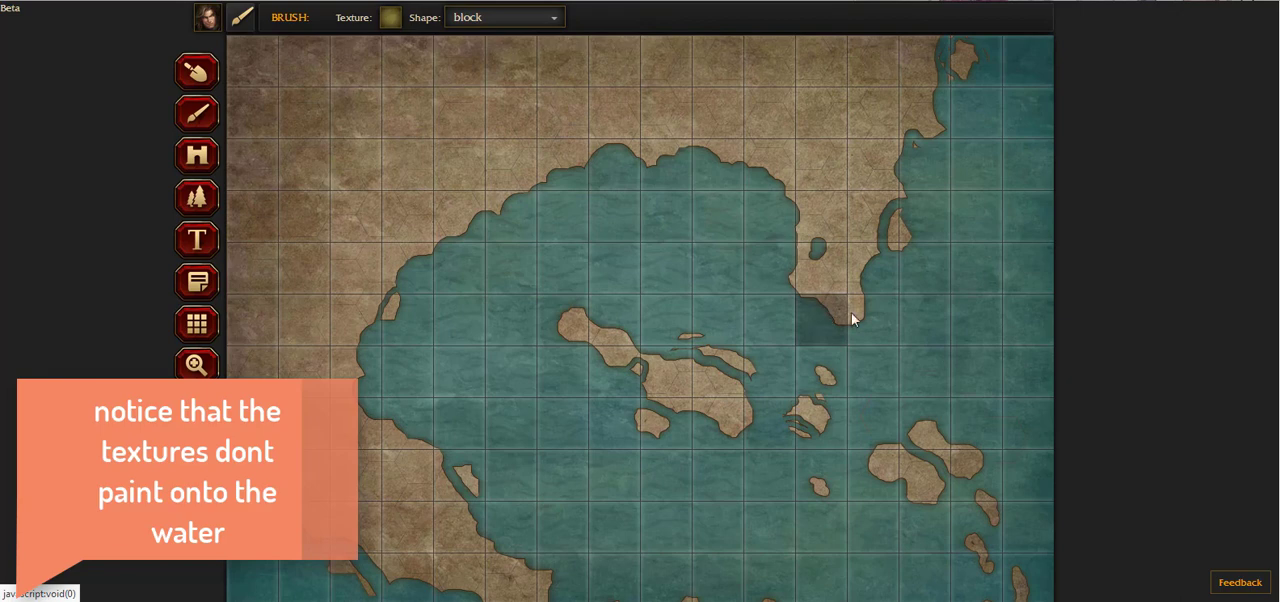
Step: Paint the mainland and the islands with the Land-4 texture using the block brush
{"action": "mouse_move", "coordinate": [850, 316]}
{"action": "left_mouse_down"}
{"action": "mouse_move", "coordinate": [838, 212]}
{"action": "mouse_move", "coordinate": [845, 173]}
{"action": "mouse_move", "coordinate": [854, 282]}
{"action": "mouse_move", "coordinate": [865, 131]}
{"action": "mouse_move", "coordinate": [884, 71]}
{"action": "mouse_move", "coordinate": [937, 73]}
{"action": "mouse_move", "coordinate": [894, 229]}
{"action": "mouse_move", "coordinate": [954, 134]}
{"action": "mouse_move", "coordinate": [968, 45]}
{"action": "mouse_move", "coordinate": [825, 65]}
{"action": "mouse_move", "coordinate": [207, 48]}
{"action": "mouse_move", "coordinate": [197, 86]}
{"action": "mouse_move", "coordinate": [298, 113]}
{"action": "mouse_move", "coordinate": [857, 140]}
{"action": "mouse_move", "coordinate": [279, 135]}
{"action": "mouse_move", "coordinate": [284, 219]}
{"action": "mouse_move", "coordinate": [612, 159]}
{"action": "mouse_move", "coordinate": [828, 189]}
{"action": "mouse_move", "coordinate": [694, 162]}
{"action": "mouse_move", "coordinate": [483, 152]}
{"action": "left_mouse_up"}
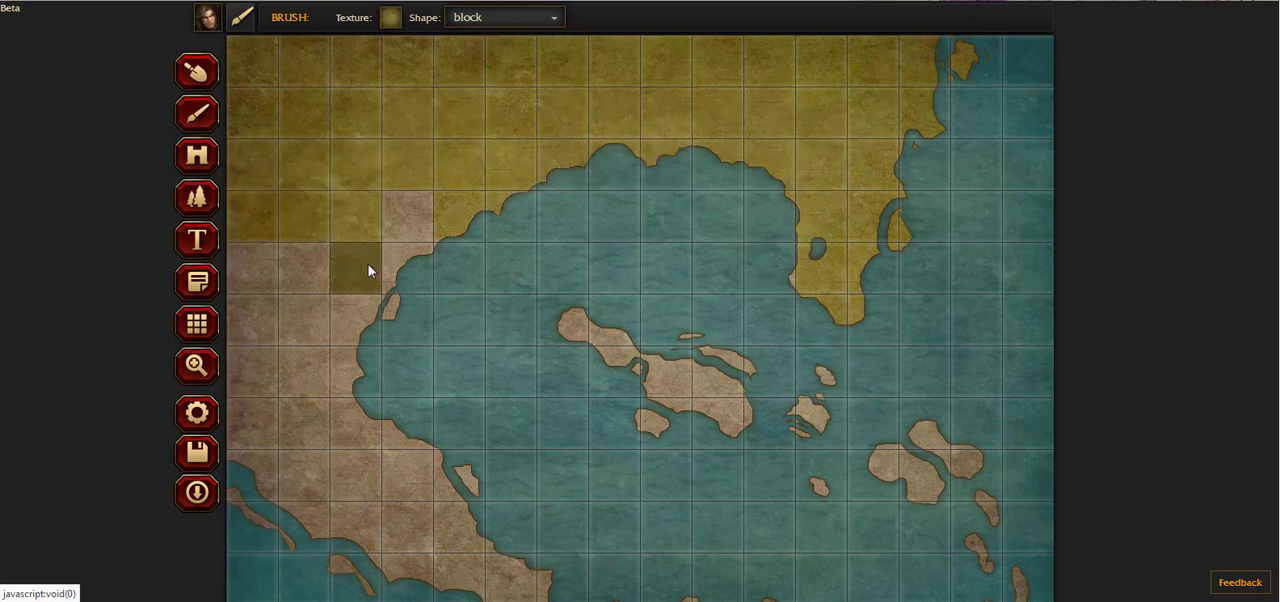
{"action": "mouse_move", "coordinate": [369, 271]}
{"action": "left_mouse_down"}
{"action": "mouse_move", "coordinate": [502, 206]}
{"action": "mouse_move", "coordinate": [402, 204]}
{"action": "mouse_move", "coordinate": [312, 362]}
{"action": "mouse_move", "coordinate": [411, 310]}
{"action": "mouse_move", "coordinate": [378, 352]}
{"action": "mouse_move", "coordinate": [346, 288]}
{"action": "mouse_move", "coordinate": [229, 336]}
{"action": "mouse_move", "coordinate": [290, 244]}
{"action": "mouse_move", "coordinate": [303, 279]}
{"action": "mouse_move", "coordinate": [248, 401]}
{"action": "mouse_move", "coordinate": [237, 486]}
{"action": "mouse_move", "coordinate": [315, 497]}
{"action": "mouse_move", "coordinate": [263, 520]}
{"action": "mouse_move", "coordinate": [300, 527]}
{"action": "mouse_move", "coordinate": [332, 374]}
{"action": "mouse_move", "coordinate": [349, 527]}
{"action": "mouse_move", "coordinate": [354, 437]}
{"action": "mouse_move", "coordinate": [405, 437]}
{"action": "mouse_move", "coordinate": [506, 471]}
{"action": "left_mouse_up"}
{"action": "scroll", "coordinate": [512, 460], "scroll_direction": "down", "scroll_amount": 1}
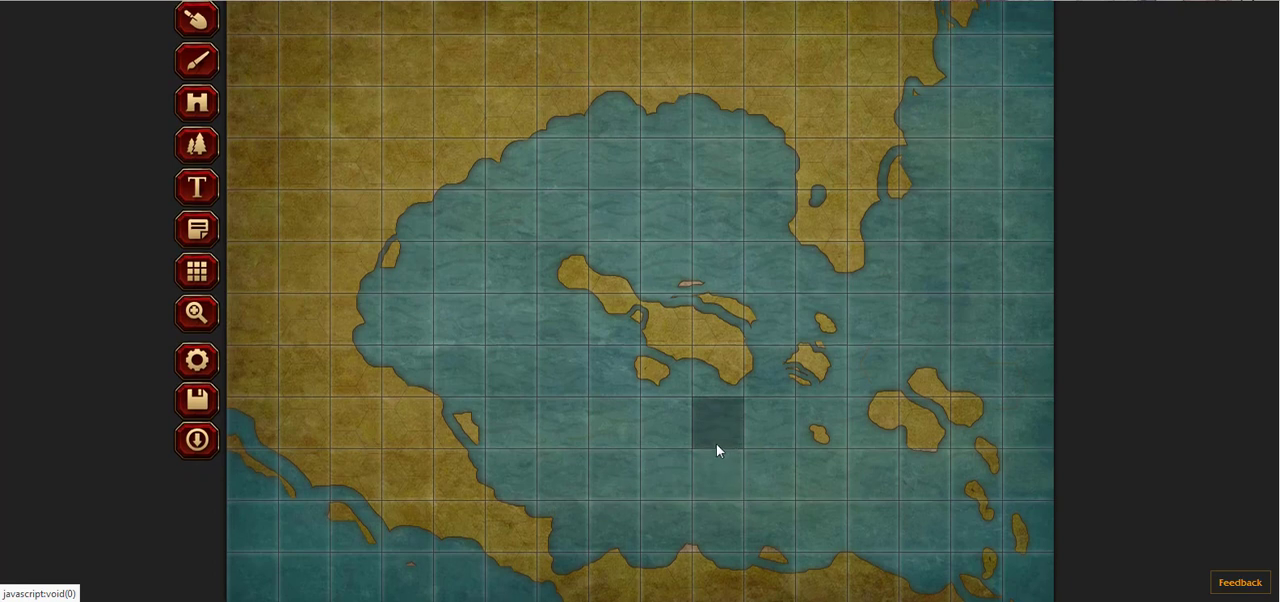
{"action": "scroll", "coordinate": [716, 444], "scroll_direction": "up", "scroll_amount": 1}
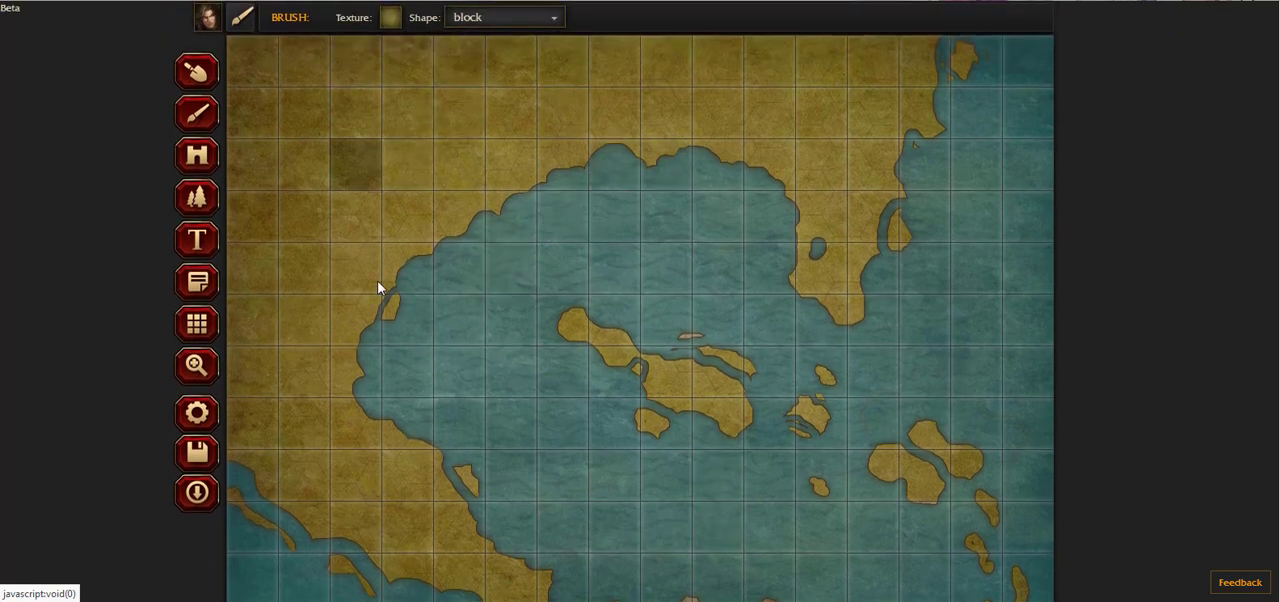
{"action": "scroll", "coordinate": [917, 257], "scroll_direction": "down", "scroll_amount": 1}
{"action": "scroll", "coordinate": [721, 269], "scroll_direction": "up", "scroll_amount": 1}
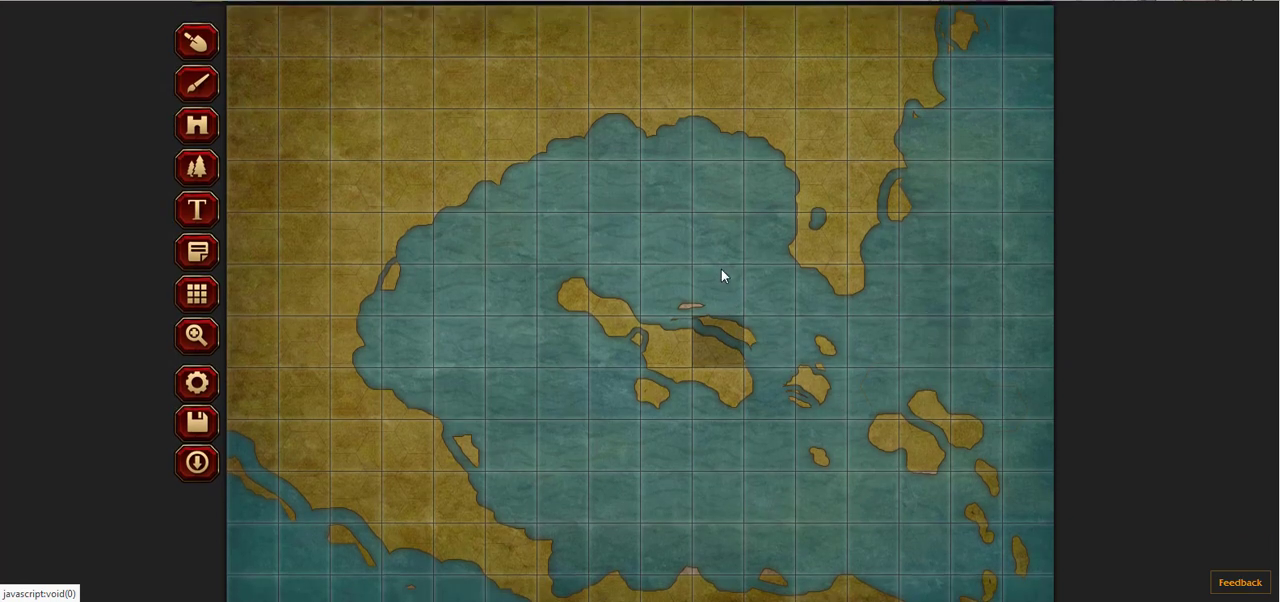
Step: Set the brush shape to circle and choose the Land-7 texture
{"action": "left_click", "coordinate": [480, 18]}
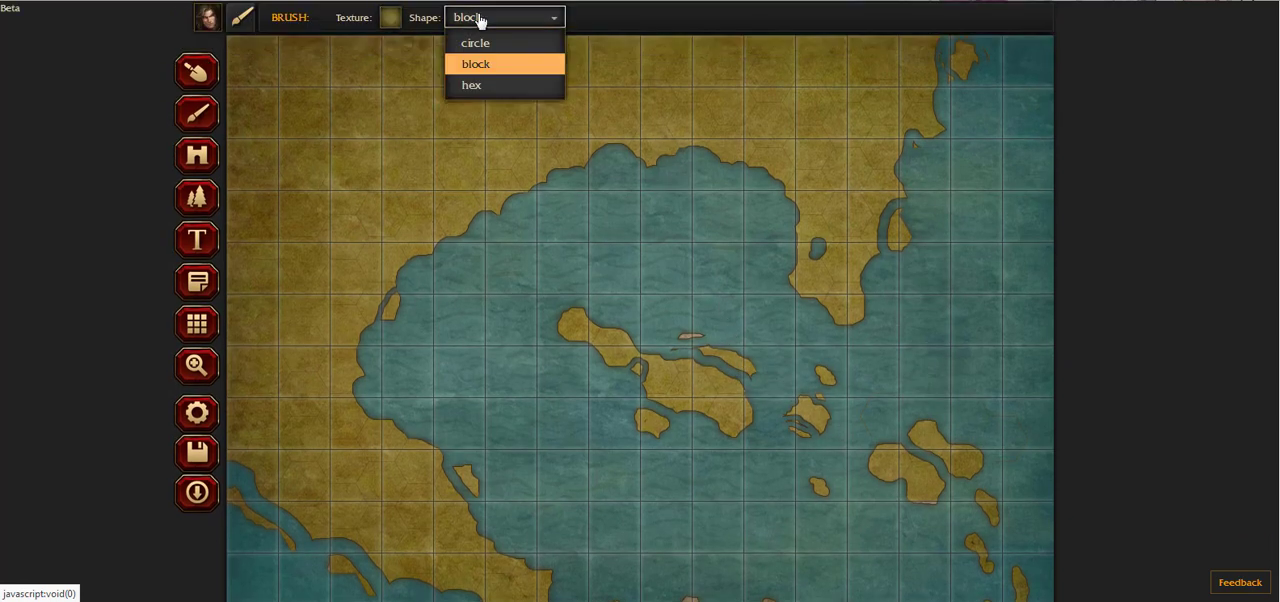
{"action": "left_click", "coordinate": [483, 45]}
{"action": "left_click", "coordinate": [389, 18]}
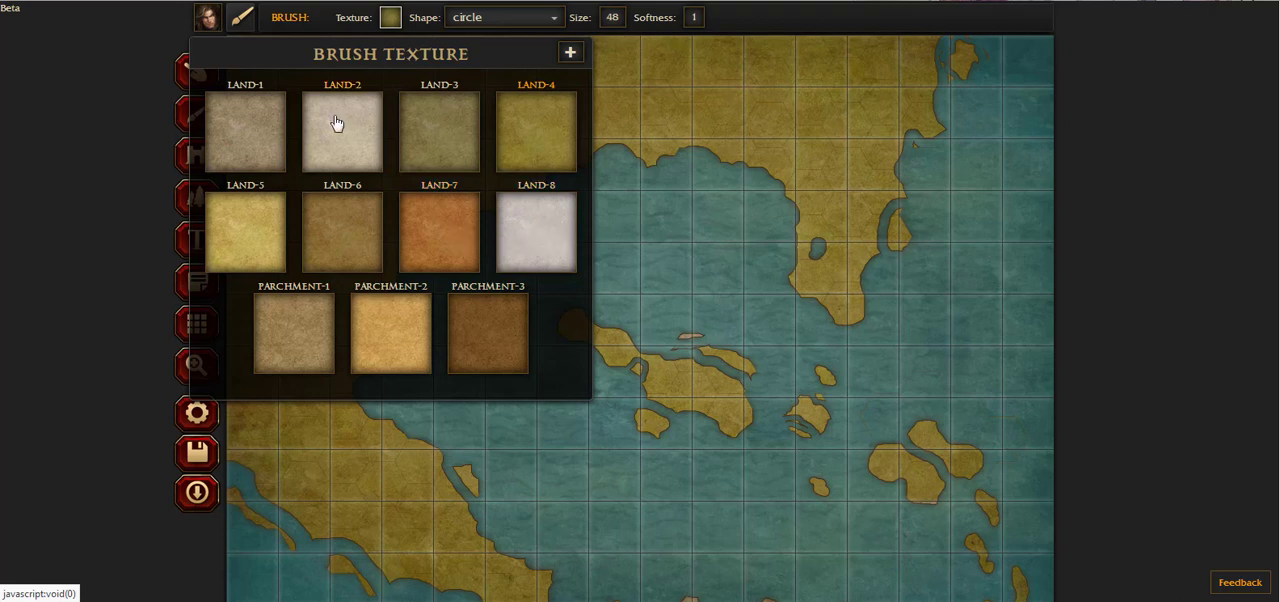
{"action": "left_click", "coordinate": [432, 237]}
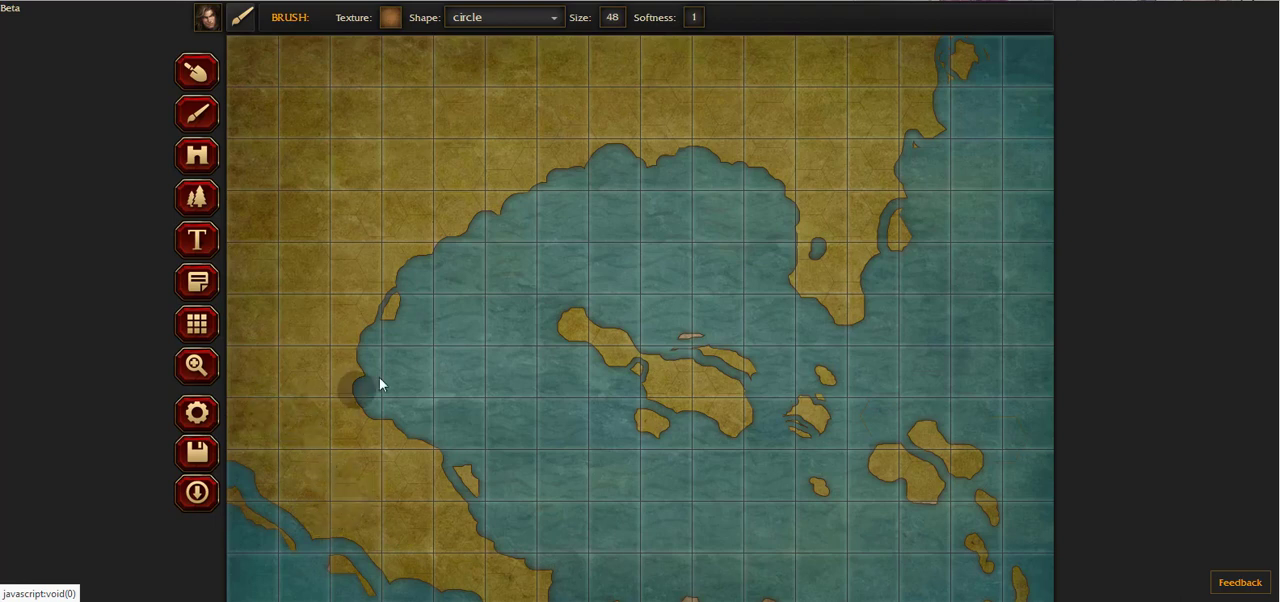
{"action": "scroll", "coordinate": [400, 370], "scroll_direction": "down", "scroll_amount": 1}
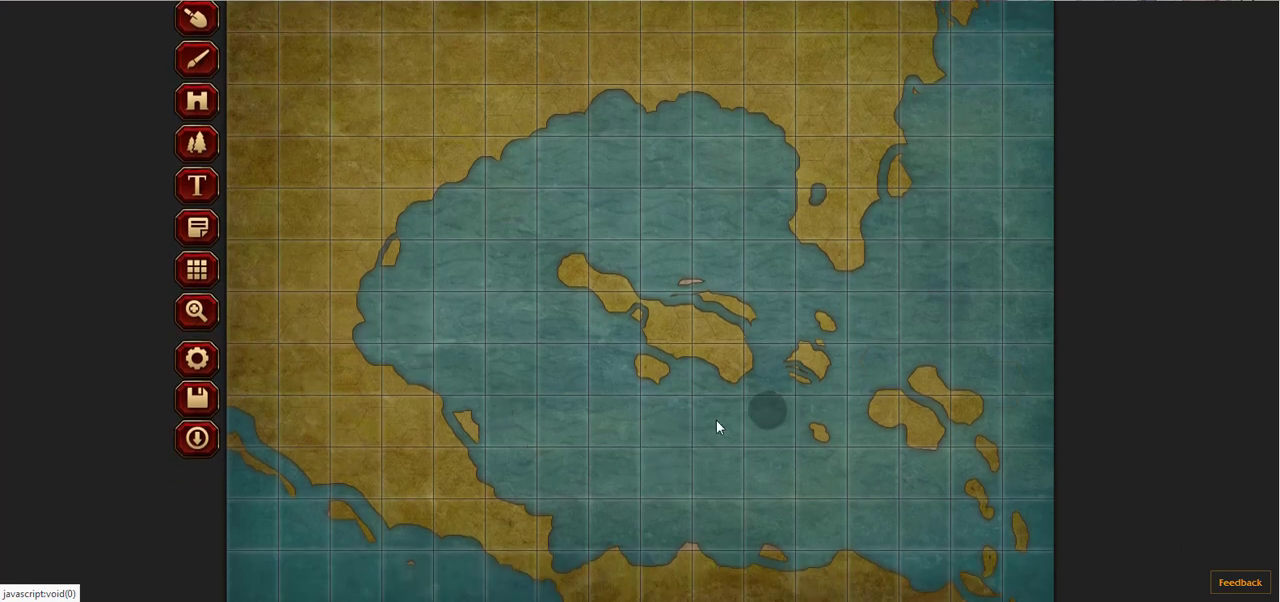
{"action": "scroll", "coordinate": [400, 262], "scroll_direction": "up", "scroll_amount": 1}
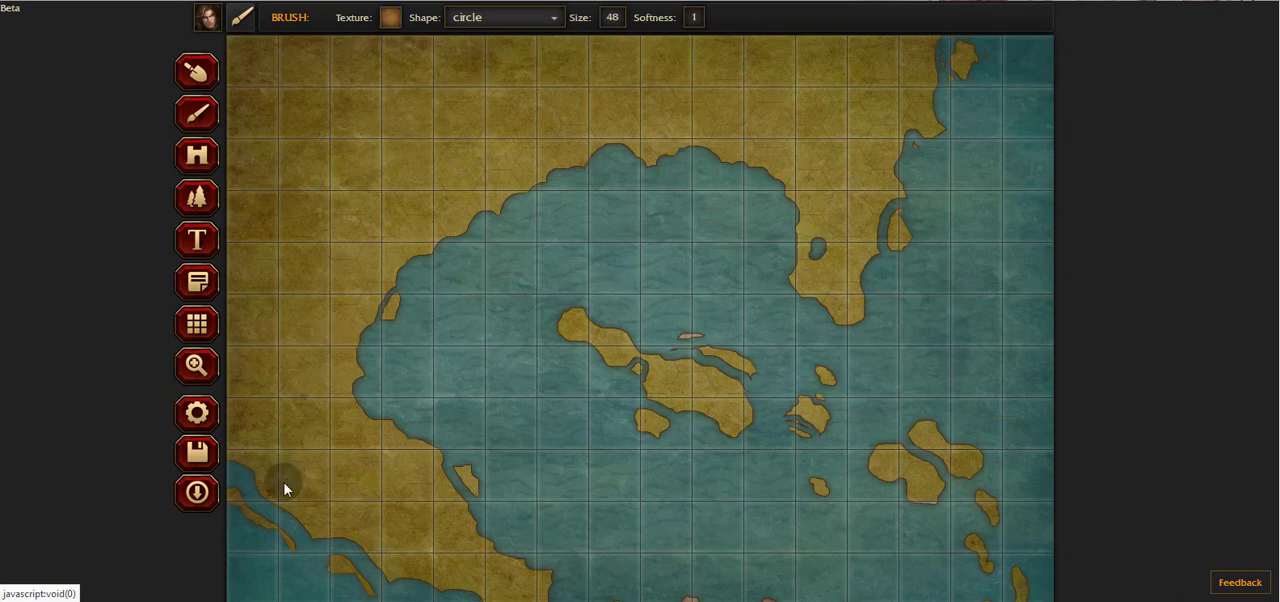
Step: Paint the western mainland with Land-7, from the southwestern coast up to the northwestern corner and east toward the bay
{"action": "left_click_drag", "start_coordinate": [284, 488], "coordinate": [241, 414]}
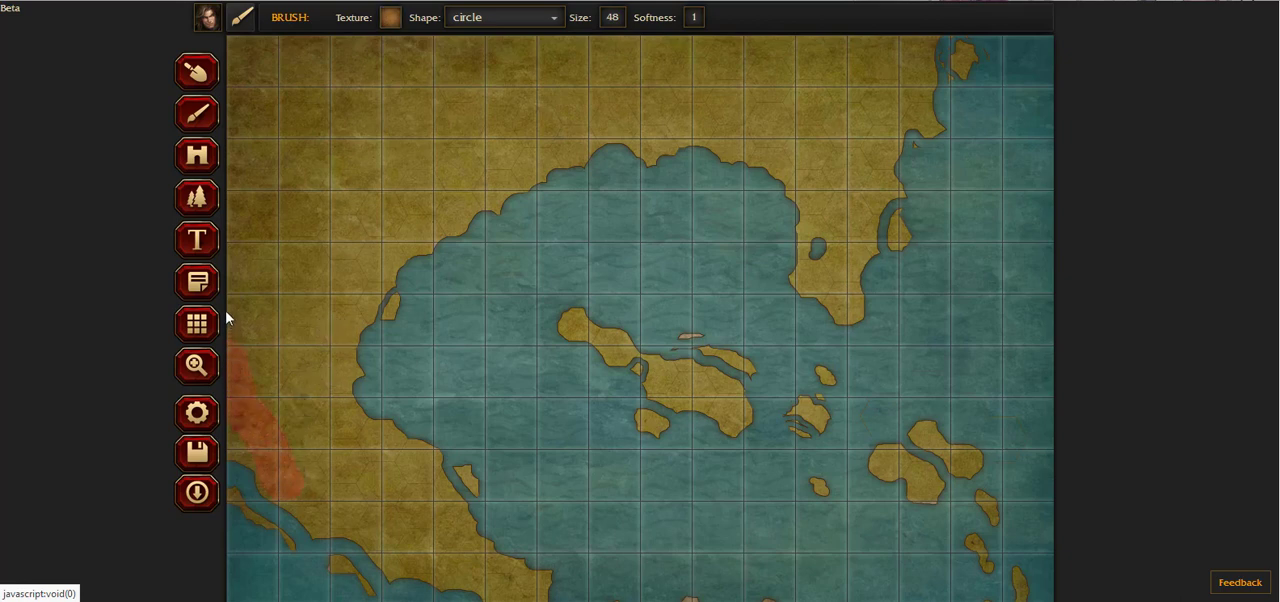
{"action": "mouse_move", "coordinate": [250, 336]}
{"action": "left_mouse_down"}
{"action": "mouse_move", "coordinate": [292, 466]}
{"action": "mouse_move", "coordinate": [298, 397]}
{"action": "mouse_move", "coordinate": [269, 261]}
{"action": "left_mouse_up"}
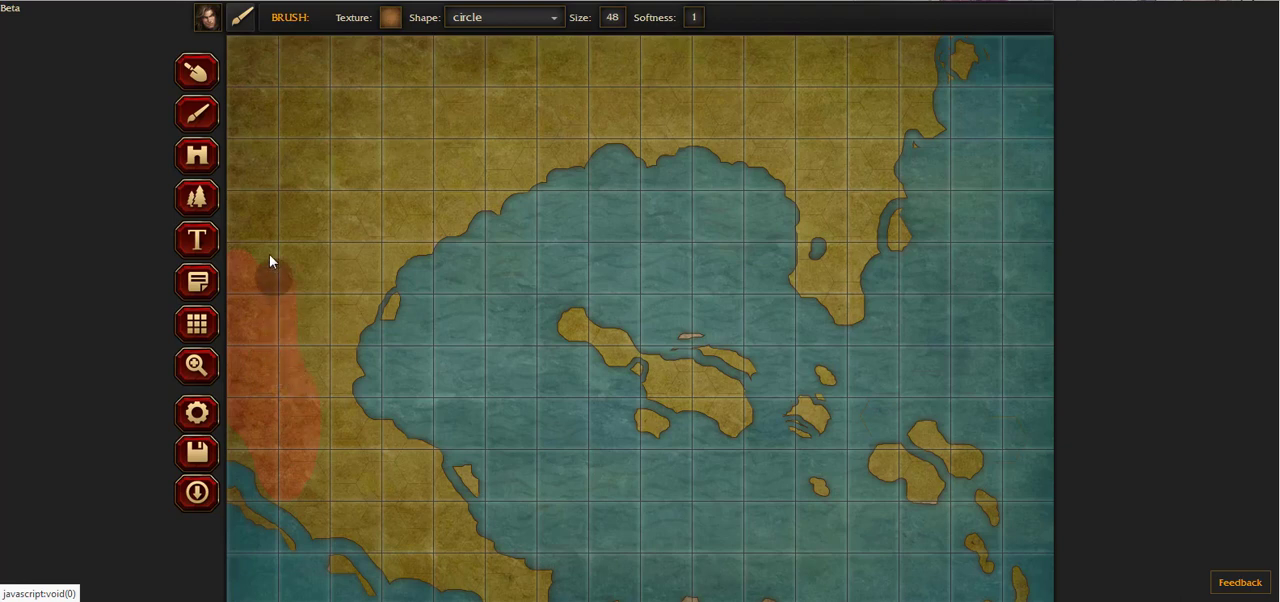
{"action": "mouse_move", "coordinate": [249, 176]}
{"action": "left_mouse_down"}
{"action": "mouse_move", "coordinate": [240, 244]}
{"action": "mouse_move", "coordinate": [254, 145]}
{"action": "mouse_move", "coordinate": [300, 171]}
{"action": "left_mouse_up"}
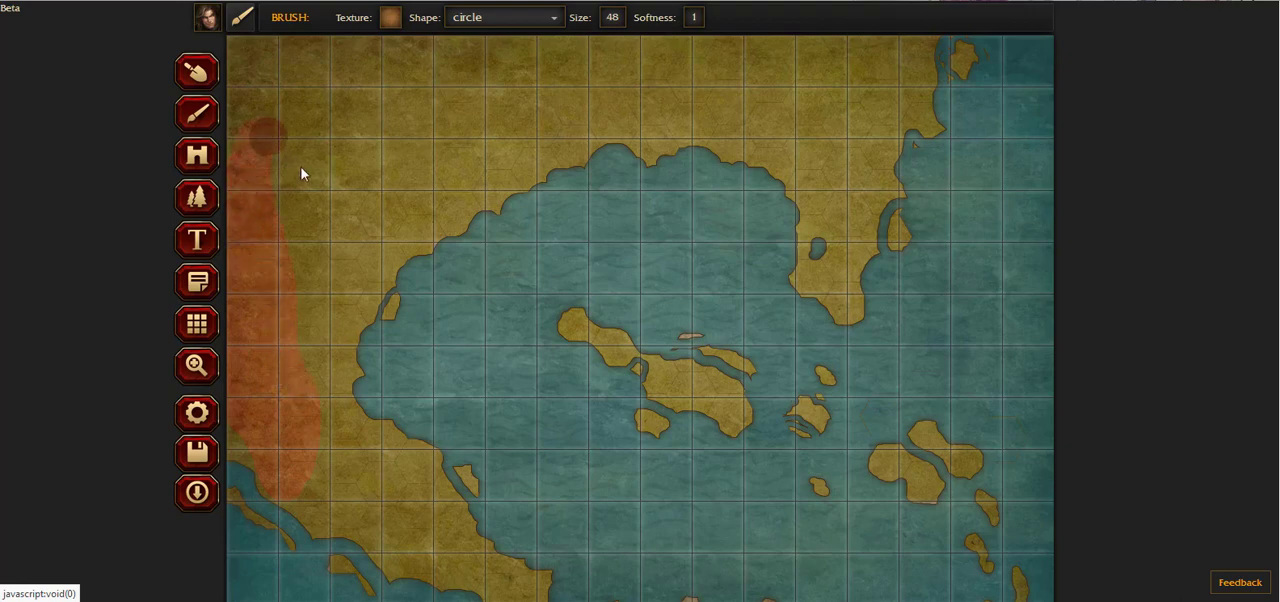
{"action": "left_click_drag", "start_coordinate": [301, 341], "coordinate": [286, 167]}
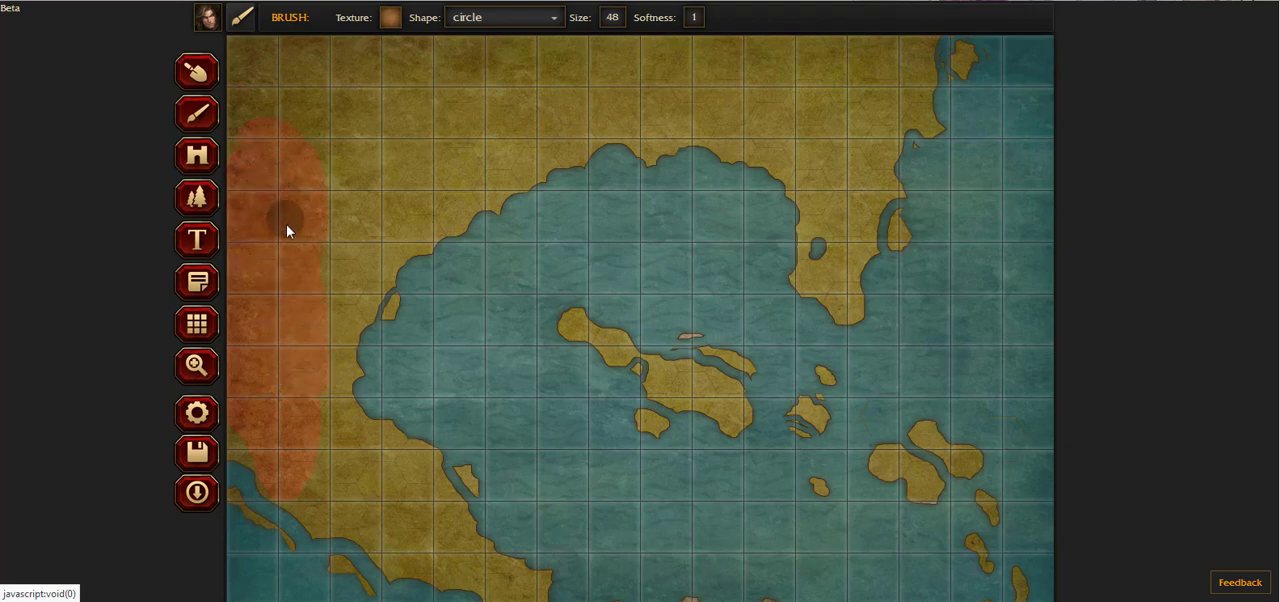
{"action": "mouse_move", "coordinate": [286, 231]}
{"action": "left_mouse_down"}
{"action": "mouse_move", "coordinate": [336, 202]}
{"action": "mouse_move", "coordinate": [320, 313]}
{"action": "mouse_move", "coordinate": [351, 287]}
{"action": "left_mouse_up"}
{"action": "mouse_move", "coordinate": [391, 249]}
{"action": "left_mouse_down"}
{"action": "mouse_move", "coordinate": [353, 219]}
{"action": "mouse_move", "coordinate": [364, 172]}
{"action": "mouse_move", "coordinate": [375, 180]}
{"action": "mouse_move", "coordinate": [331, 284]}
{"action": "mouse_move", "coordinate": [353, 199]}
{"action": "mouse_move", "coordinate": [330, 151]}
{"action": "mouse_move", "coordinate": [287, 142]}
{"action": "mouse_move", "coordinate": [278, 122]}
{"action": "mouse_move", "coordinate": [271, 137]}
{"action": "mouse_move", "coordinate": [338, 168]}
{"action": "mouse_move", "coordinate": [342, 184]}
{"action": "mouse_move", "coordinate": [293, 124]}
{"action": "mouse_move", "coordinate": [267, 116]}
{"action": "mouse_move", "coordinate": [243, 137]}
{"action": "mouse_move", "coordinate": [244, 162]}
{"action": "mouse_move", "coordinate": [238, 121]}
{"action": "left_mouse_up"}
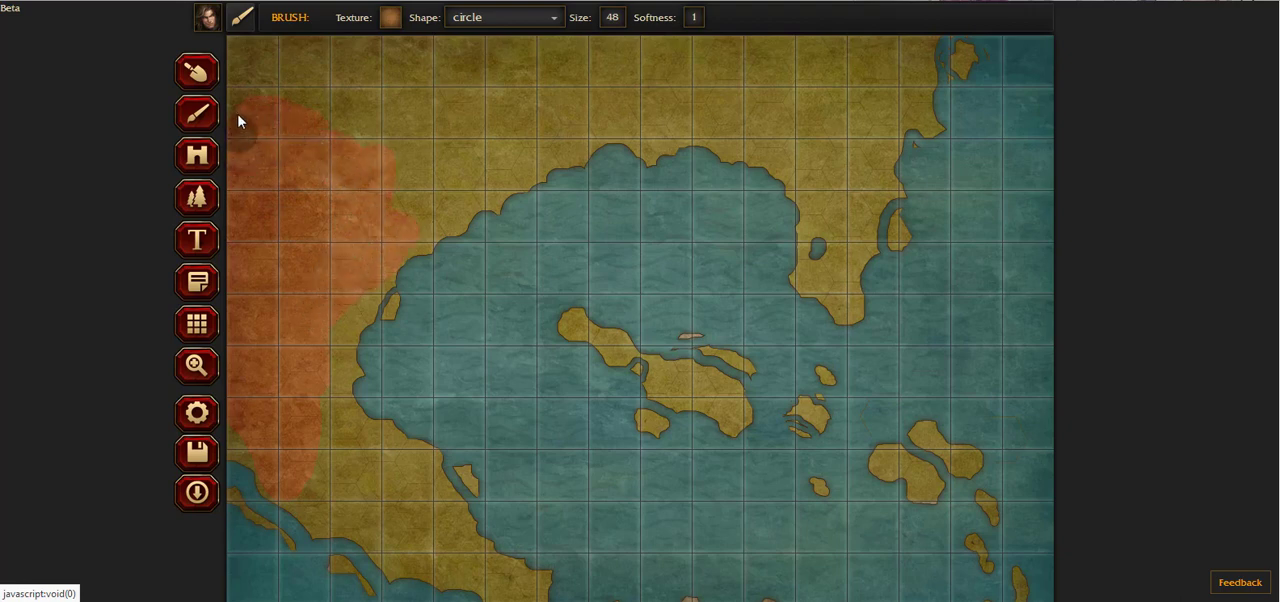
{"action": "mouse_move", "coordinate": [237, 83]}
{"action": "left_mouse_down"}
{"action": "mouse_move", "coordinate": [278, 138]}
{"action": "mouse_move", "coordinate": [268, 153]}
{"action": "mouse_move", "coordinate": [251, 107]}
{"action": "mouse_move", "coordinate": [271, 97]}
{"action": "mouse_move", "coordinate": [344, 131]}
{"action": "mouse_move", "coordinate": [383, 168]}
{"action": "mouse_move", "coordinate": [396, 163]}
{"action": "mouse_move", "coordinate": [319, 96]}
{"action": "mouse_move", "coordinate": [229, 51]}
{"action": "left_mouse_up"}
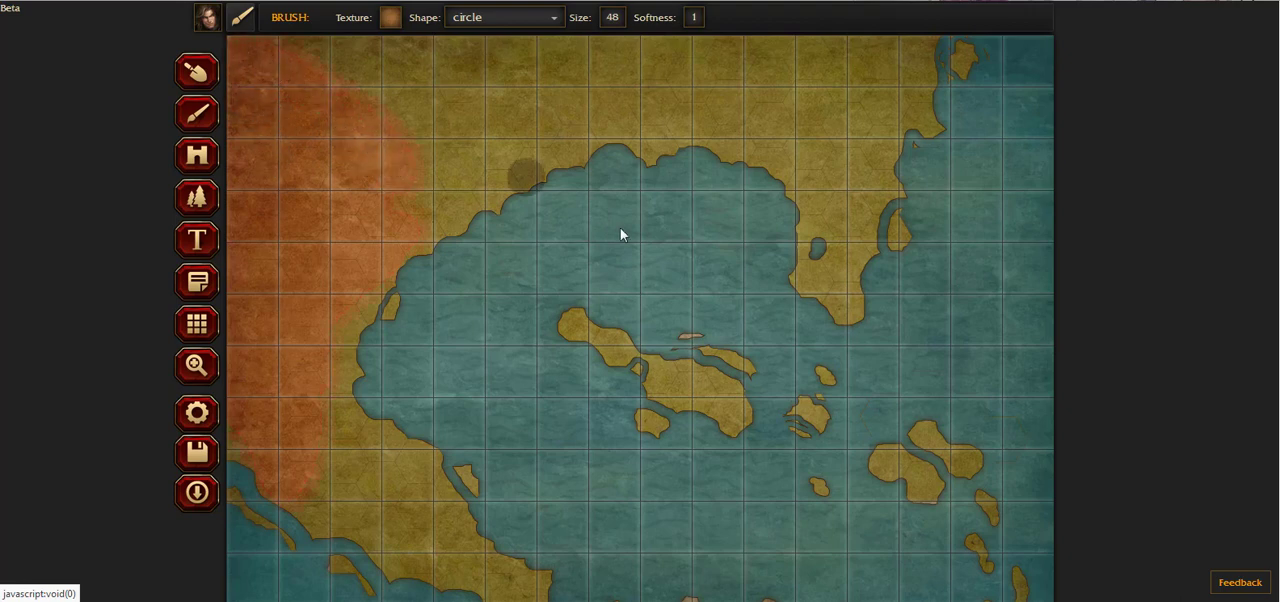
{"action": "scroll", "coordinate": [621, 356], "scroll_direction": "down", "scroll_amount": 2}
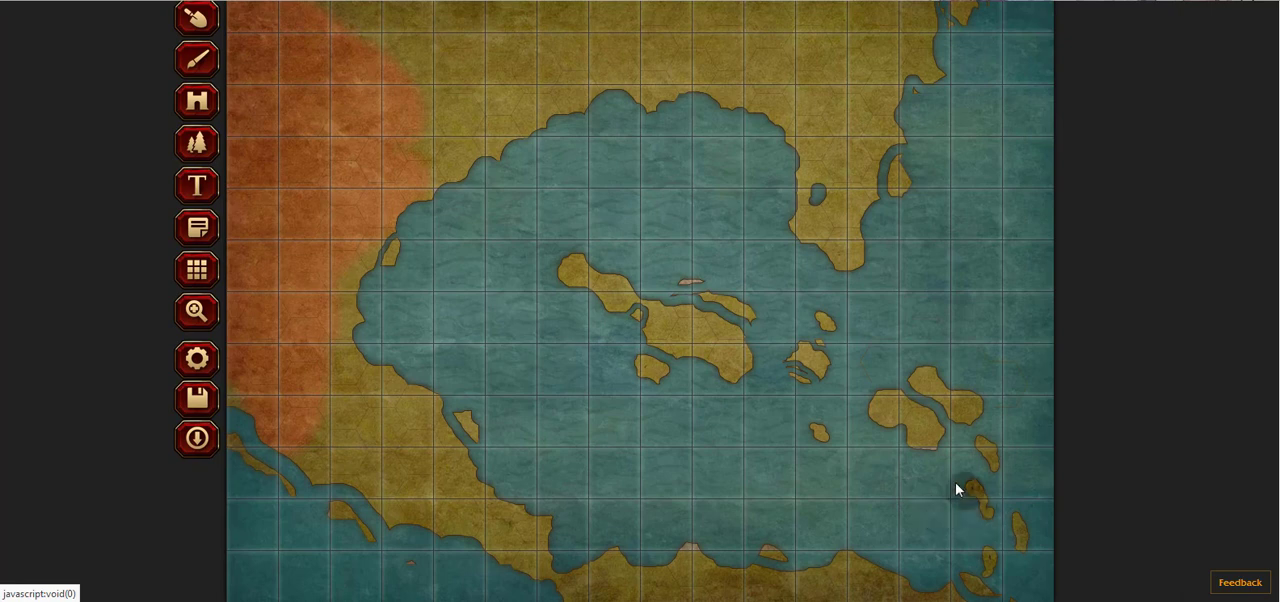
{"action": "scroll", "coordinate": [695, 357], "scroll_direction": "up", "scroll_amount": 2}
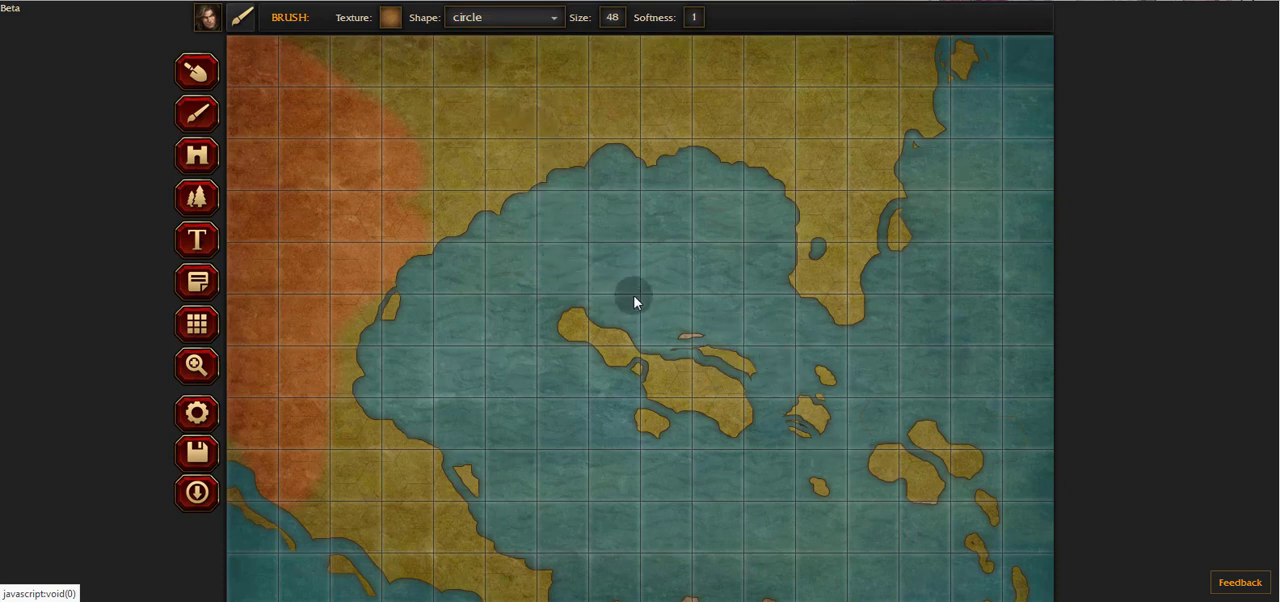
Step: Choose the Land-6 texture for the circle brush and set its size to 16 and softness to 0.33
{"action": "left_click", "coordinate": [390, 17]}
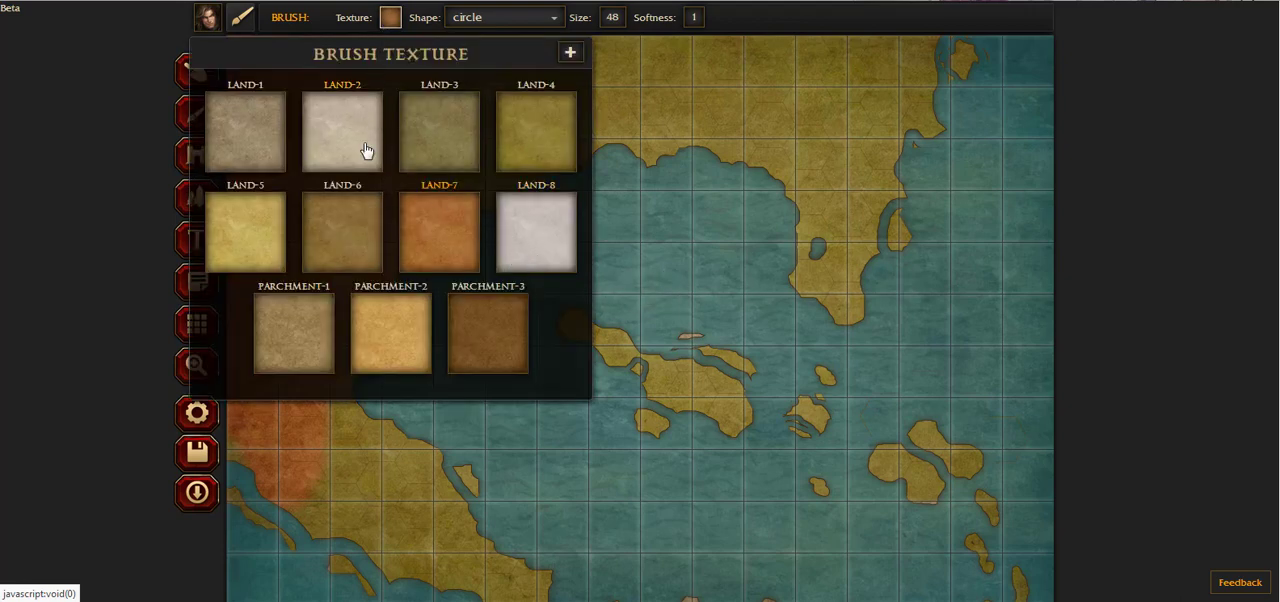
{"action": "left_click", "coordinate": [333, 254]}
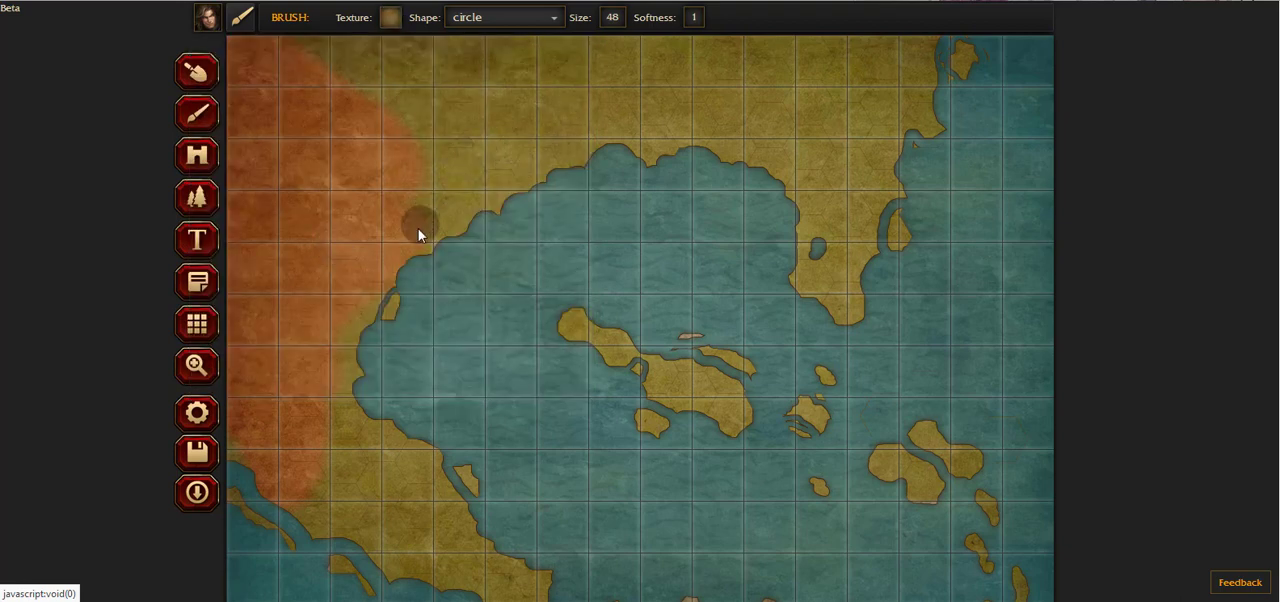
{"action": "left_click", "coordinate": [612, 17]}
{"action": "left_click_drag", "start_coordinate": [609, 40], "coordinate": [543, 45]}
{"action": "left_click", "coordinate": [693, 17]}
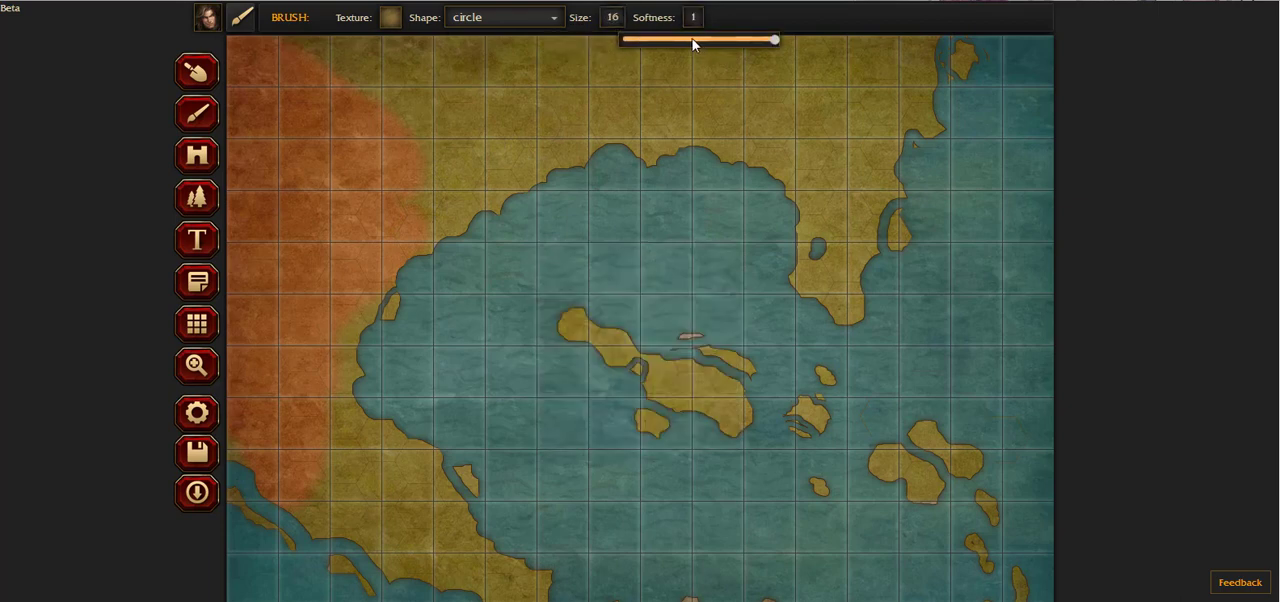
{"action": "left_click_drag", "start_coordinate": [697, 40], "coordinate": [673, 40]}
Step: Paint Land-6 along the eastern edge of the orange Land-7 area and in a streak through its middle
{"action": "mouse_move", "coordinate": [411, 194]}
{"action": "left_mouse_down"}
{"action": "mouse_move", "coordinate": [360, 94]}
{"action": "mouse_move", "coordinate": [324, 75]}
{"action": "mouse_move", "coordinate": [370, 97]}
{"action": "mouse_move", "coordinate": [342, 67]}
{"action": "mouse_move", "coordinate": [282, 39]}
{"action": "mouse_move", "coordinate": [381, 63]}
{"action": "left_mouse_up"}
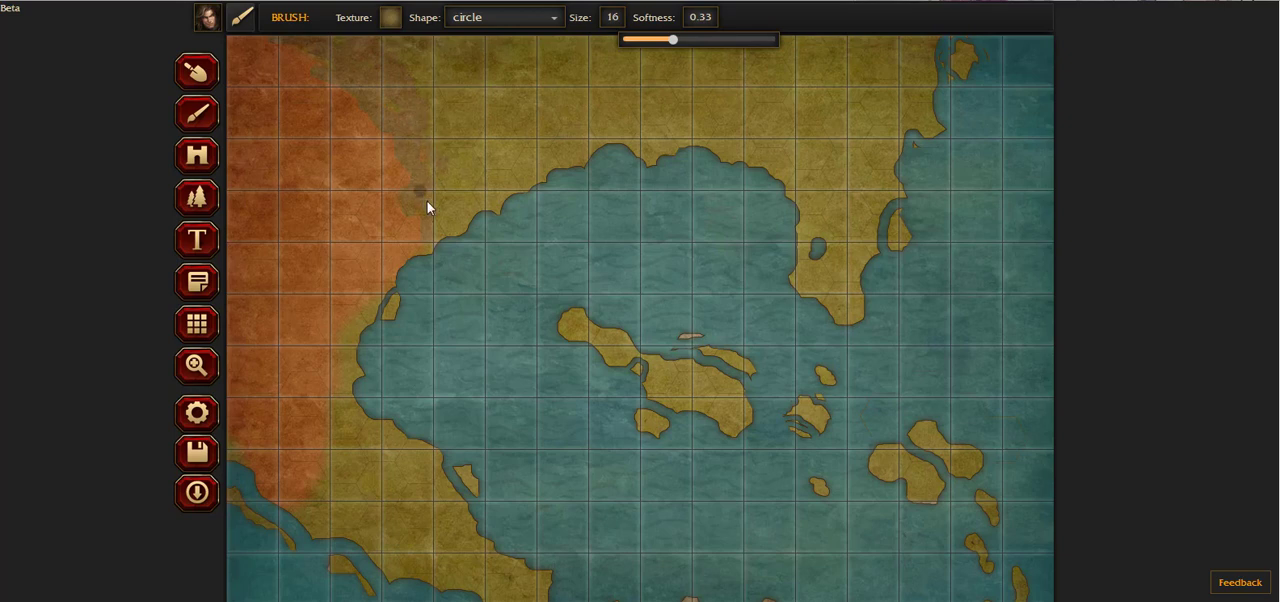
{"action": "left_click_drag", "start_coordinate": [427, 201], "coordinate": [433, 234]}
{"action": "left_click_drag", "start_coordinate": [354, 328], "coordinate": [343, 303]}
{"action": "mouse_move", "coordinate": [318, 197]}
{"action": "left_mouse_down"}
{"action": "mouse_move", "coordinate": [269, 296]}
{"action": "mouse_move", "coordinate": [274, 357]}
{"action": "mouse_move", "coordinate": [289, 195]}
{"action": "mouse_move", "coordinate": [296, 232]}
{"action": "left_mouse_up"}
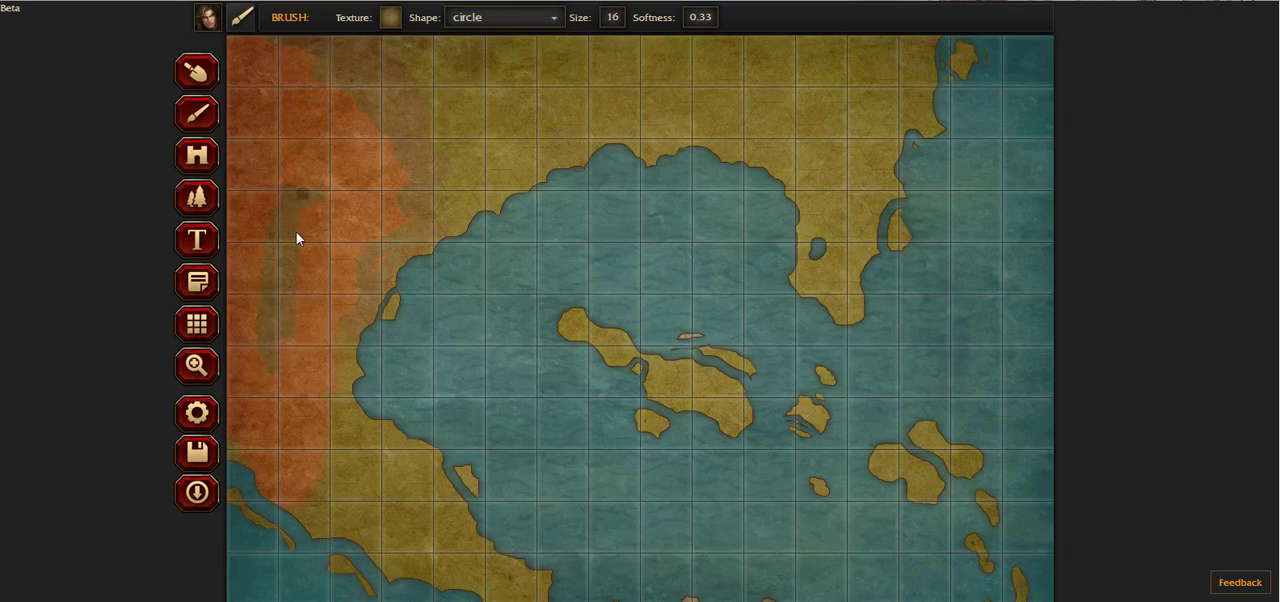
Step: Set the brush softness to 1 and blend Land-6 over the western mainland, the southwestern coast and the northwestern corner
{"action": "left_click", "coordinate": [702, 18]}
{"action": "left_click_drag", "start_coordinate": [673, 41], "coordinate": [856, 46]}
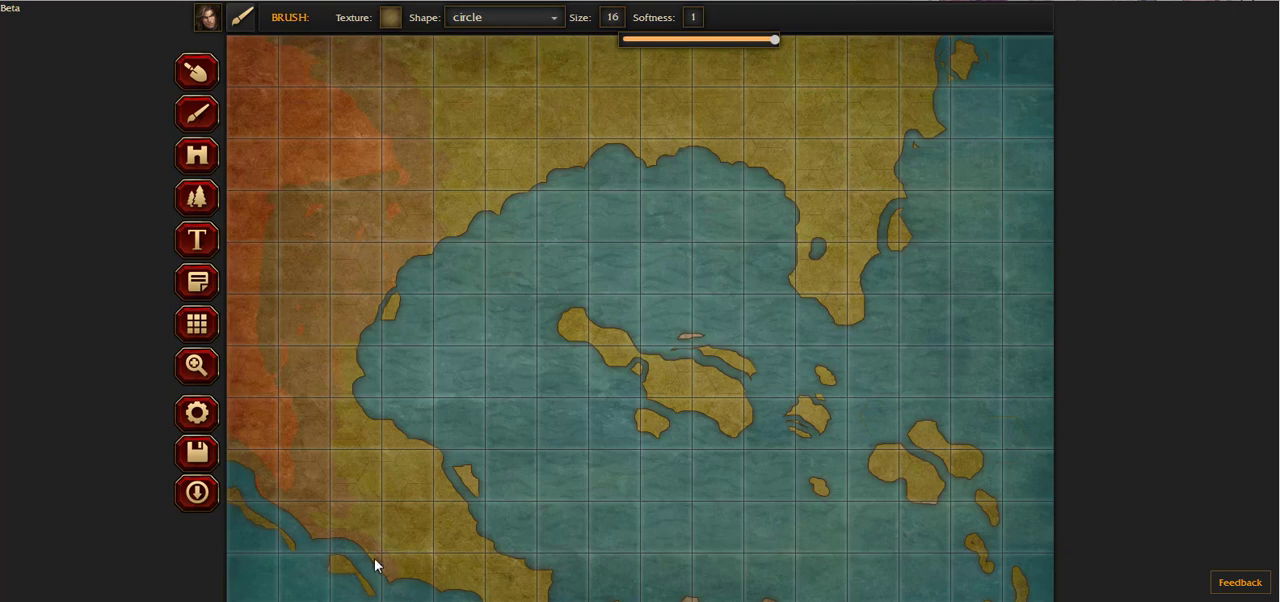
{"action": "mouse_move", "coordinate": [338, 556]}
{"action": "left_mouse_down"}
{"action": "mouse_move", "coordinate": [334, 575]}
{"action": "mouse_move", "coordinate": [368, 593]}
{"action": "mouse_move", "coordinate": [348, 563]}
{"action": "left_mouse_up"}
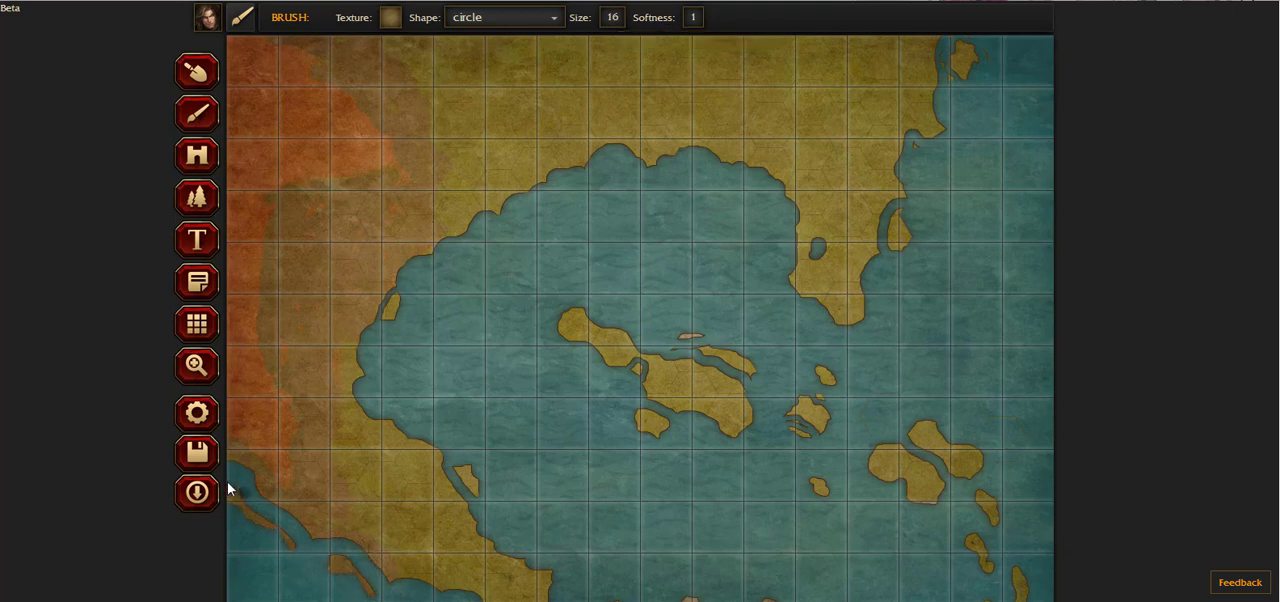
{"action": "scroll", "coordinate": [500, 460], "scroll_direction": "down", "scroll_amount": 1}
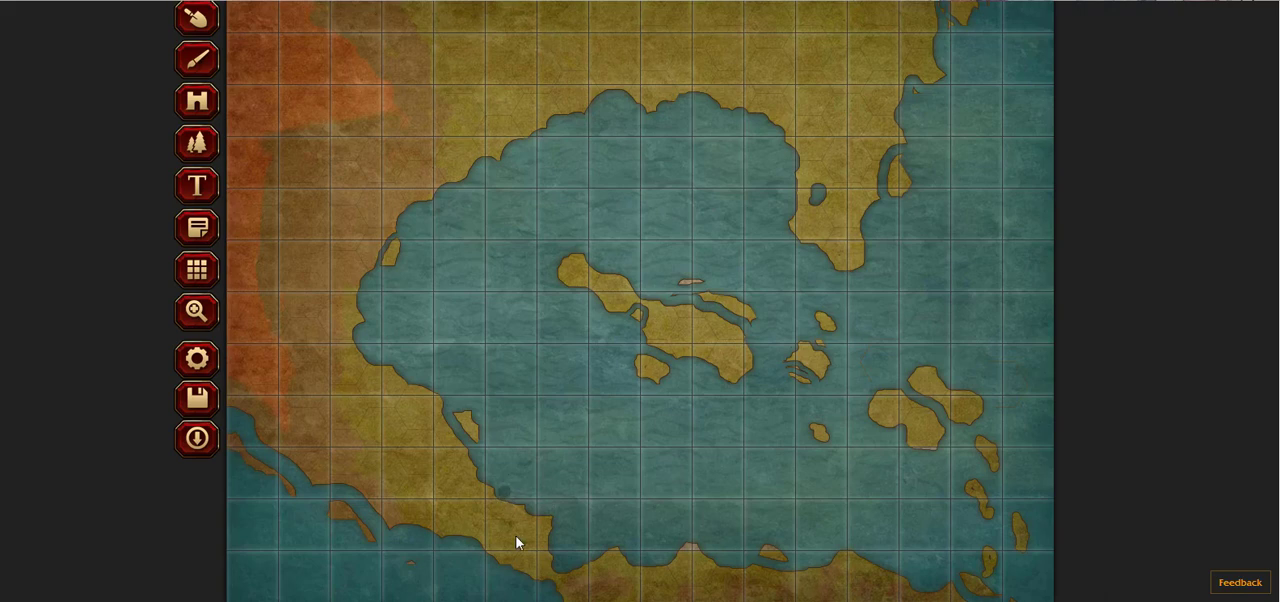
{"action": "scroll", "coordinate": [509, 263], "scroll_direction": "up", "scroll_amount": 1}
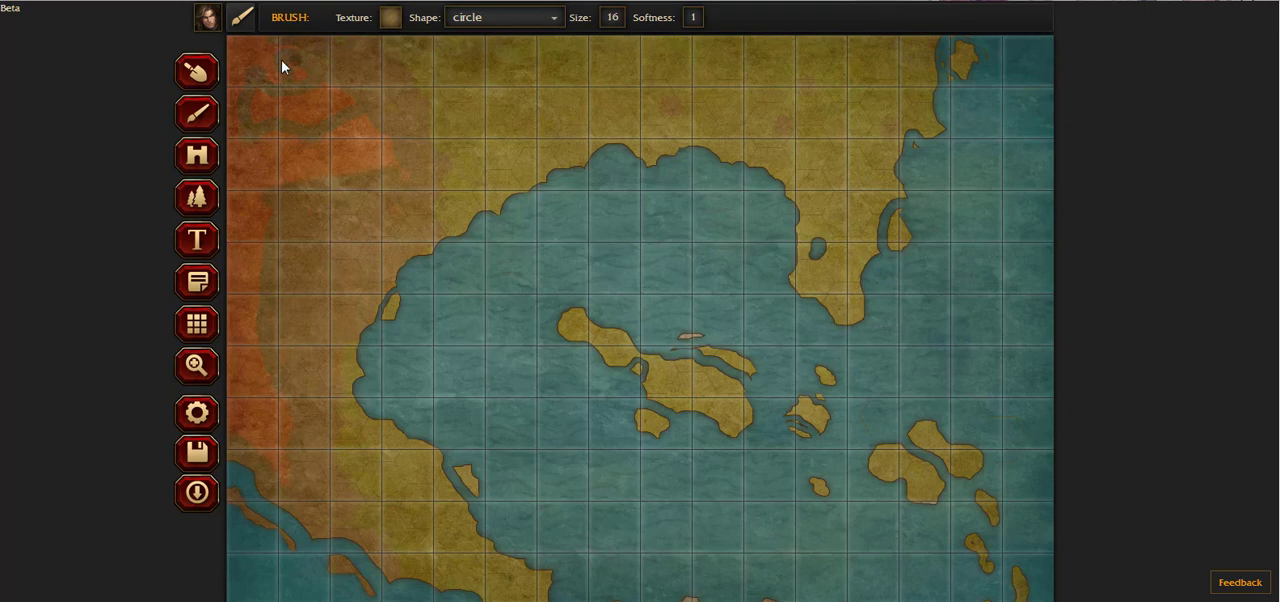
{"action": "left_click", "coordinate": [390, 17]}
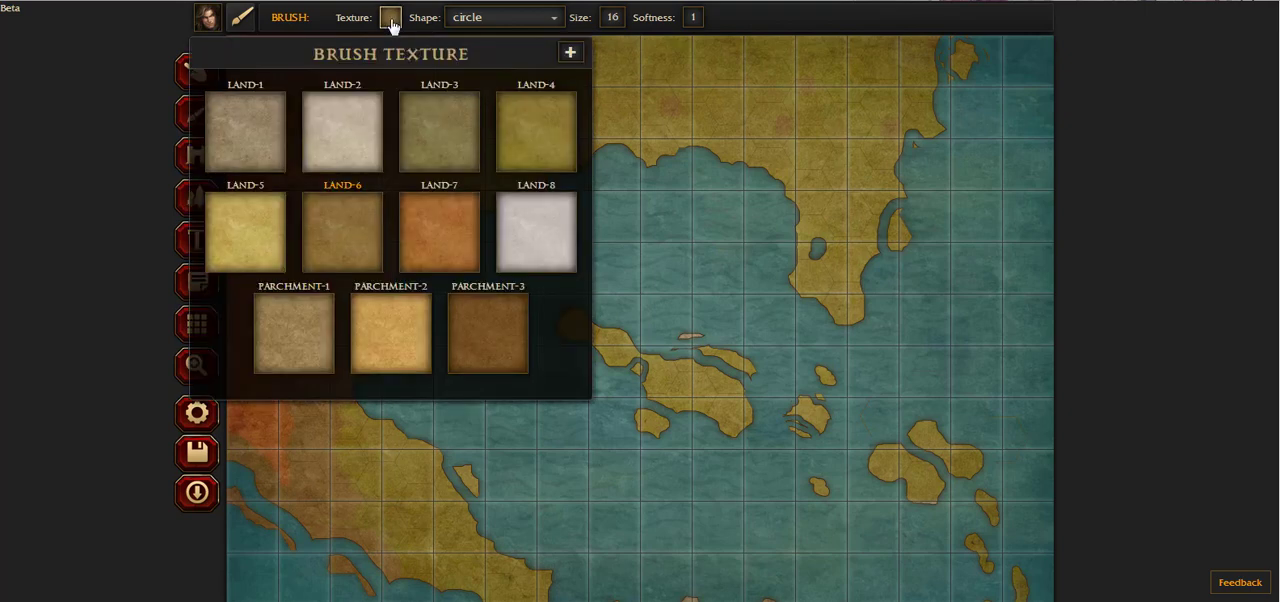
{"action": "left_click", "coordinate": [390, 17]}
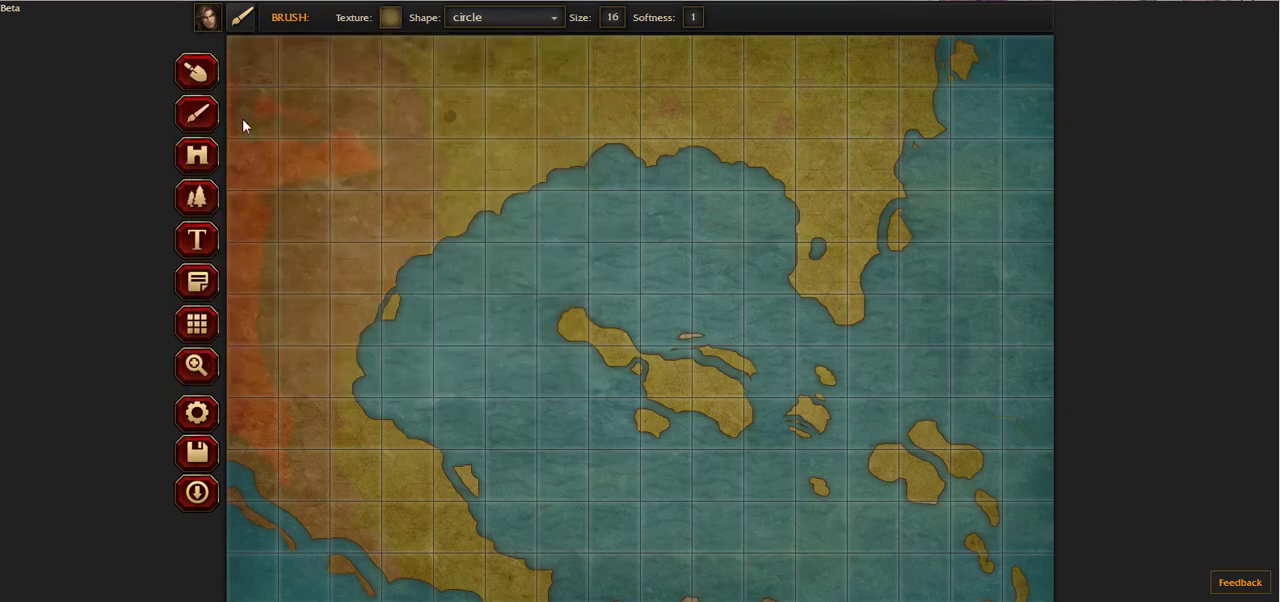
Step: Switch to the Pattern tool, choose the Mountains pattern and set its scale to 37%
{"action": "left_click", "coordinate": [203, 204]}
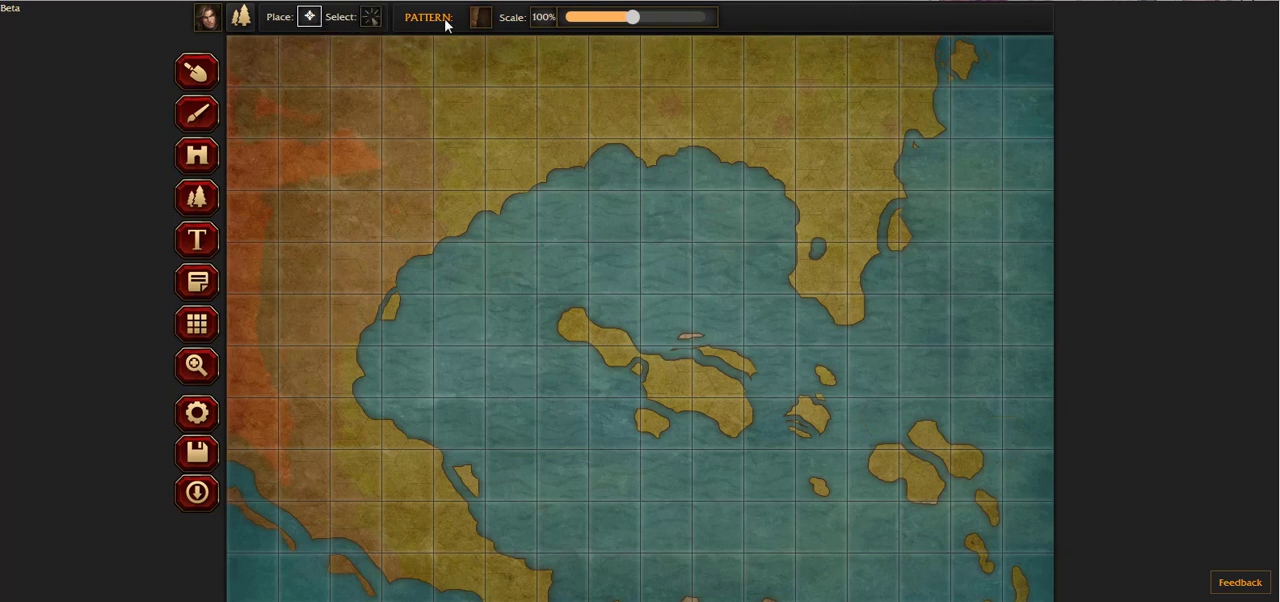
{"action": "left_click", "coordinate": [481, 22]}
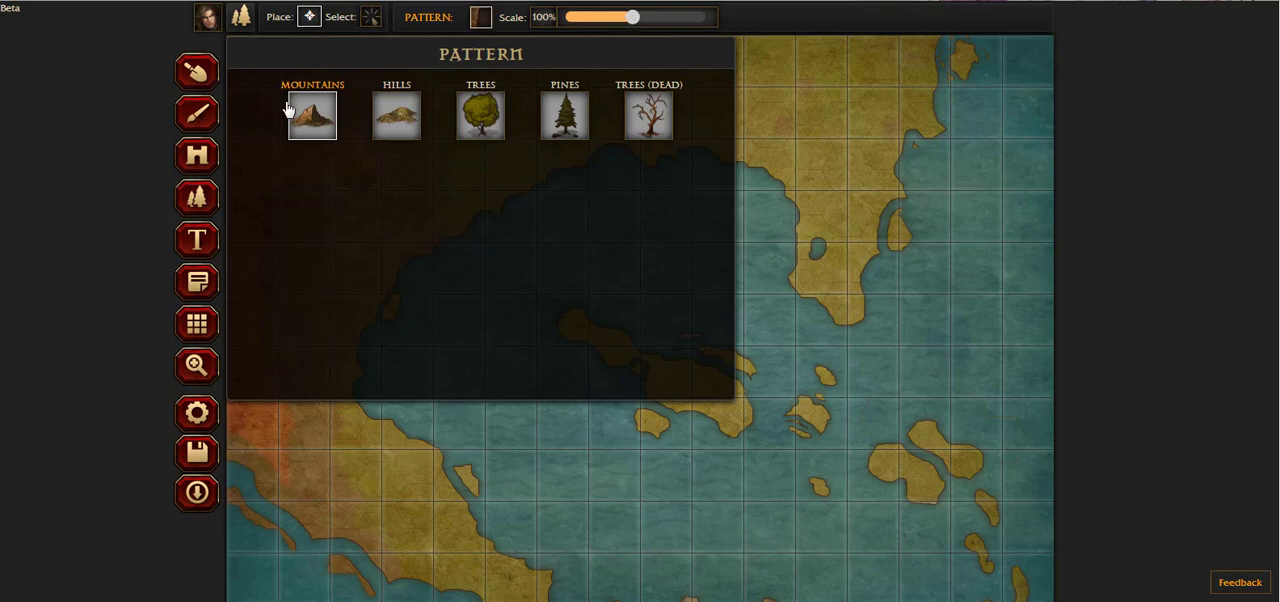
{"action": "left_click", "coordinate": [410, 118]}
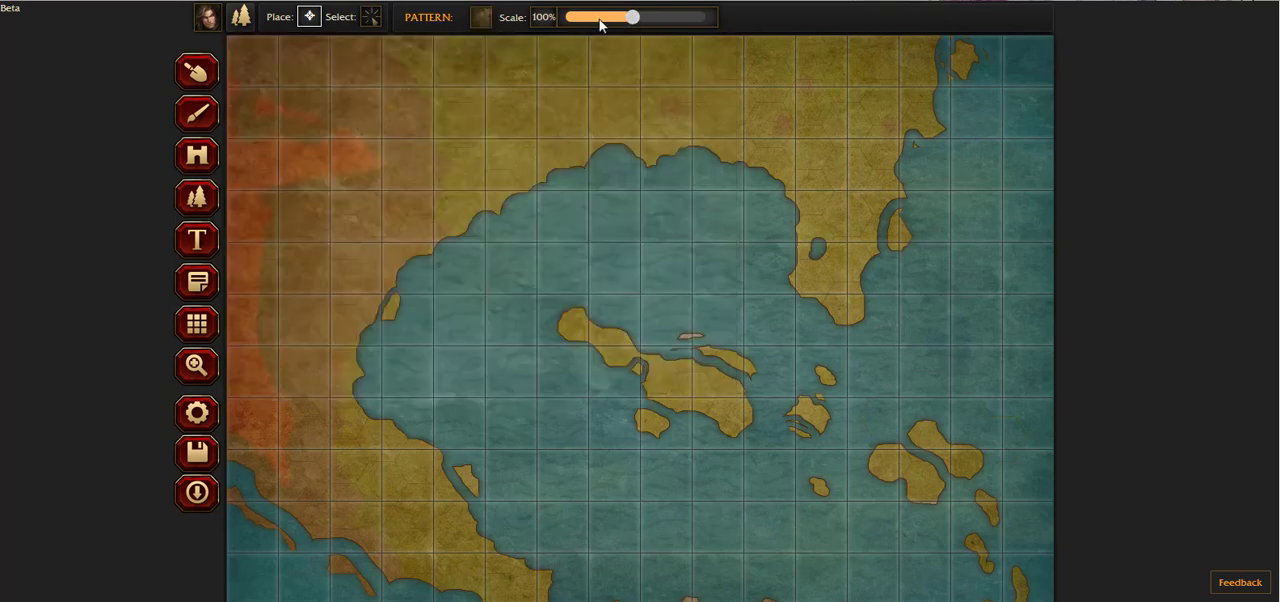
{"action": "left_click", "coordinate": [481, 18]}
{"action": "left_click", "coordinate": [300, 118]}
{"action": "left_click_drag", "start_coordinate": [630, 18], "coordinate": [580, 34]}
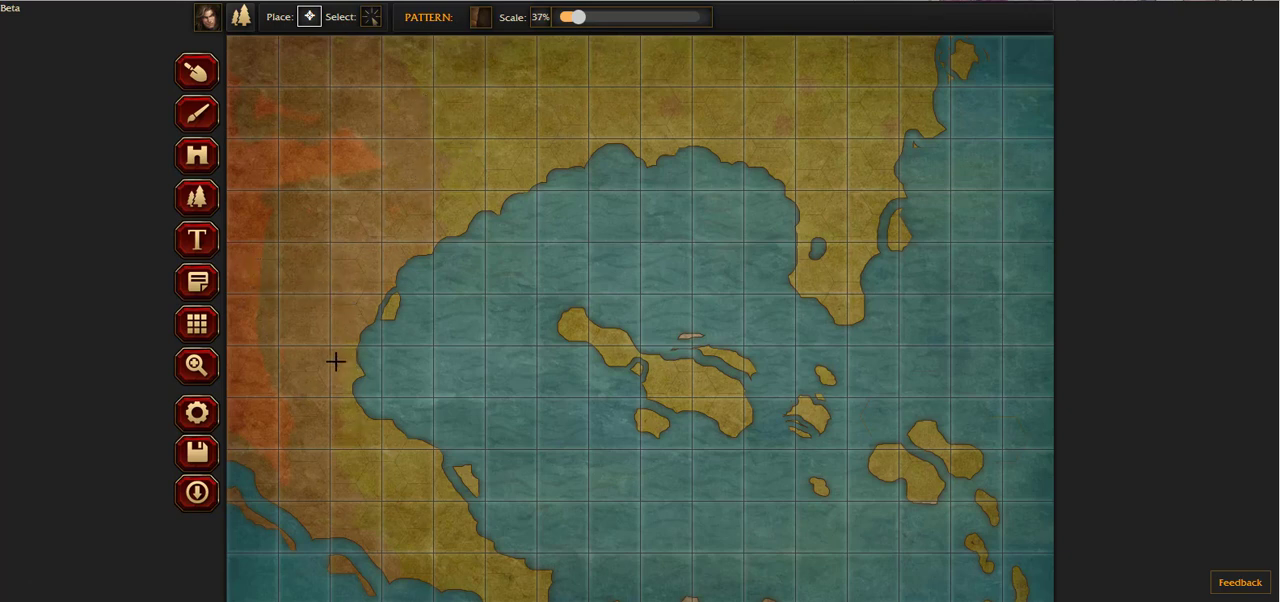
Step: Place mountain ranges along the bay's western shore and down the southwestern coast of the mainland
{"action": "mouse_move", "coordinate": [337, 362]}
{"action": "left_mouse_down"}
{"action": "mouse_move", "coordinate": [341, 309]}
{"action": "mouse_move", "coordinate": [324, 305]}
{"action": "mouse_move", "coordinate": [321, 363]}
{"action": "mouse_move", "coordinate": [357, 429]}
{"action": "mouse_move", "coordinate": [337, 361]}
{"action": "mouse_move", "coordinate": [320, 415]}
{"action": "left_mouse_up"}
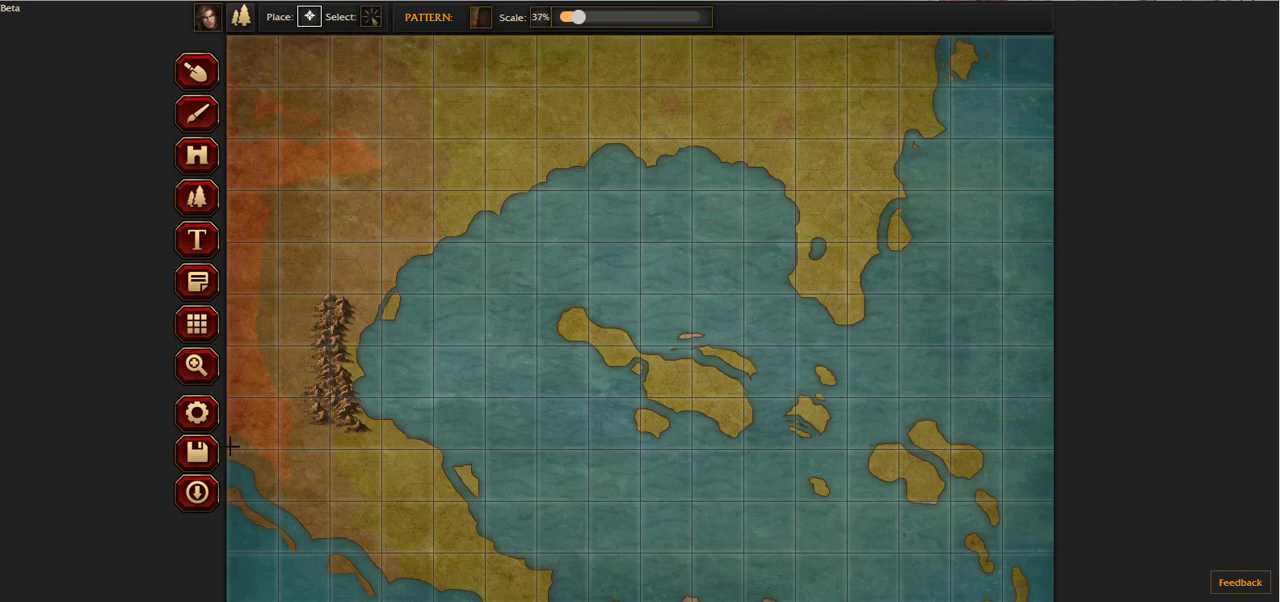
{"action": "left_click_drag", "start_coordinate": [230, 447], "coordinate": [325, 528]}
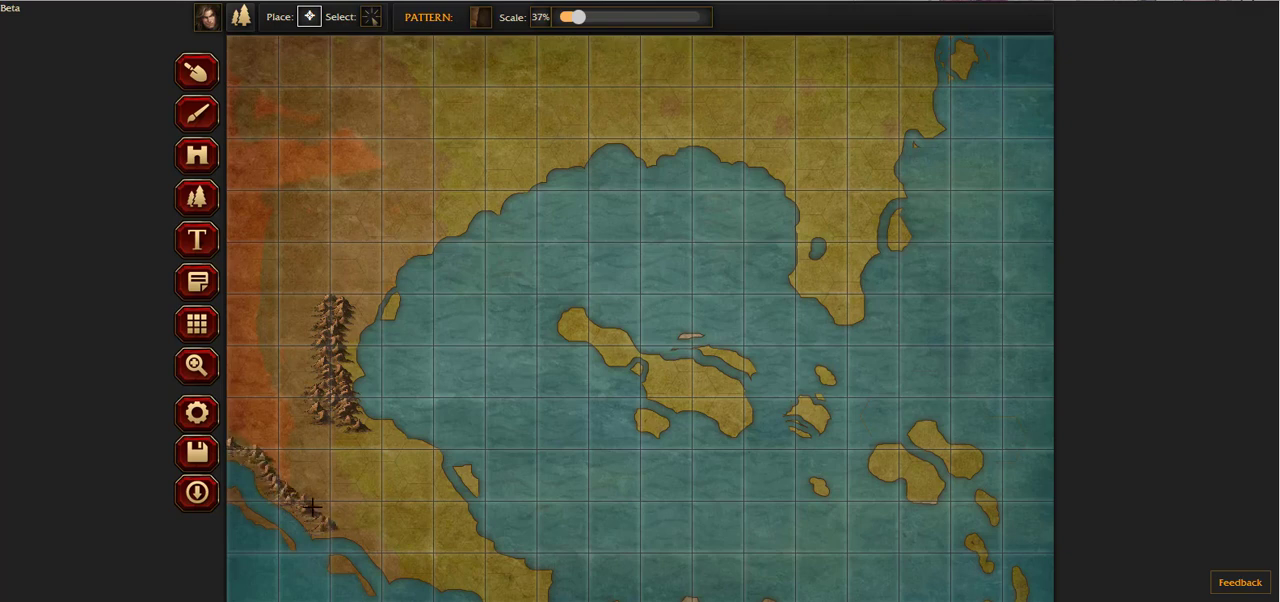
{"action": "mouse_move", "coordinate": [330, 529]}
{"action": "left_mouse_down"}
{"action": "mouse_move", "coordinate": [388, 570]}
{"action": "mouse_move", "coordinate": [415, 572]}
{"action": "left_mouse_up"}
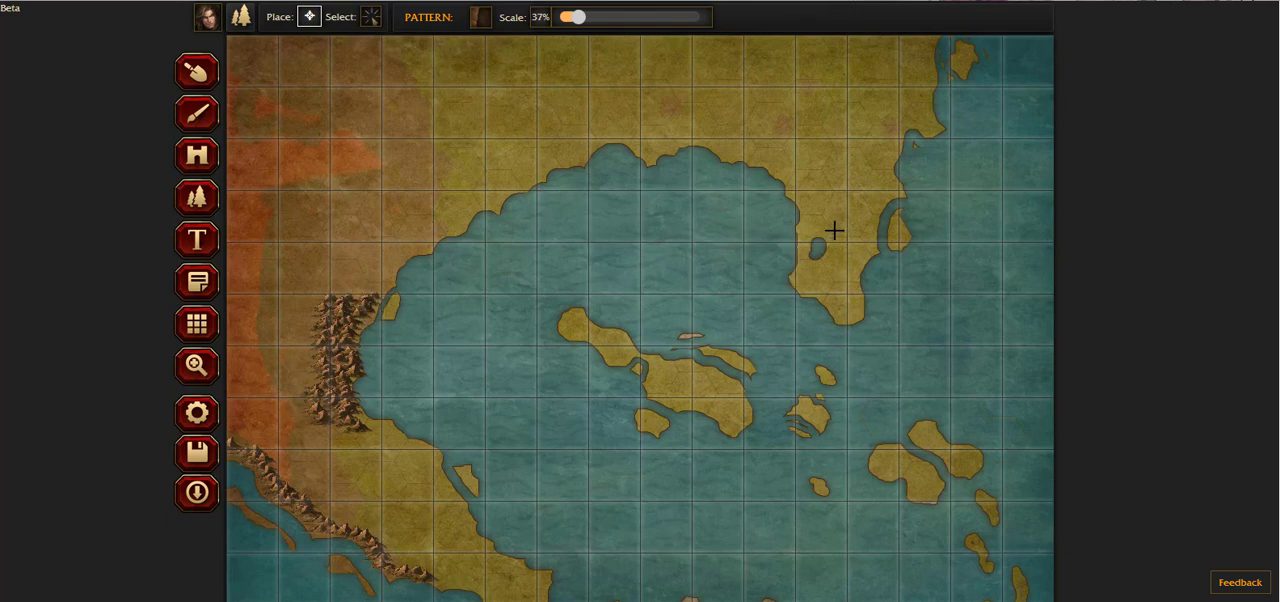
Step: Choose the Hills pattern and place hills around the mountain range west of the bay and just south of it
{"action": "left_click", "coordinate": [484, 17]}
{"action": "left_click", "coordinate": [418, 117]}
{"action": "left_click_drag", "start_coordinate": [315, 390], "coordinate": [324, 306]}
{"action": "mouse_move", "coordinate": [307, 362]}
{"action": "left_mouse_down"}
{"action": "mouse_move", "coordinate": [318, 422]}
{"action": "mouse_move", "coordinate": [369, 431]}
{"action": "left_mouse_up"}
{"action": "left_click_drag", "start_coordinate": [347, 473], "coordinate": [369, 469]}
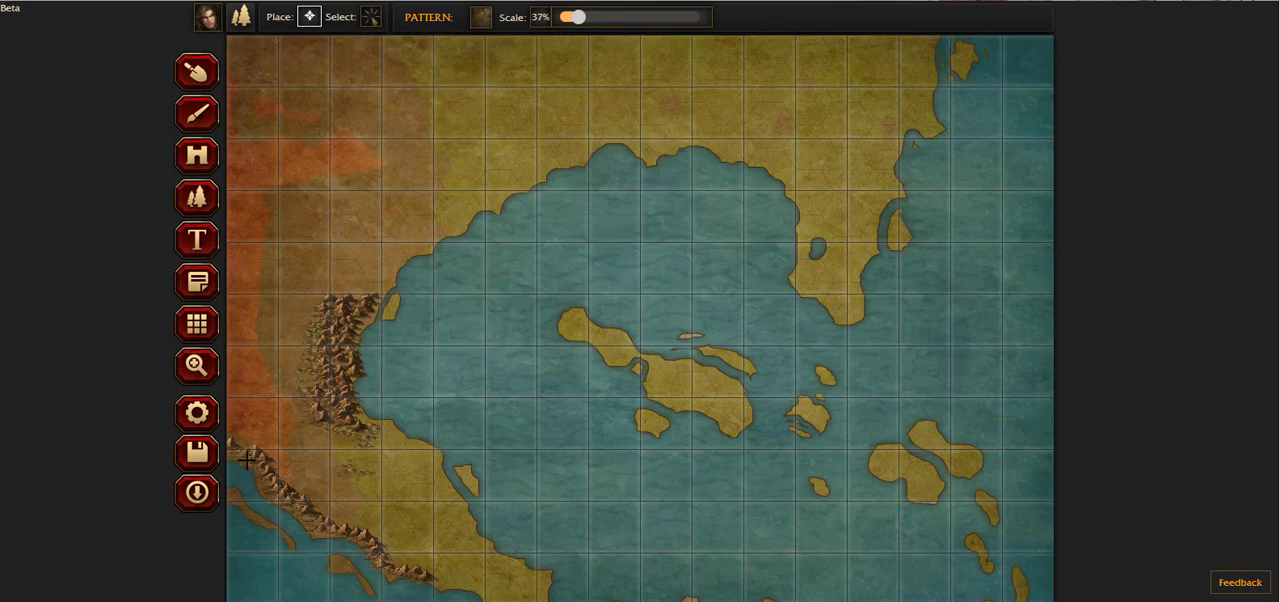
Step: Line the southwestern coastal mountains with hills, continuing southeast onto the northern shore of the southern landmass
{"action": "left_click_drag", "start_coordinate": [236, 436], "coordinate": [474, 593]}
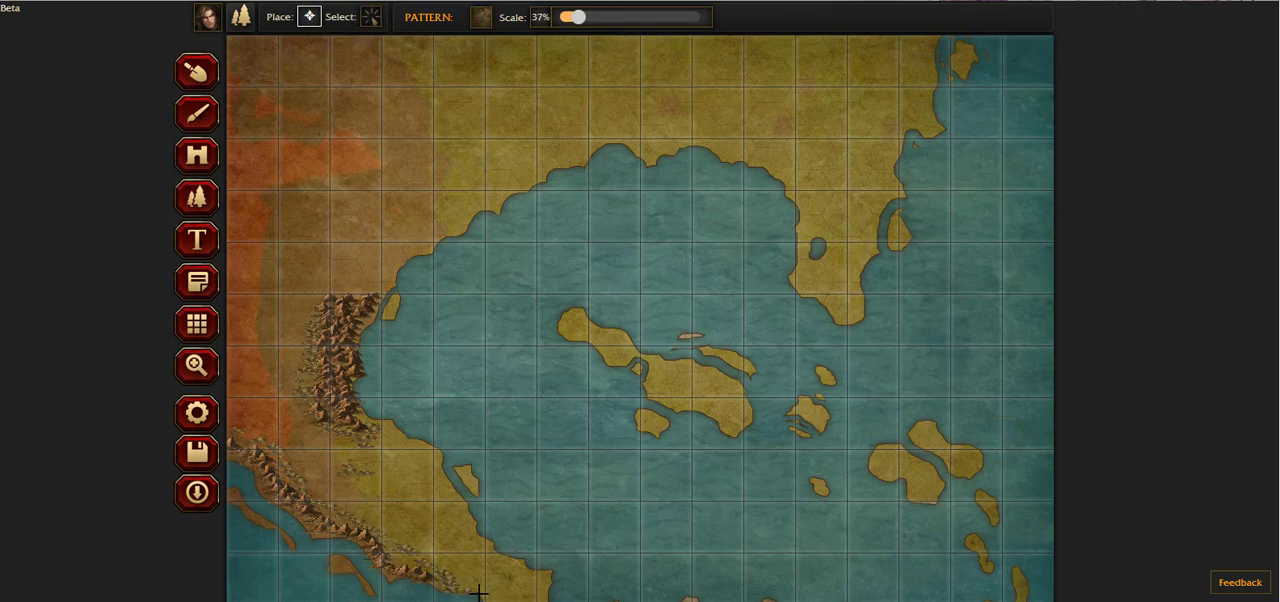
{"action": "scroll", "coordinate": [470, 534], "scroll_direction": "down", "scroll_amount": 1}
{"action": "mouse_move", "coordinate": [496, 551]}
{"action": "left_mouse_down"}
{"action": "mouse_move", "coordinate": [579, 580]}
{"action": "mouse_move", "coordinate": [616, 552]}
{"action": "mouse_move", "coordinate": [583, 580]}
{"action": "mouse_move", "coordinate": [657, 574]}
{"action": "mouse_move", "coordinate": [594, 585]}
{"action": "left_mouse_up"}
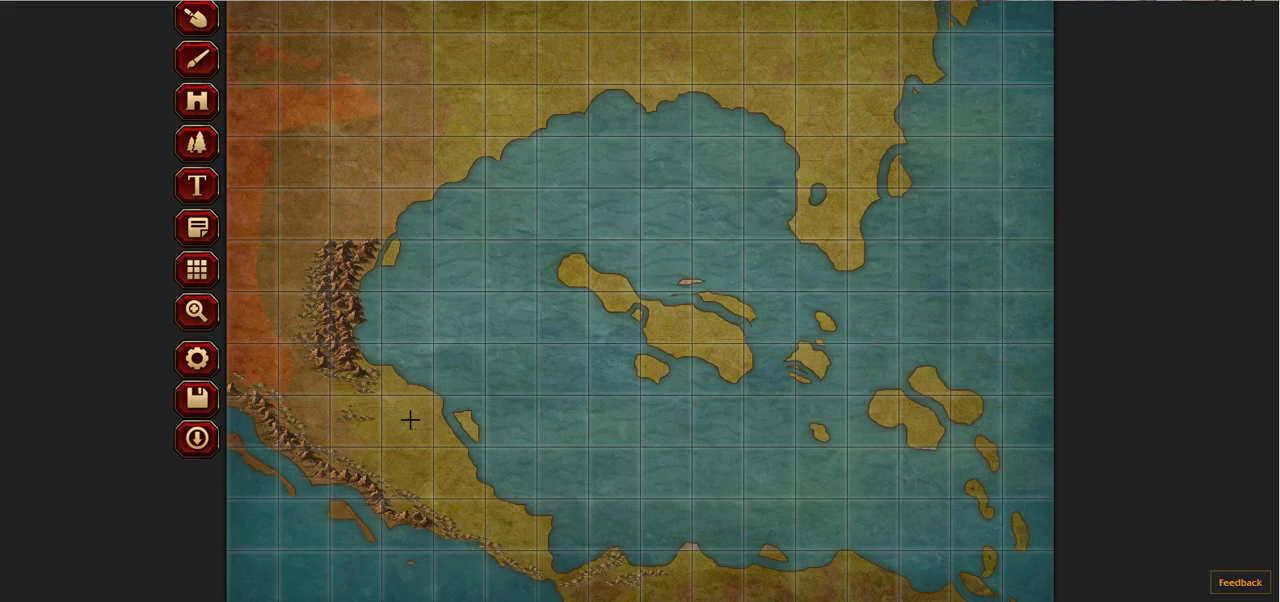
Step: Place small hills along the mainland's northern edge, down the eastern peninsula and at a spot north of the bay
{"action": "scroll", "coordinate": [408, 420], "scroll_direction": "up", "scroll_amount": 1}
{"action": "mouse_move", "coordinate": [278, 58]}
{"action": "left_mouse_down"}
{"action": "mouse_move", "coordinate": [501, 43]}
{"action": "mouse_move", "coordinate": [361, 55]}
{"action": "left_mouse_up"}
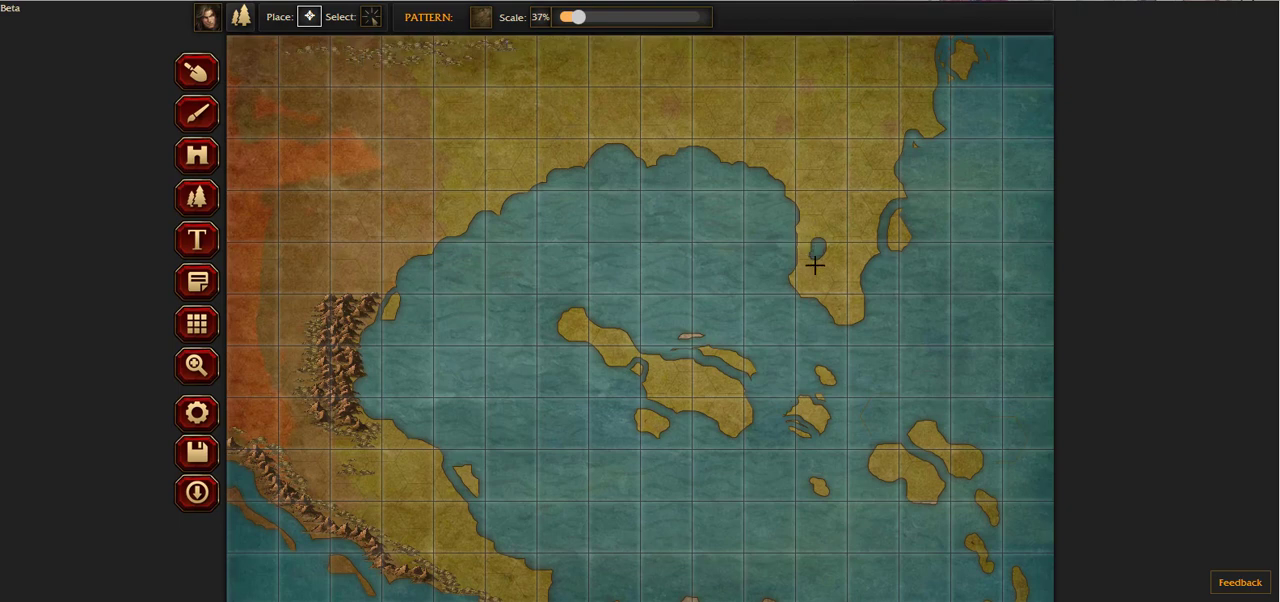
{"action": "mouse_move", "coordinate": [815, 265]}
{"action": "left_mouse_down"}
{"action": "mouse_move", "coordinate": [834, 277]}
{"action": "mouse_move", "coordinate": [843, 217]}
{"action": "mouse_move", "coordinate": [797, 177]}
{"action": "mouse_move", "coordinate": [790, 150]}
{"action": "left_mouse_up"}
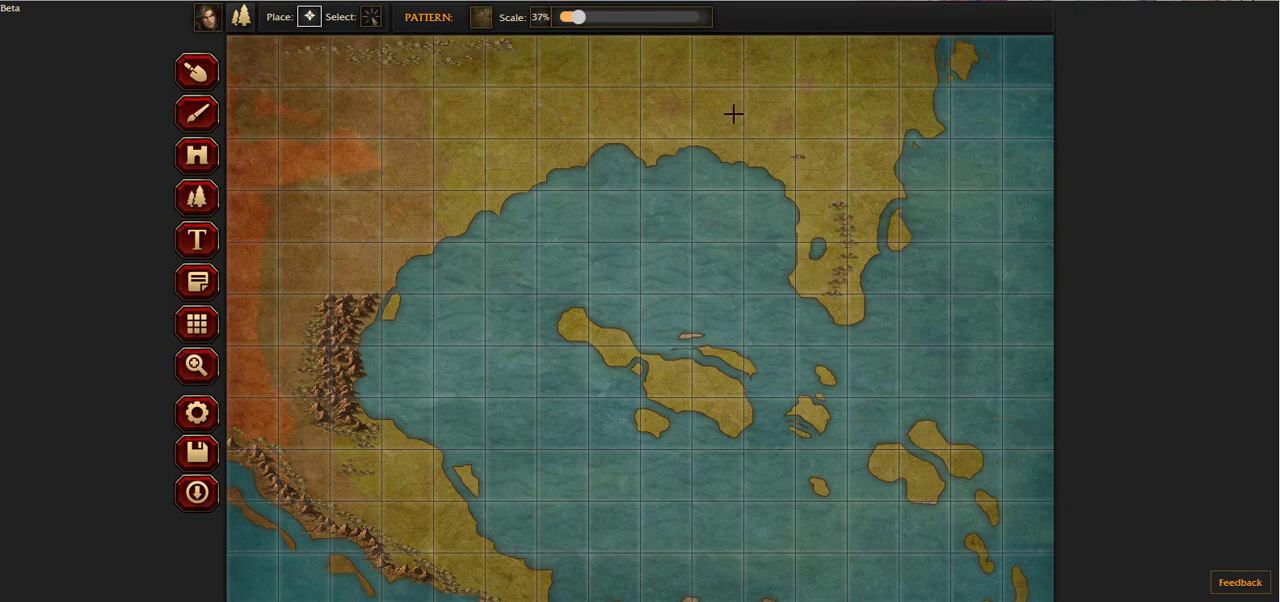
{"action": "left_click", "coordinate": [722, 114]}
{"action": "left_click", "coordinate": [551, 123]}
Step: Set the pattern scale to 82% and place larger hills north of the bay, in the northeast and on the central and eastern islands
{"action": "left_click_drag", "start_coordinate": [585, 25], "coordinate": [617, 22]}
{"action": "left_click", "coordinate": [590, 120]}
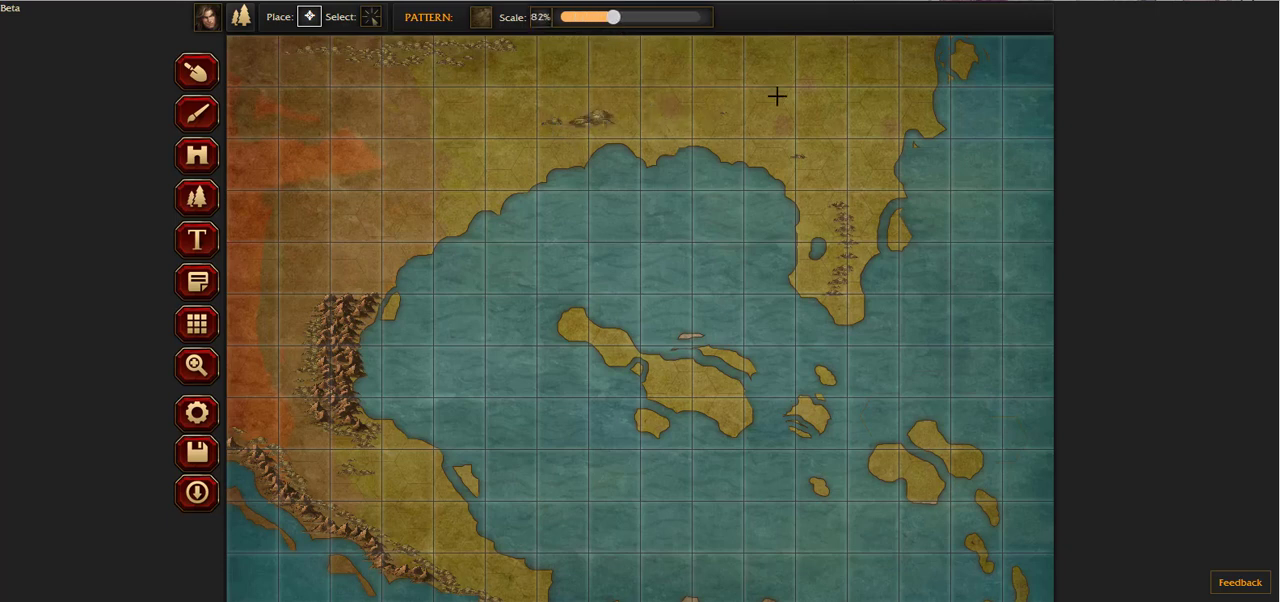
{"action": "left_click", "coordinate": [886, 66]}
{"action": "left_click_drag", "start_coordinate": [671, 383], "coordinate": [726, 403]}
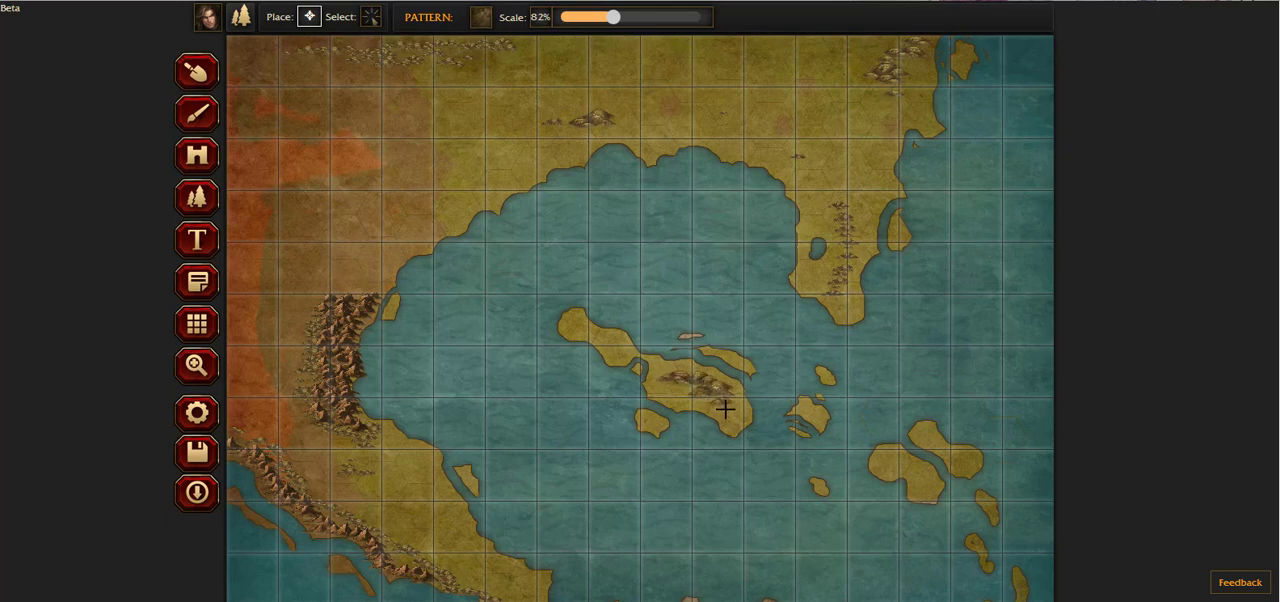
{"action": "mouse_move", "coordinate": [892, 464]}
{"action": "left_mouse_down"}
{"action": "mouse_move", "coordinate": [928, 491]}
{"action": "mouse_move", "coordinate": [956, 458]}
{"action": "left_mouse_up"}
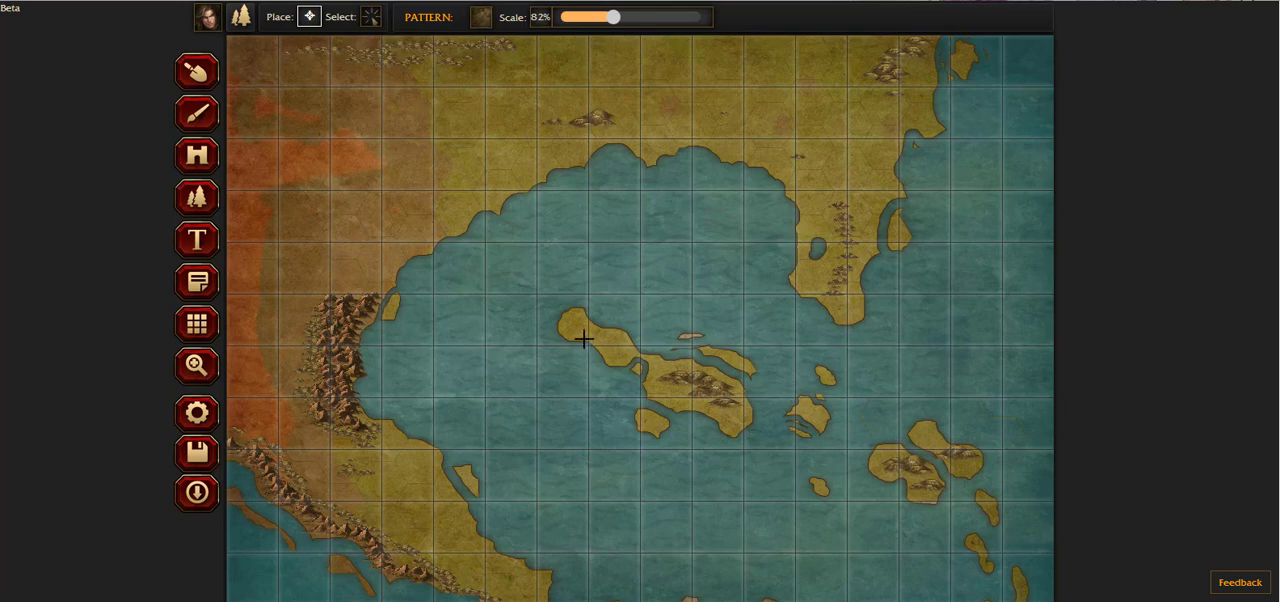
Step: Place hills along the mainland's western edge, across the northern orange patch and north of the bay's mountain range
{"action": "scroll", "coordinate": [780, 474], "scroll_direction": "down", "scroll_amount": 1}
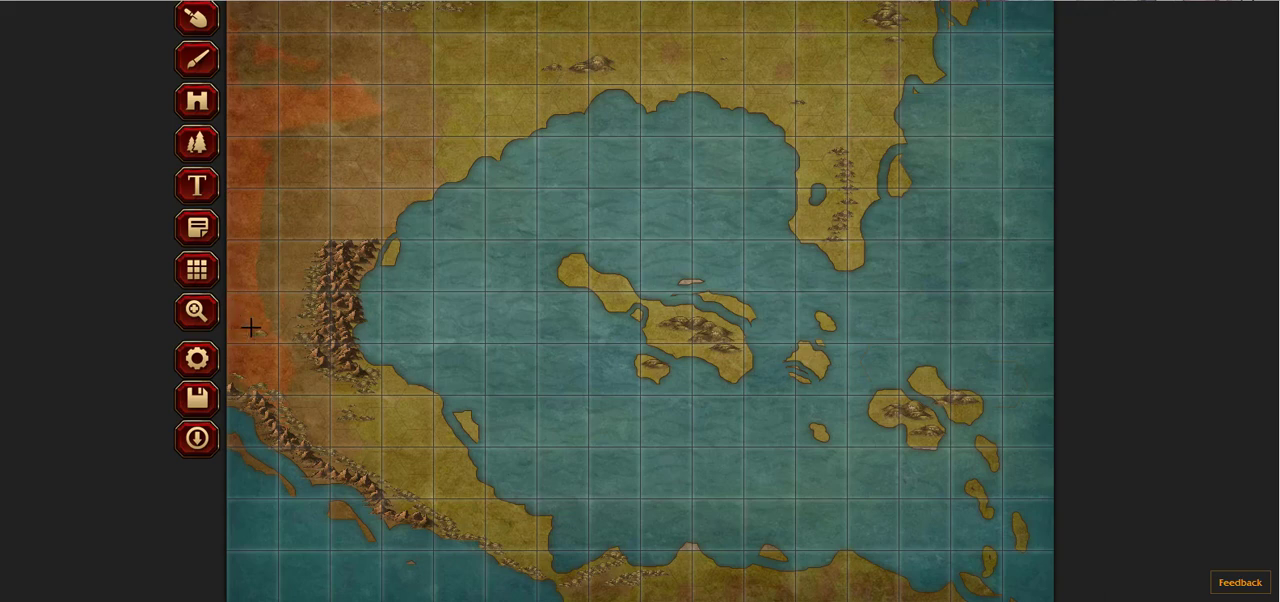
{"action": "mouse_move", "coordinate": [252, 328]}
{"action": "left_mouse_down"}
{"action": "mouse_move", "coordinate": [229, 262]}
{"action": "mouse_move", "coordinate": [249, 220]}
{"action": "mouse_move", "coordinate": [253, 324]}
{"action": "mouse_move", "coordinate": [244, 277]}
{"action": "mouse_move", "coordinate": [274, 164]}
{"action": "mouse_move", "coordinate": [246, 91]}
{"action": "mouse_move", "coordinate": [245, 123]}
{"action": "left_mouse_up"}
{"action": "scroll", "coordinate": [250, 223], "scroll_direction": "up", "scroll_amount": 1}
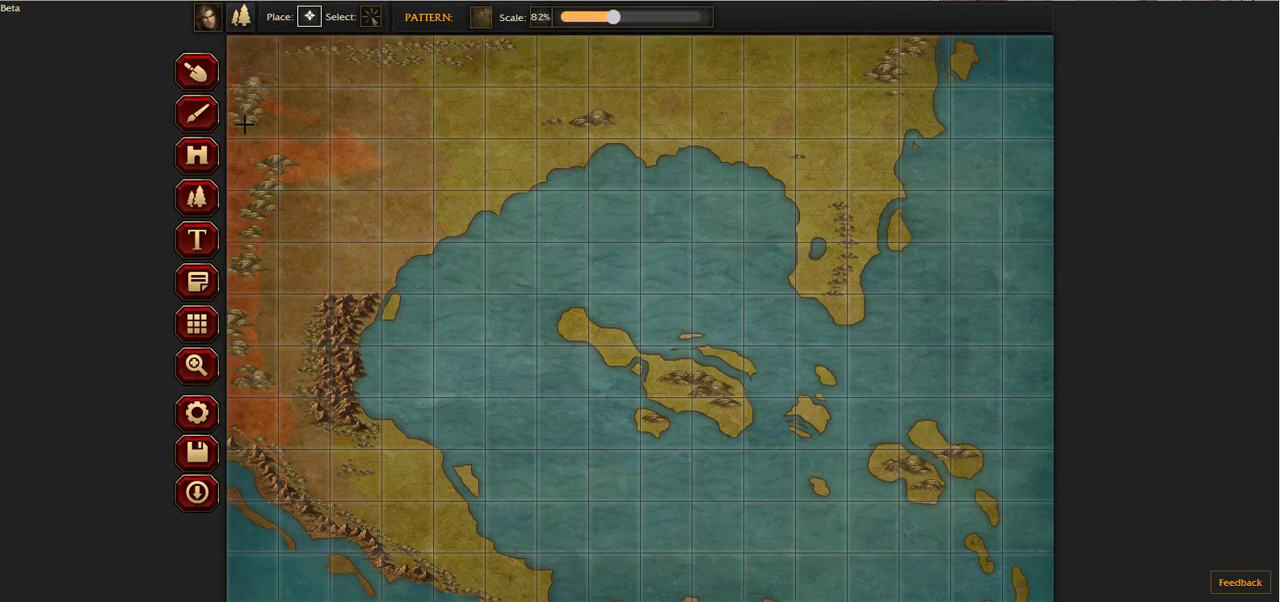
{"action": "left_click_drag", "start_coordinate": [308, 144], "coordinate": [410, 145]}
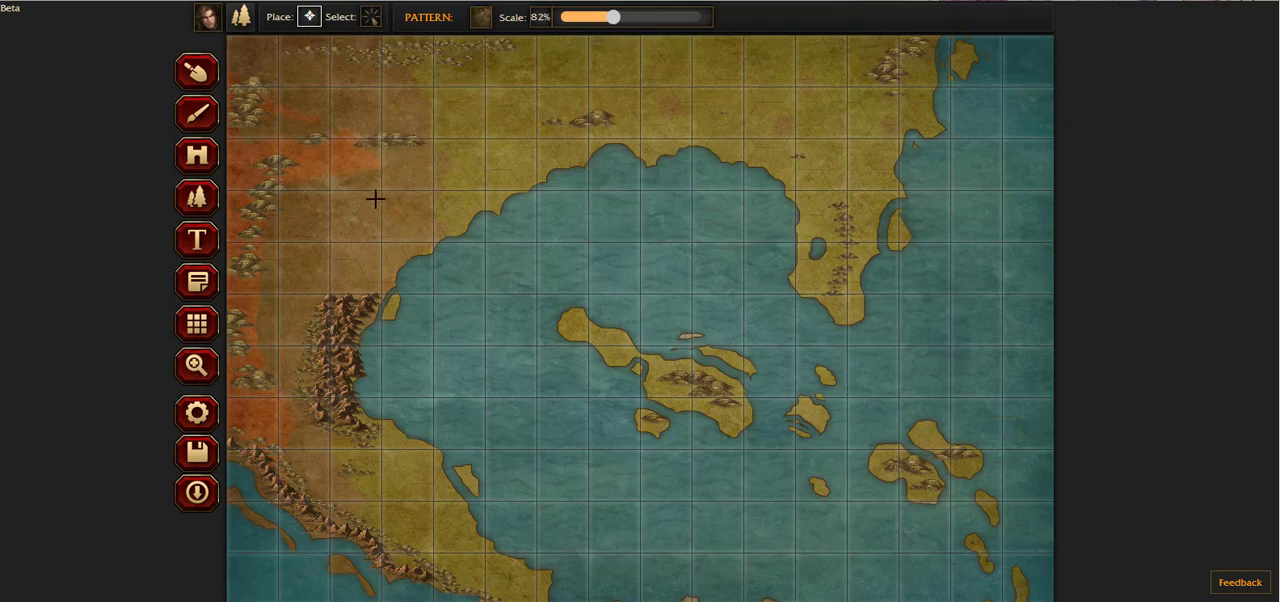
{"action": "mouse_move", "coordinate": [317, 310]}
{"action": "left_mouse_down"}
{"action": "mouse_move", "coordinate": [359, 287]}
{"action": "mouse_move", "coordinate": [402, 246]}
{"action": "left_mouse_up"}
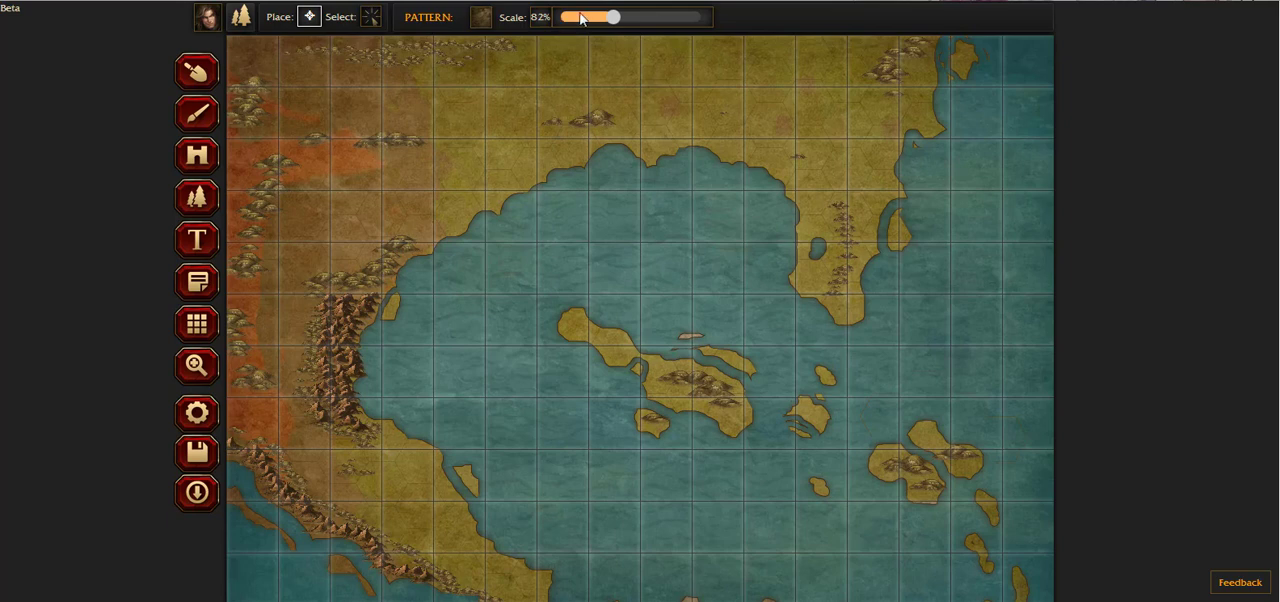
Step: Set the pattern scale to 36% and place small hills on the islands off the southwestern coast and in the southeast
{"action": "left_click_drag", "start_coordinate": [611, 18], "coordinate": [575, 22]}
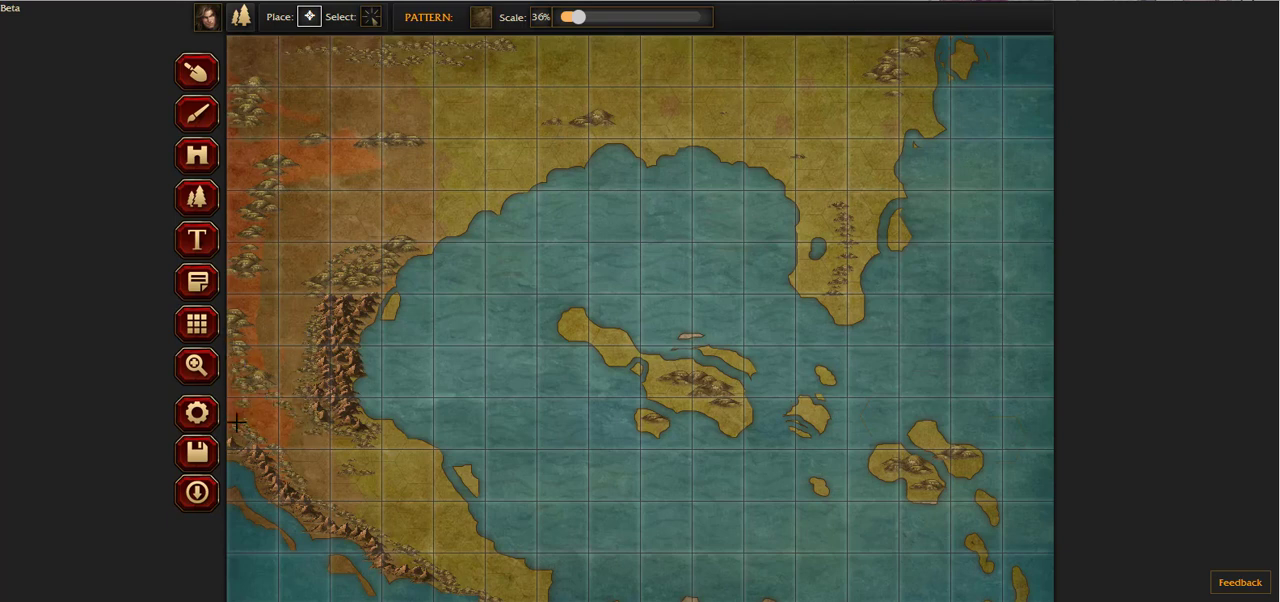
{"action": "scroll", "coordinate": [475, 540], "scroll_direction": "down", "scroll_amount": 1}
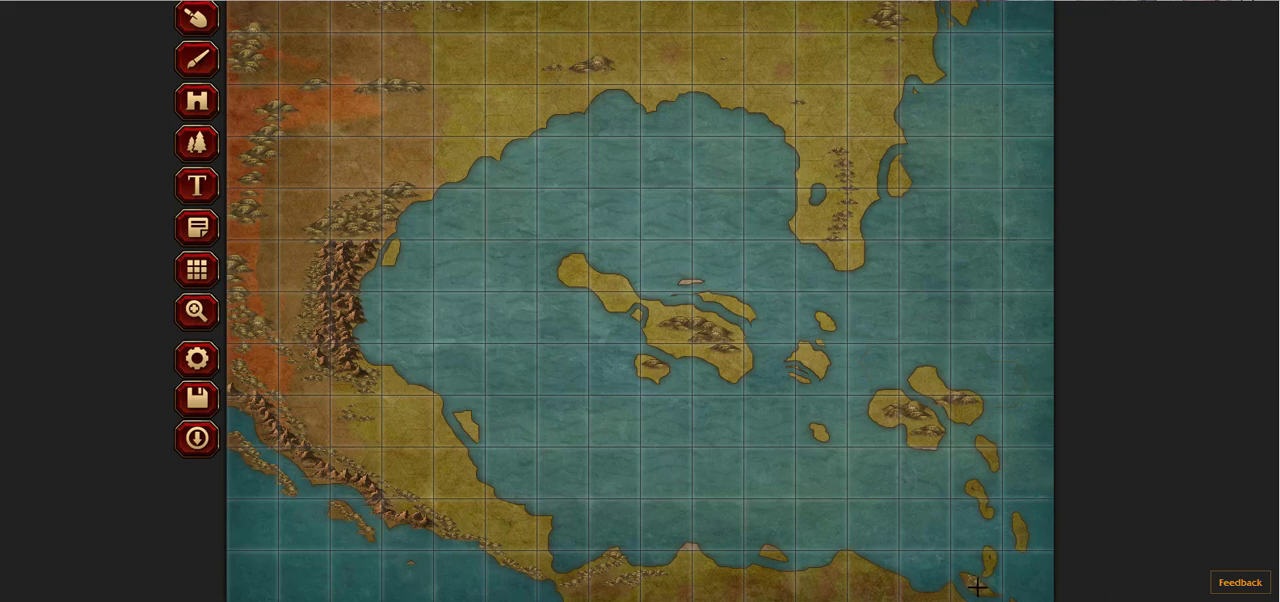
{"action": "left_click", "coordinate": [1022, 540]}
{"action": "scroll", "coordinate": [320, 90], "scroll_direction": "up", "scroll_amount": 1}
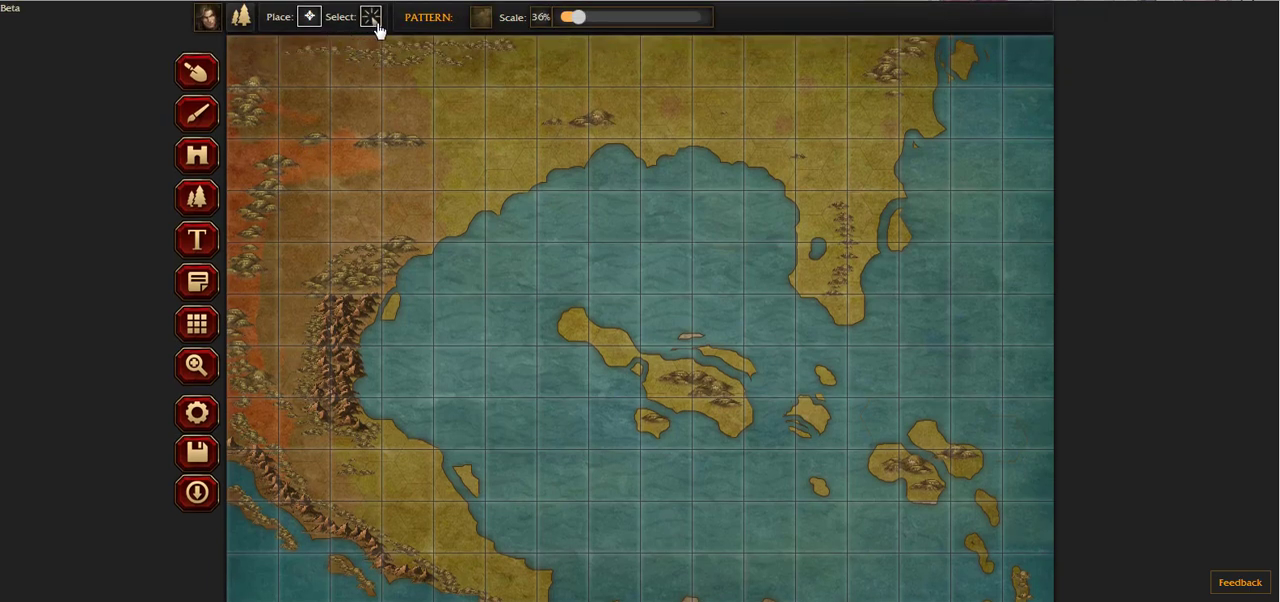
Step: Place mountains at 25% pattern scale along the northern coast of the southern landmass and on the small islet off it
{"action": "left_click", "coordinate": [482, 20]}
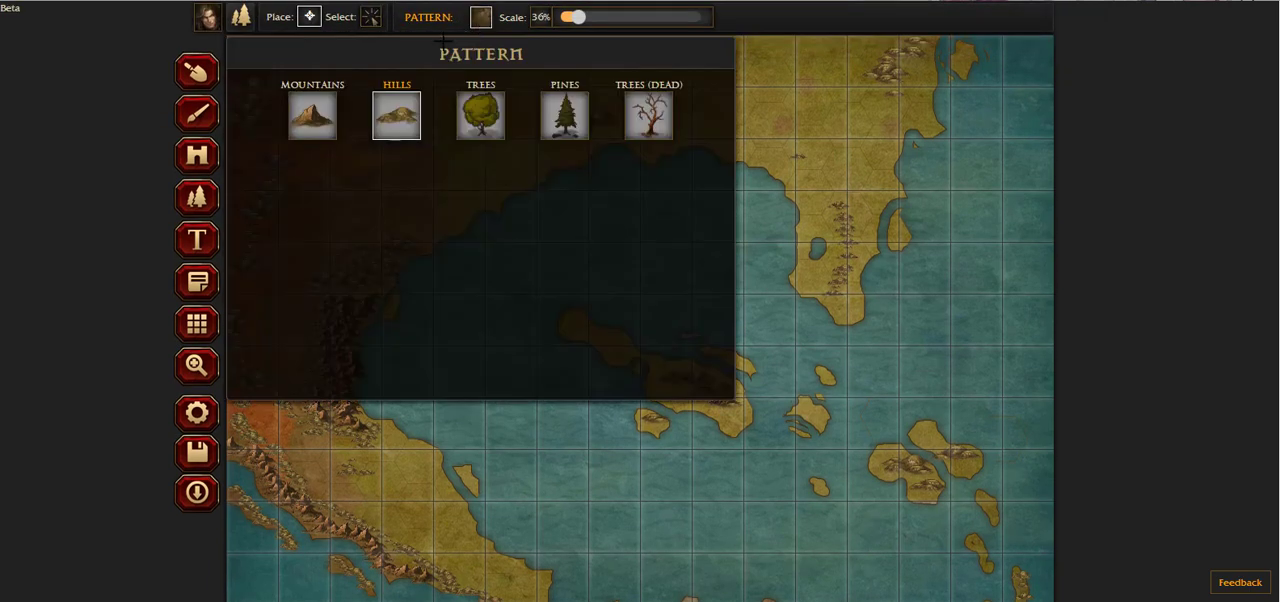
{"action": "left_click", "coordinate": [328, 122]}
{"action": "scroll", "coordinate": [657, 331], "scroll_direction": "down", "scroll_amount": 1}
{"action": "scroll", "coordinate": [620, 180], "scroll_direction": "up", "scroll_amount": 1}
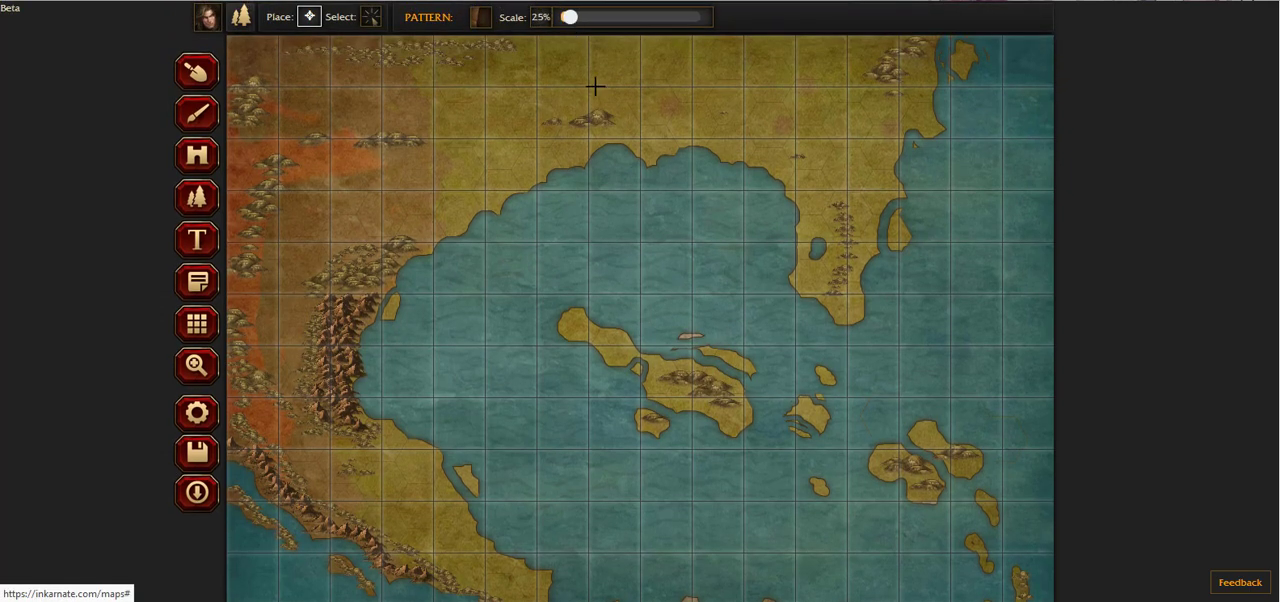
{"action": "scroll", "coordinate": [735, 353], "scroll_direction": "down", "scroll_amount": 1}
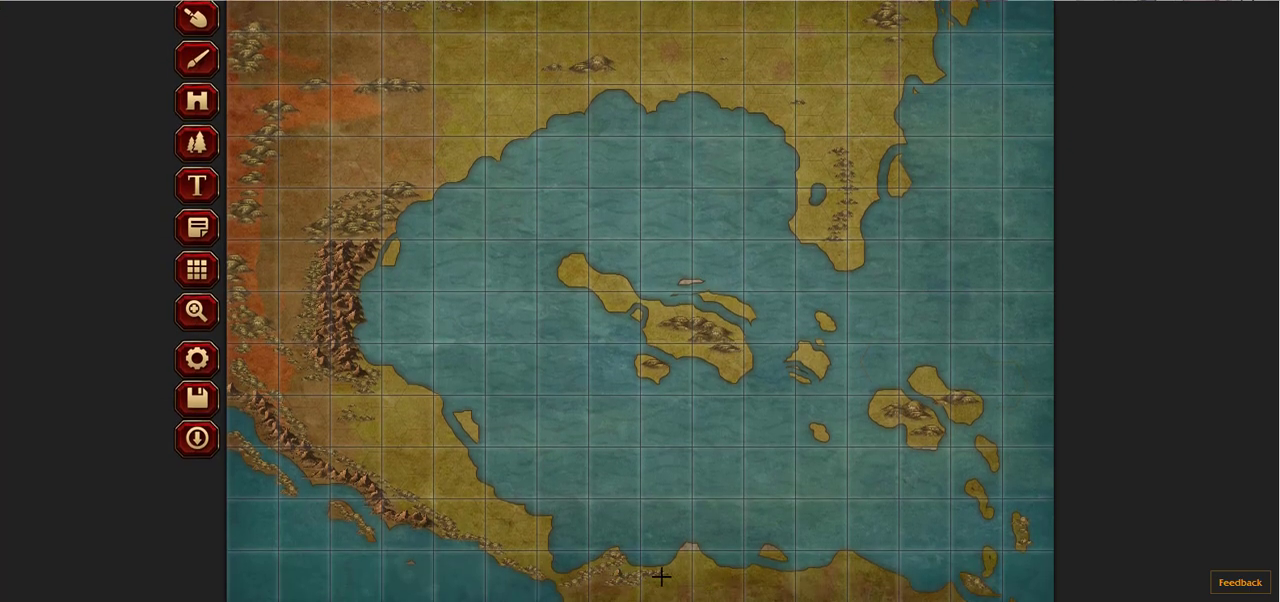
{"action": "mouse_move", "coordinate": [696, 558]}
{"action": "left_mouse_down"}
{"action": "mouse_move", "coordinate": [810, 578]}
{"action": "mouse_move", "coordinate": [852, 559]}
{"action": "mouse_move", "coordinate": [944, 596]}
{"action": "left_mouse_up"}
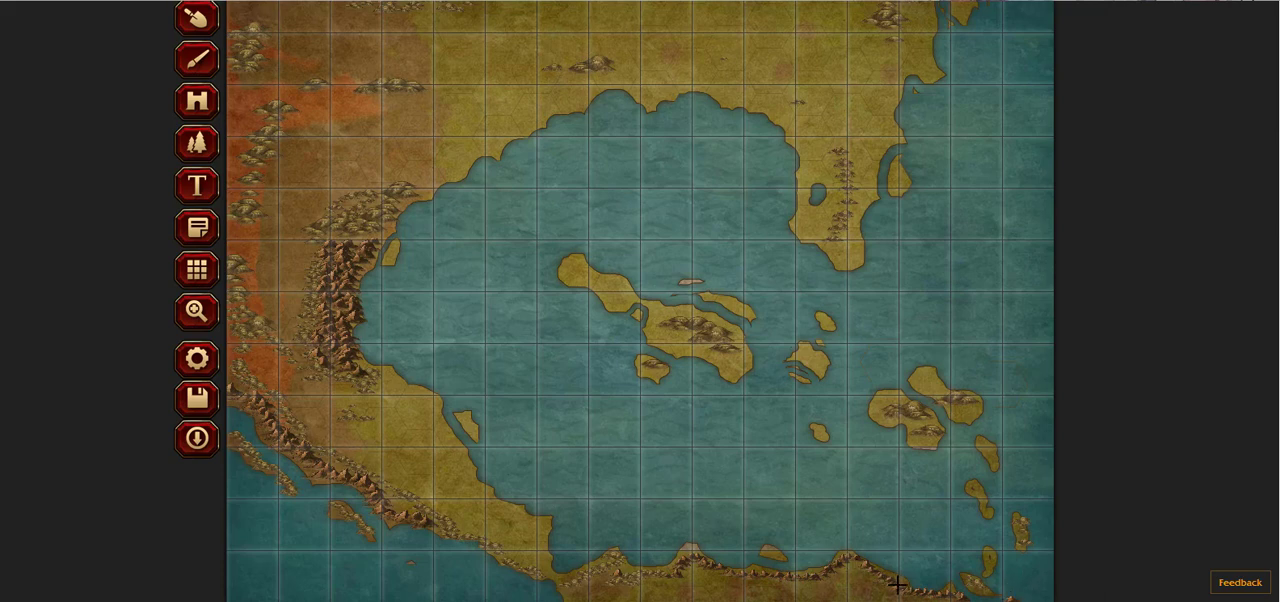
{"action": "left_click", "coordinate": [768, 548]}
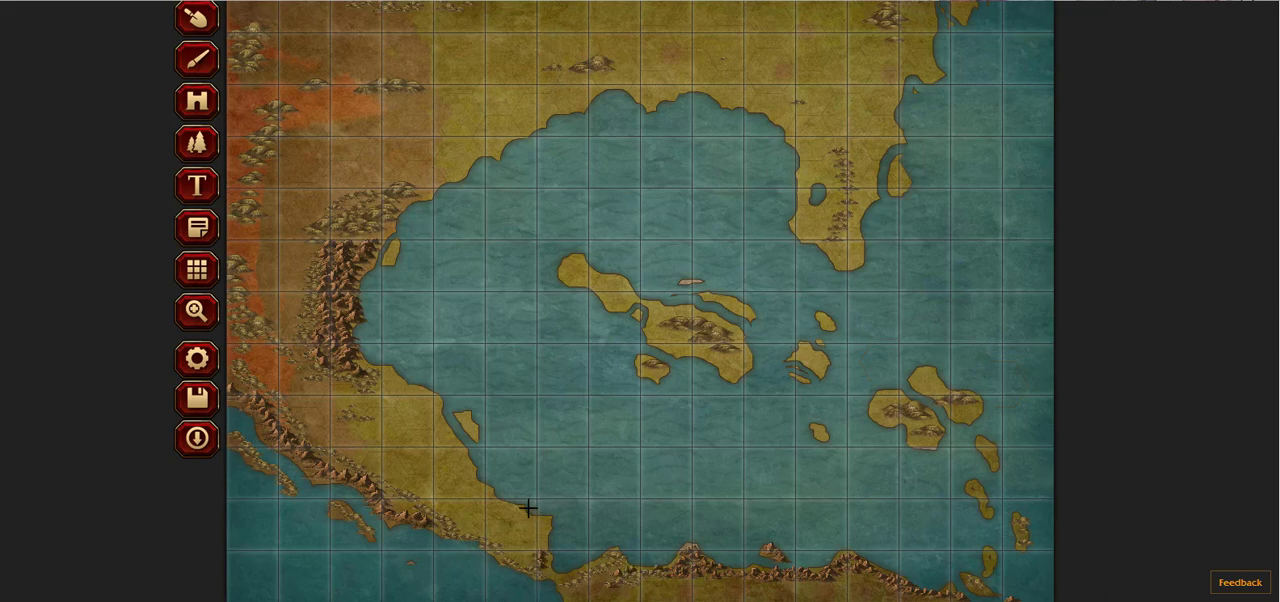
Step: Set the sculpt brush to subtract with size 3 and carve channels along the bay's northwestern shore plus a river running to the northern edge
{"action": "scroll", "coordinate": [492, 274], "scroll_direction": "up", "scroll_amount": 1}
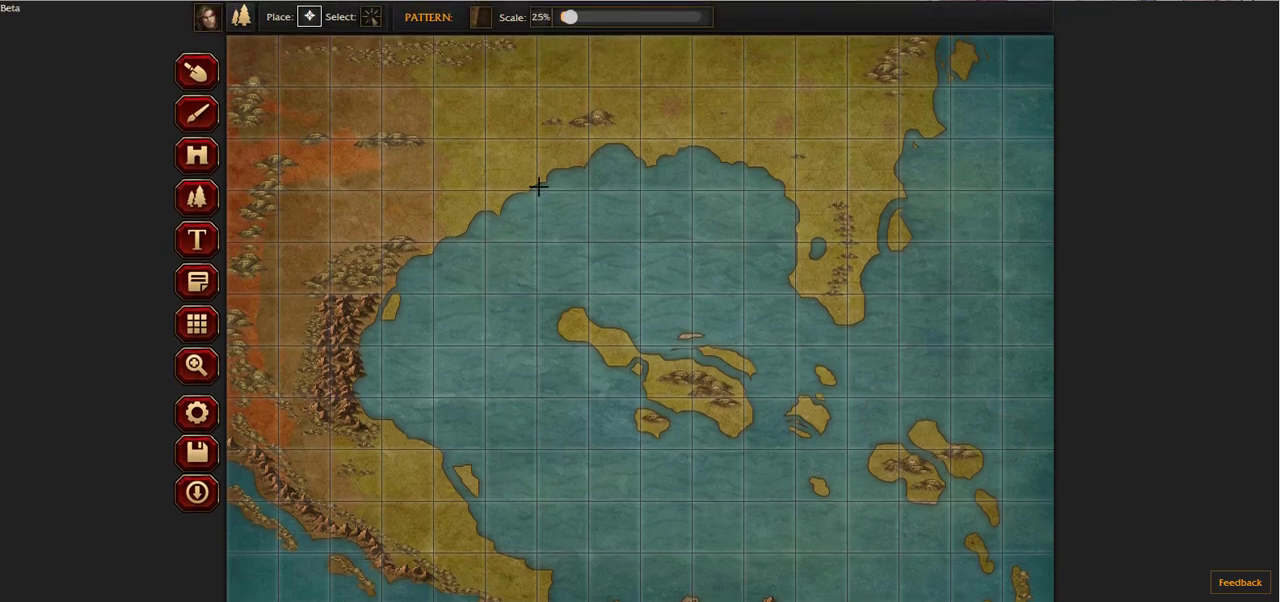
{"action": "left_click", "coordinate": [196, 72]}
{"action": "left_click", "coordinate": [434, 22]}
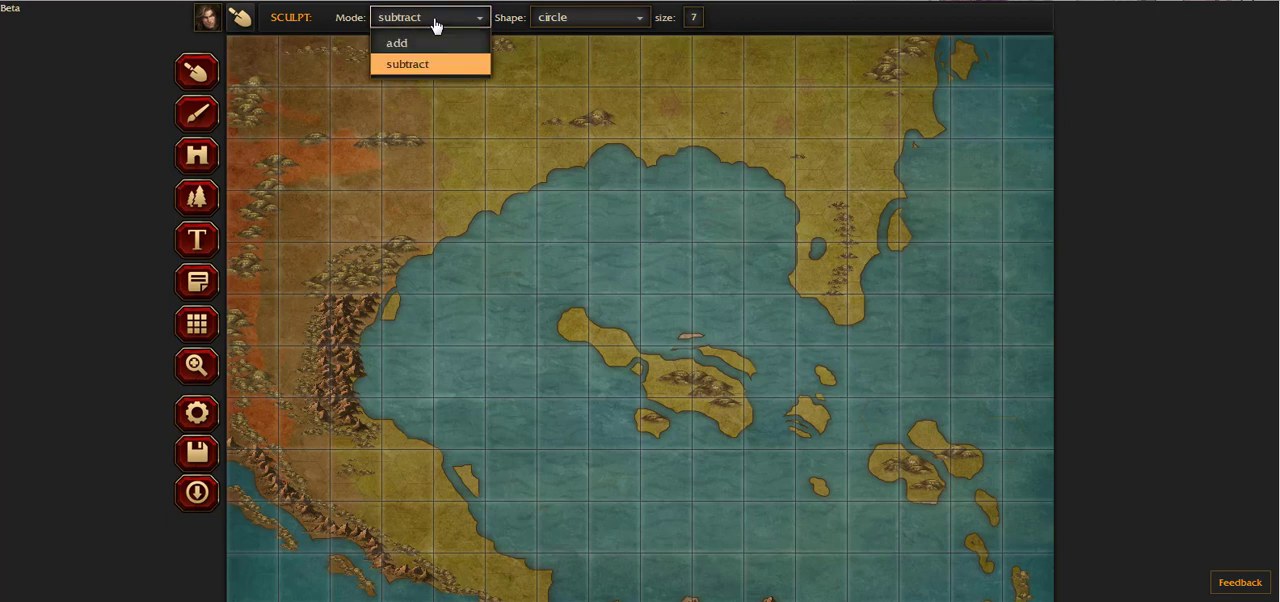
{"action": "left_click", "coordinate": [693, 18]}
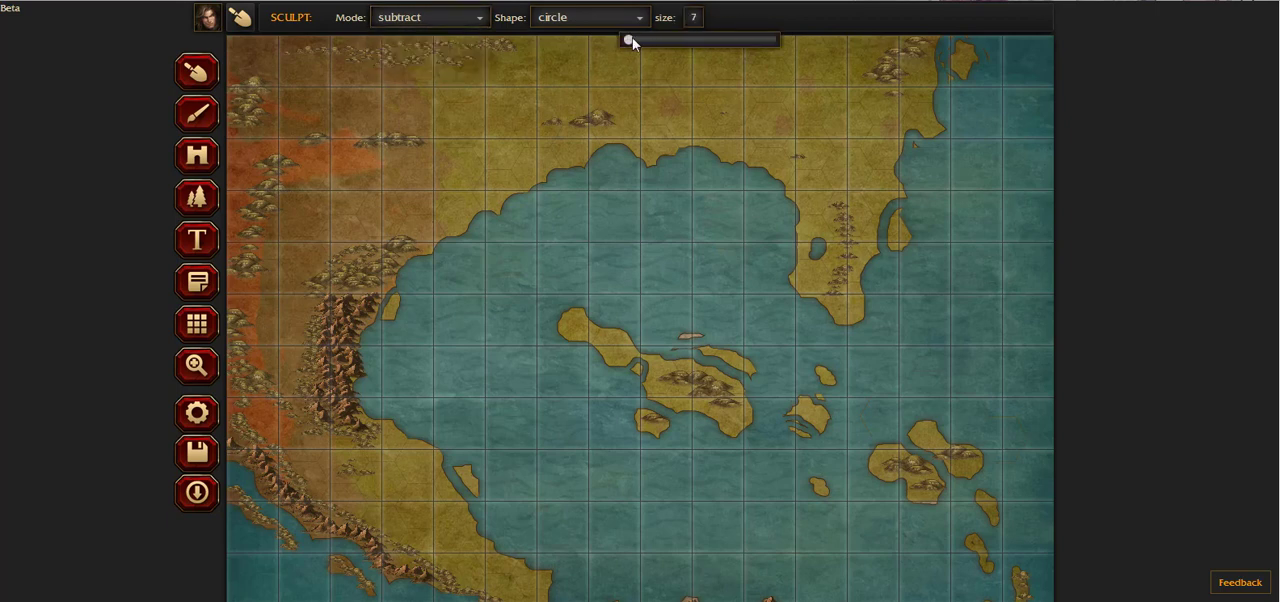
{"action": "left_click_drag", "start_coordinate": [631, 44], "coordinate": [623, 45]}
{"action": "mouse_move", "coordinate": [542, 180]}
{"action": "left_mouse_down"}
{"action": "mouse_move", "coordinate": [543, 165]}
{"action": "mouse_move", "coordinate": [527, 180]}
{"action": "mouse_move", "coordinate": [557, 171]}
{"action": "mouse_move", "coordinate": [501, 193]}
{"action": "left_mouse_up"}
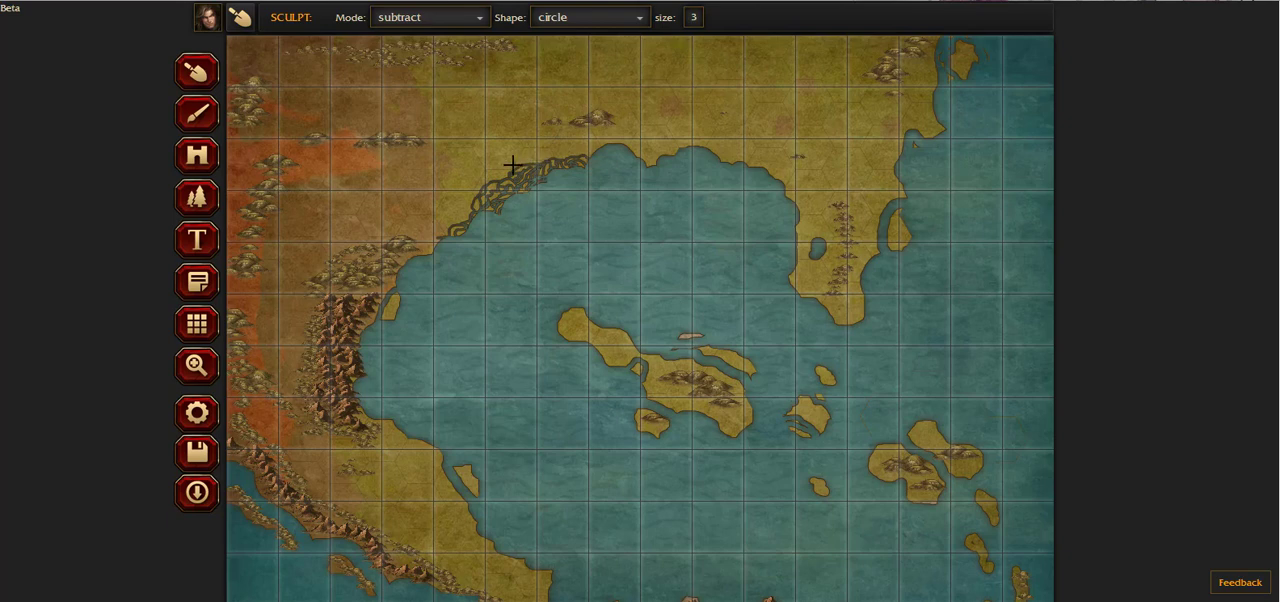
{"action": "left_click_drag", "start_coordinate": [524, 160], "coordinate": [522, 50]}
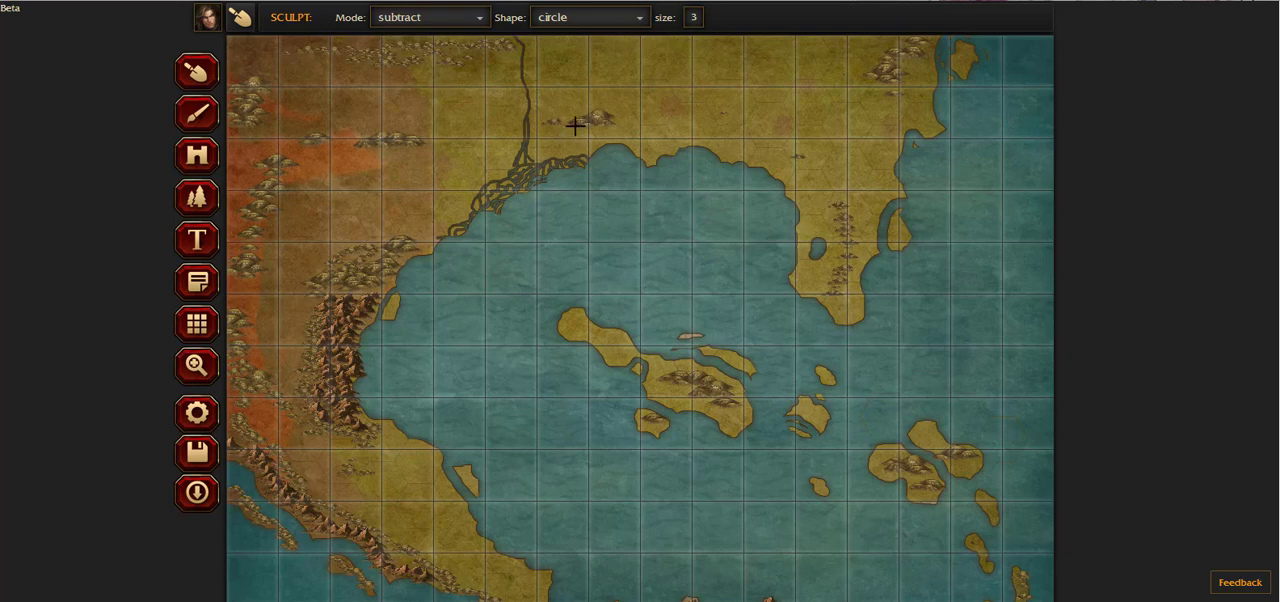
Step: Carve more narrow channels along the bay's northern shore and on the eastern peninsula's southwestern coast
{"action": "left_click_drag", "start_coordinate": [565, 142], "coordinate": [573, 157]}
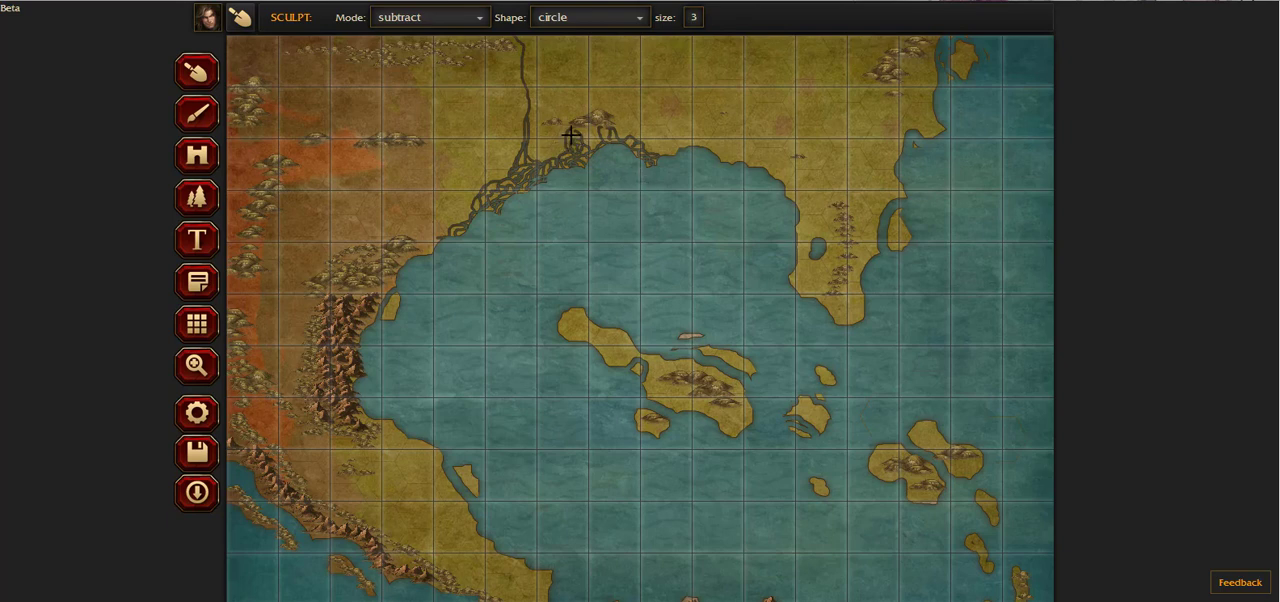
{"action": "mouse_move", "coordinate": [576, 138]}
{"action": "left_mouse_down"}
{"action": "mouse_move", "coordinate": [603, 131]}
{"action": "mouse_move", "coordinate": [594, 144]}
{"action": "left_mouse_up"}
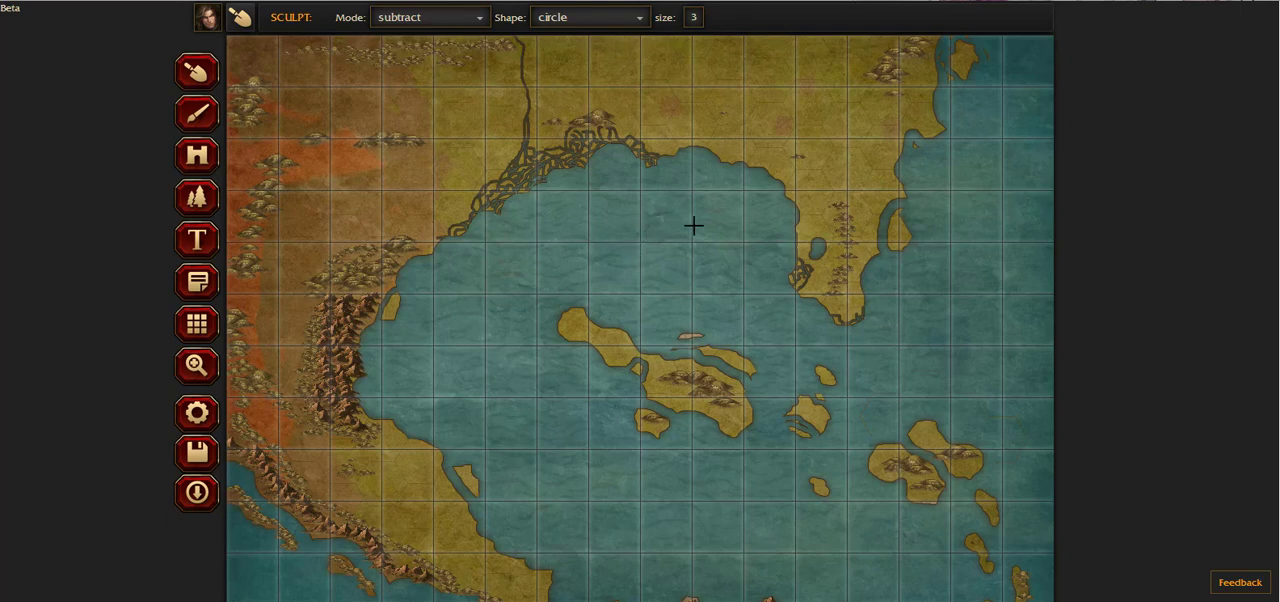
{"action": "left_click", "coordinate": [437, 16]}
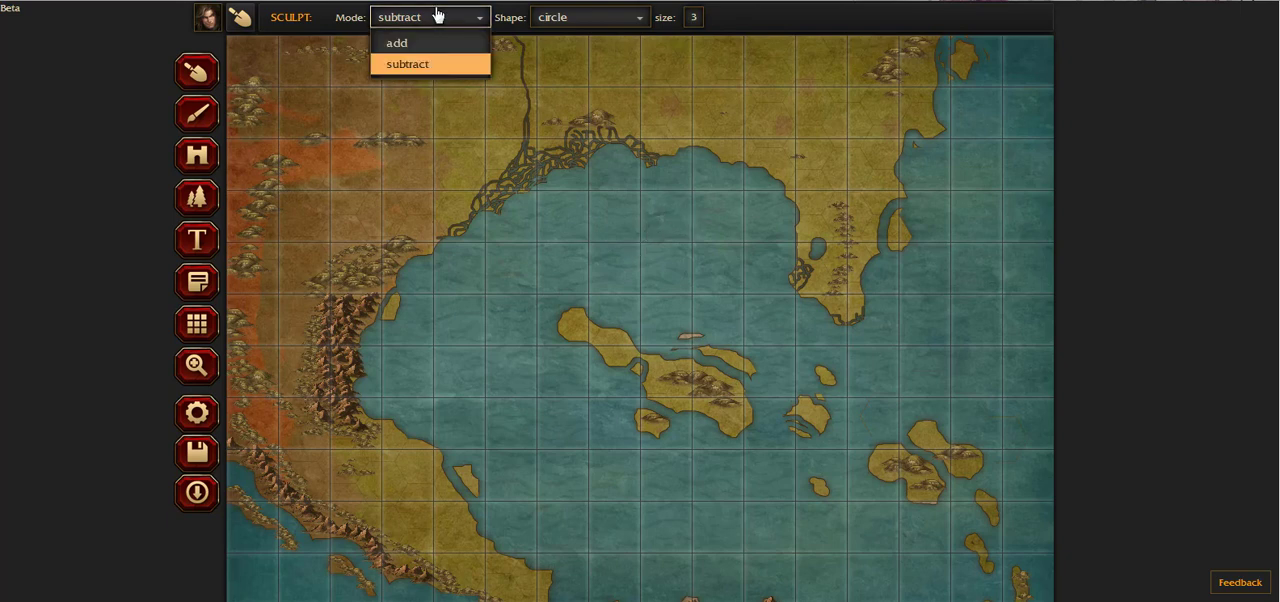
Step: Place pines at 37% pattern scale across the northern mainland, the northwestern bay shore and the central and eastern islands
{"action": "left_click", "coordinate": [198, 197]}
{"action": "left_click", "coordinate": [481, 19]}
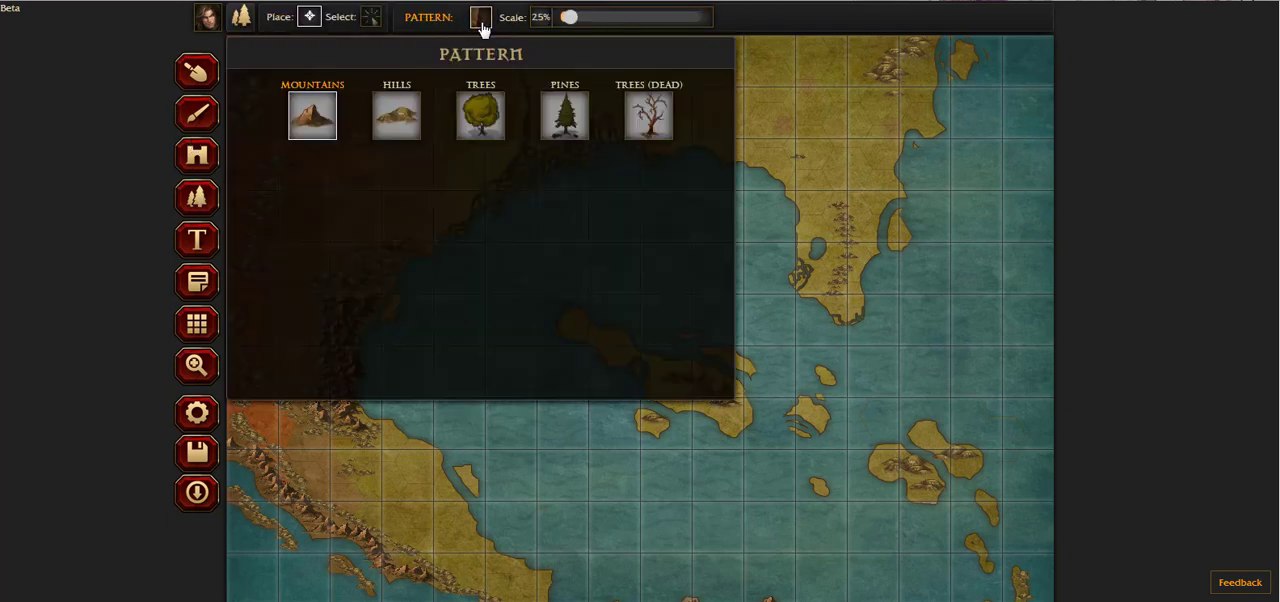
{"action": "left_click", "coordinate": [564, 130]}
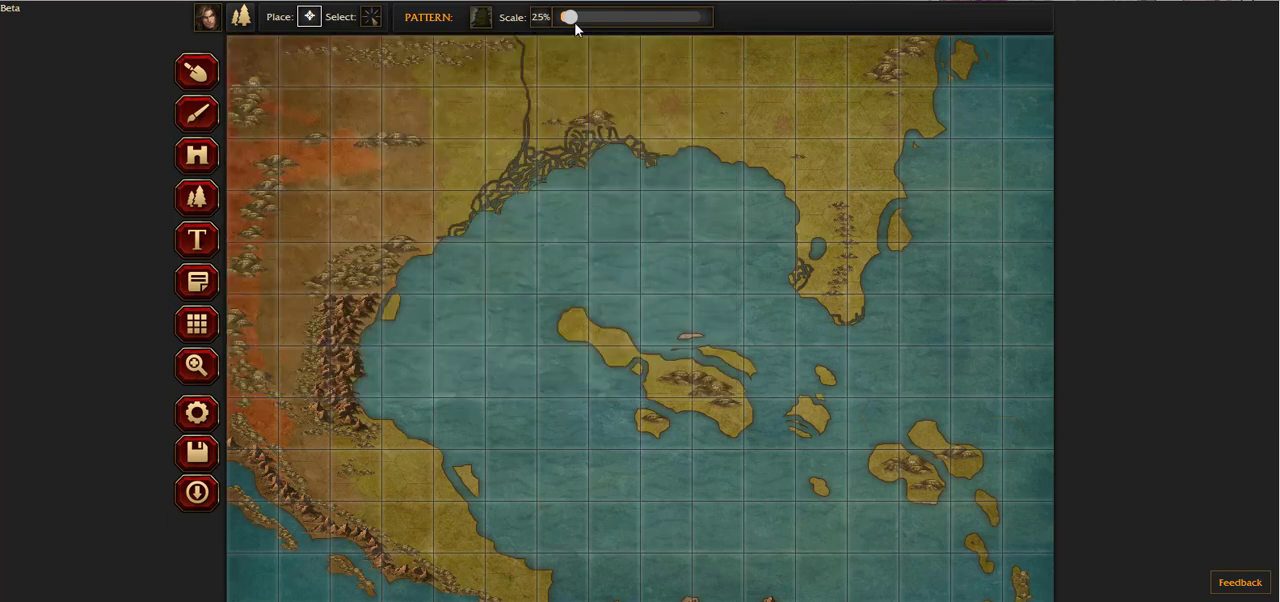
{"action": "left_click_drag", "start_coordinate": [568, 18], "coordinate": [578, 20]}
{"action": "mouse_move", "coordinate": [302, 56]}
{"action": "left_mouse_down"}
{"action": "mouse_move", "coordinate": [406, 72]}
{"action": "mouse_move", "coordinate": [430, 62]}
{"action": "mouse_move", "coordinate": [402, 54]}
{"action": "mouse_move", "coordinate": [471, 49]}
{"action": "left_mouse_up"}
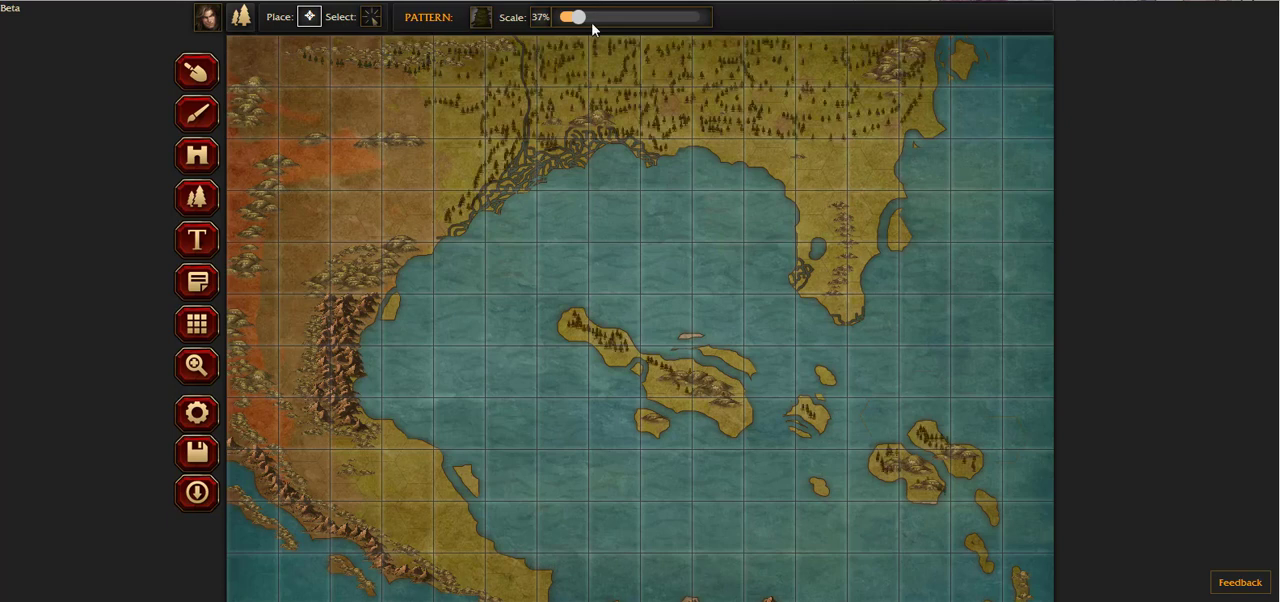
Step: Set the pattern scale to 65% and fill the northern mainland and upper eastern peninsula with larger pines
{"action": "left_click_drag", "start_coordinate": [578, 20], "coordinate": [601, 20]}
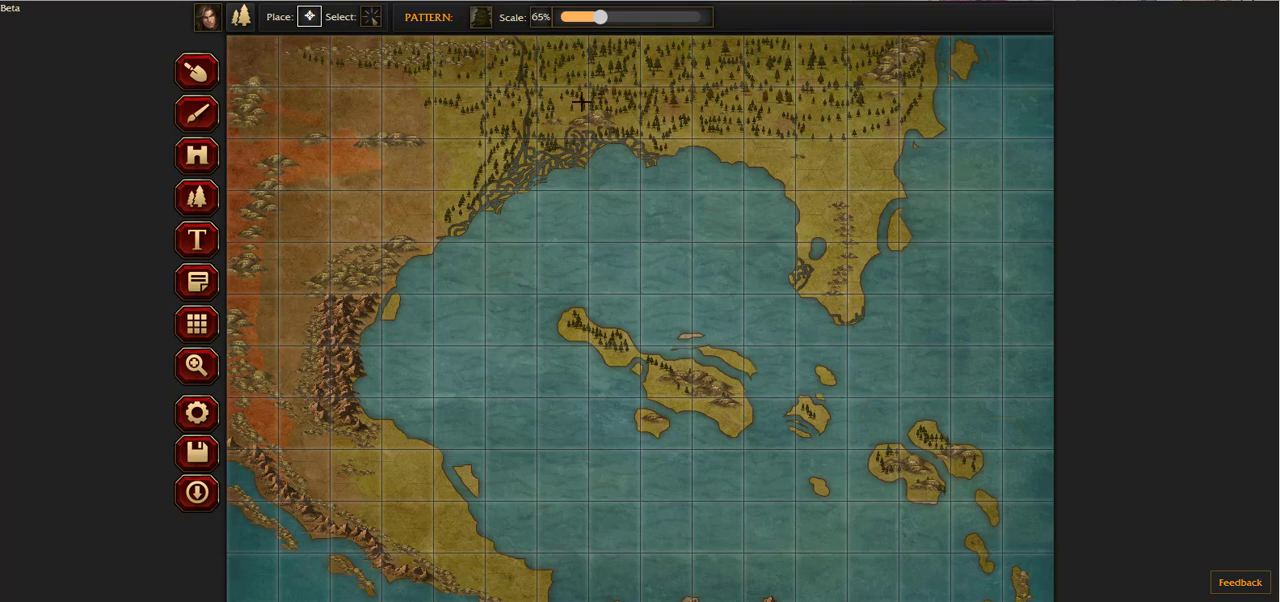
{"action": "mouse_move", "coordinate": [687, 137]}
{"action": "left_mouse_down"}
{"action": "mouse_move", "coordinate": [840, 143]}
{"action": "mouse_move", "coordinate": [751, 143]}
{"action": "mouse_move", "coordinate": [863, 177]}
{"action": "mouse_move", "coordinate": [836, 166]}
{"action": "mouse_move", "coordinate": [812, 196]}
{"action": "mouse_move", "coordinate": [852, 155]}
{"action": "mouse_move", "coordinate": [810, 146]}
{"action": "mouse_move", "coordinate": [811, 195]}
{"action": "mouse_move", "coordinate": [809, 126]}
{"action": "left_mouse_up"}
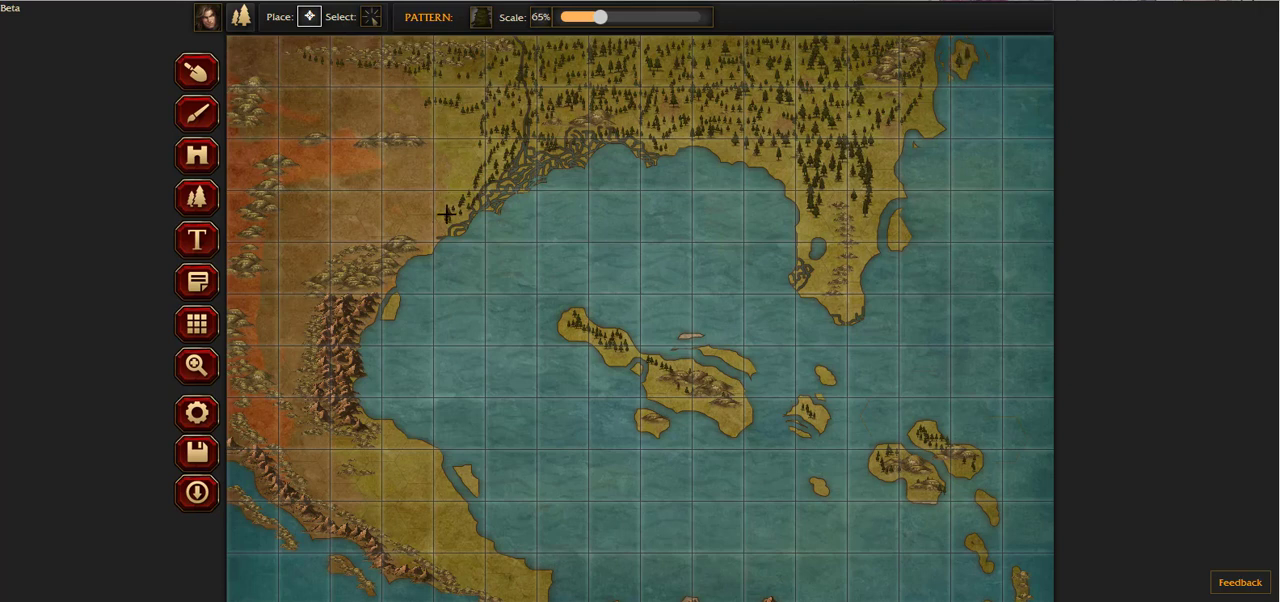
{"action": "mouse_move", "coordinate": [446, 214]}
{"action": "left_mouse_down"}
{"action": "mouse_move", "coordinate": [458, 142]}
{"action": "mouse_move", "coordinate": [434, 114]}
{"action": "mouse_move", "coordinate": [470, 82]}
{"action": "mouse_move", "coordinate": [506, 88]}
{"action": "mouse_move", "coordinate": [475, 164]}
{"action": "mouse_move", "coordinate": [535, 122]}
{"action": "mouse_move", "coordinate": [474, 108]}
{"action": "mouse_move", "coordinate": [467, 130]}
{"action": "mouse_move", "coordinate": [482, 86]}
{"action": "left_mouse_up"}
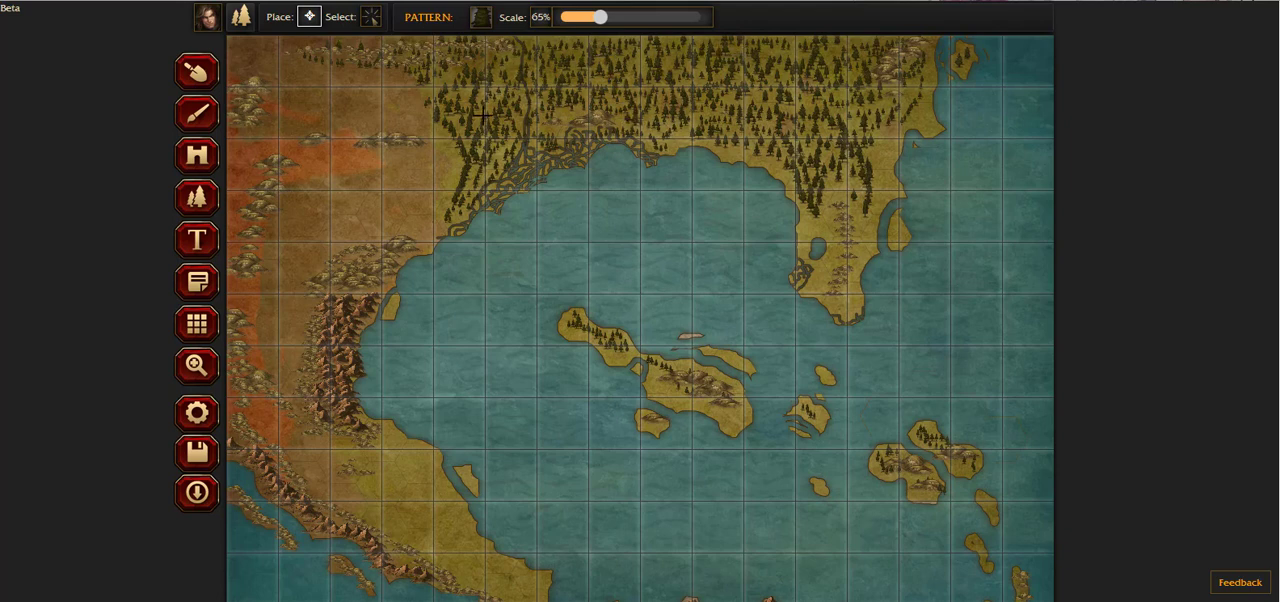
Step: Place a loose cluster of pines on the brown western land, extending from the forest edge to the area north of the bay's western hills
{"action": "left_click", "coordinate": [454, 168]}
{"action": "left_click", "coordinate": [445, 167]}
{"action": "left_click", "coordinate": [432, 165]}
{"action": "left_click", "coordinate": [425, 164]}
{"action": "left_click", "coordinate": [417, 162]}
{"action": "left_click", "coordinate": [384, 164]}
{"action": "left_click", "coordinate": [350, 167]}
{"action": "left_click", "coordinate": [302, 191]}
{"action": "left_click", "coordinate": [351, 203]}
{"action": "left_click", "coordinate": [356, 198]}
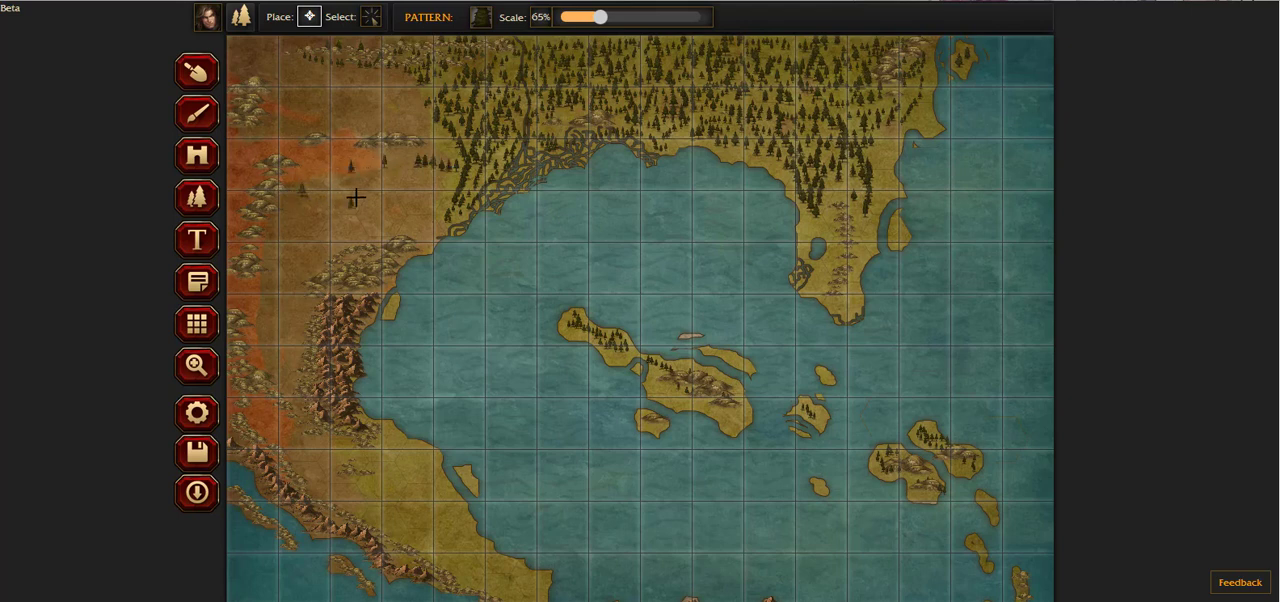
{"action": "left_click", "coordinate": [353, 187]}
{"action": "left_click", "coordinate": [343, 185]}
{"action": "left_click", "coordinate": [333, 185]}
{"action": "left_click", "coordinate": [322, 187]}
{"action": "left_click", "coordinate": [318, 197]}
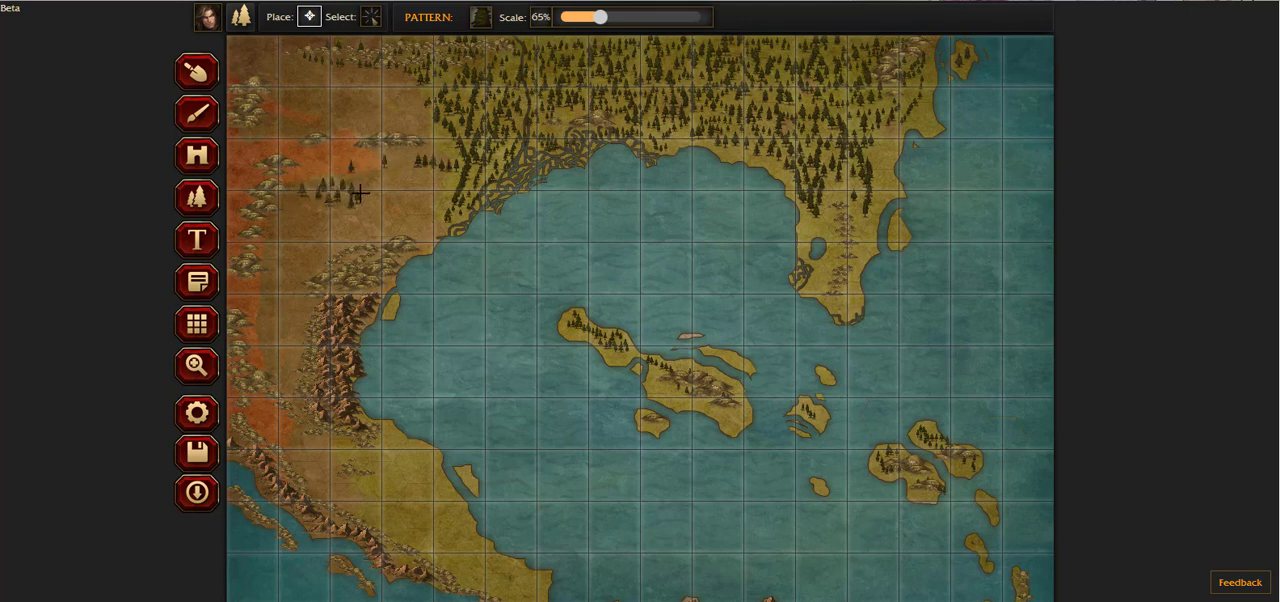
{"action": "left_click_drag", "start_coordinate": [362, 210], "coordinate": [316, 218]}
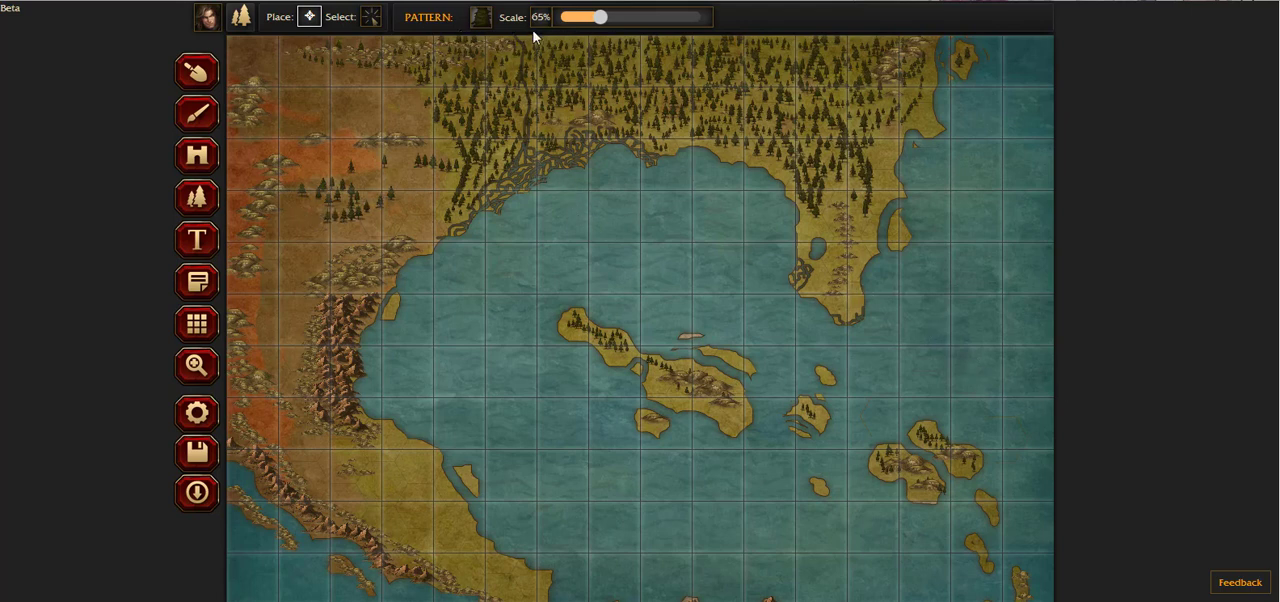
Step: Place leafy trees from the Trees pattern at 65% scale along the bay's northwestern shore and within the northern forest
{"action": "left_click", "coordinate": [480, 18]}
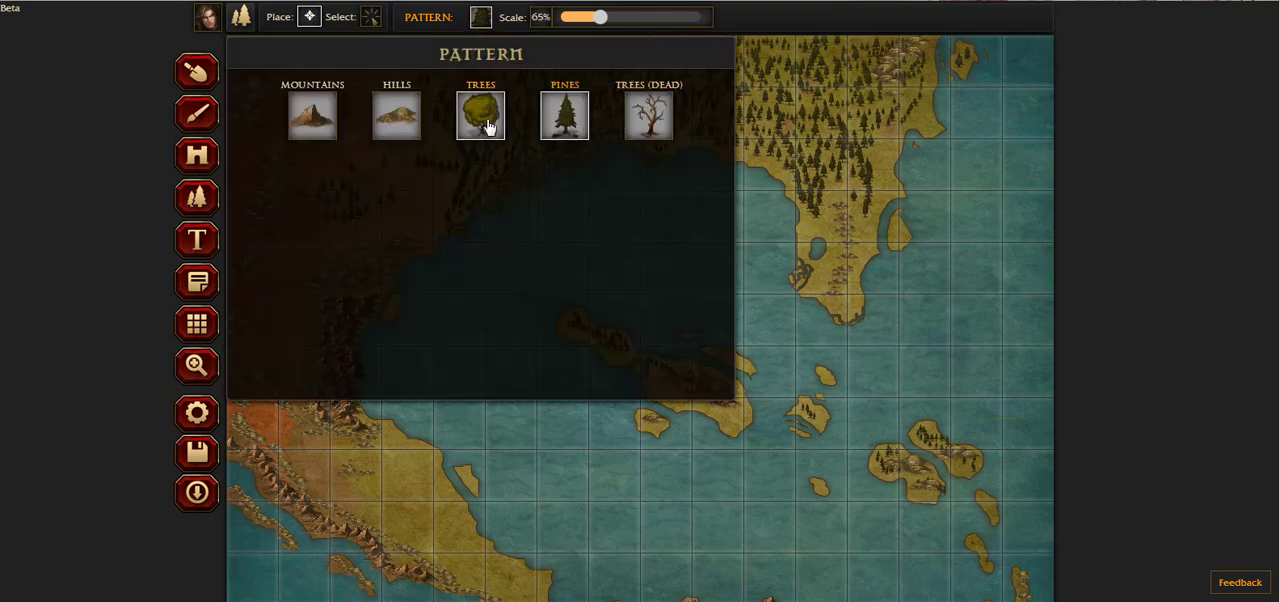
{"action": "left_click", "coordinate": [481, 116]}
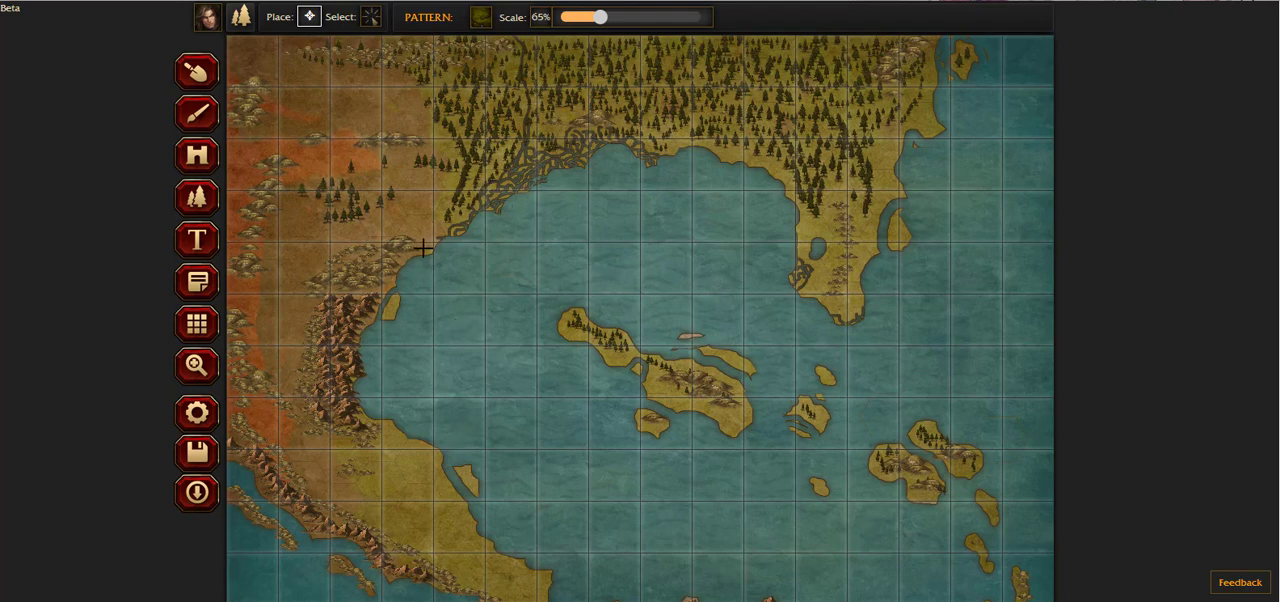
{"action": "left_click_drag", "start_coordinate": [423, 248], "coordinate": [442, 213]}
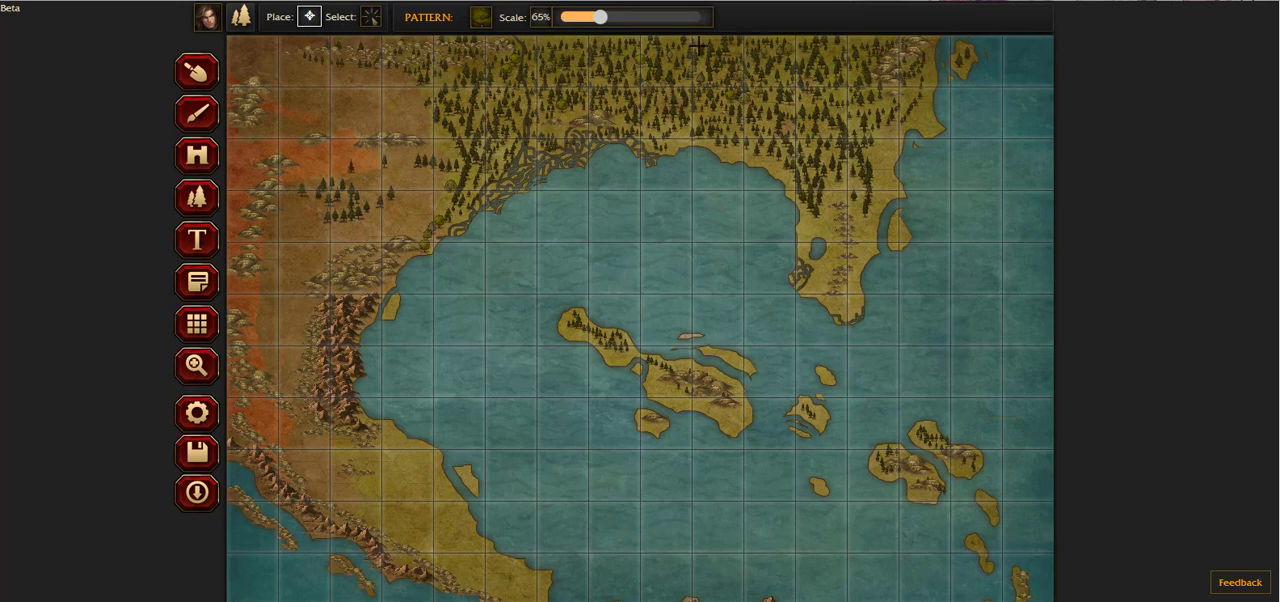
Step: Set the pattern scale to 88% and add larger trees near the northeastern coast and along the northern forest's western edge
{"action": "mouse_move", "coordinate": [599, 17]}
{"action": "left_mouse_down"}
{"action": "mouse_move", "coordinate": [572, 18]}
{"action": "mouse_move", "coordinate": [618, 17]}
{"action": "left_mouse_up"}
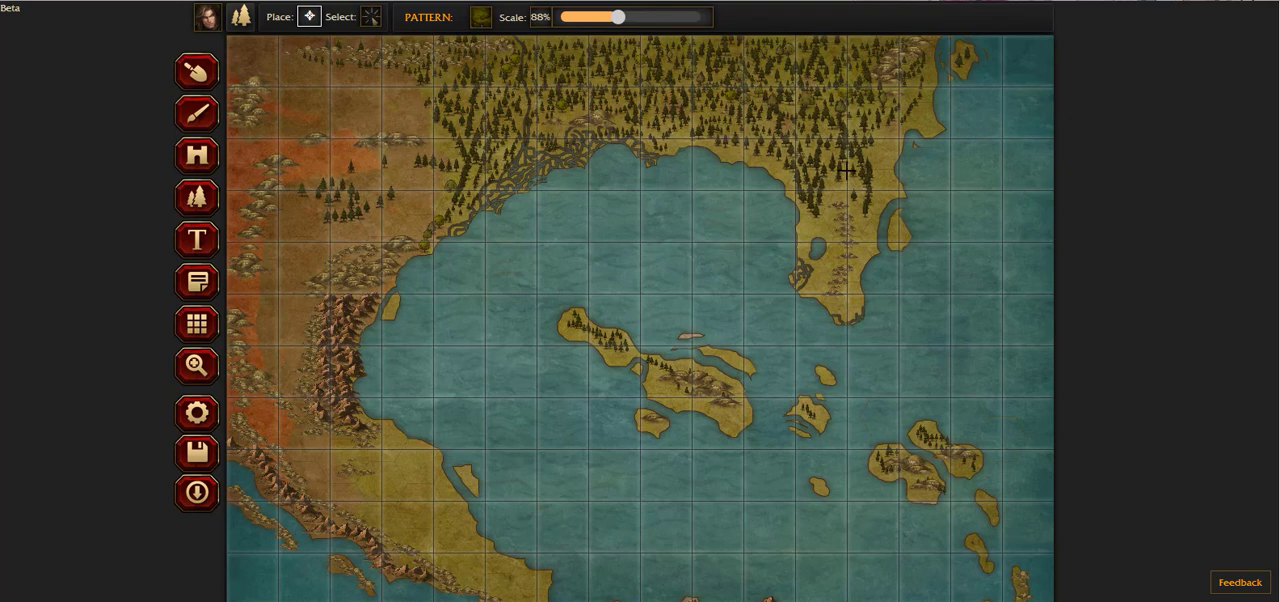
{"action": "left_click", "coordinate": [874, 146]}
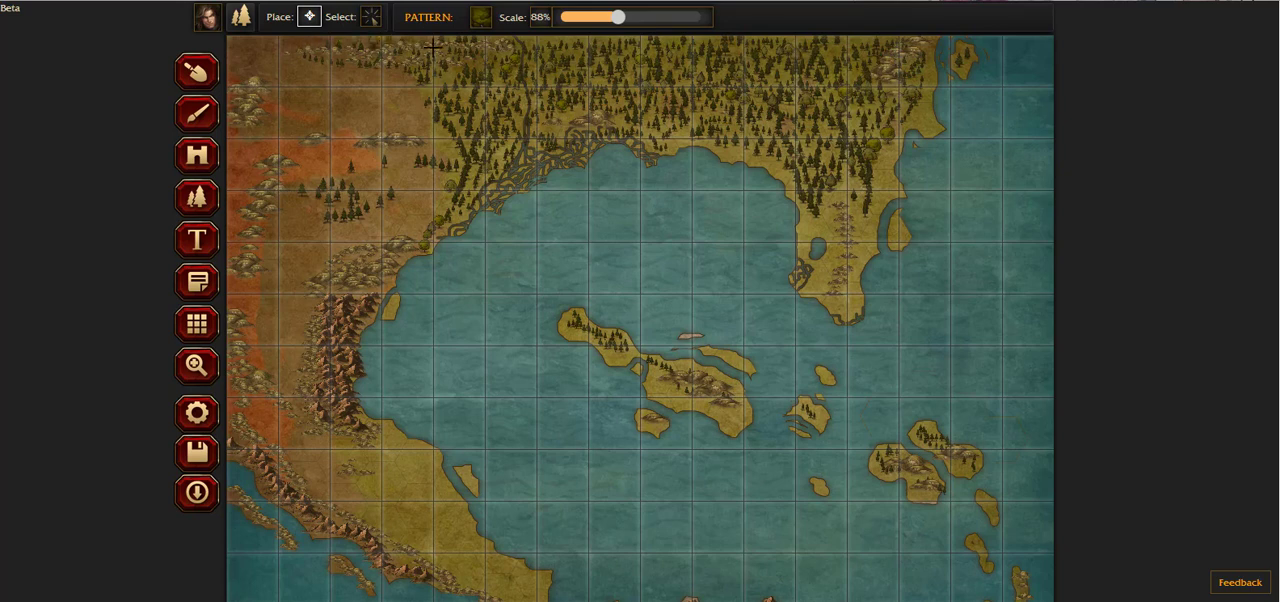
{"action": "left_click_drag", "start_coordinate": [420, 90], "coordinate": [420, 112]}
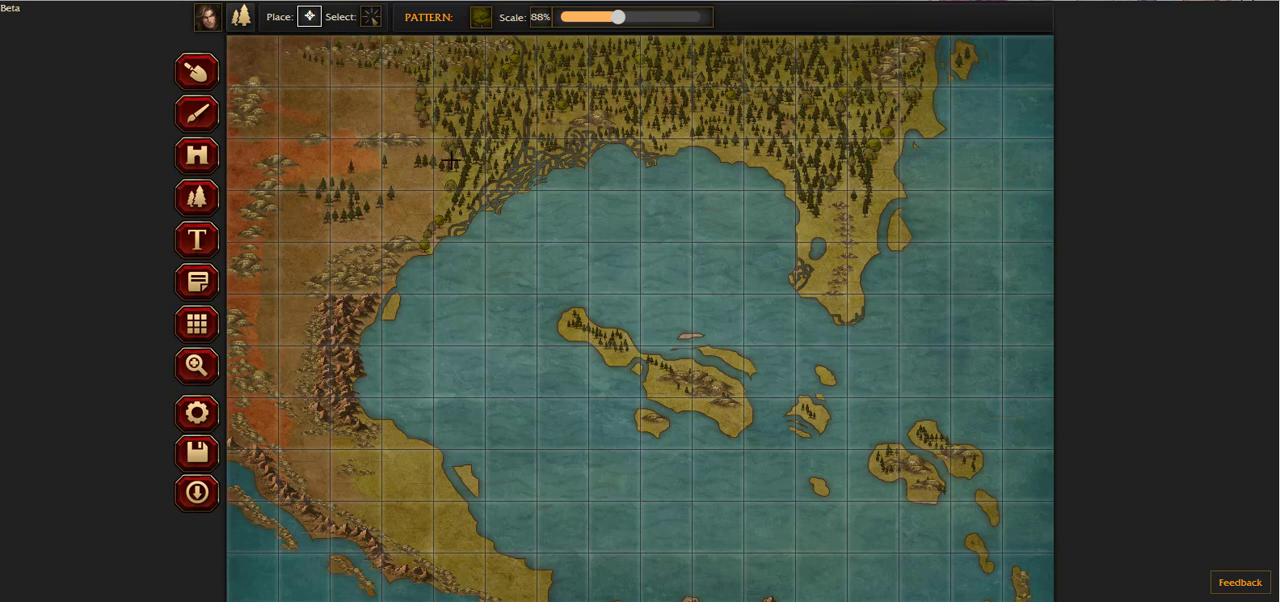
Step: Add trees among the western pines, and place small trees at 36% scale on the southwestern land and the central and eastern islands
{"action": "left_click", "coordinate": [441, 212]}
{"action": "mouse_move", "coordinate": [379, 237]}
{"action": "left_mouse_down"}
{"action": "mouse_move", "coordinate": [359, 210]}
{"action": "mouse_move", "coordinate": [396, 183]}
{"action": "mouse_move", "coordinate": [442, 194]}
{"action": "mouse_move", "coordinate": [359, 174]}
{"action": "mouse_move", "coordinate": [448, 172]}
{"action": "mouse_move", "coordinate": [379, 164]}
{"action": "mouse_move", "coordinate": [437, 137]}
{"action": "left_mouse_up"}
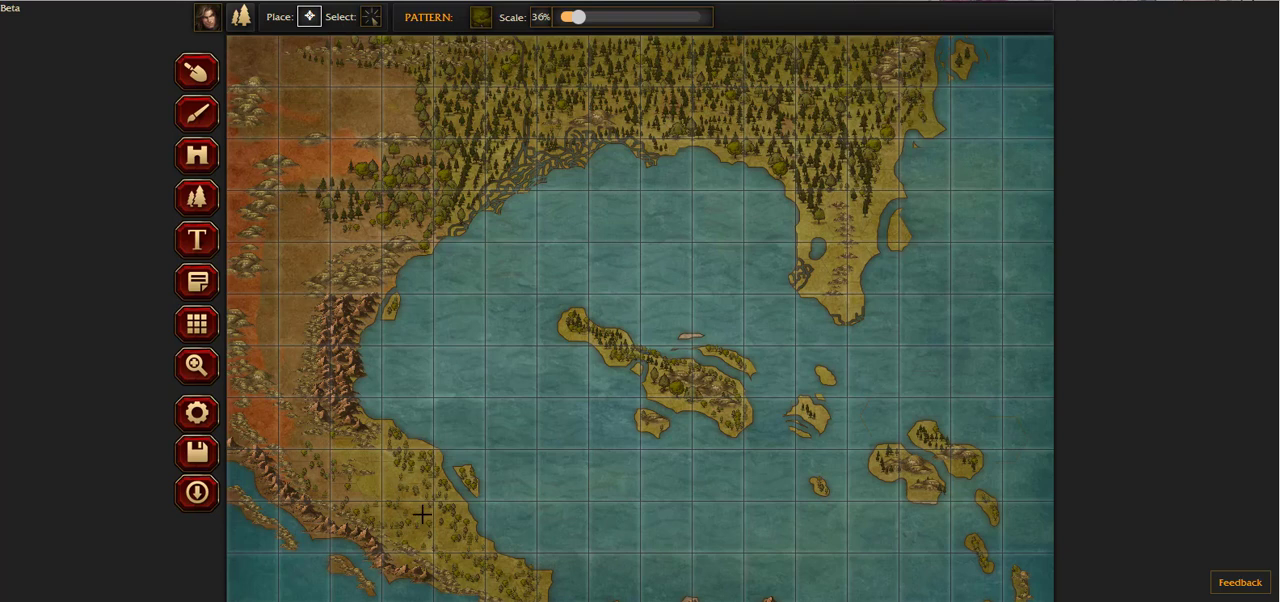
{"action": "scroll", "coordinate": [422, 514], "scroll_direction": "down", "scroll_amount": 2}
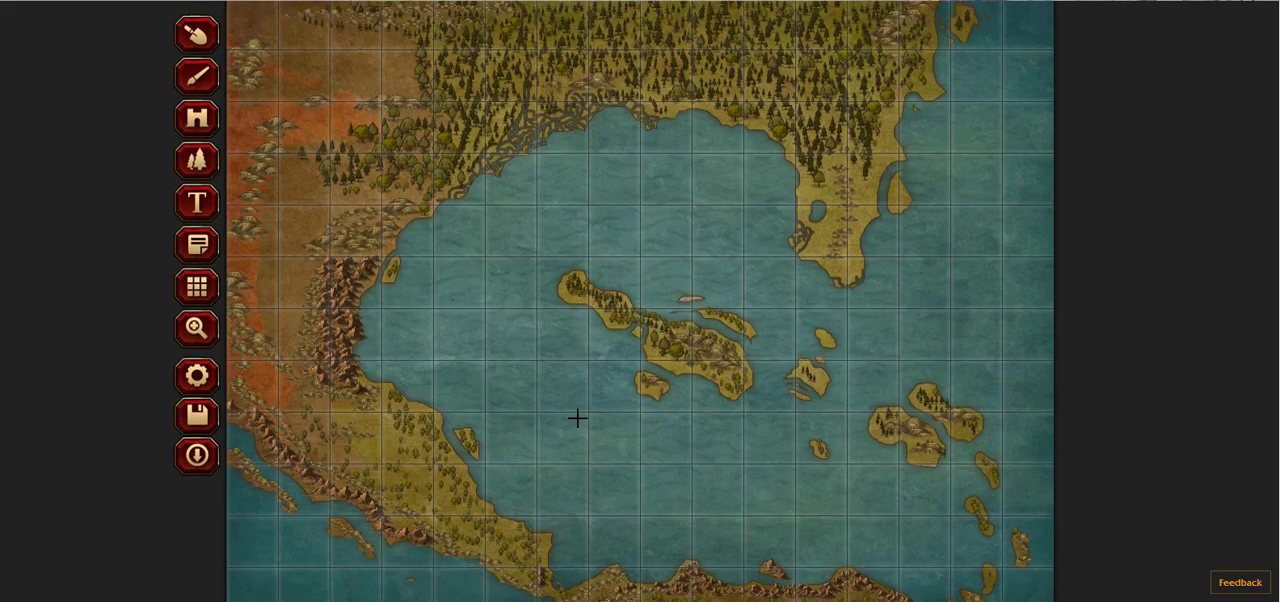
{"action": "scroll", "coordinate": [577, 418], "scroll_direction": "up", "scroll_amount": 2}
{"action": "scroll", "coordinate": [490, 356], "scroll_direction": "down", "scroll_amount": 3}
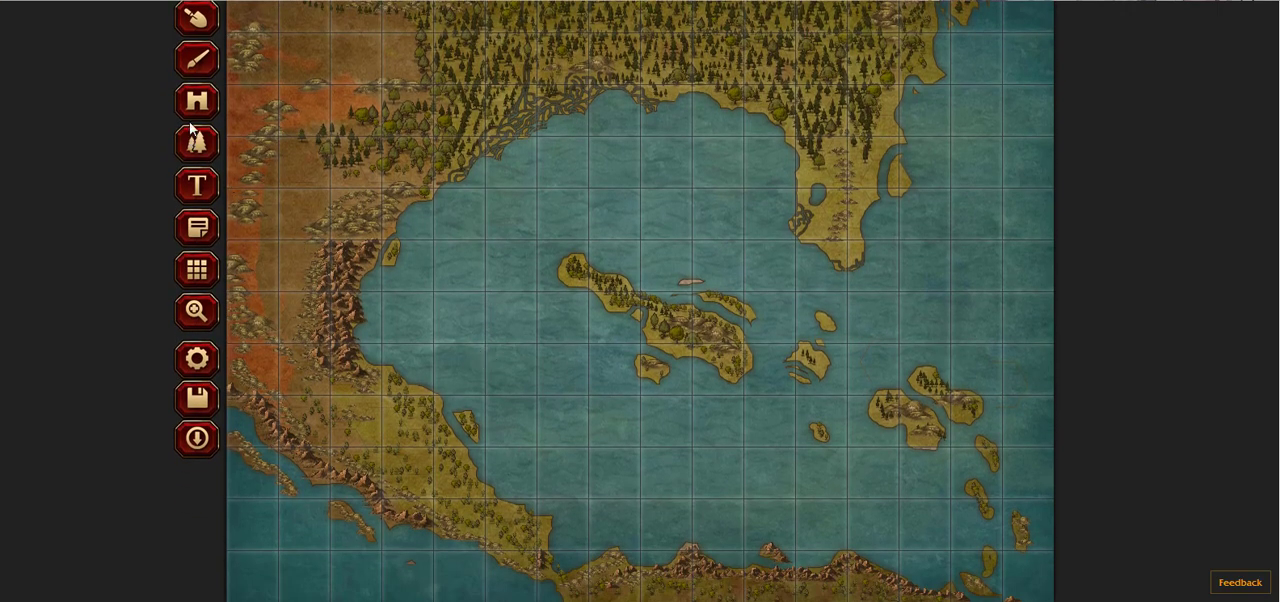
Step: Place a Compass object at 36% scale in the sea off the northeastern coast
{"action": "scroll", "coordinate": [306, 353], "scroll_direction": "up", "scroll_amount": 3}
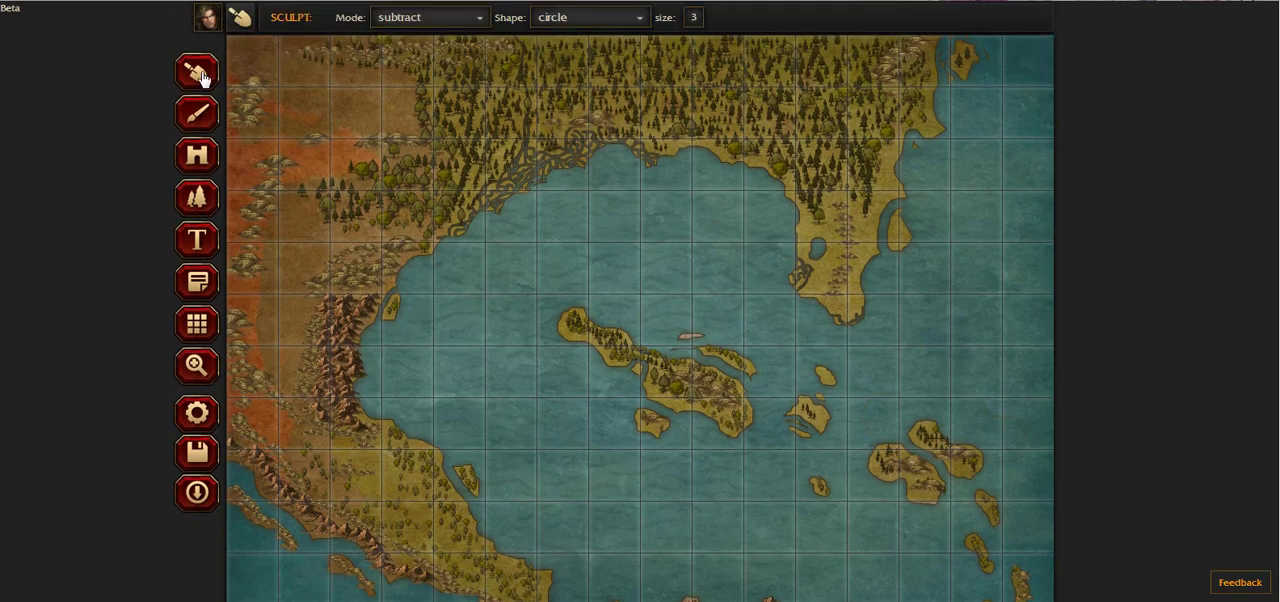
{"action": "left_click", "coordinate": [197, 155]}
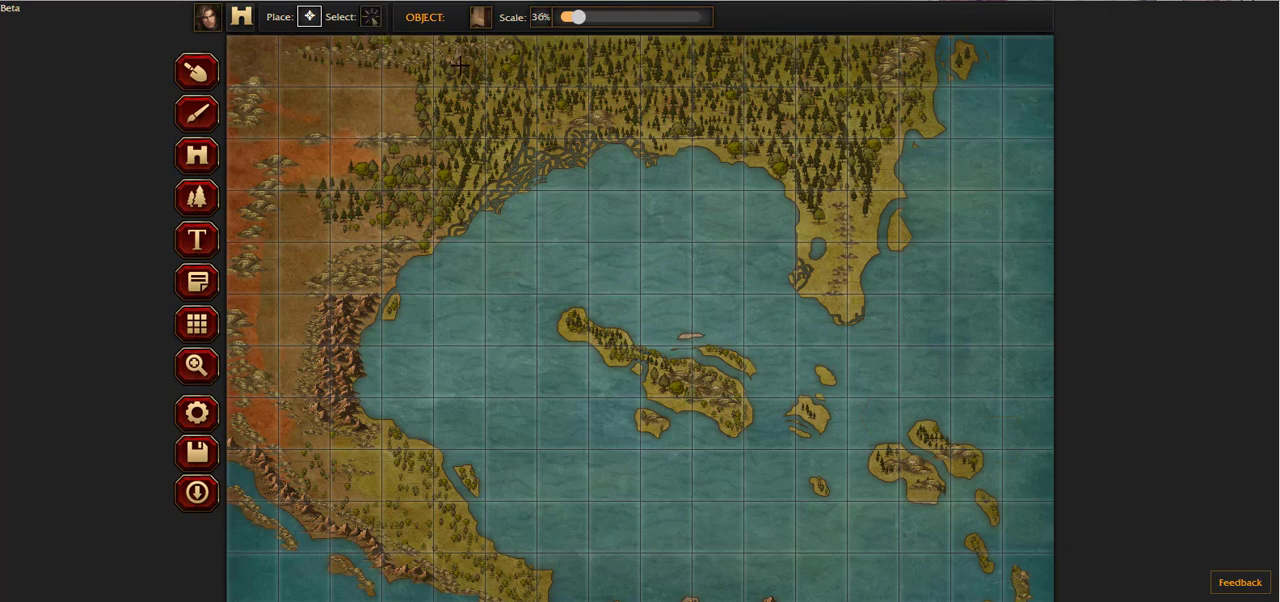
{"action": "left_click", "coordinate": [480, 17]}
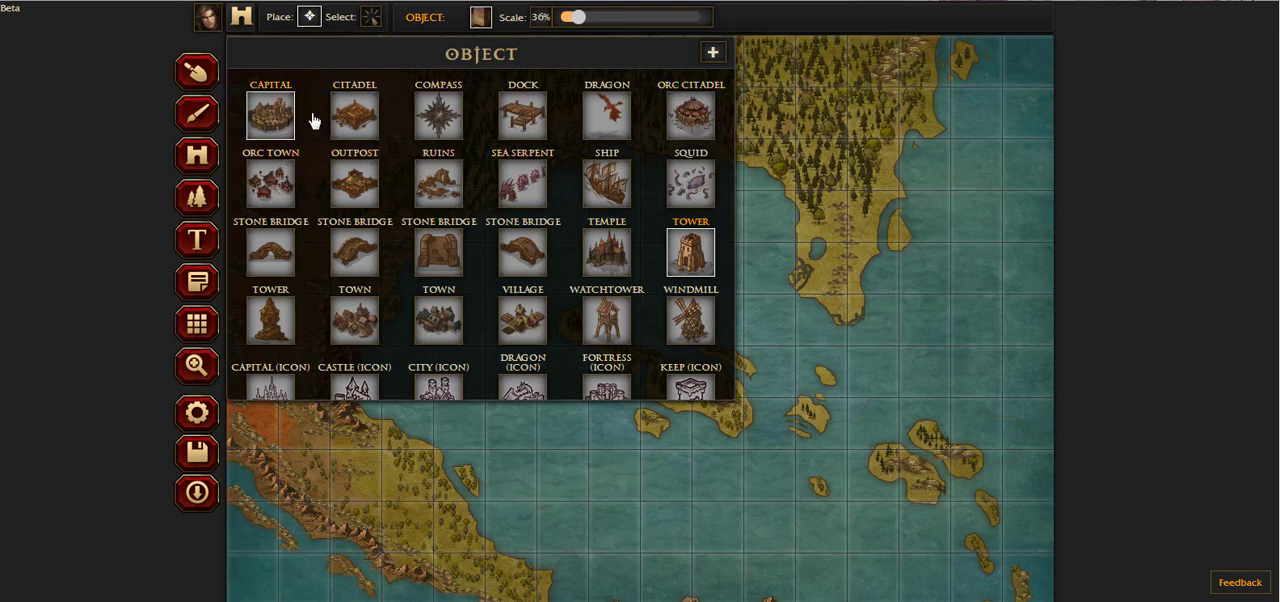
{"action": "left_click", "coordinate": [458, 127]}
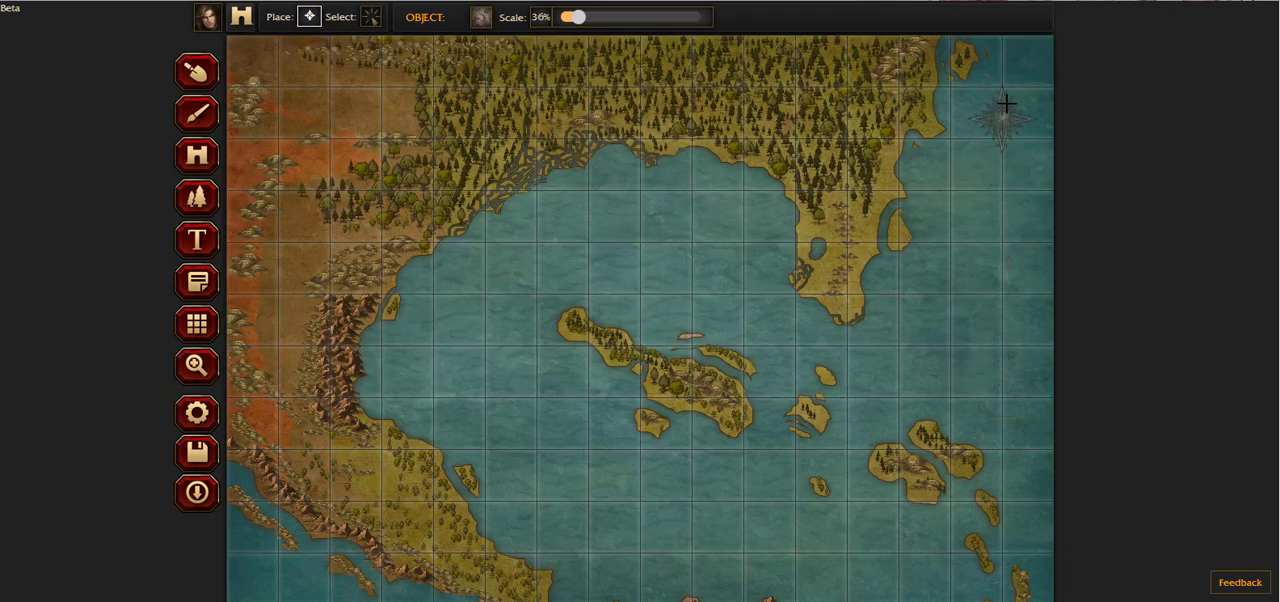
Step: Place the compass in the sea at the map's northeastern corner, set its scale to 45% and shift it slightly west
{"action": "scroll", "coordinate": [977, 194], "scroll_direction": "down", "scroll_amount": 1}
{"action": "scroll", "coordinate": [977, 212], "scroll_direction": "up", "scroll_amount": 1}
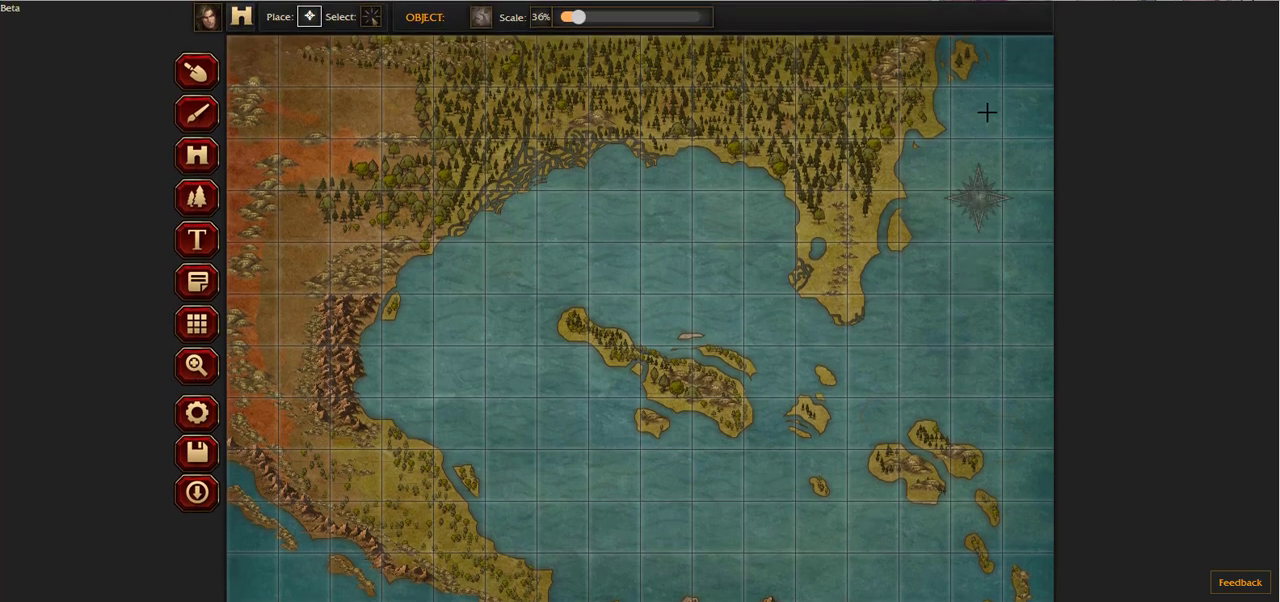
{"action": "left_click", "coordinate": [1016, 88]}
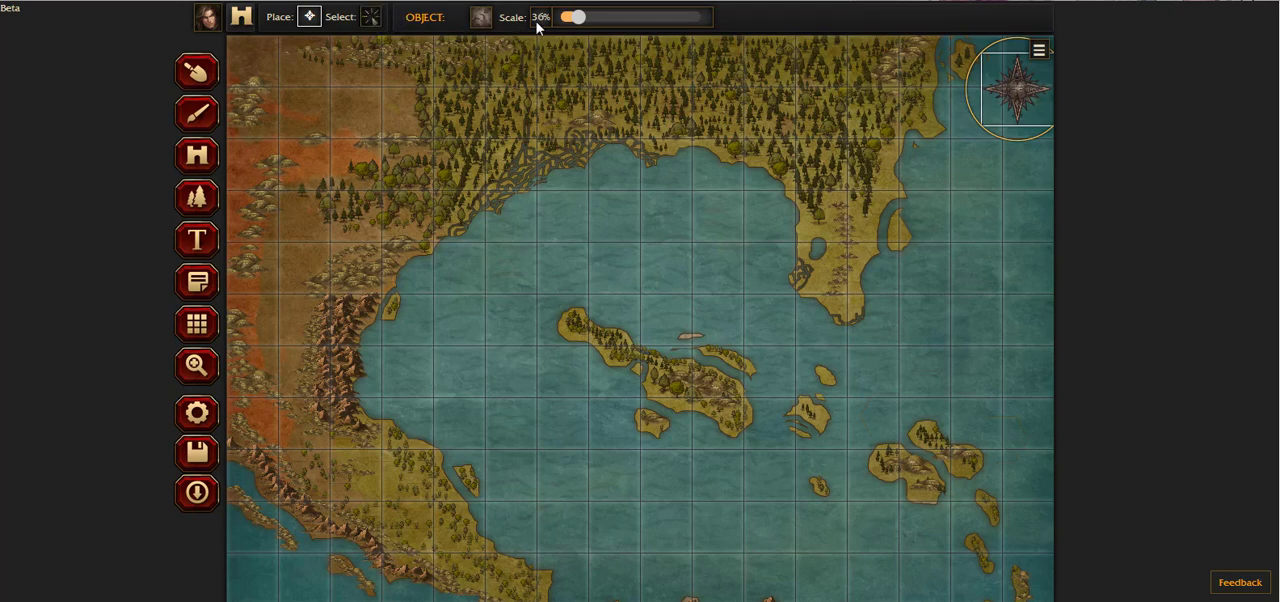
{"action": "left_click_drag", "start_coordinate": [575, 18], "coordinate": [584, 21]}
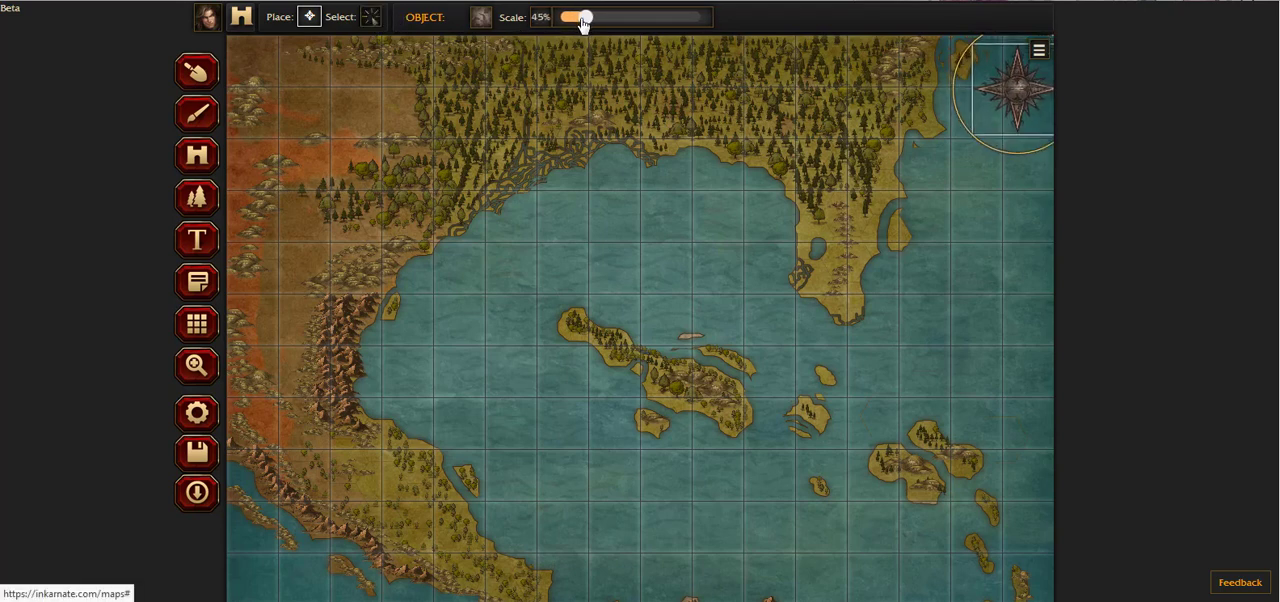
{"action": "left_click_drag", "start_coordinate": [1024, 96], "coordinate": [1020, 104]}
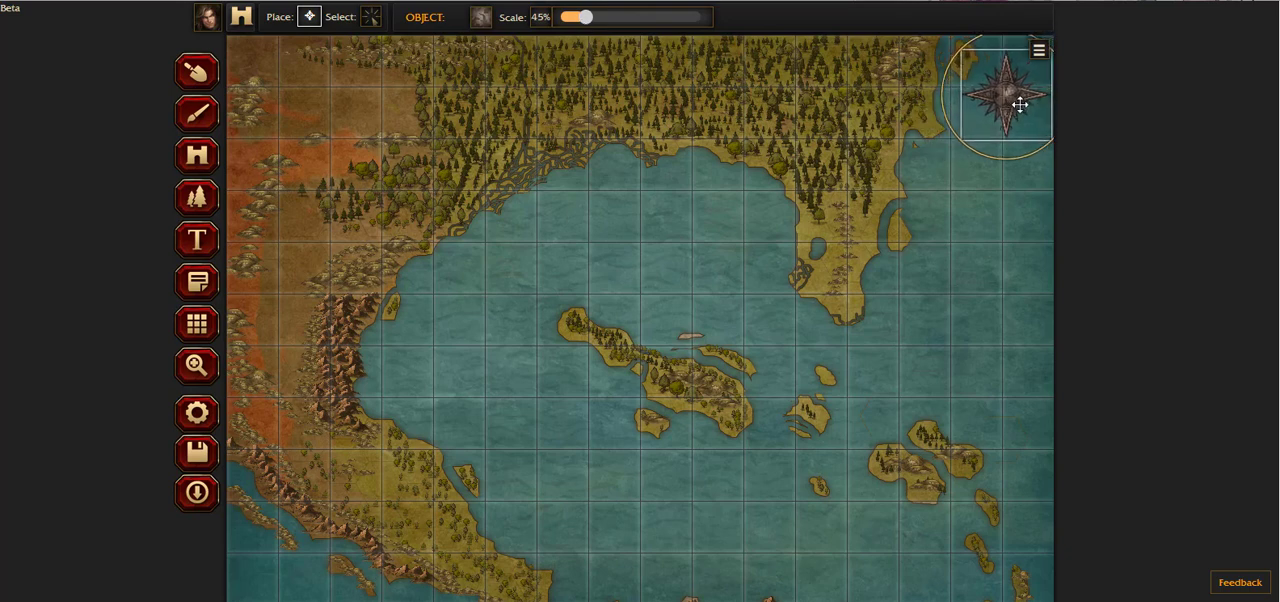
Step: Select the placed compass and try pushing it to the front and to the back
{"action": "left_click", "coordinate": [371, 22]}
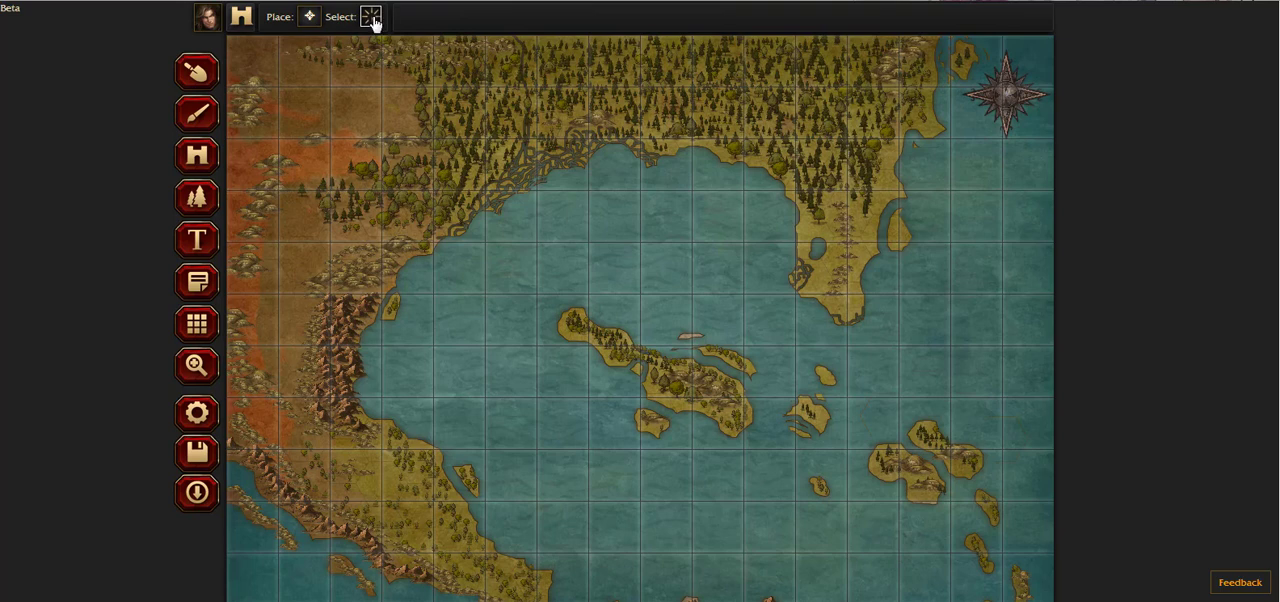
{"action": "left_click", "coordinate": [1003, 94]}
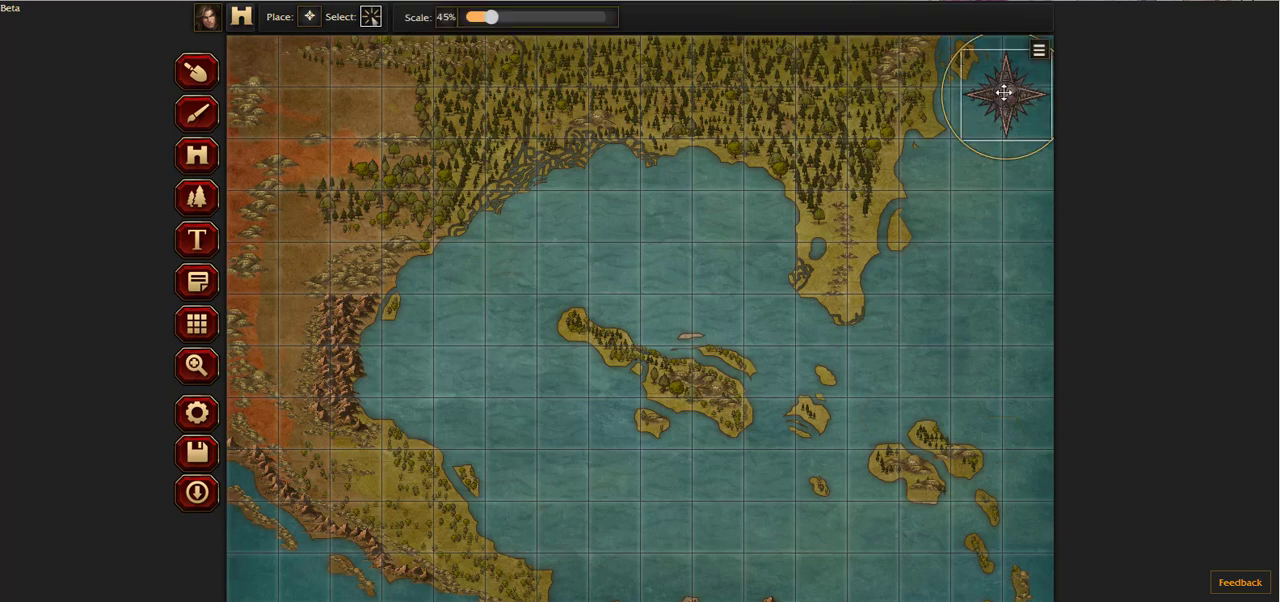
{"action": "left_click", "coordinate": [1039, 50]}
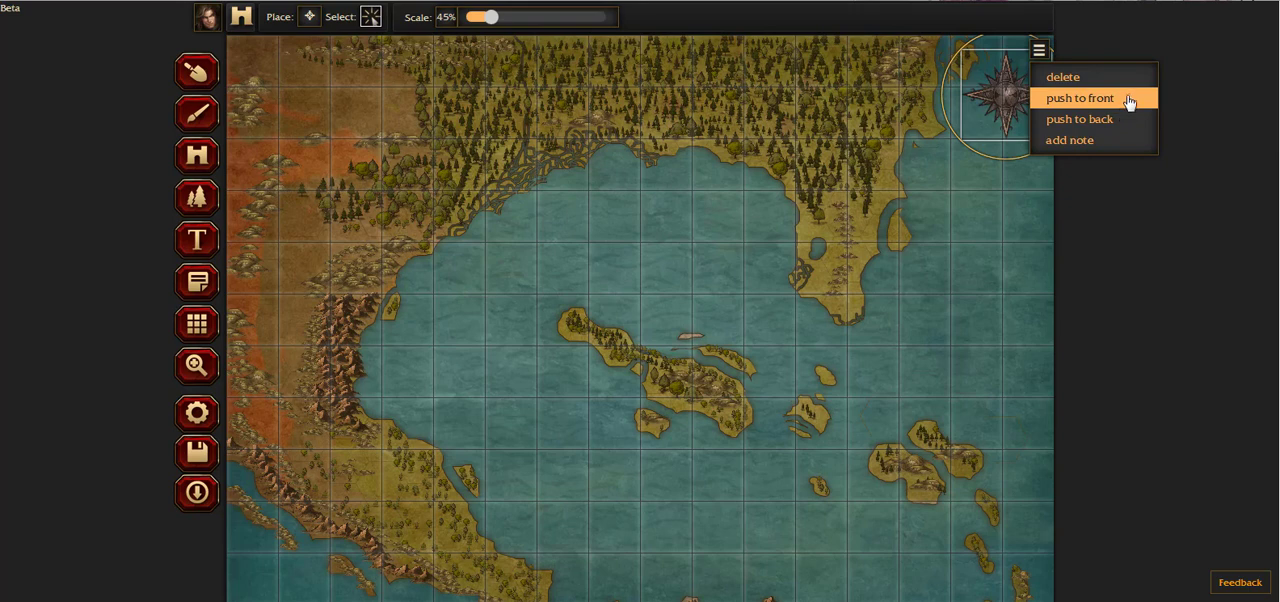
{"action": "left_click", "coordinate": [1128, 100]}
{"action": "left_click", "coordinate": [1039, 49]}
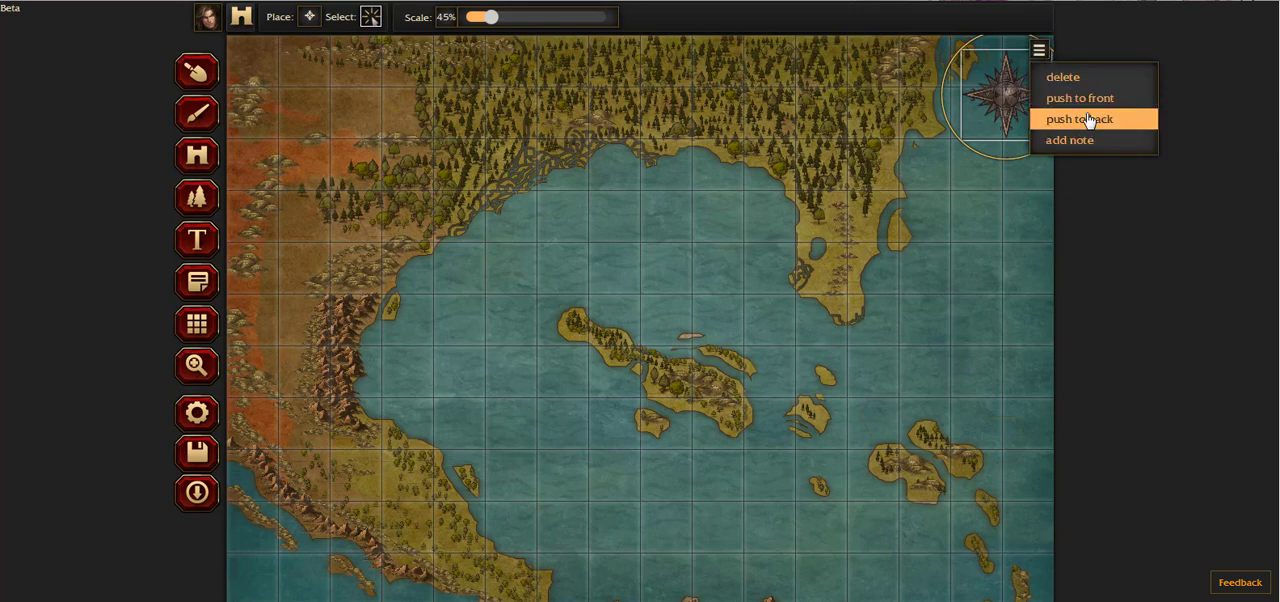
{"action": "left_click", "coordinate": [1073, 119]}
Step: Move the compass slightly southeast and push it to the front
{"action": "mouse_move", "coordinate": [990, 95]}
{"action": "left_mouse_down"}
{"action": "mouse_move", "coordinate": [586, 88]}
{"action": "mouse_move", "coordinate": [1022, 97]}
{"action": "mouse_move", "coordinate": [1010, 99]}
{"action": "left_mouse_up"}
{"action": "left_click", "coordinate": [1039, 49]}
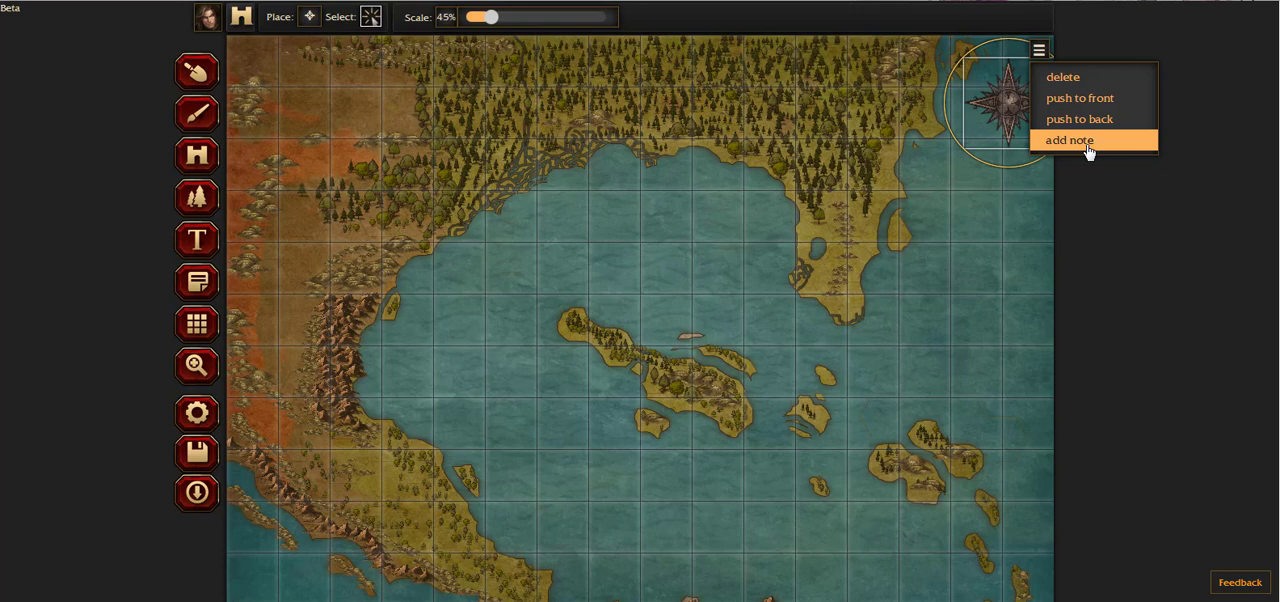
{"action": "left_click", "coordinate": [1095, 104]}
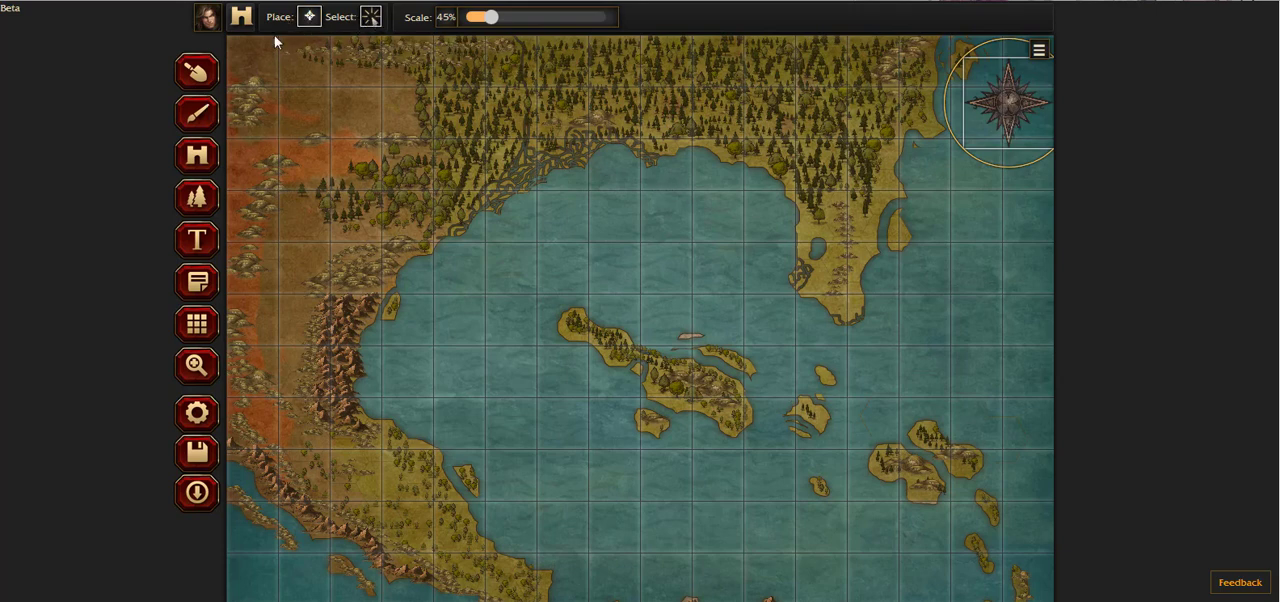
Step: Place a Squid object at 45% scale in the northeastern part of the bay, west of the peninsula
{"action": "left_click", "coordinate": [309, 17]}
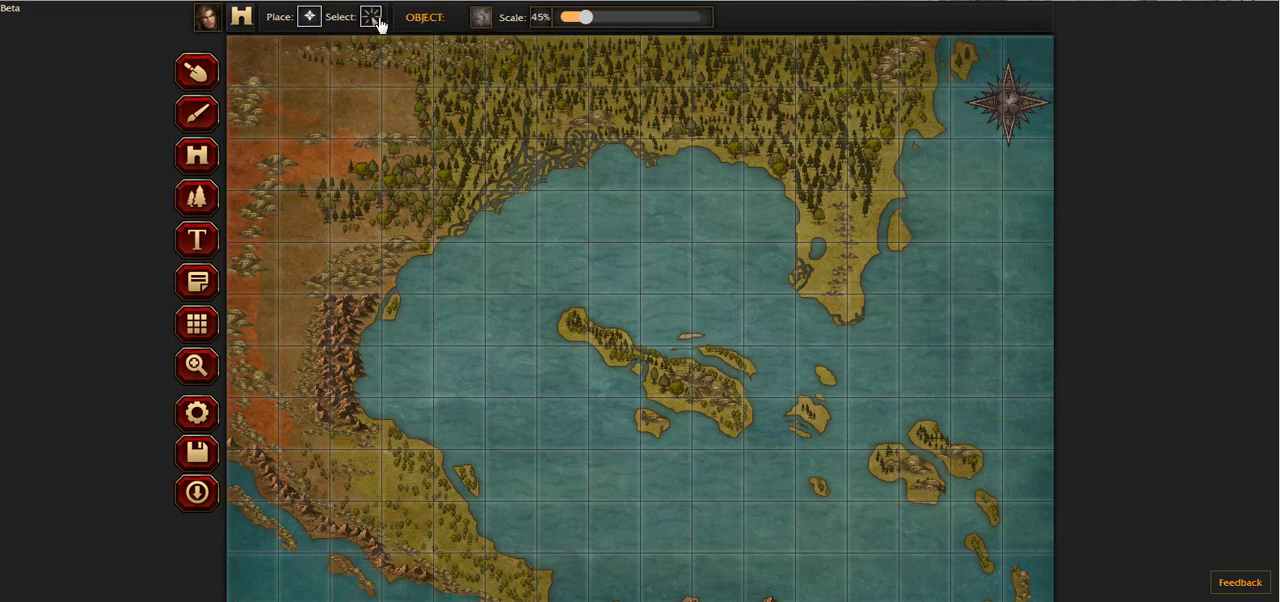
{"action": "left_click", "coordinate": [480, 18]}
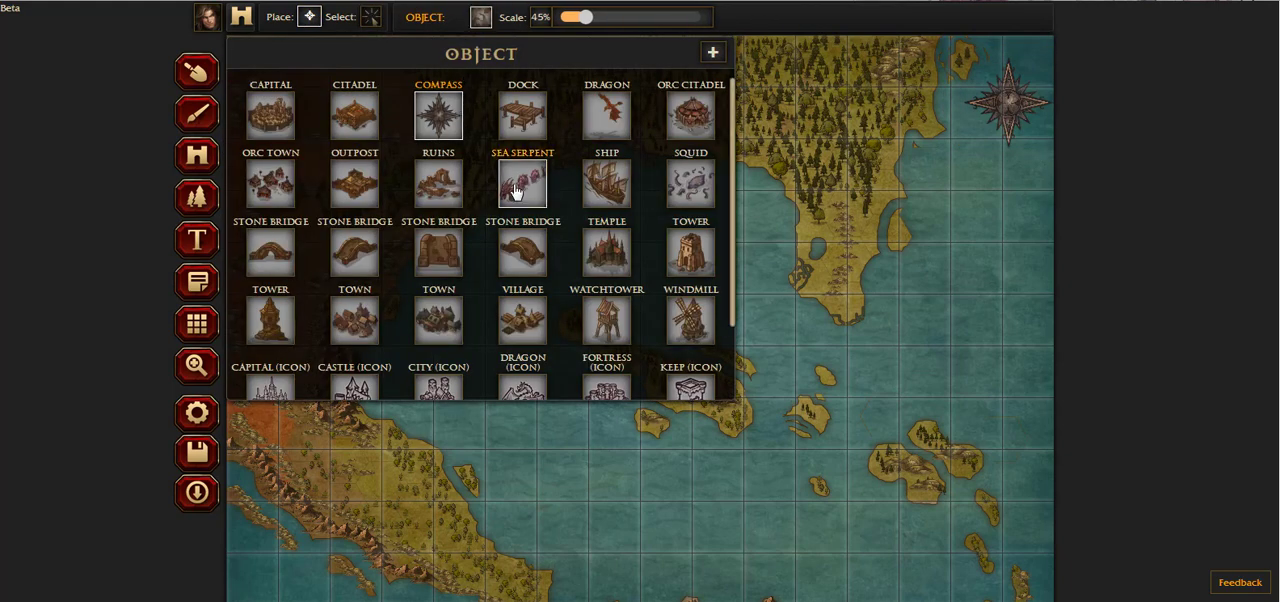
{"action": "left_click", "coordinate": [682, 188]}
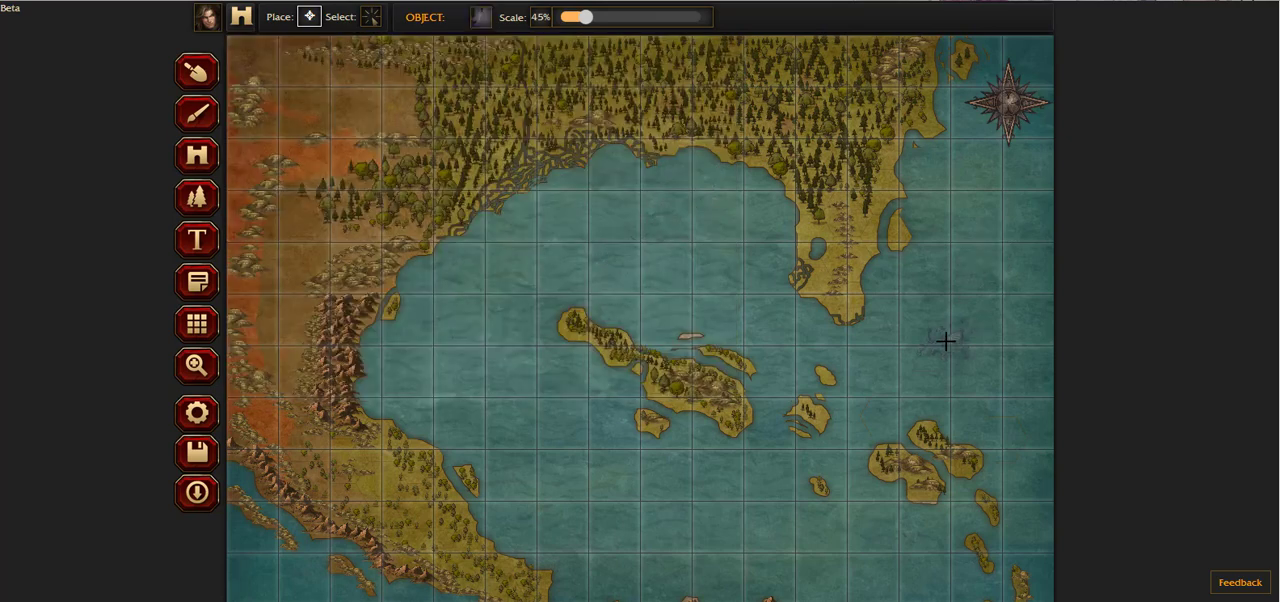
{"action": "scroll", "coordinate": [940, 330], "scroll_direction": "down", "scroll_amount": 1}
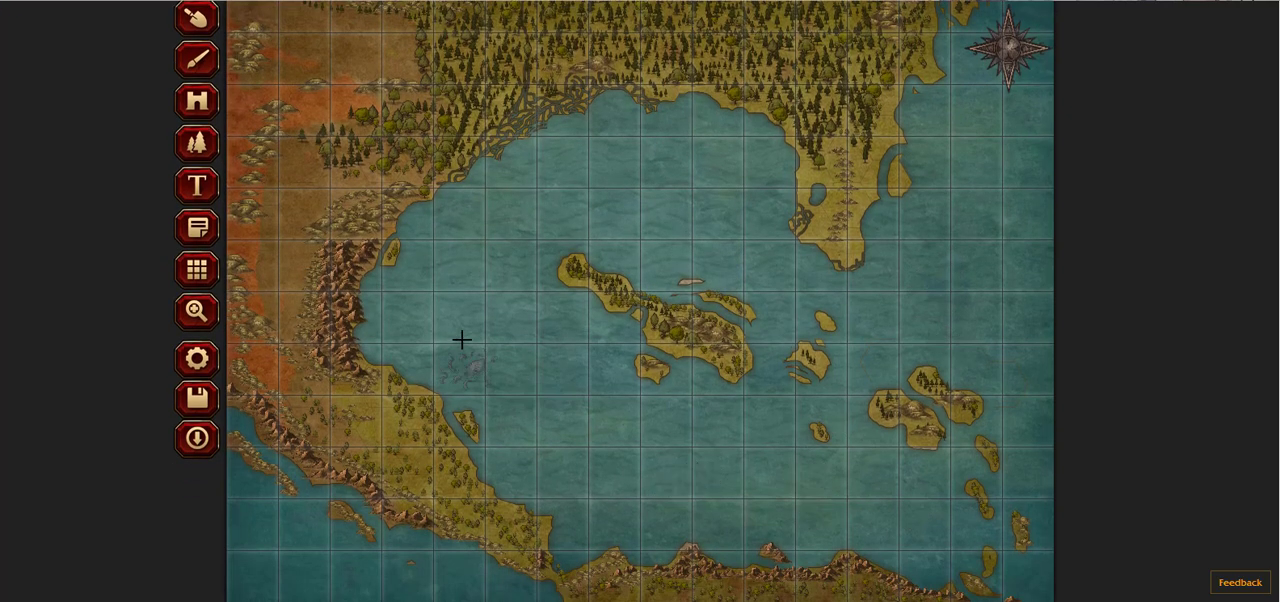
{"action": "left_click", "coordinate": [744, 175]}
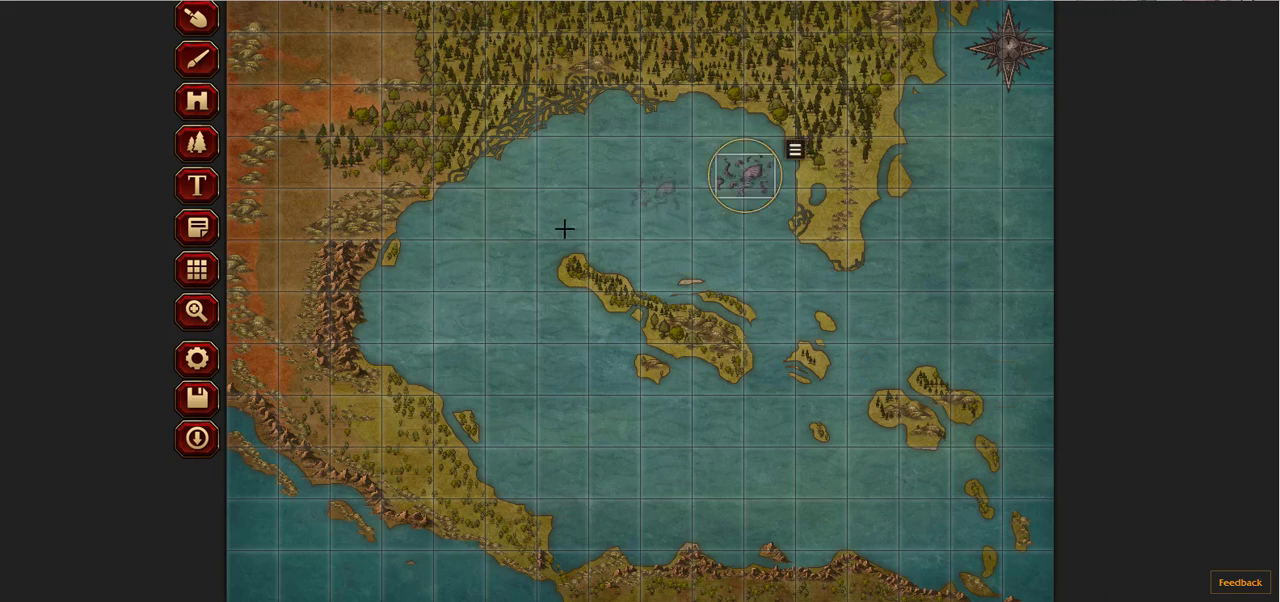
{"action": "scroll", "coordinate": [604, 110], "scroll_direction": "up", "scroll_amount": 1}
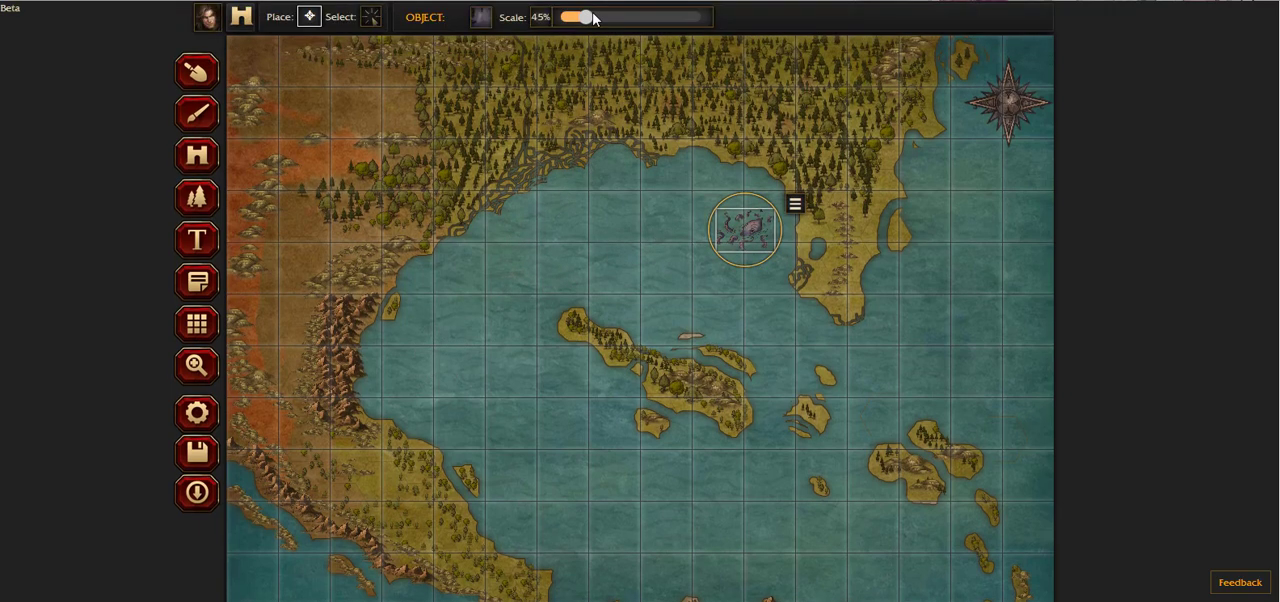
Step: Place a Sea Serpent object at 45% scale in the open sea southeast of the peninsula
{"action": "left_click", "coordinate": [484, 20]}
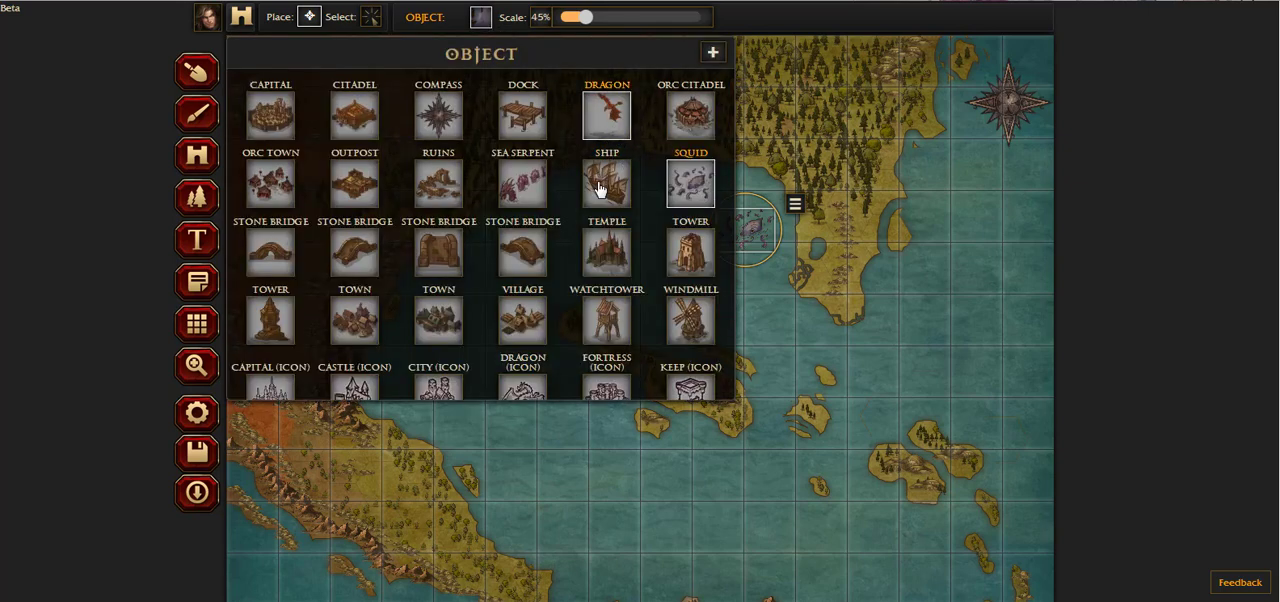
{"action": "left_click", "coordinate": [528, 200]}
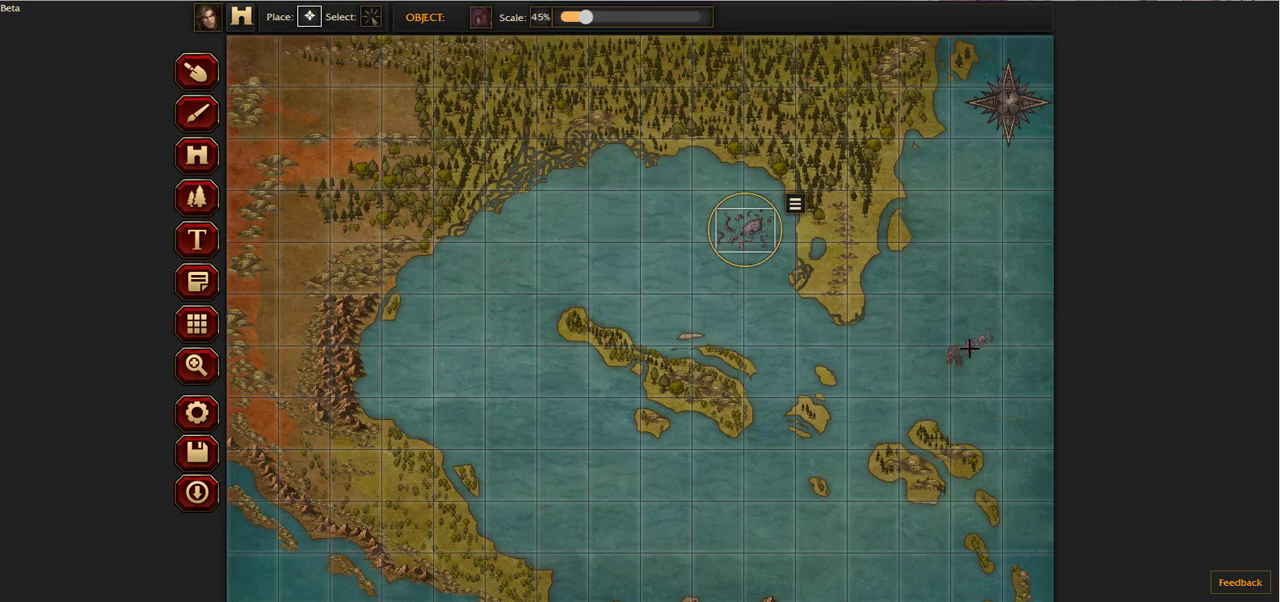
{"action": "left_click", "coordinate": [969, 347]}
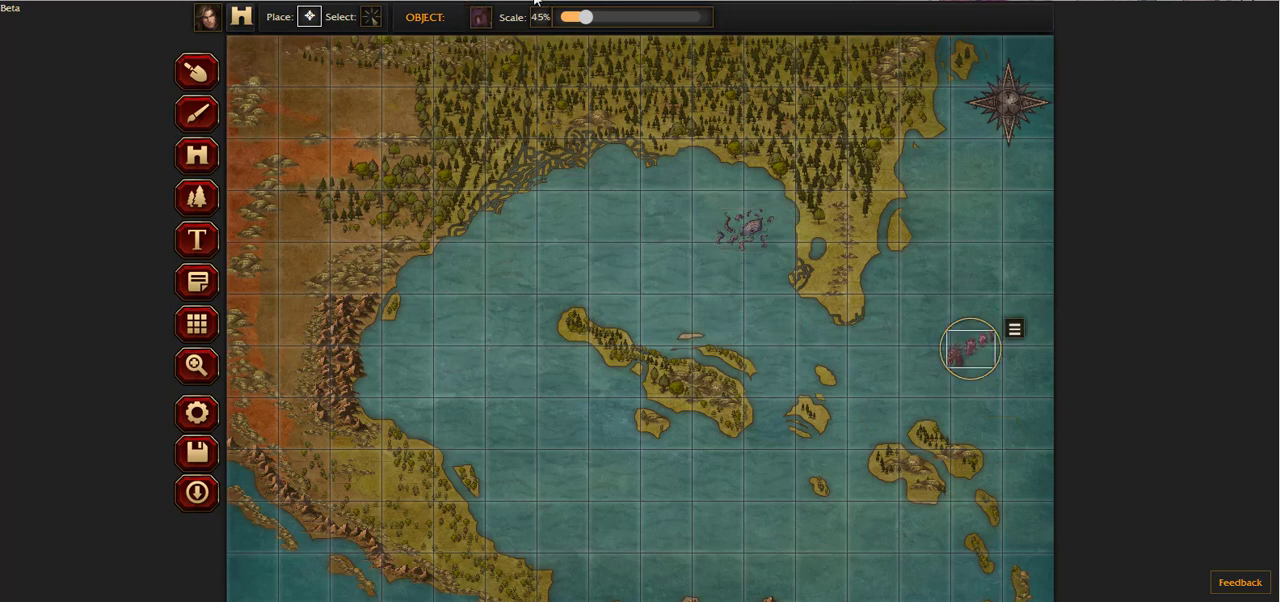
Step: Place a Ship object in the northwestern part of the bay and set its scale to 30%
{"action": "left_click", "coordinate": [481, 17]}
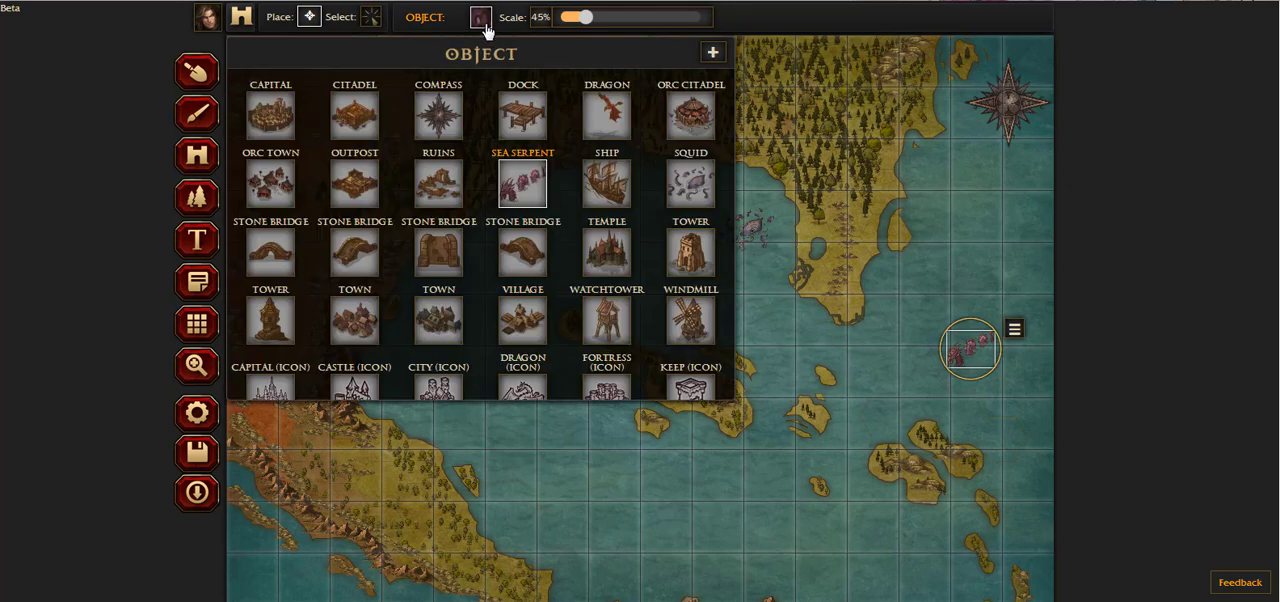
{"action": "left_click", "coordinate": [627, 198]}
{"action": "left_click", "coordinate": [544, 253]}
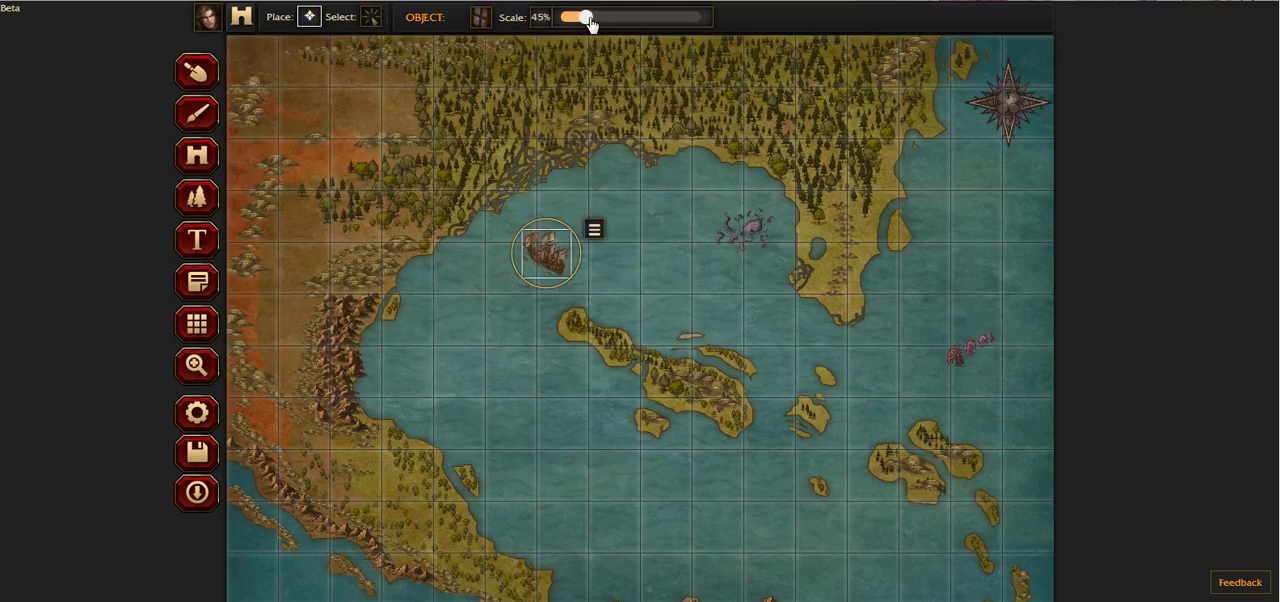
{"action": "left_click_drag", "start_coordinate": [585, 22], "coordinate": [572, 20]}
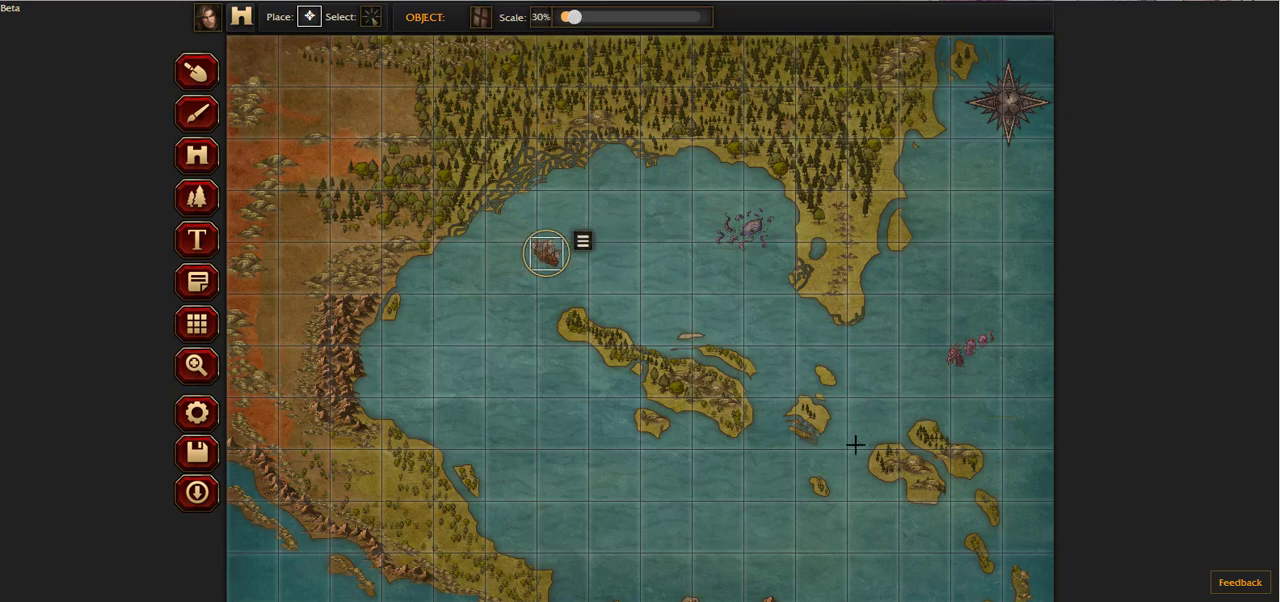
Step: Place a Dragon object over the northwestern desert, set its scale to 64% and move it slightly south
{"action": "left_click", "coordinate": [480, 18]}
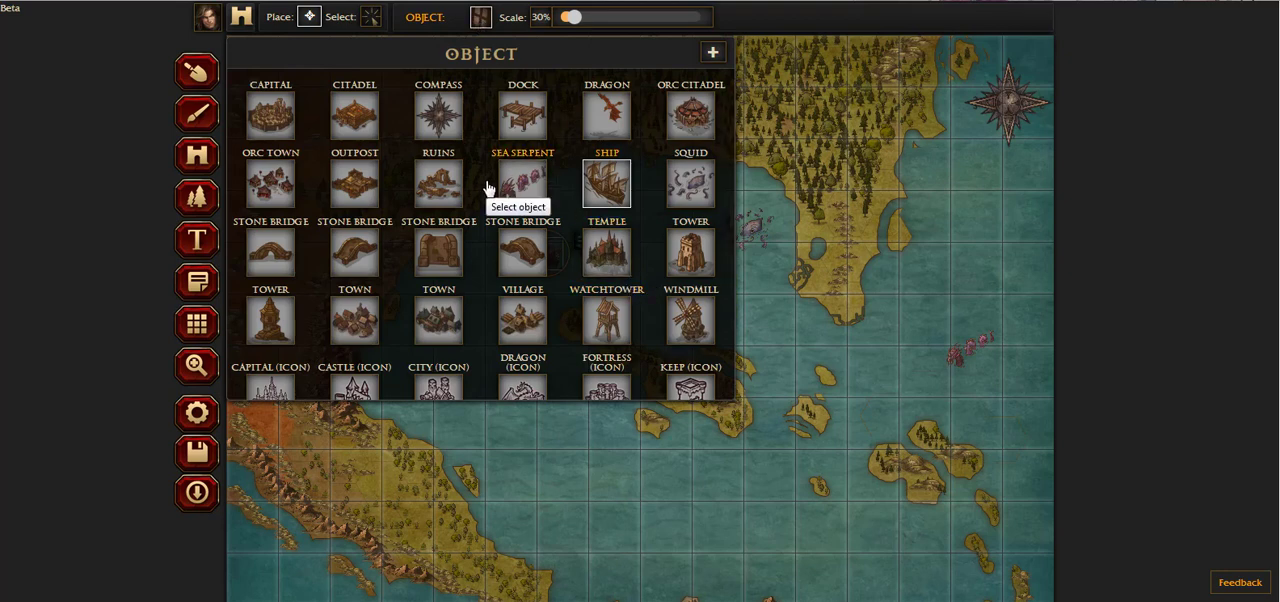
{"action": "left_click", "coordinate": [606, 130]}
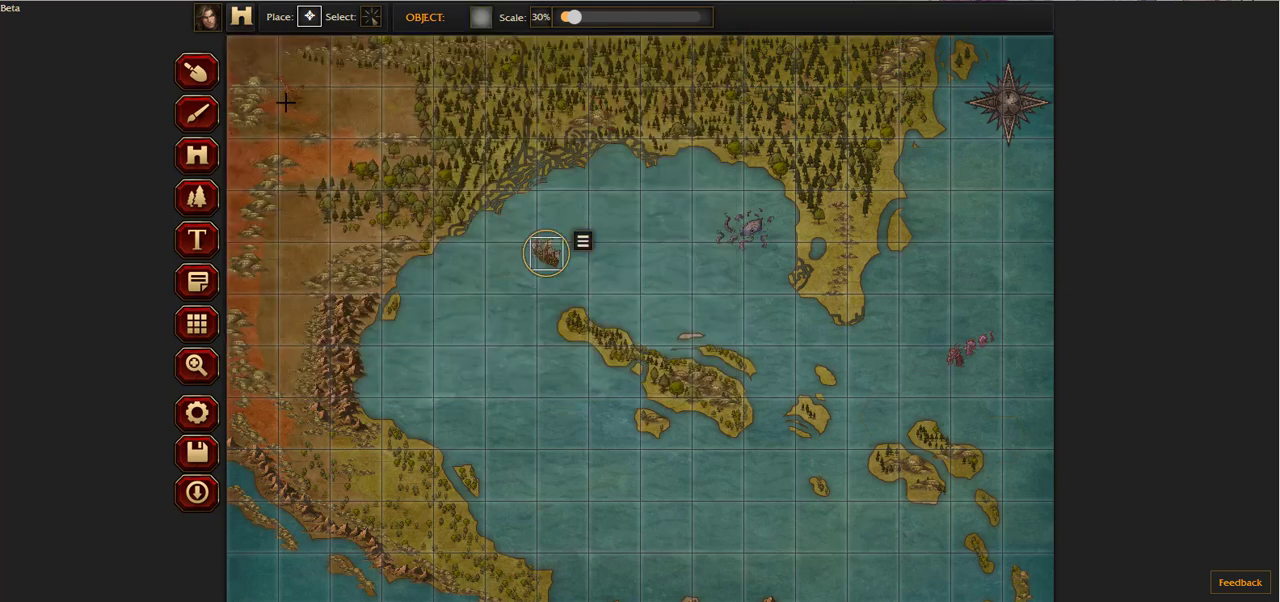
{"action": "left_click", "coordinate": [286, 102]}
{"action": "left_click_drag", "start_coordinate": [571, 17], "coordinate": [598, 18]}
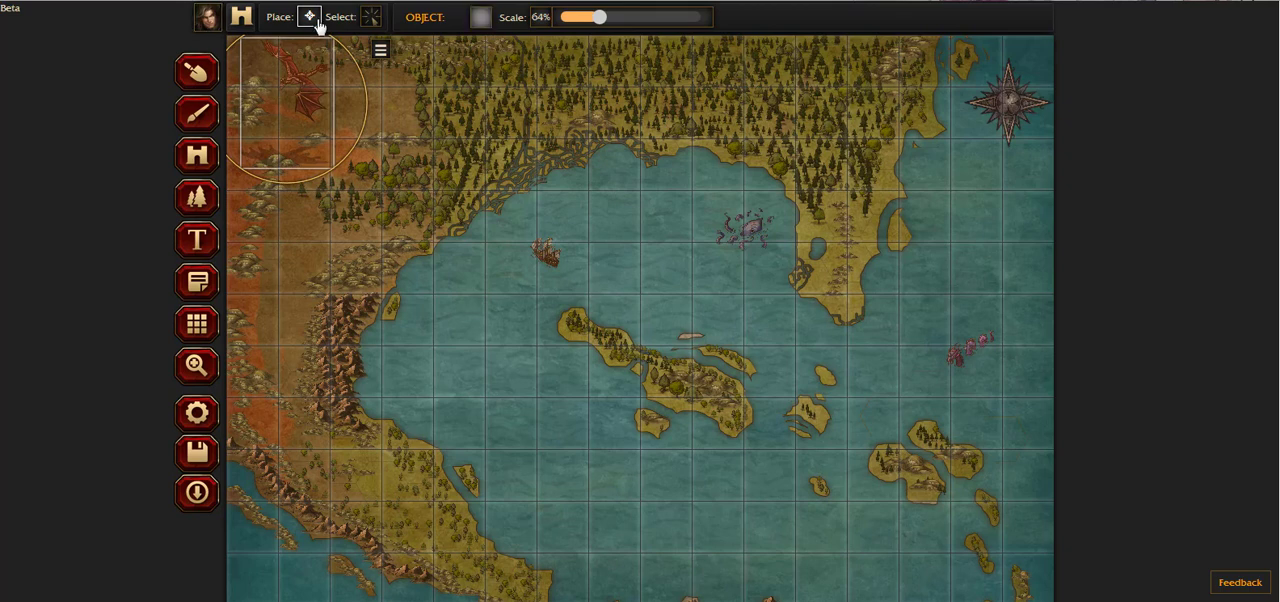
{"action": "left_click_drag", "start_coordinate": [297, 89], "coordinate": [306, 133]}
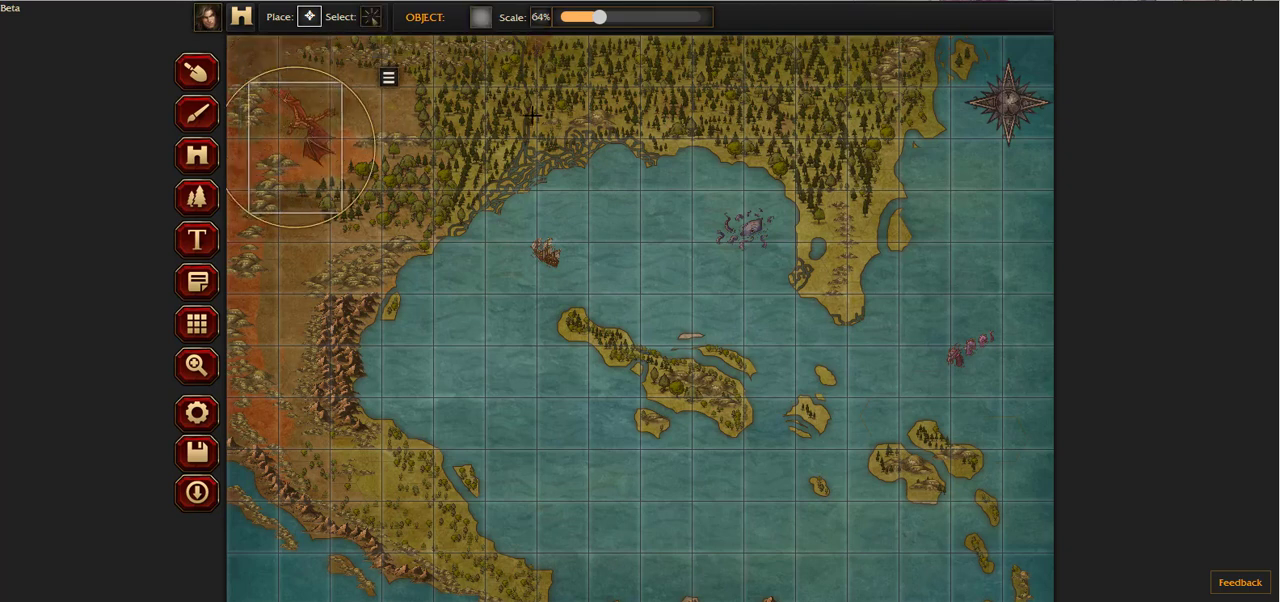
{"action": "scroll", "coordinate": [535, 255], "scroll_direction": "down", "scroll_amount": 1}
{"action": "scroll", "coordinate": [550, 210], "scroll_direction": "up", "scroll_amount": 1}
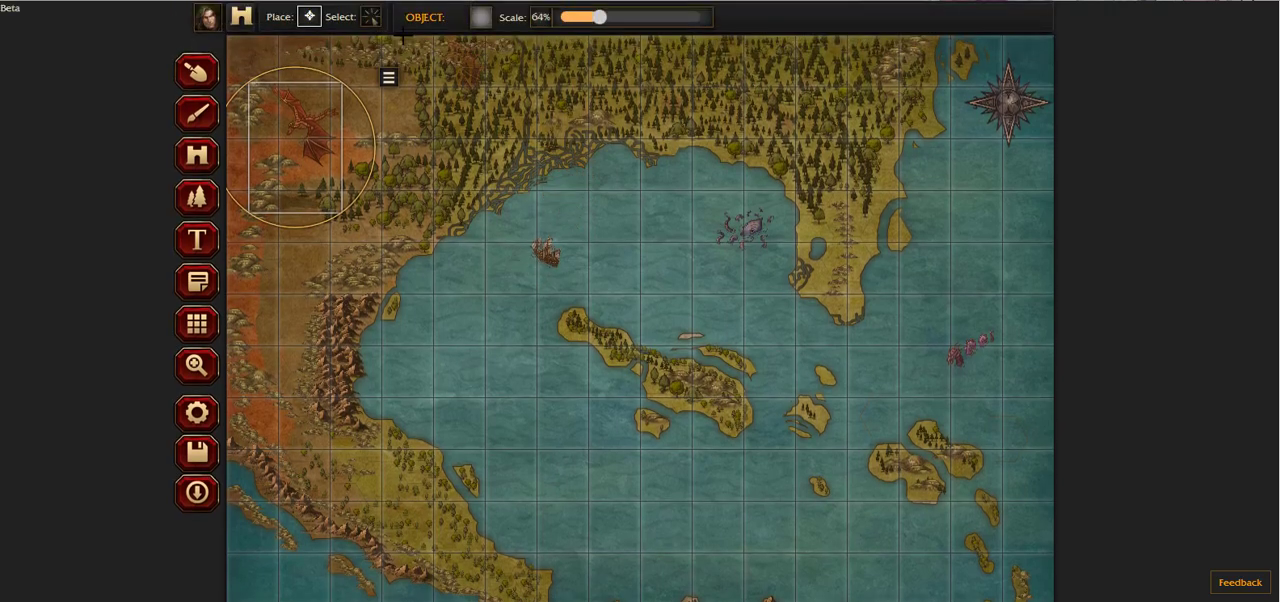
Step: Place a Dragon (Icon) object at 64% scale on the southern end of the mountains along the bay's western shore
{"action": "left_click", "coordinate": [481, 17]}
{"action": "scroll", "coordinate": [700, 274], "scroll_direction": "down", "scroll_amount": 1}
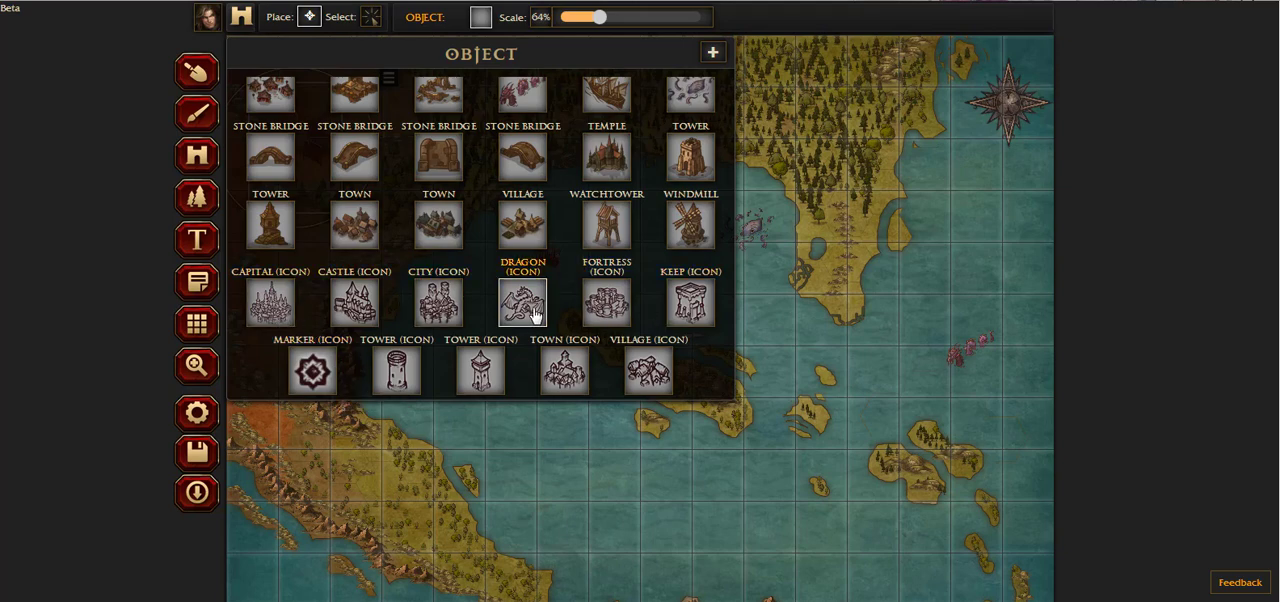
{"action": "scroll", "coordinate": [540, 310], "scroll_direction": "up", "scroll_amount": 1}
{"action": "scroll", "coordinate": [540, 310], "scroll_direction": "down", "scroll_amount": 1}
{"action": "left_click", "coordinate": [536, 314]}
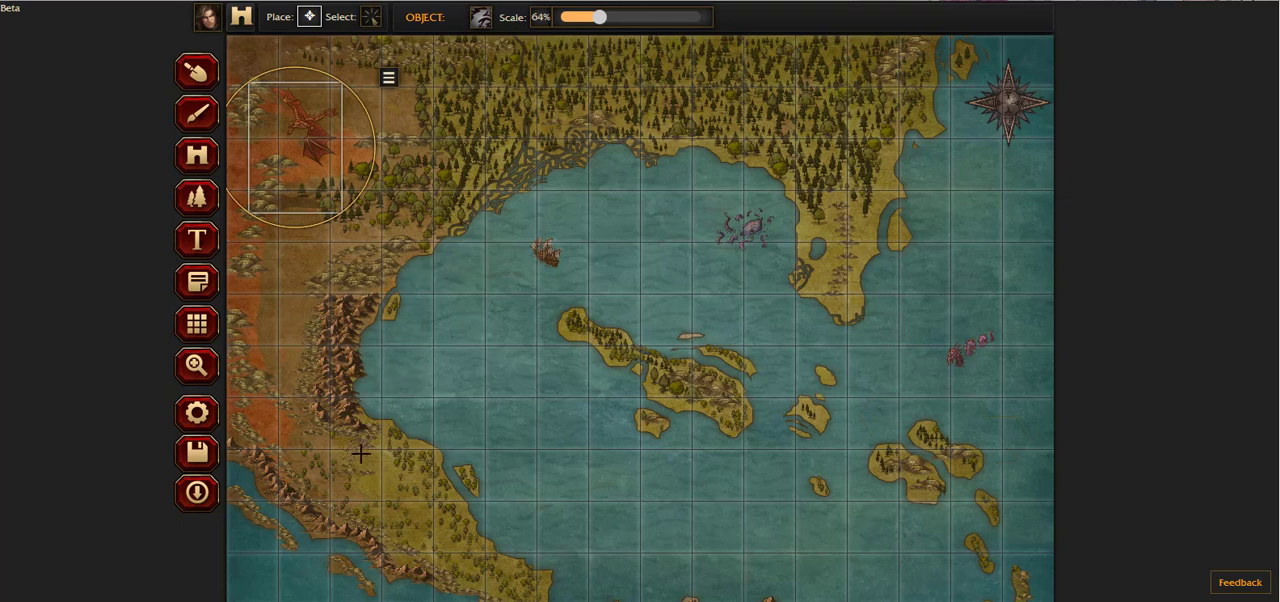
{"action": "left_click", "coordinate": [345, 408]}
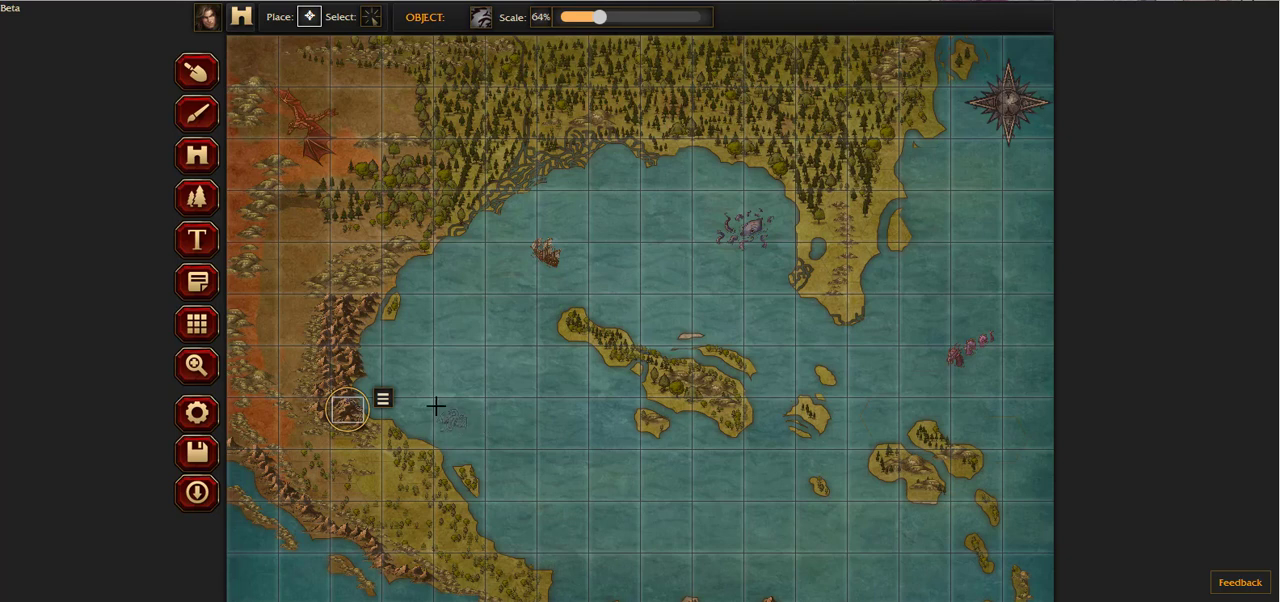
Step: Push the dragon icon to the front and move it north into the middle of the western mountains
{"action": "left_click", "coordinate": [383, 399]}
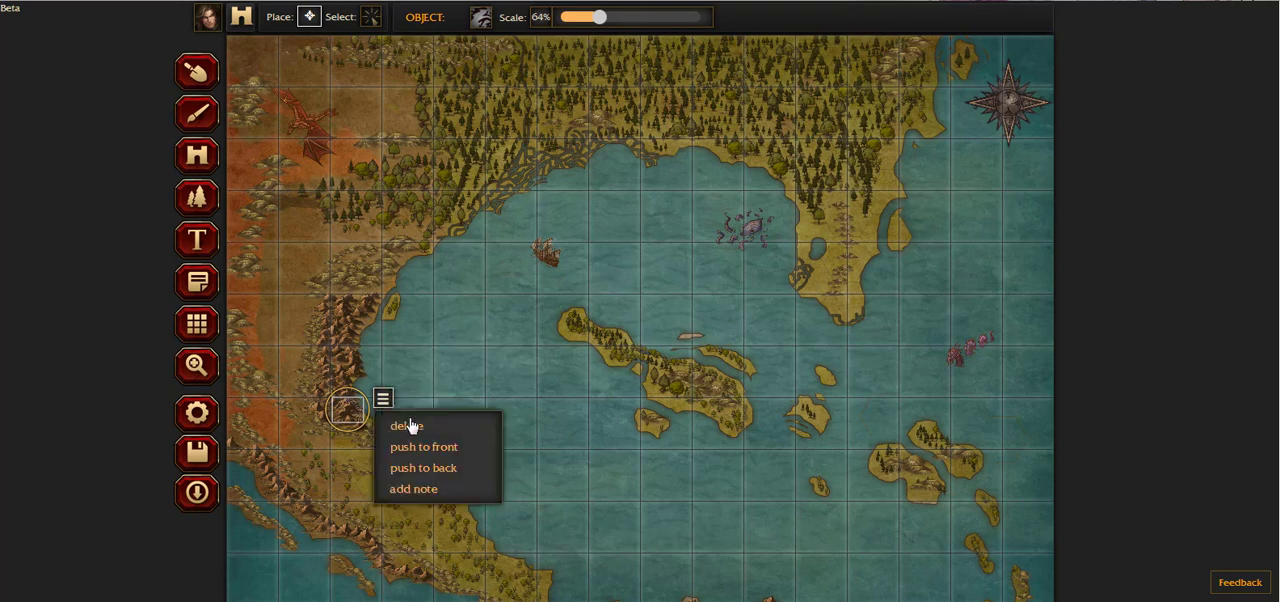
{"action": "left_click", "coordinate": [457, 466]}
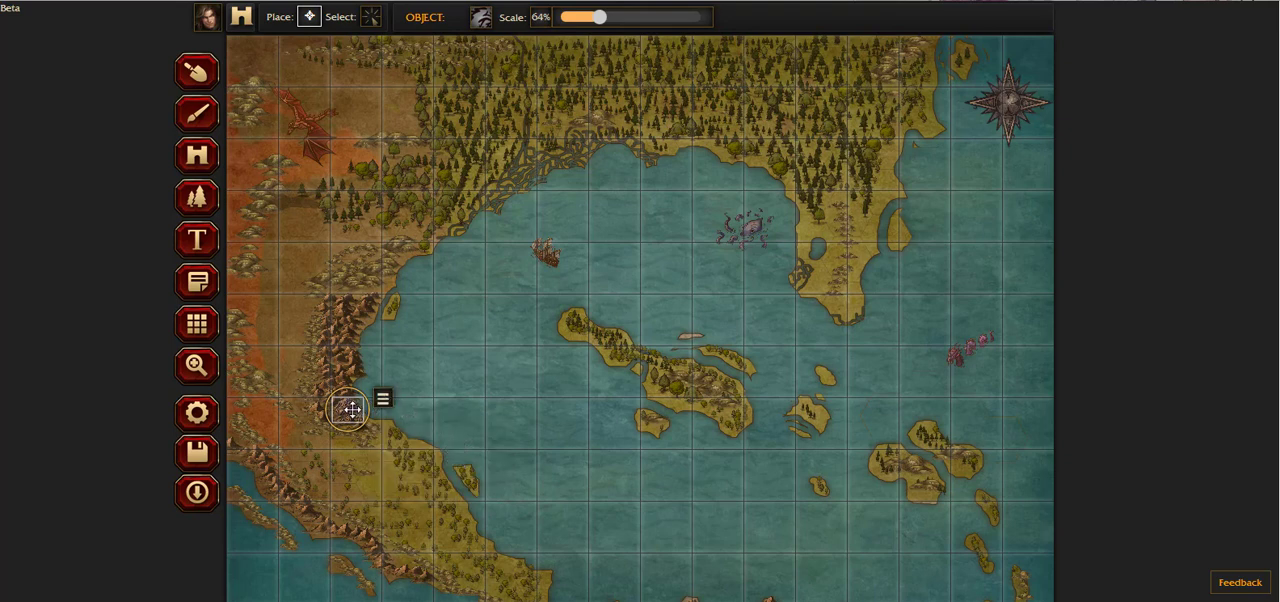
{"action": "left_click_drag", "start_coordinate": [352, 409], "coordinate": [351, 361]}
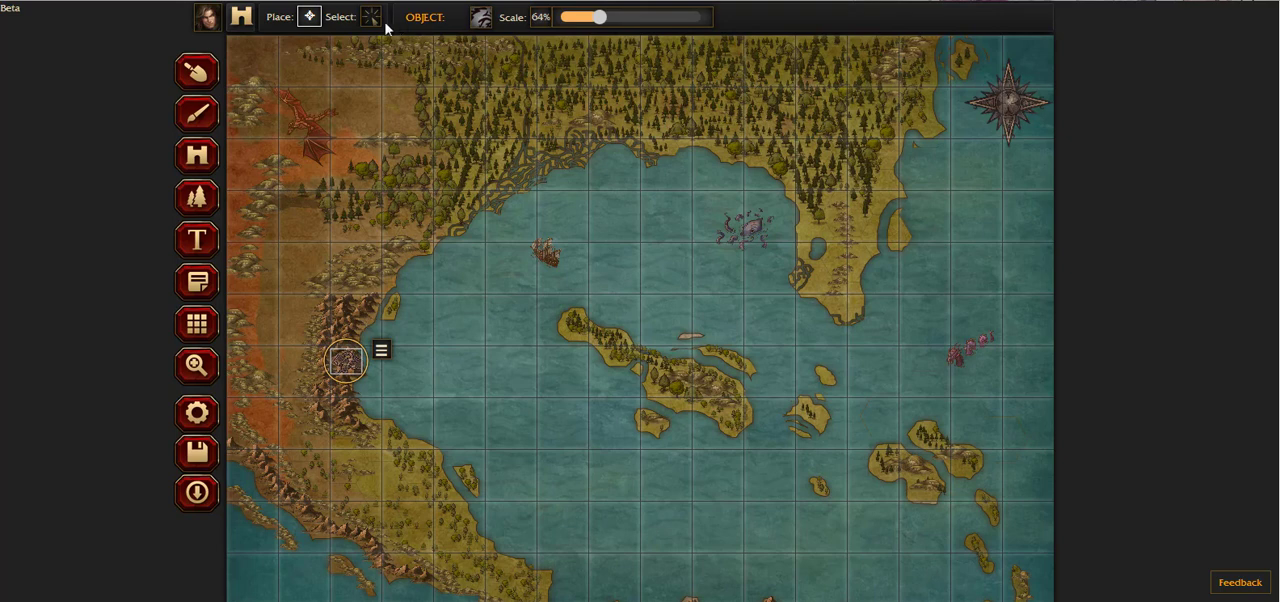
Step: Place Marker (Icon) objects on the southwestern land bridge and on the central and eastern islands, using a 90% scale for the island markers
{"action": "left_click", "coordinate": [483, 18]}
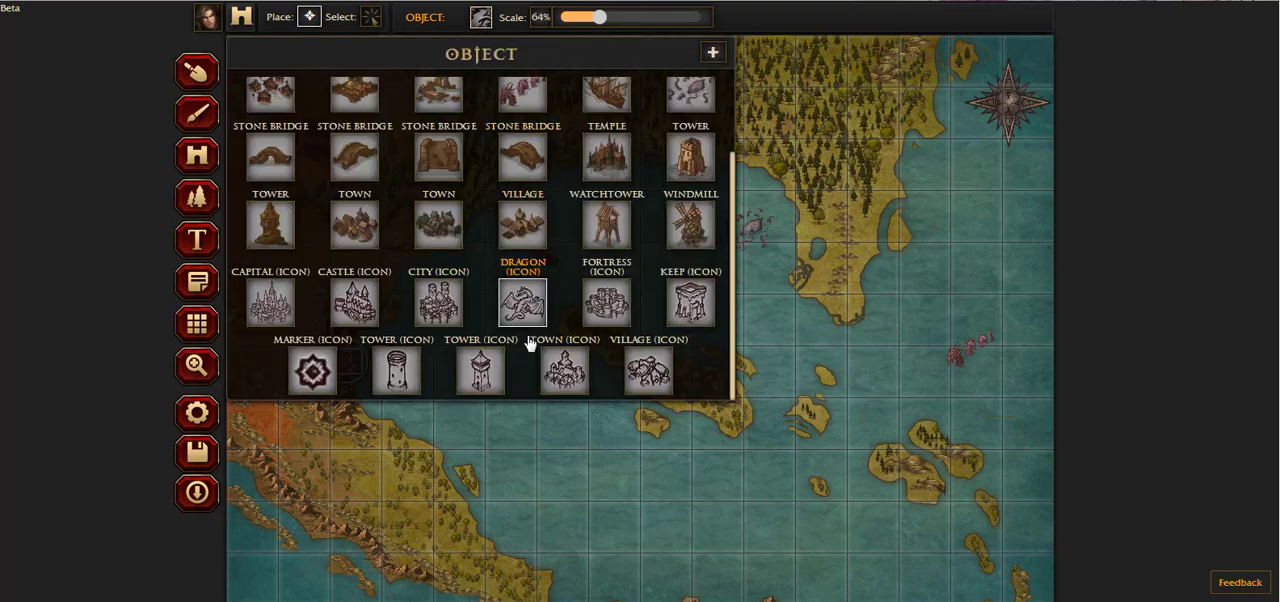
{"action": "left_click", "coordinate": [310, 371]}
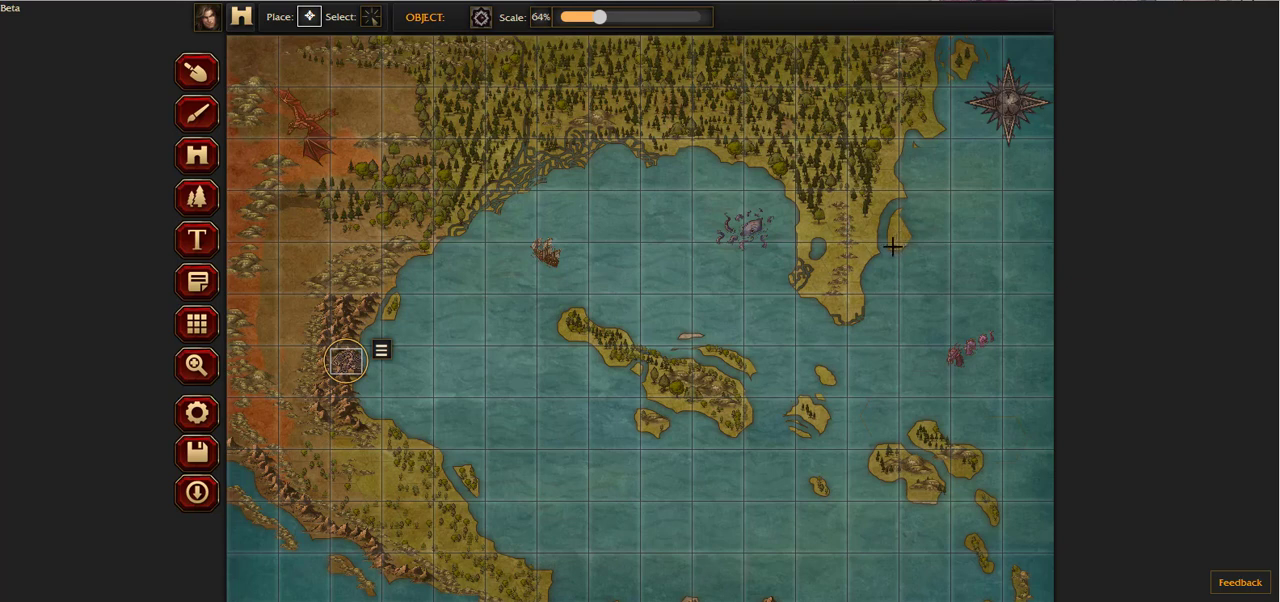
{"action": "scroll", "coordinate": [930, 356], "scroll_direction": "down", "scroll_amount": 1}
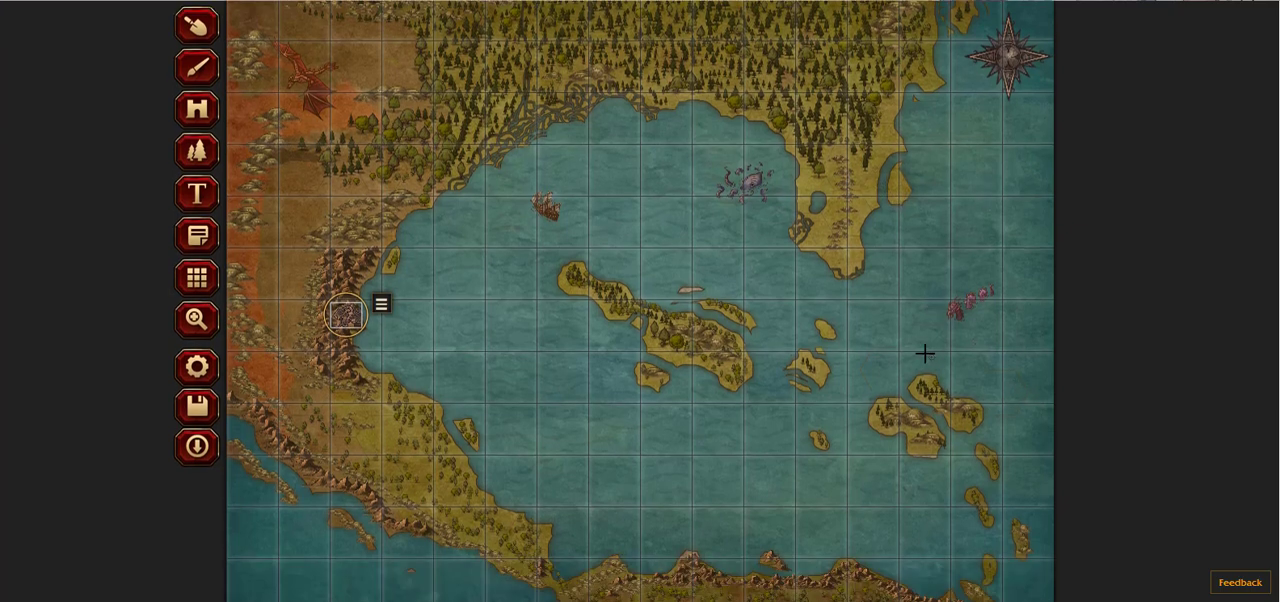
{"action": "left_click", "coordinate": [551, 573]}
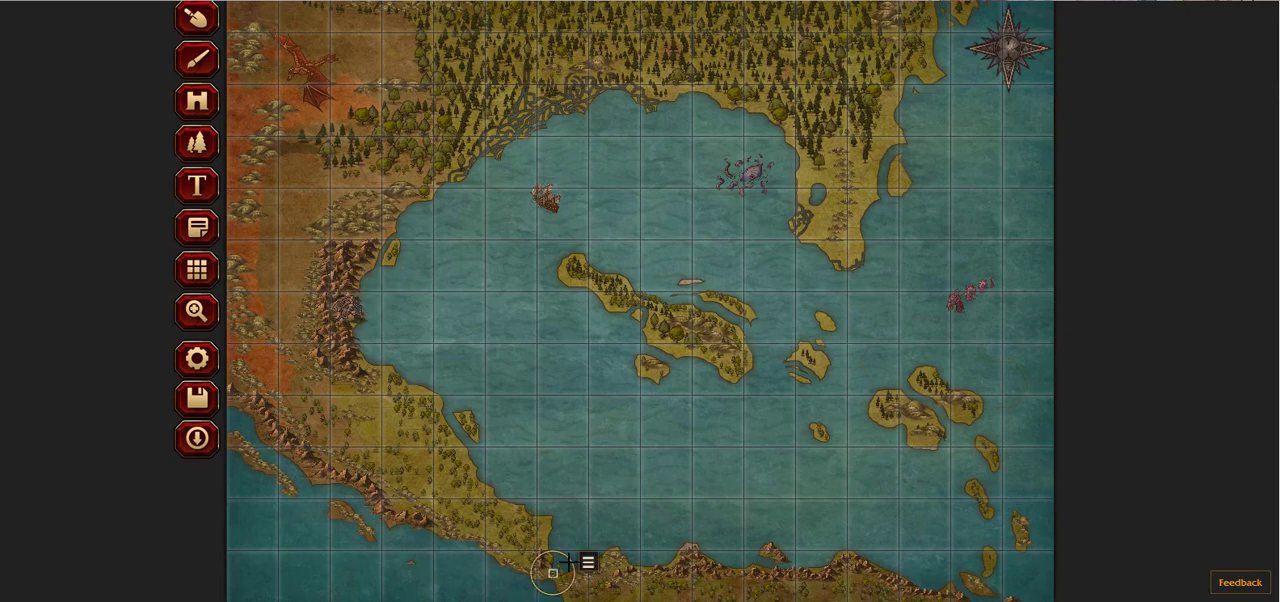
{"action": "scroll", "coordinate": [578, 110], "scroll_direction": "up", "scroll_amount": 1}
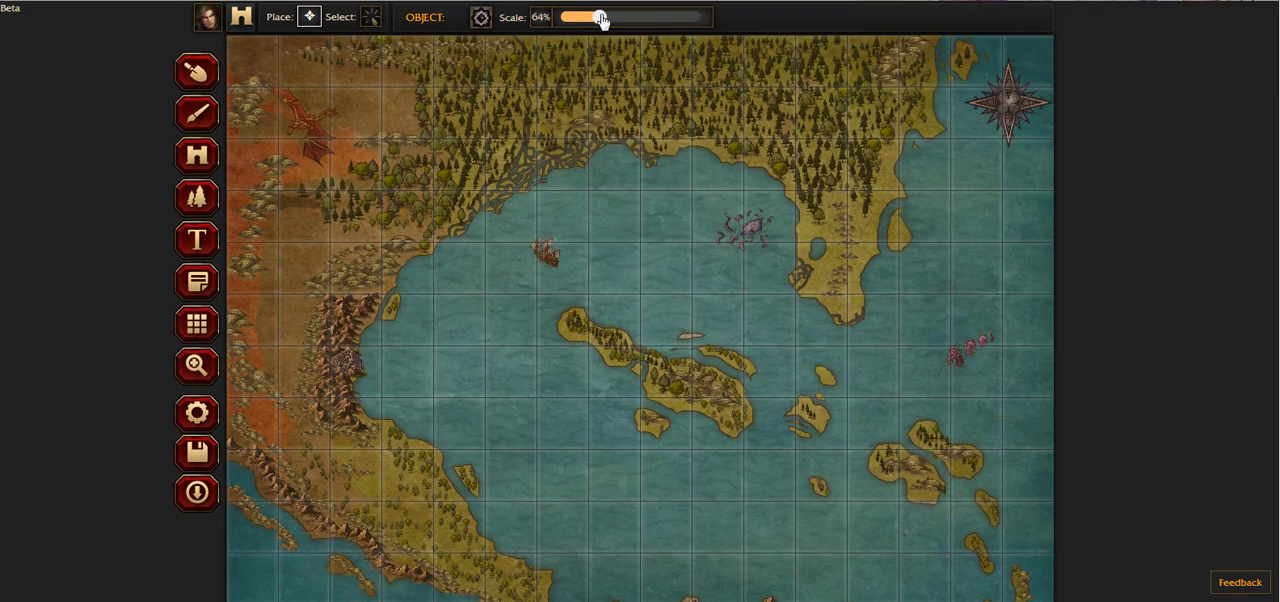
{"action": "scroll", "coordinate": [641, 258], "scroll_direction": "down", "scroll_amount": 1}
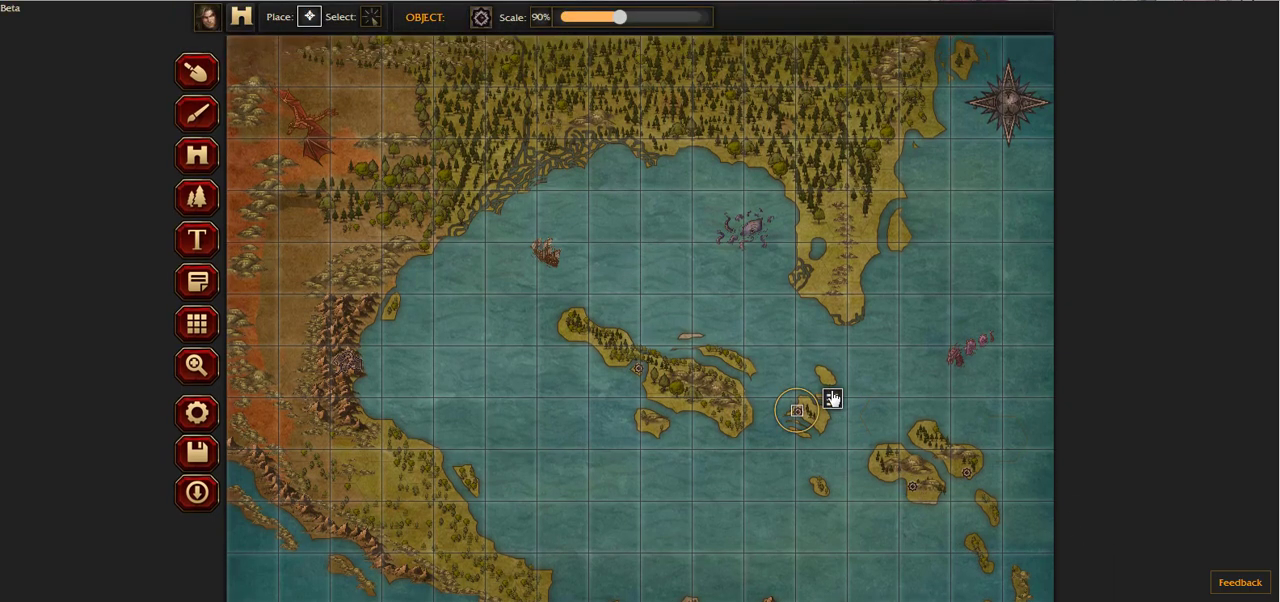
Step: Place markers at the eastern peninsula's southwestern edge, on the northeastern coast, on the southwestern islet and just south of the western mountains
{"action": "left_click", "coordinate": [806, 291]}
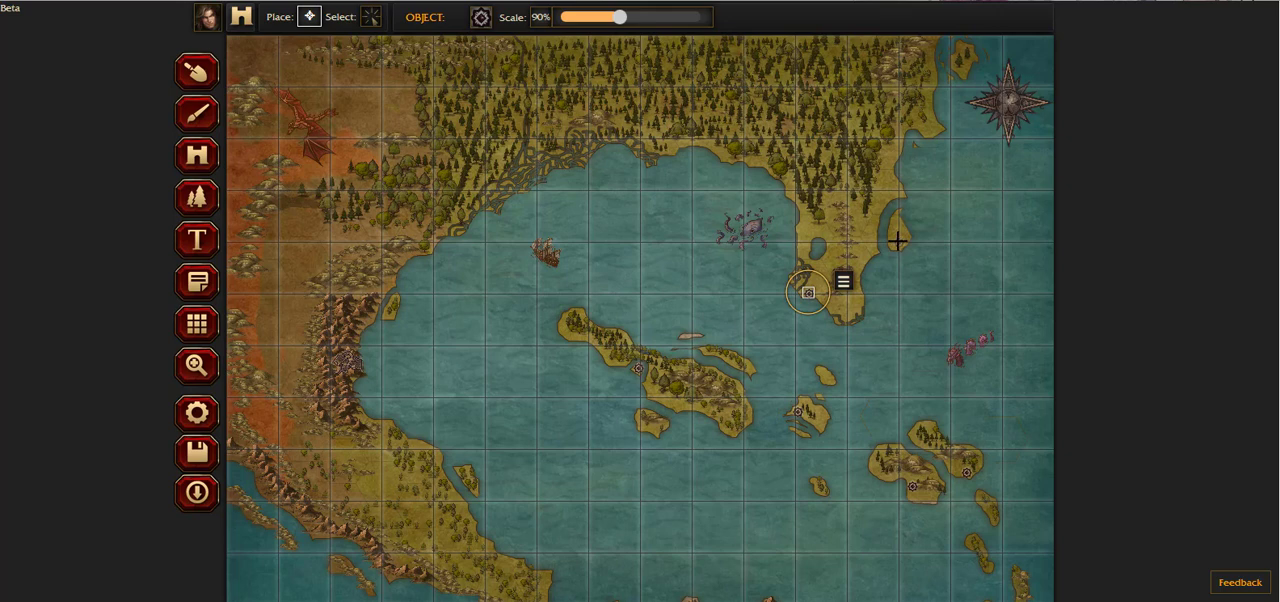
{"action": "left_click", "coordinate": [930, 131]}
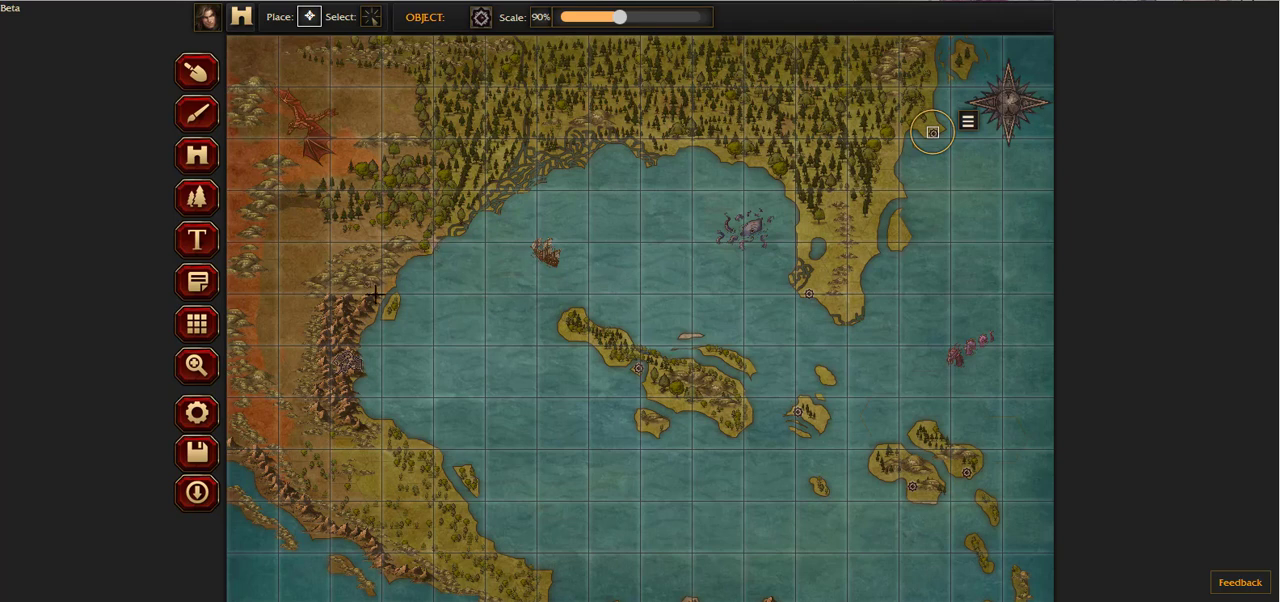
{"action": "scroll", "coordinate": [461, 437], "scroll_direction": "down", "scroll_amount": 1}
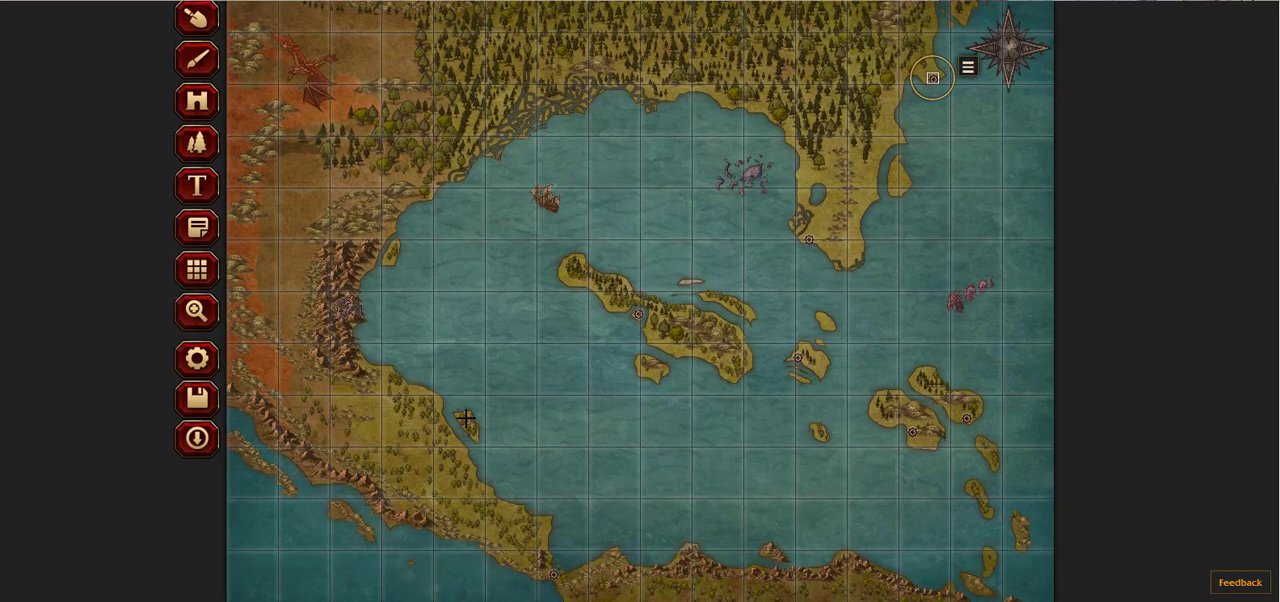
{"action": "left_click", "coordinate": [465, 414]}
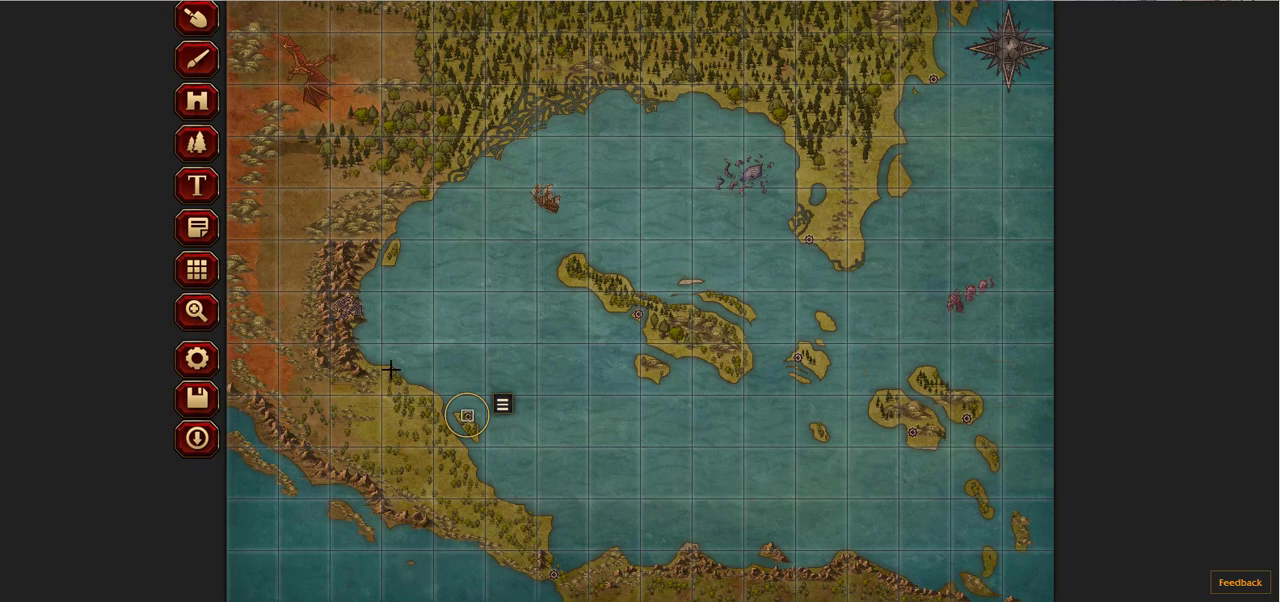
{"action": "left_click", "coordinate": [330, 394]}
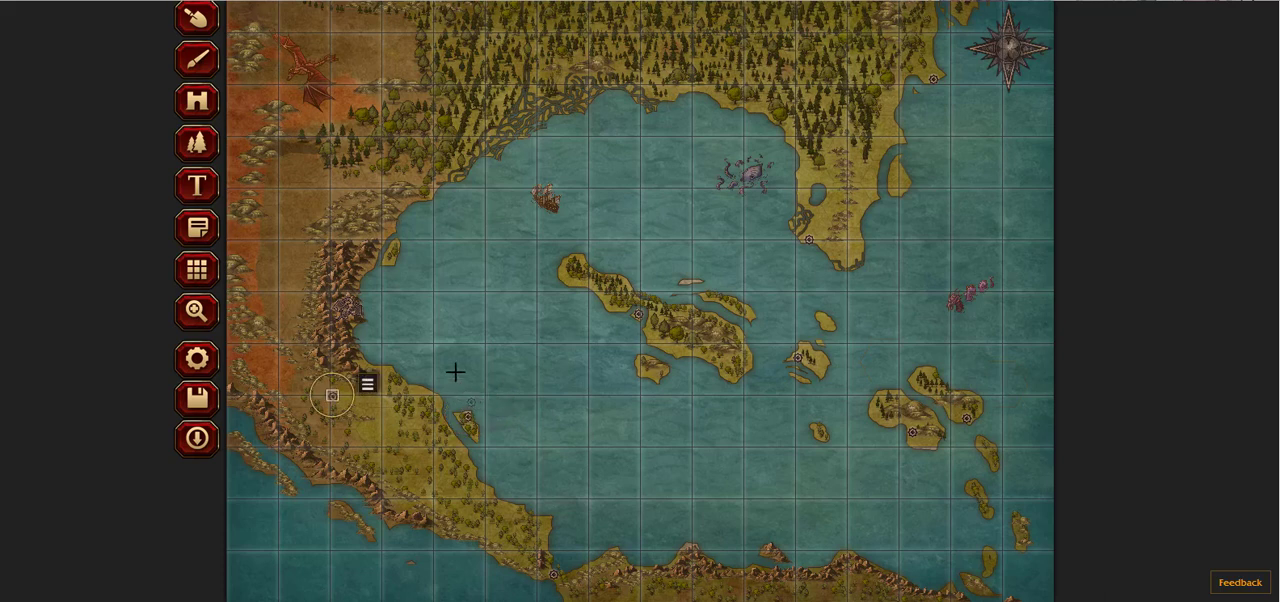
Step: Enlarge the marker south of the western mountains to 163% and place another on the coast east of it at 79% scale
{"action": "scroll", "coordinate": [534, 163], "scroll_direction": "up", "scroll_amount": 1}
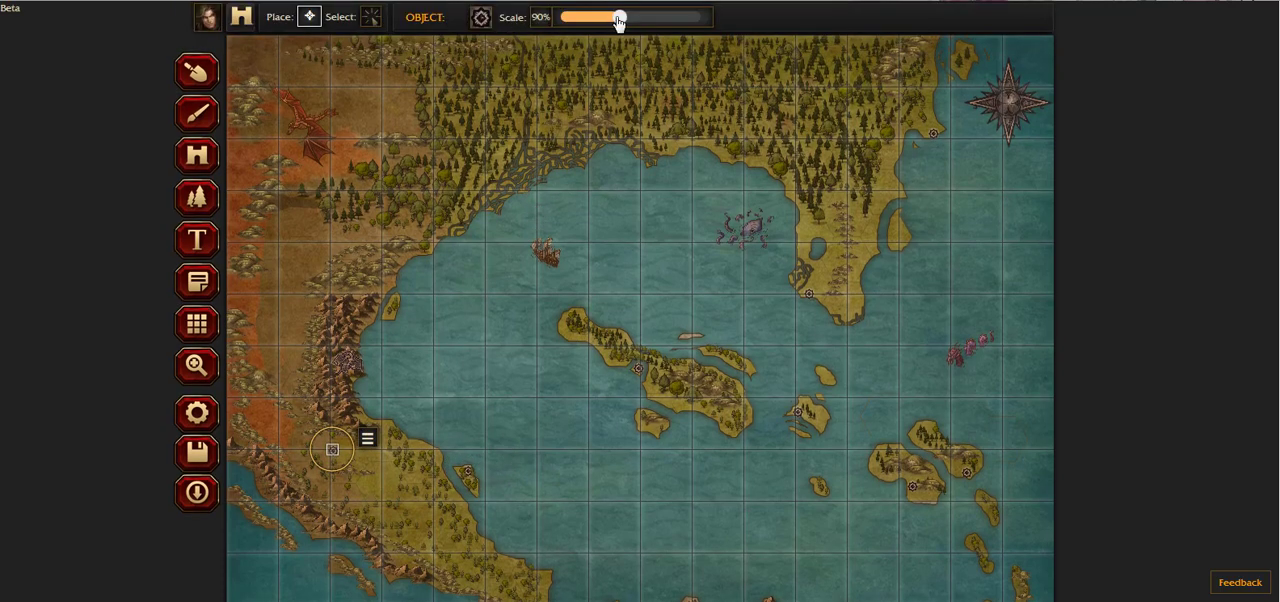
{"action": "left_click_drag", "start_coordinate": [620, 18], "coordinate": [680, 22]}
{"action": "left_click", "coordinate": [314, 233]}
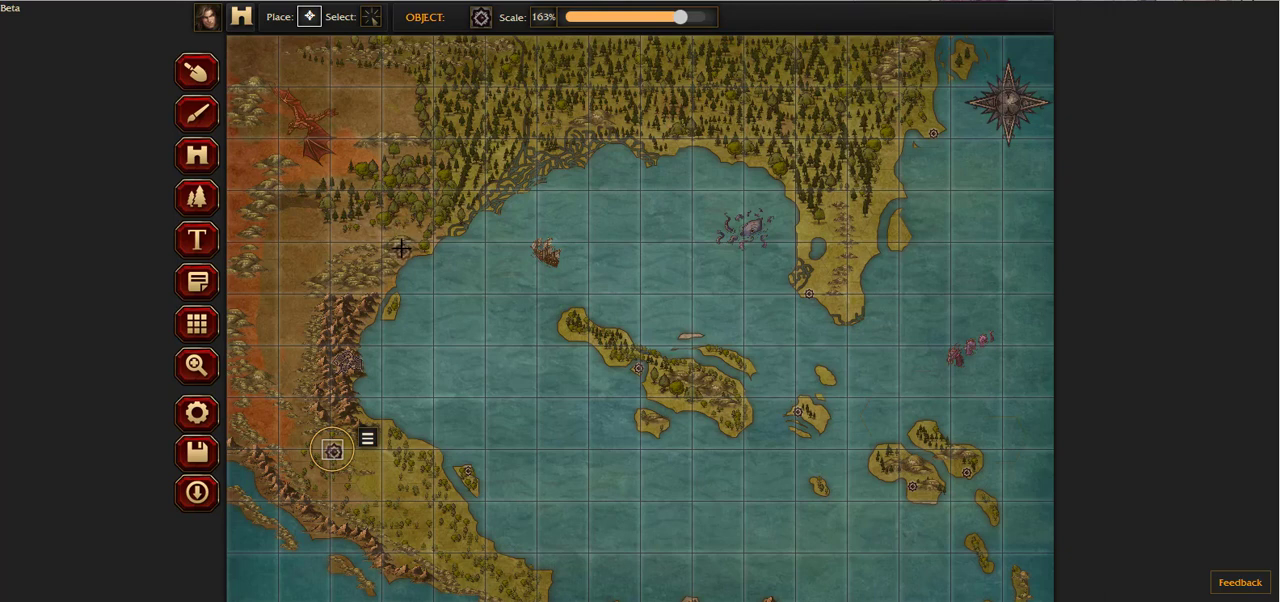
{"action": "left_click", "coordinate": [407, 439]}
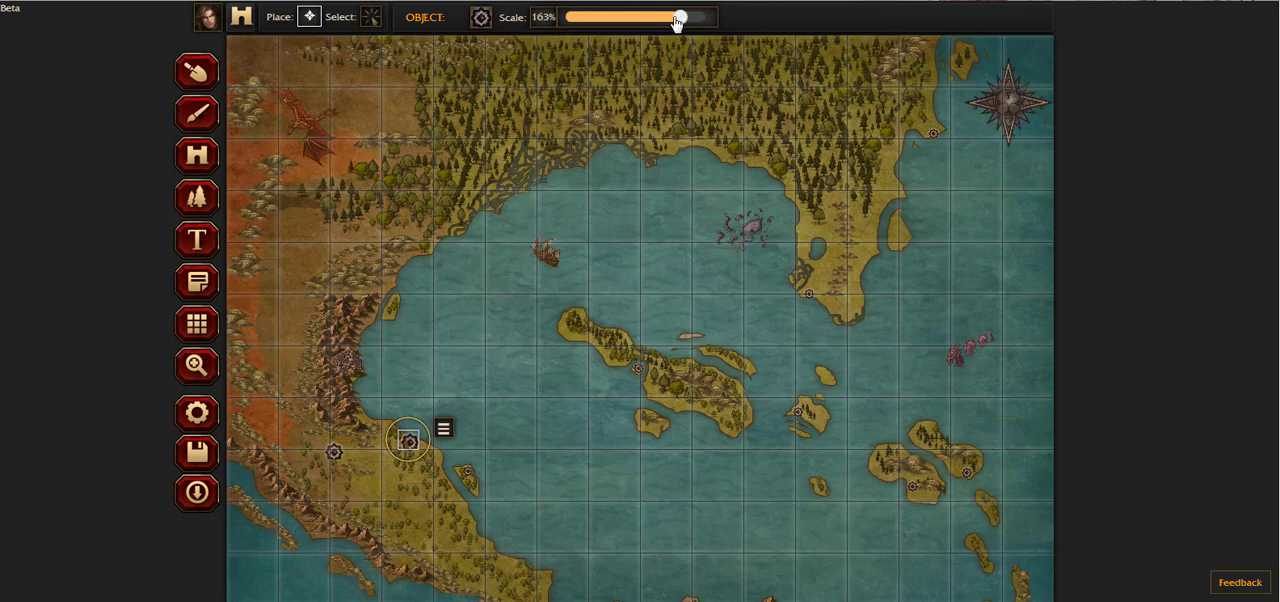
{"action": "left_click_drag", "start_coordinate": [680, 17], "coordinate": [610, 18]}
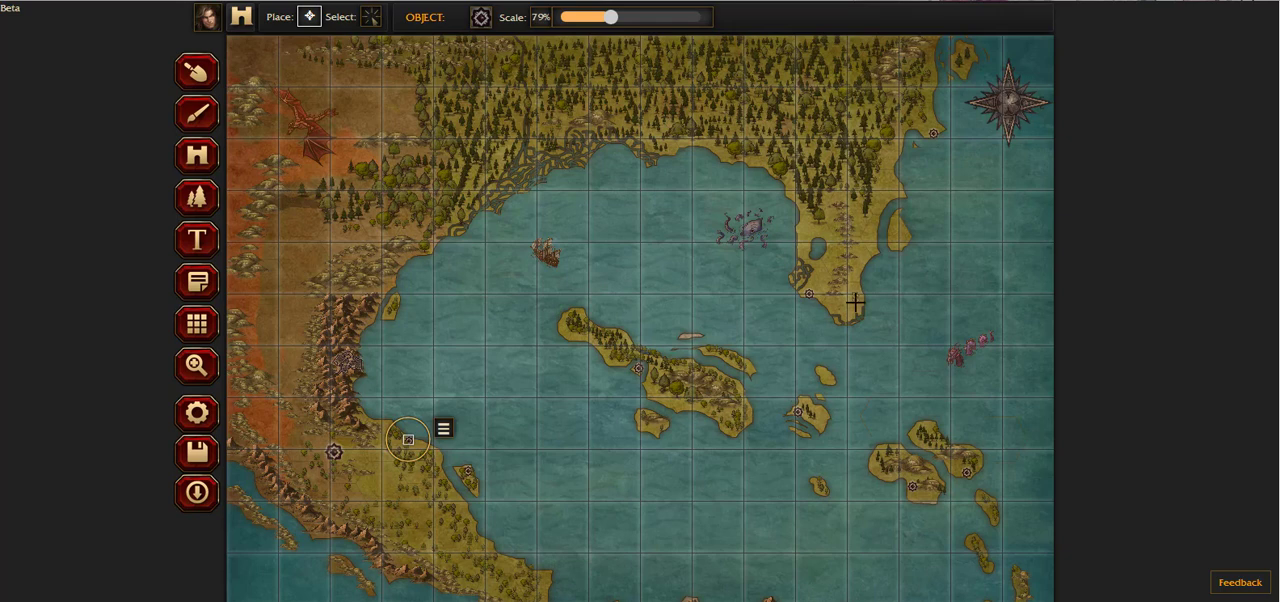
Step: Place markers beside the eastern peninsula's lake, on its east coast, on the southwestern land's eastern tip and on the islet south of the central island
{"action": "left_click", "coordinate": [829, 234]}
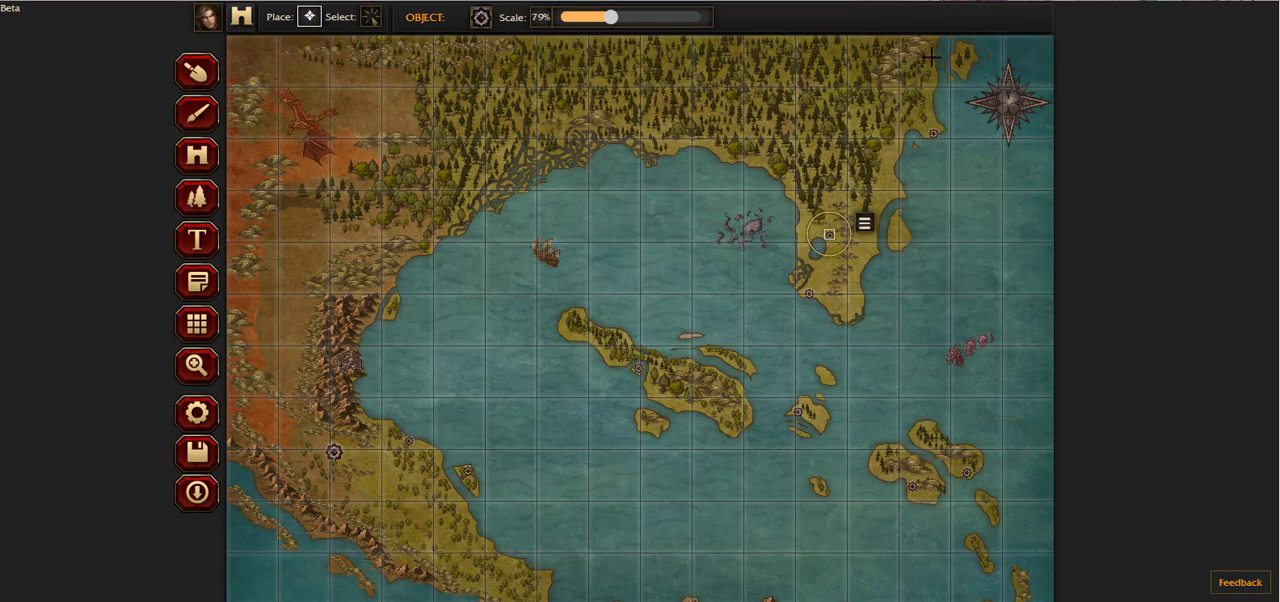
{"action": "left_click", "coordinate": [895, 191]}
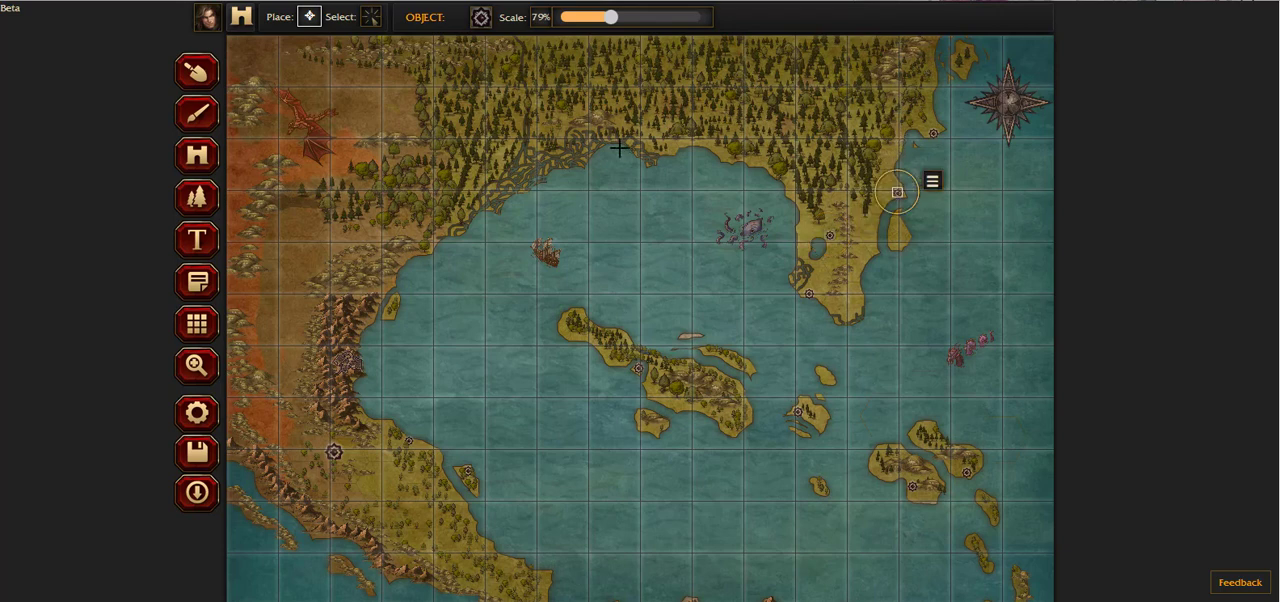
{"action": "scroll", "coordinate": [791, 331], "scroll_direction": "down", "scroll_amount": 1}
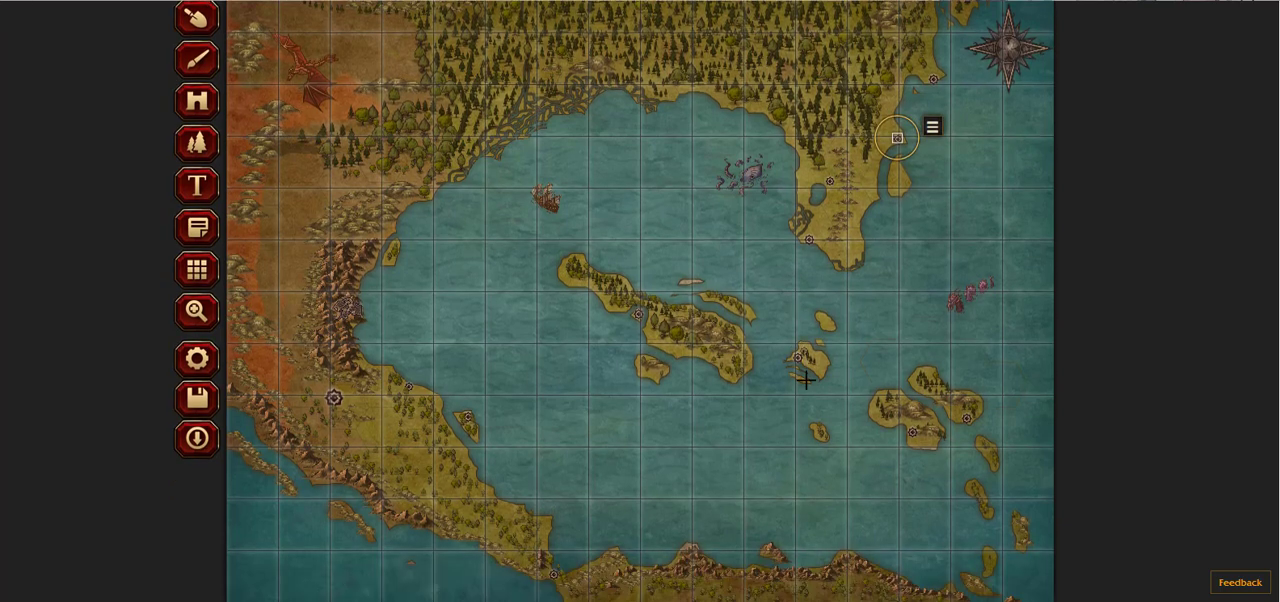
{"action": "left_click", "coordinate": [545, 519]}
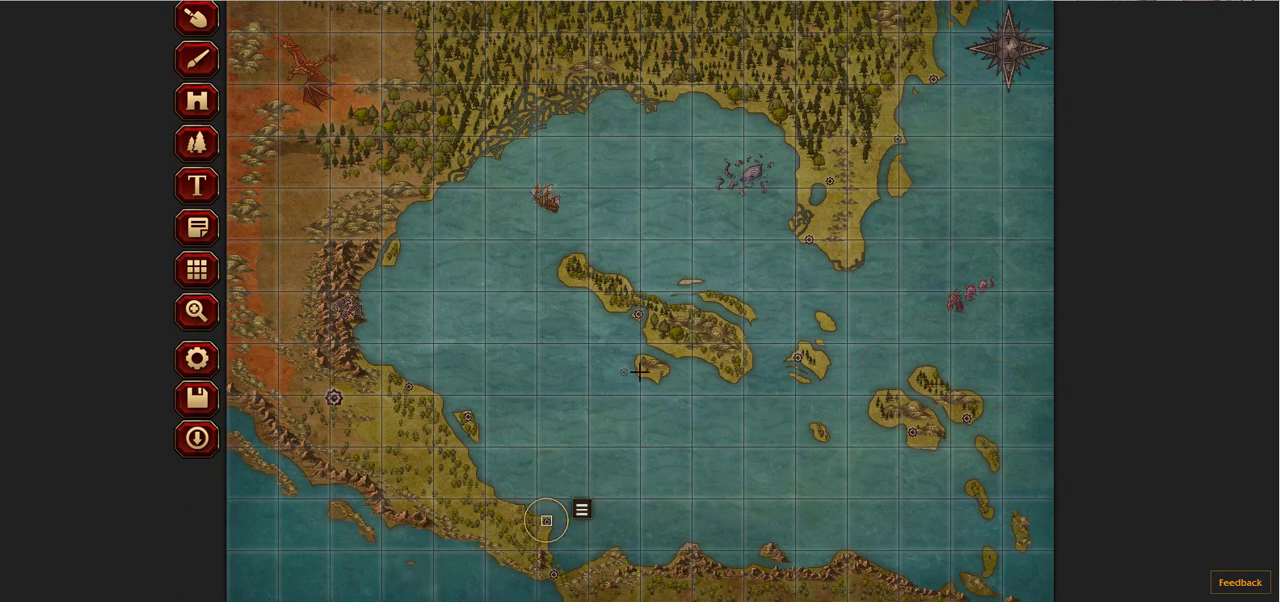
{"action": "left_click", "coordinate": [651, 372]}
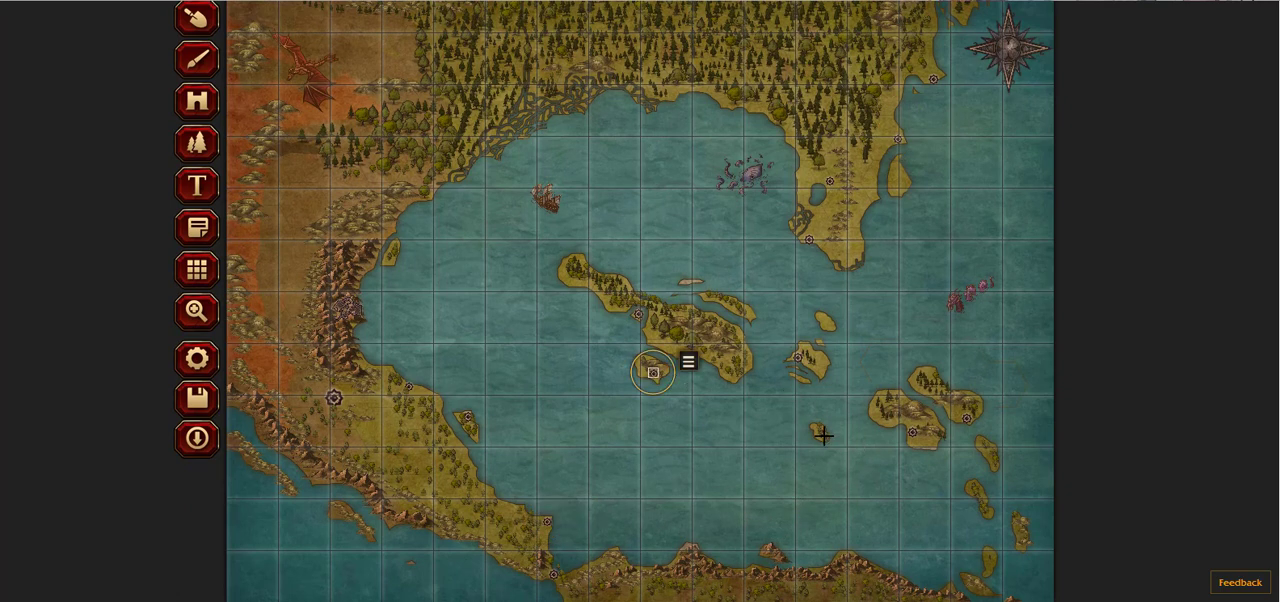
Step: Place markers on a small southeastern island, at two spots on the southern land and in the northwestern part of the northern forest
{"action": "left_click", "coordinate": [989, 561]}
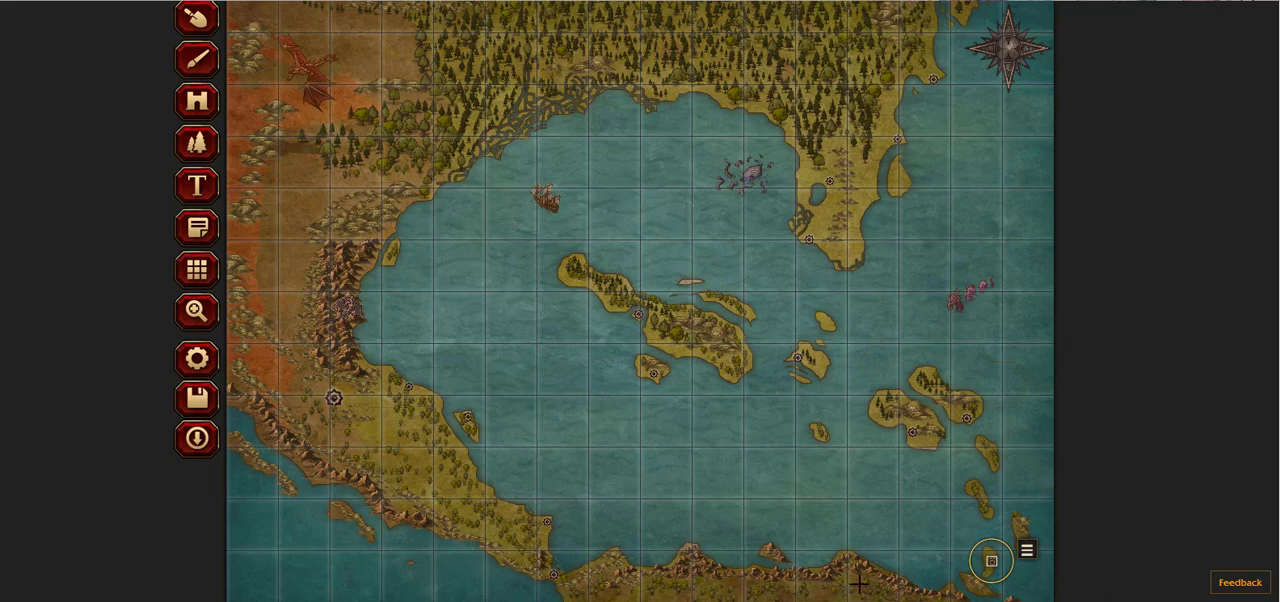
{"action": "left_click", "coordinate": [666, 594]}
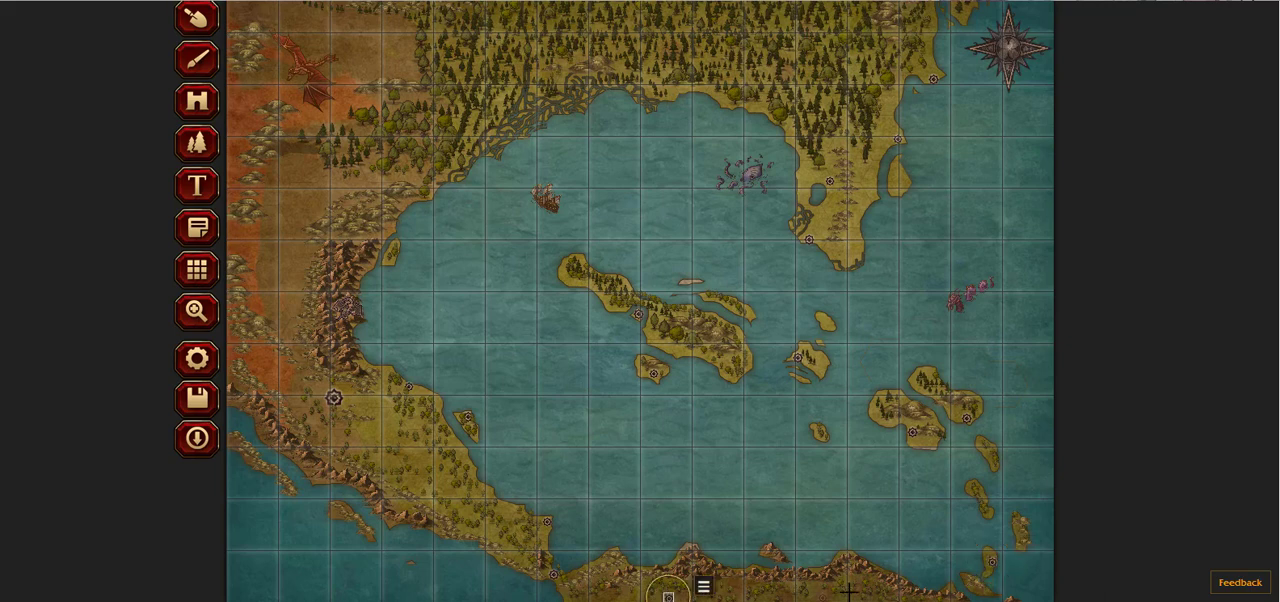
{"action": "left_click", "coordinate": [855, 591]}
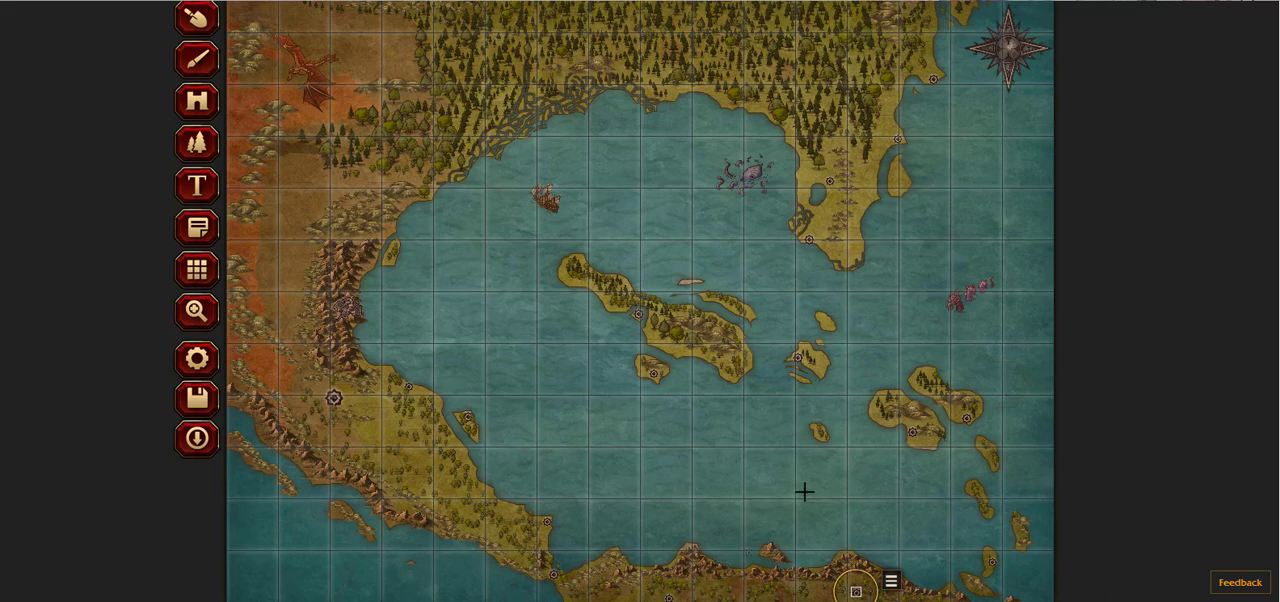
{"action": "scroll", "coordinate": [731, 423], "scroll_direction": "up", "scroll_amount": 1}
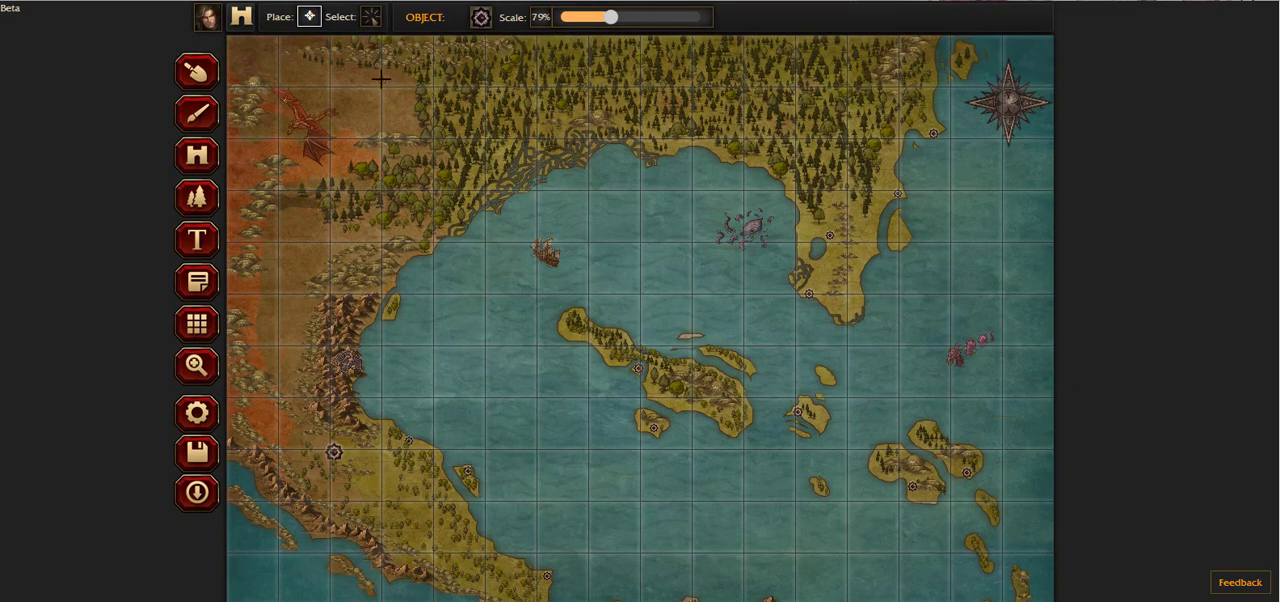
{"action": "left_click", "coordinate": [526, 41]}
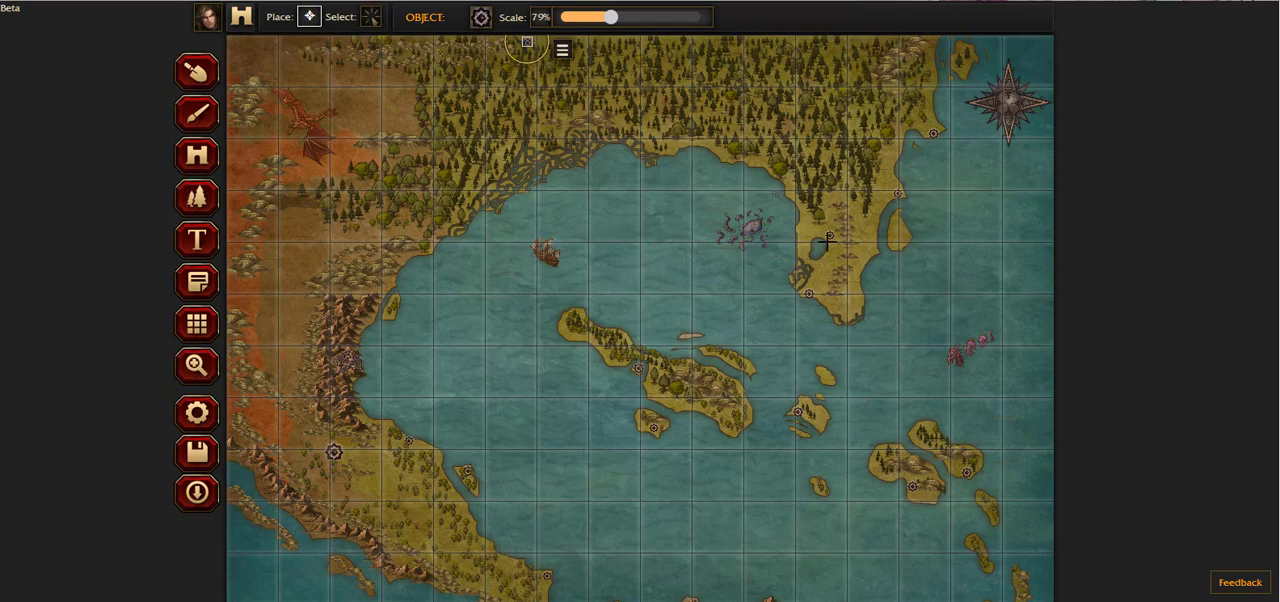
Step: Place markers on the southwestern land, on the islet beside the western mountains and along the bay's northern coast
{"action": "scroll", "coordinate": [840, 330], "scroll_direction": "down", "scroll_amount": 1}
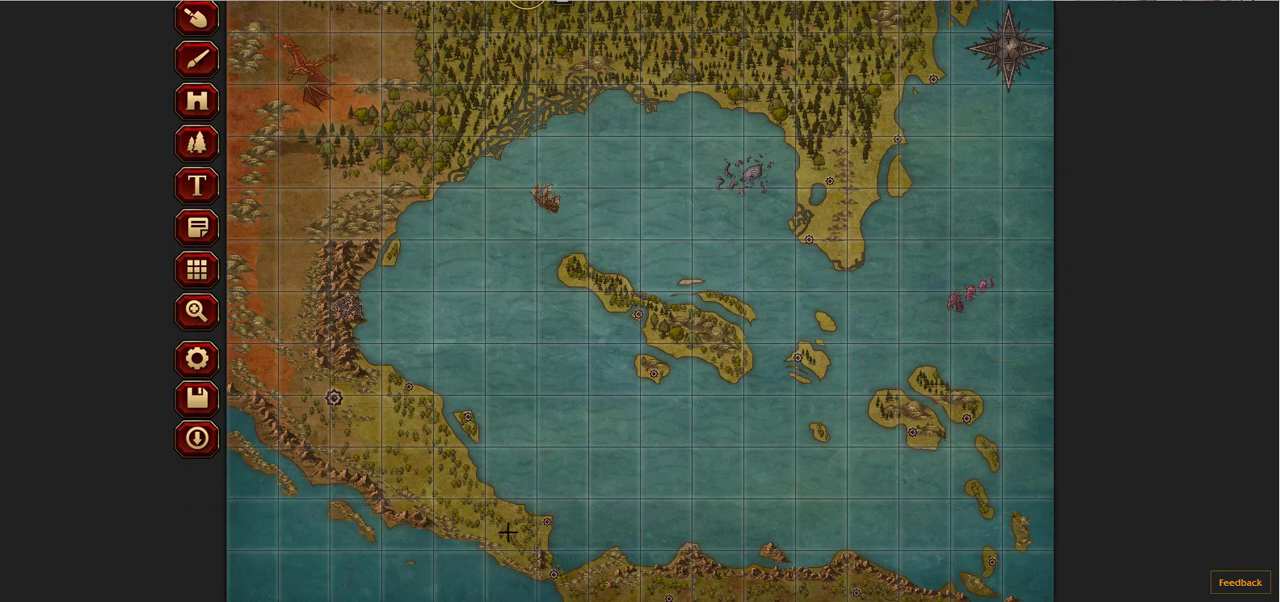
{"action": "left_click", "coordinate": [440, 457]}
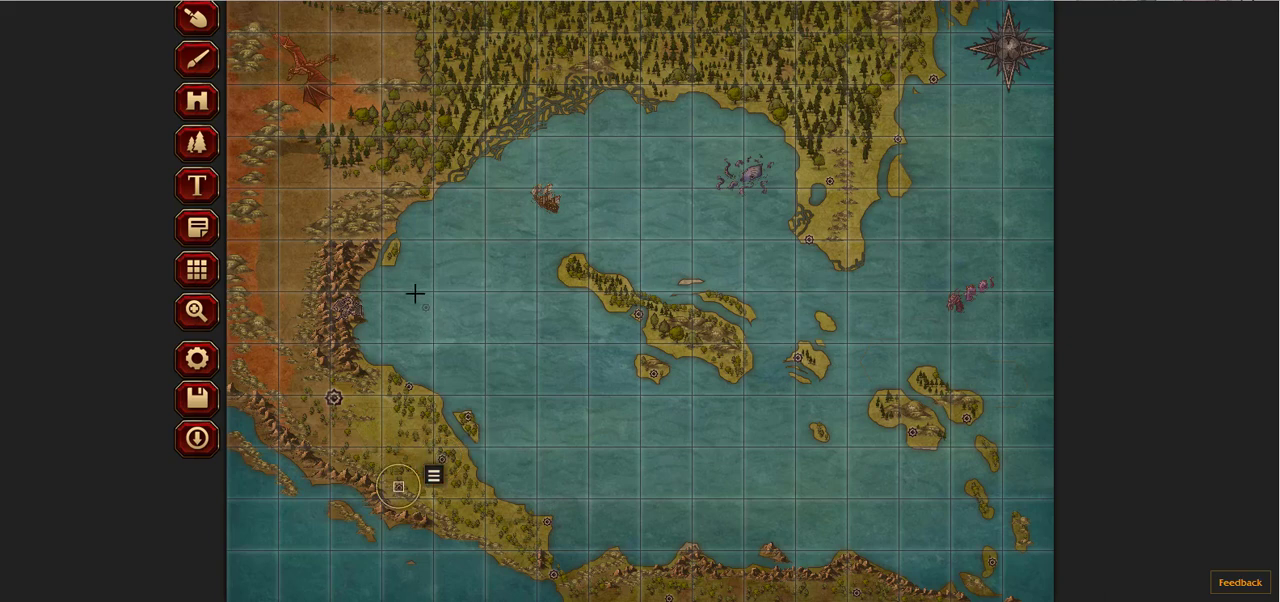
{"action": "scroll", "coordinate": [378, 320], "scroll_direction": "up", "scroll_amount": 1}
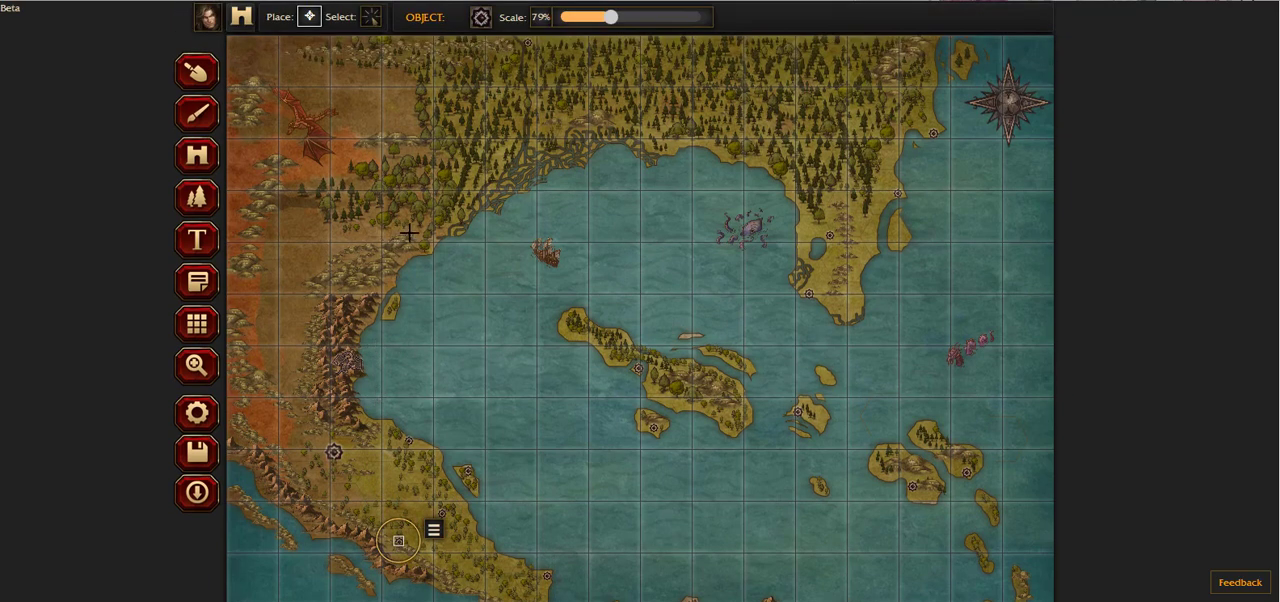
{"action": "left_click", "coordinate": [390, 309]}
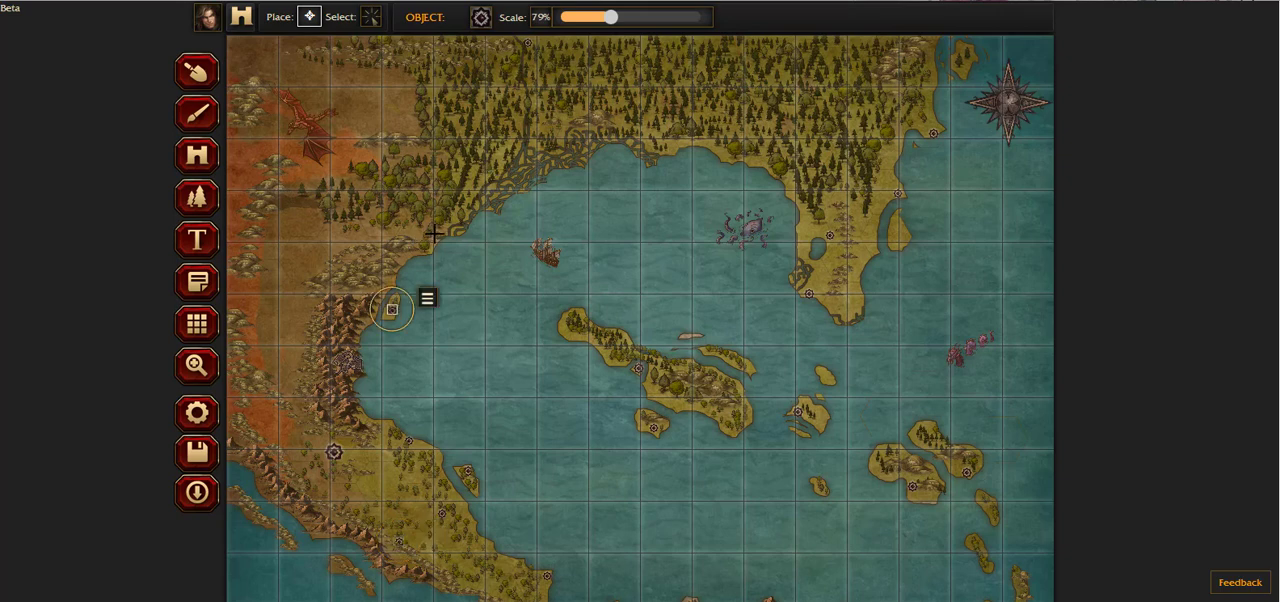
{"action": "left_click", "coordinate": [531, 143]}
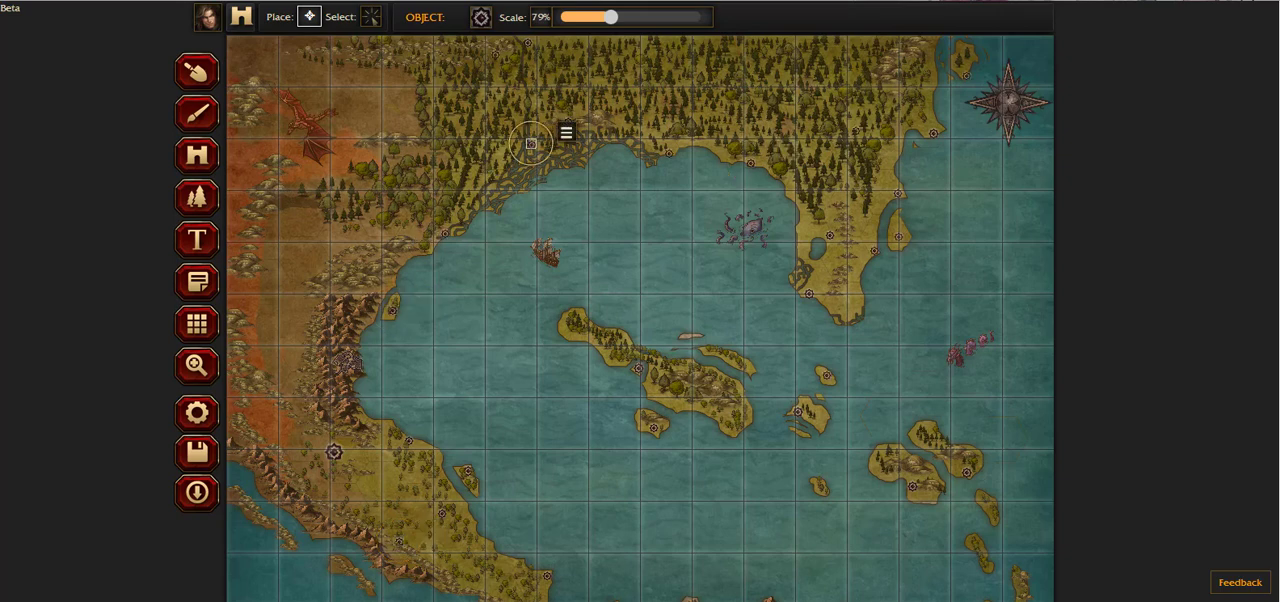
{"action": "left_click", "coordinate": [495, 174]}
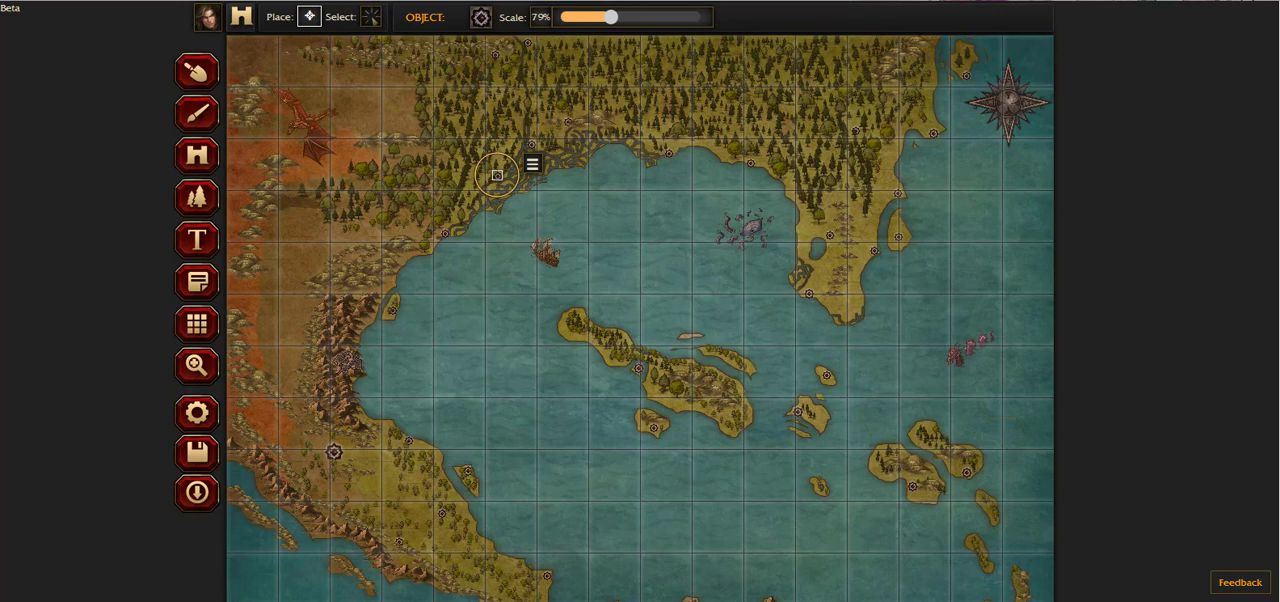
{"action": "left_click", "coordinate": [532, 164]}
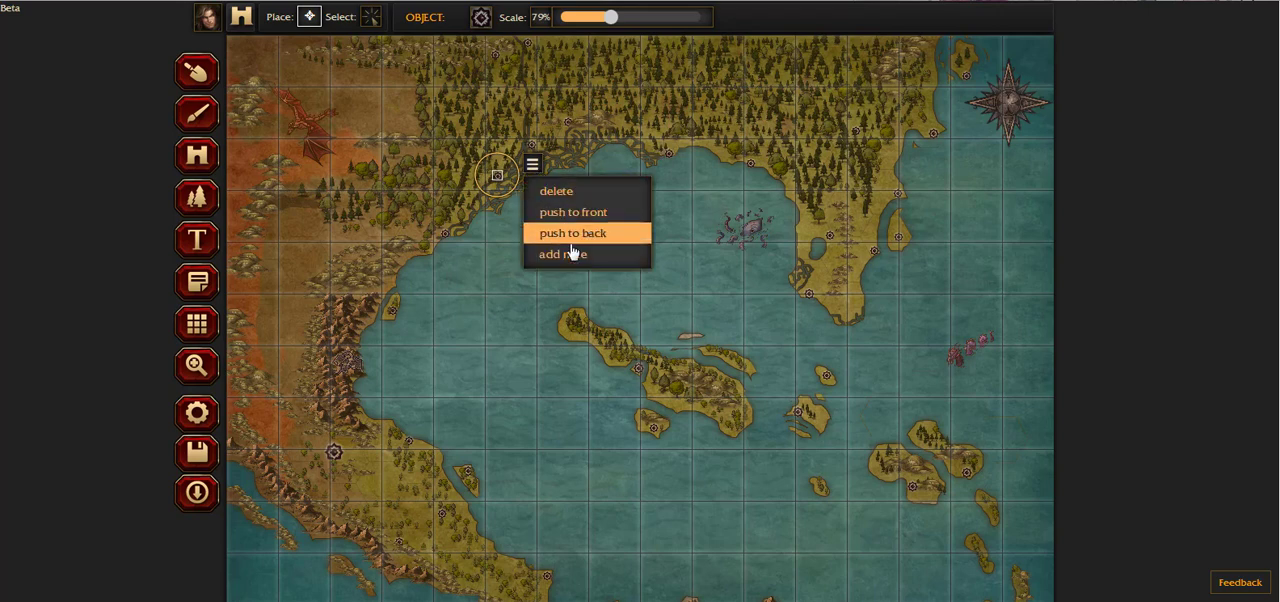
{"action": "left_click", "coordinate": [570, 190]}
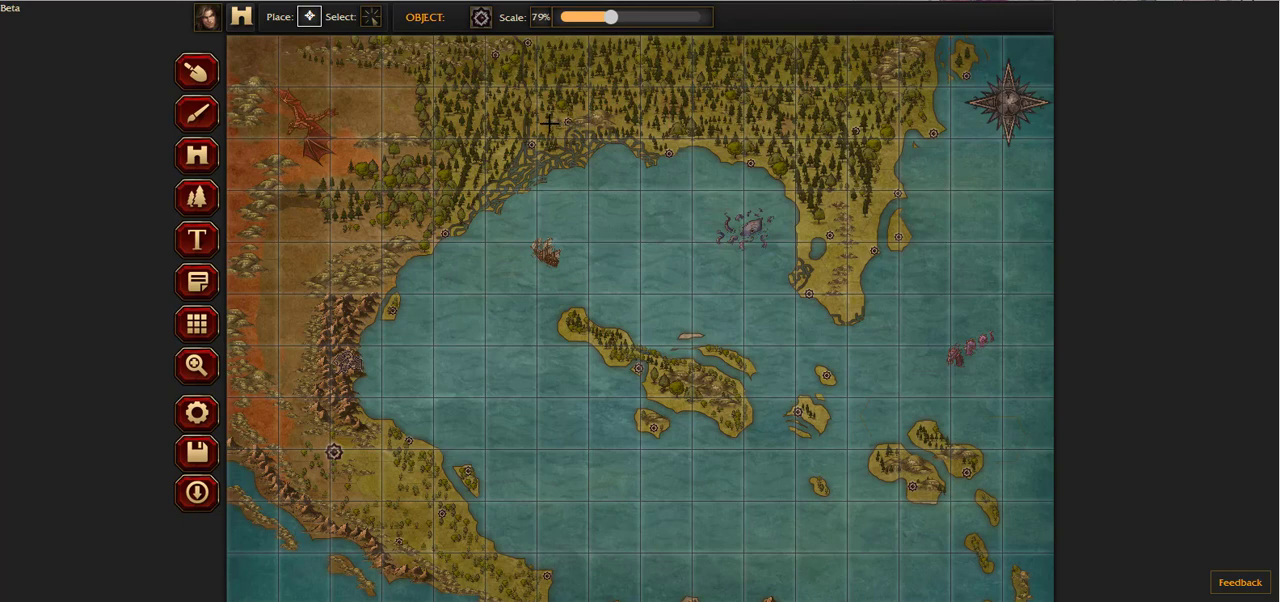
Step: Select the existing marker among the hills on the bay's northwestern coast
{"action": "left_click", "coordinate": [370, 16]}
{"action": "left_click", "coordinate": [533, 145]}
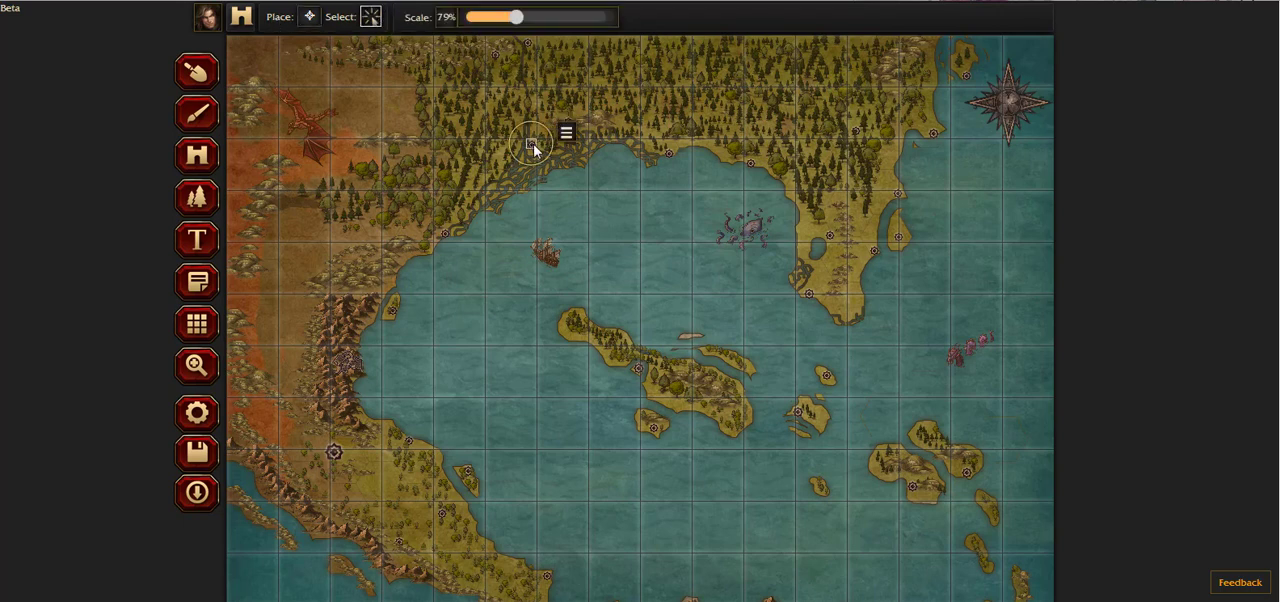
{"action": "left_click", "coordinate": [572, 116]}
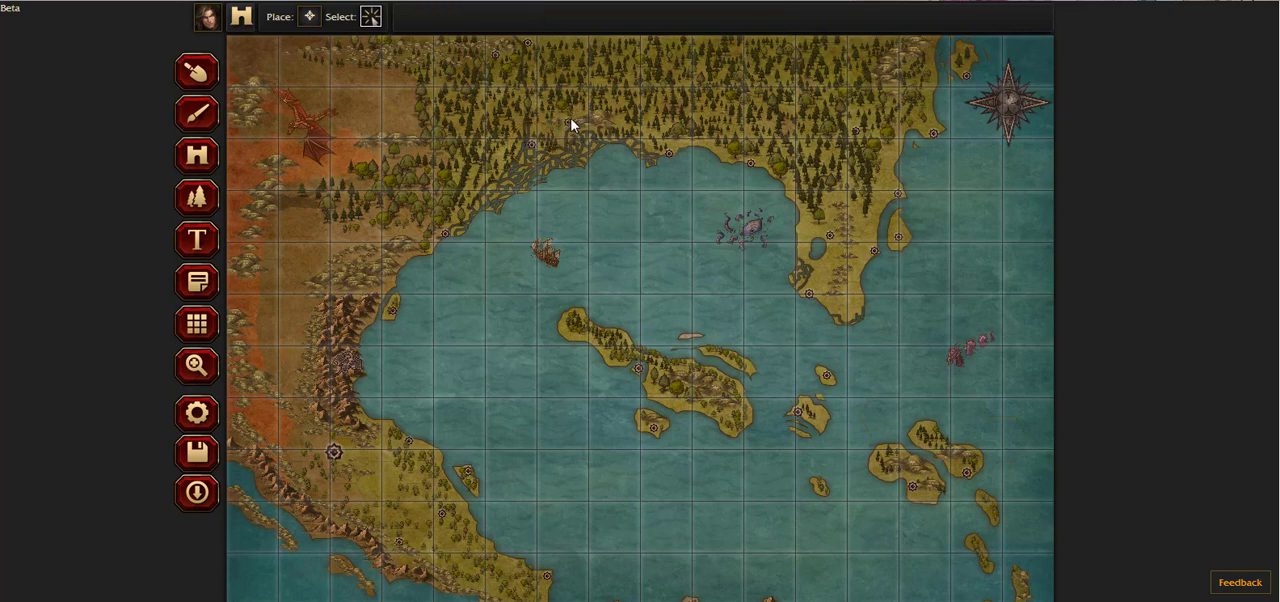
{"action": "left_click", "coordinate": [531, 145]}
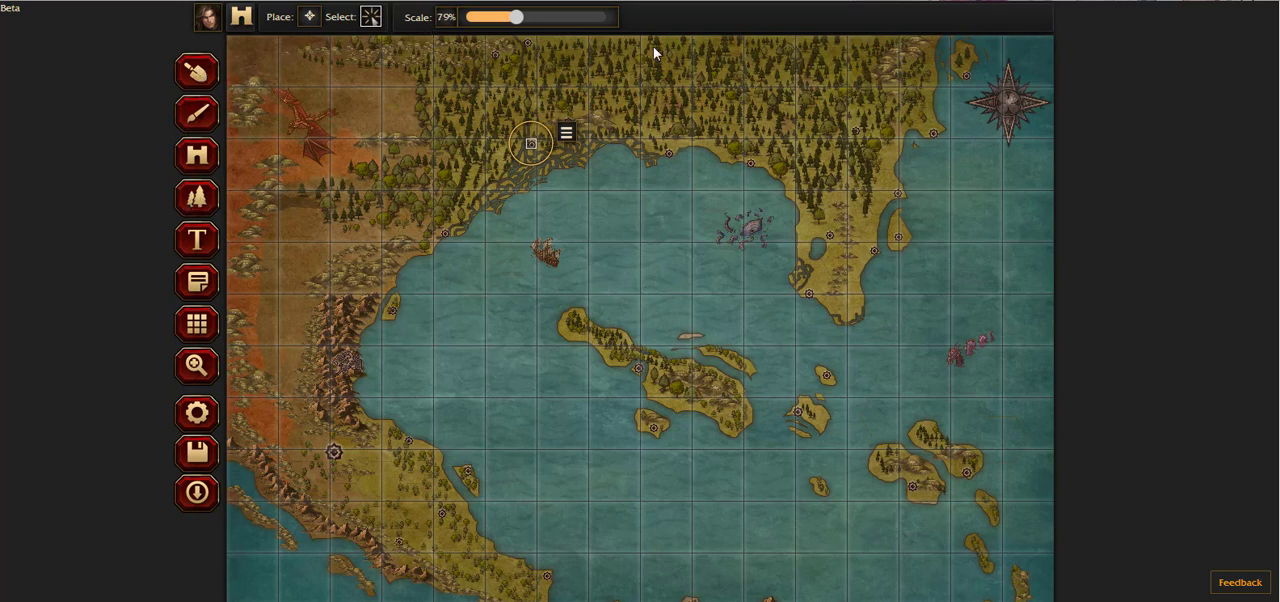
Step: Try a Land-8 road at brush size 5 between the two markers on the bay's northwestern coast, and cover it with Land-4
{"action": "left_click", "coordinate": [197, 113]}
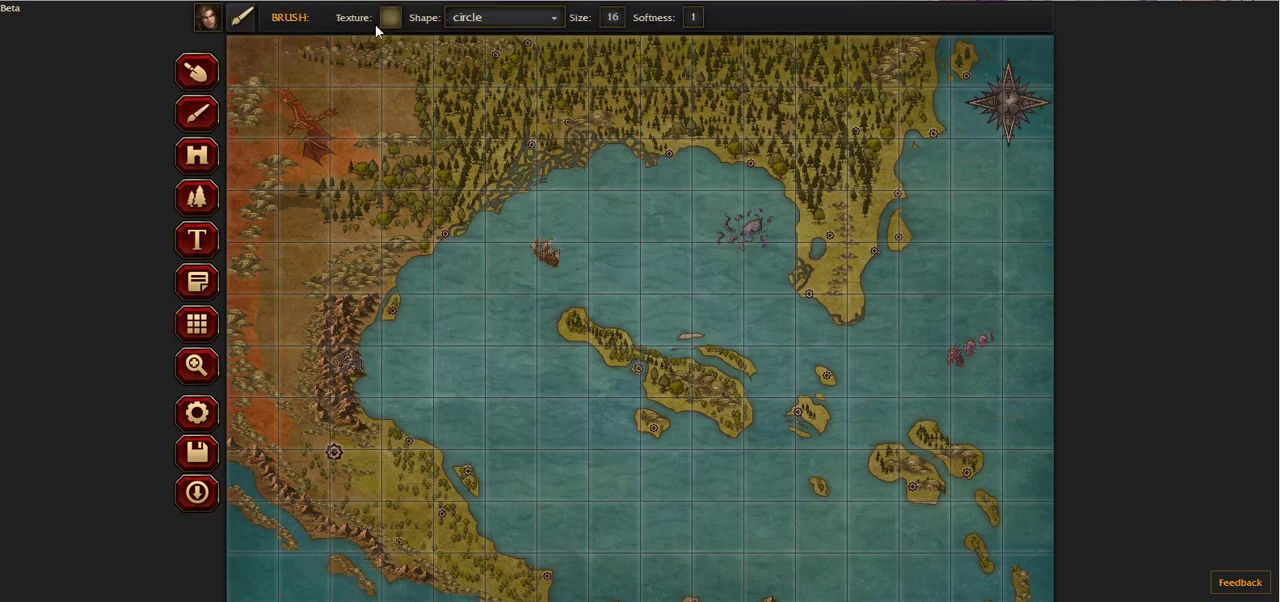
{"action": "left_click", "coordinate": [390, 18]}
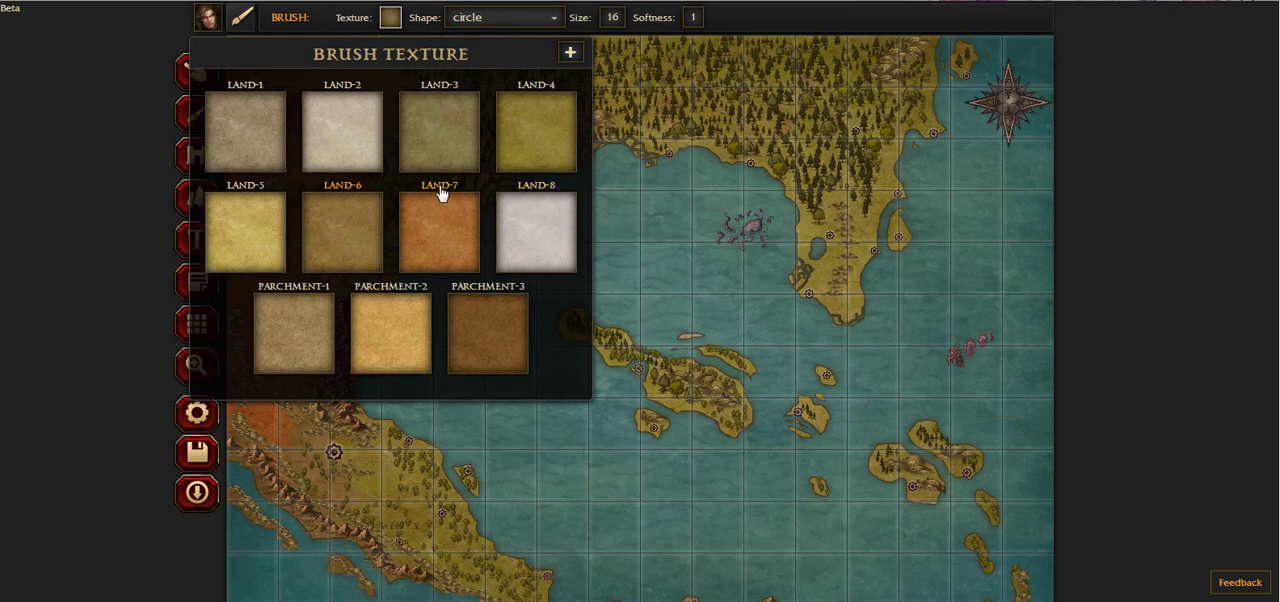
{"action": "left_click", "coordinate": [530, 227]}
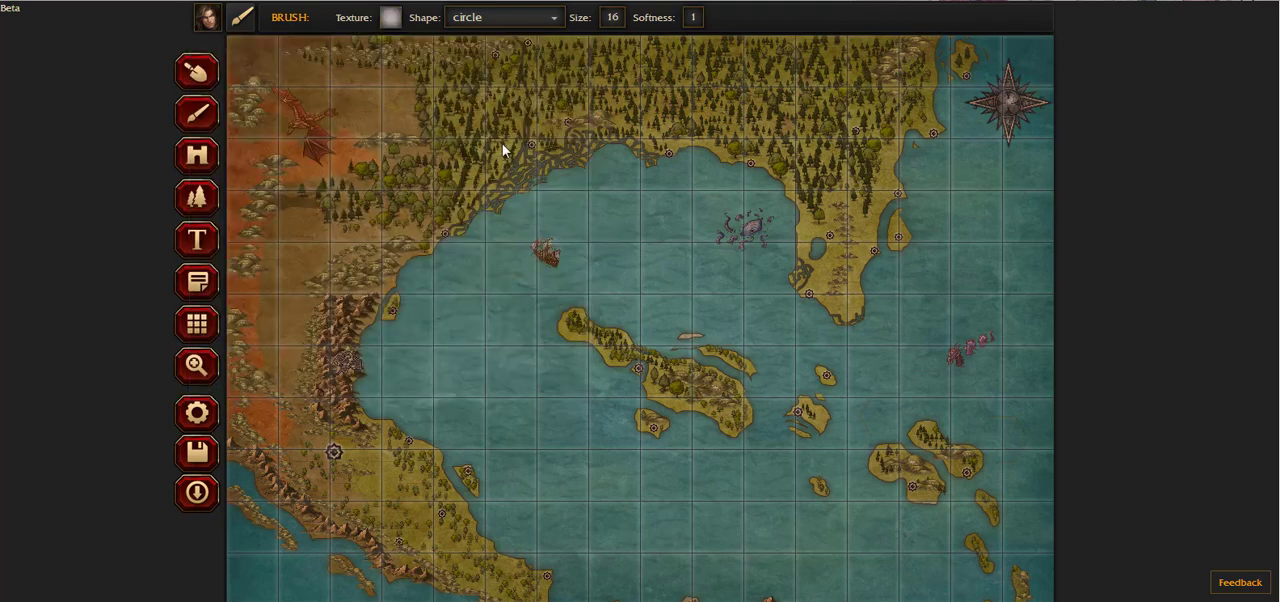
{"action": "left_click", "coordinate": [614, 26]}
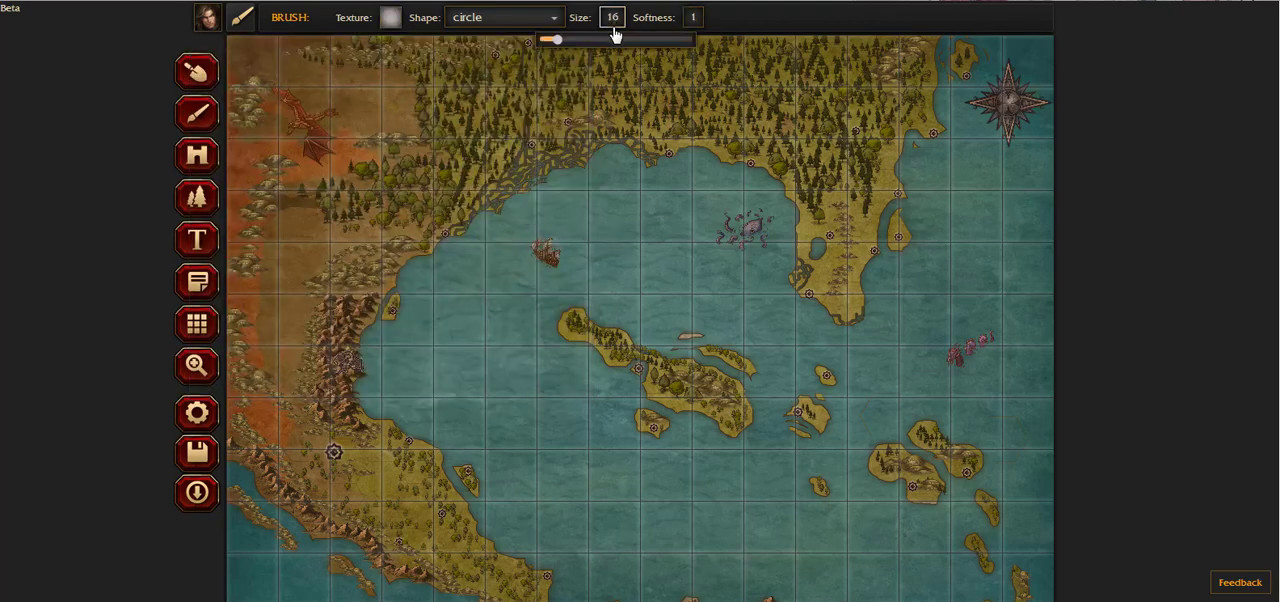
{"action": "left_click_drag", "start_coordinate": [557, 41], "coordinate": [543, 42]}
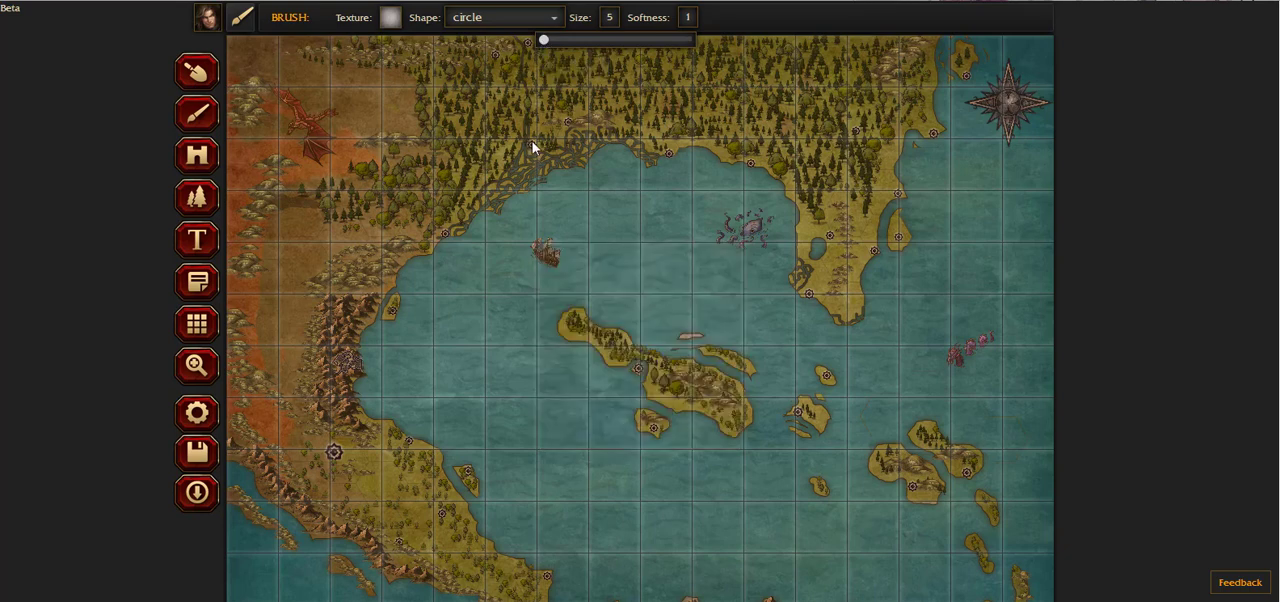
{"action": "left_click_drag", "start_coordinate": [531, 146], "coordinate": [566, 126]}
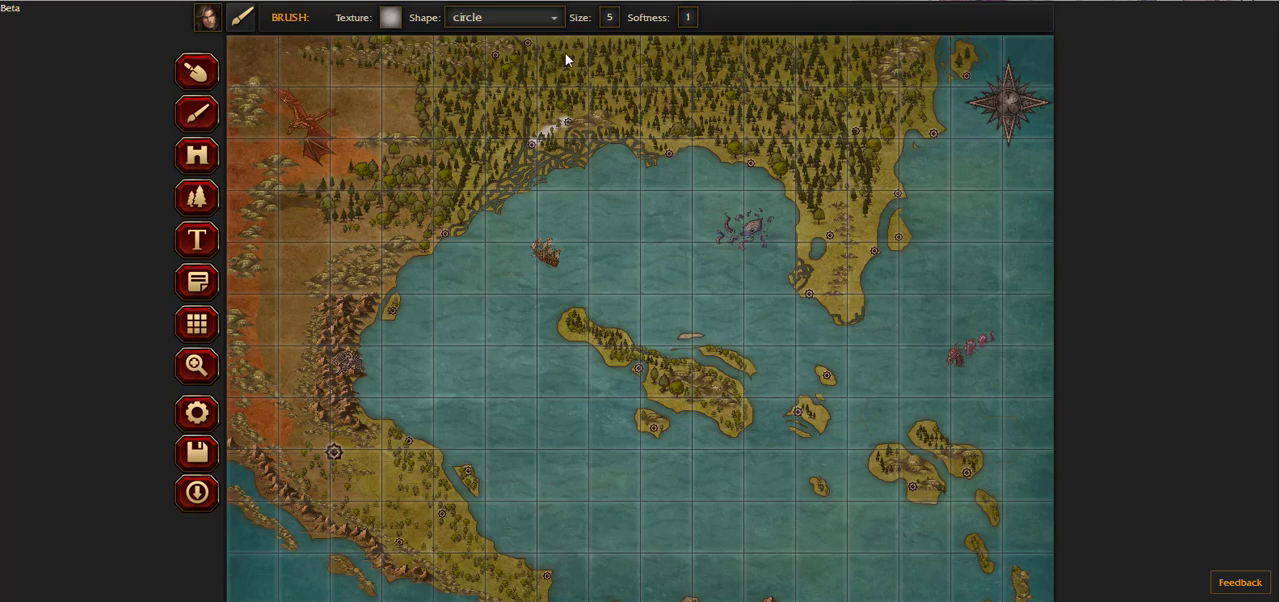
{"action": "left_click", "coordinate": [388, 22]}
{"action": "left_click", "coordinate": [556, 123]}
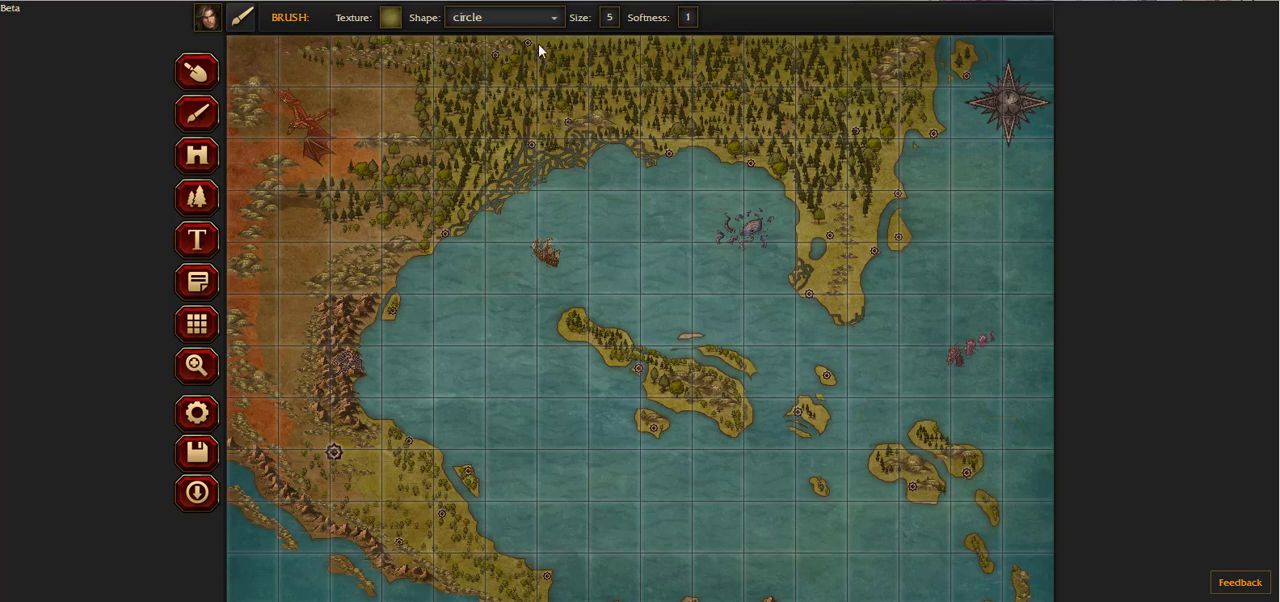
Step: Try a thinner Land-8 road at brush size 1 between the same two northwestern markers, and paint over it with Land-4
{"action": "left_click", "coordinate": [390, 17]}
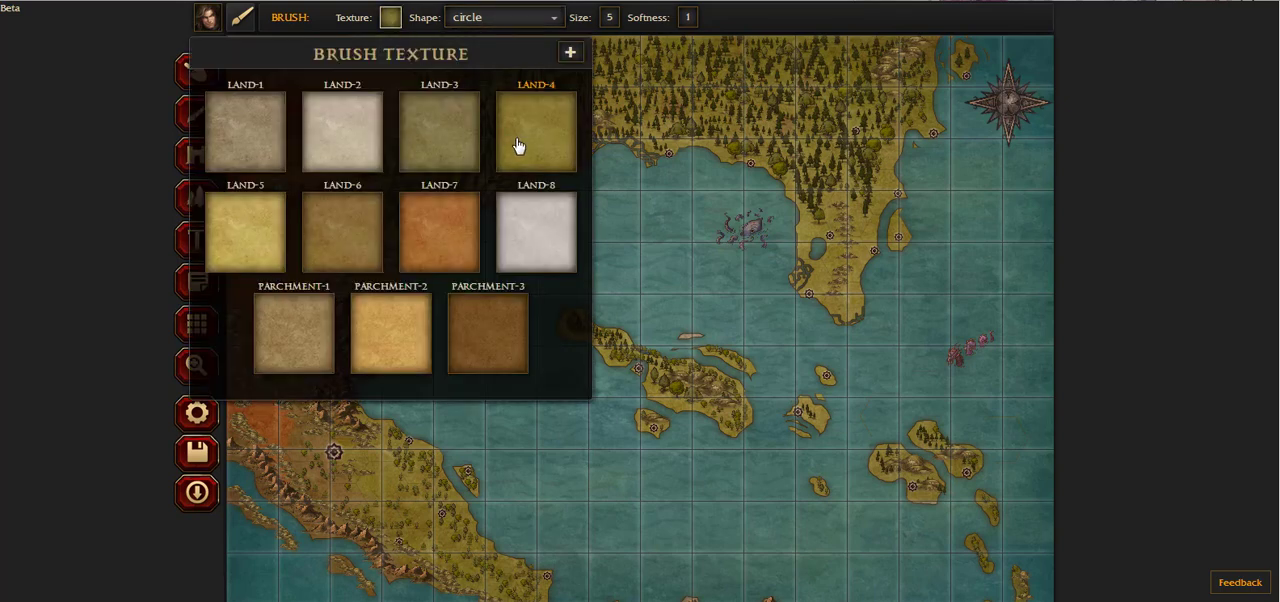
{"action": "left_click", "coordinate": [531, 198]}
{"action": "left_click", "coordinate": [610, 17]}
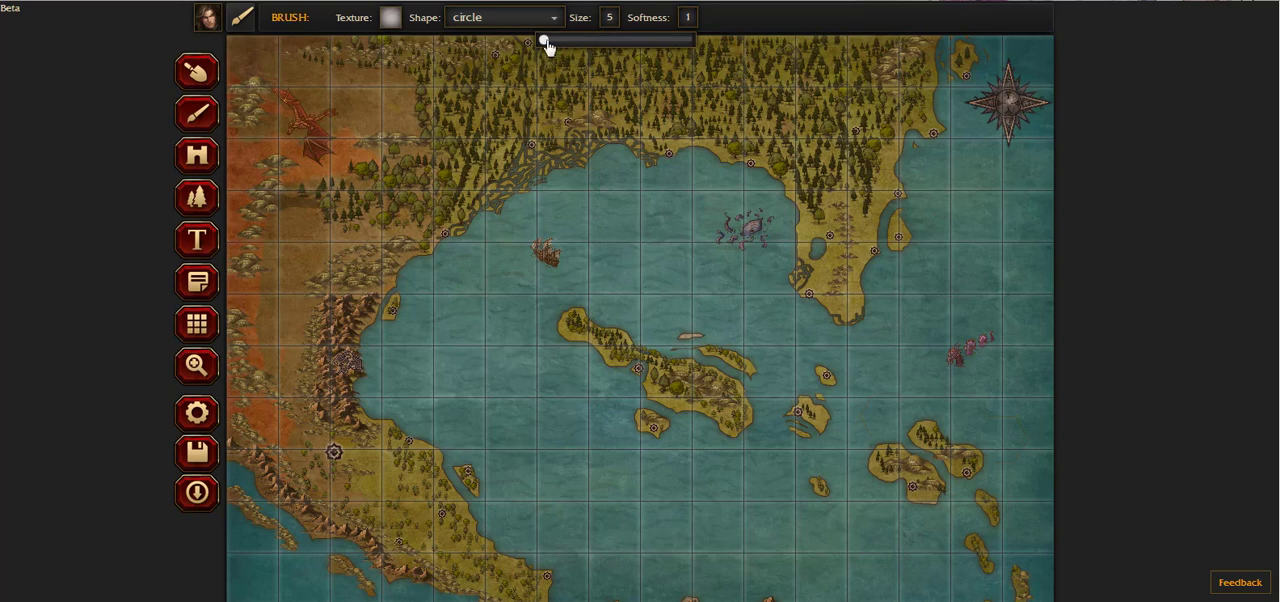
{"action": "left_click_drag", "start_coordinate": [545, 40], "coordinate": [523, 40]}
{"action": "left_click", "coordinate": [568, 120]}
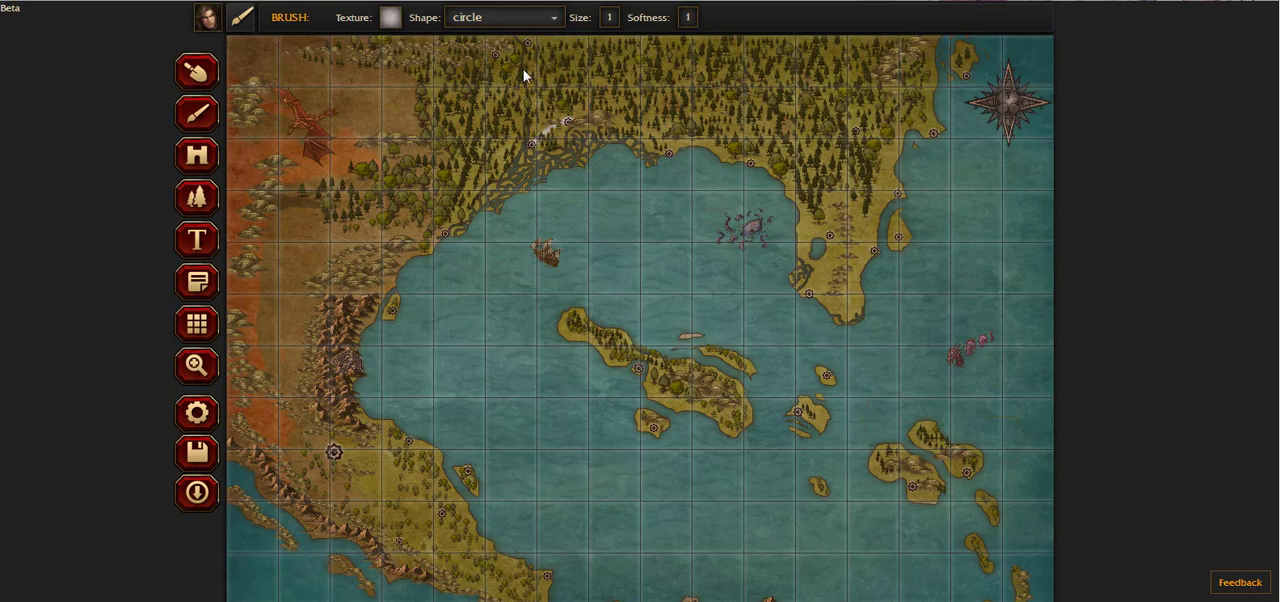
{"action": "left_click", "coordinate": [390, 18]}
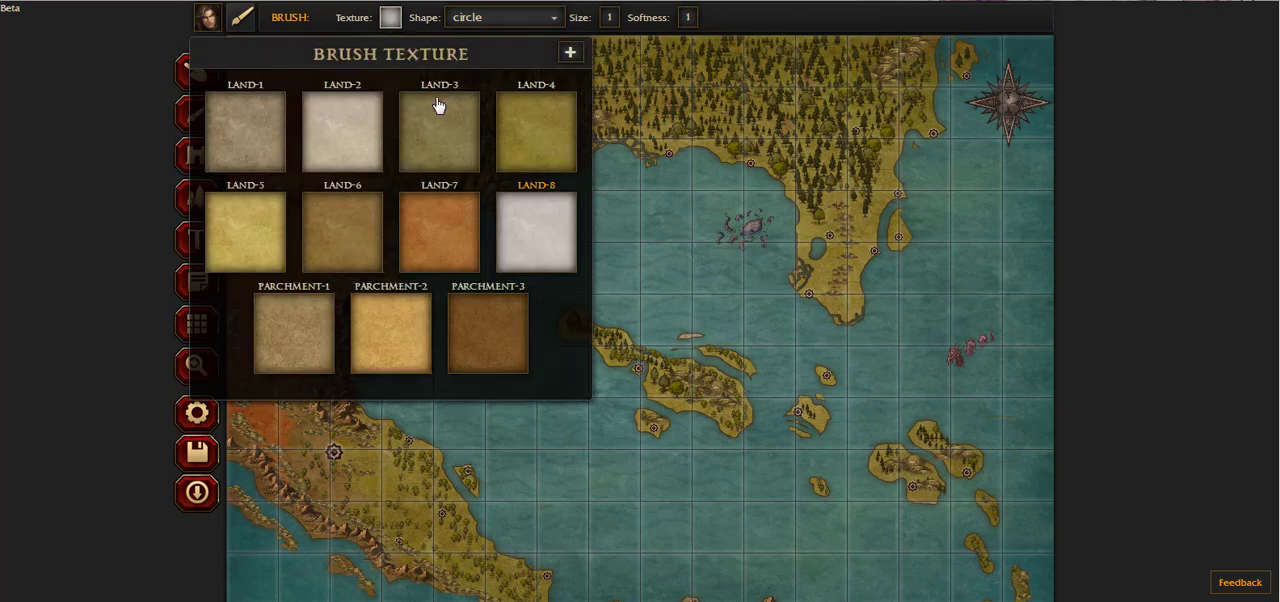
{"action": "left_click", "coordinate": [517, 125]}
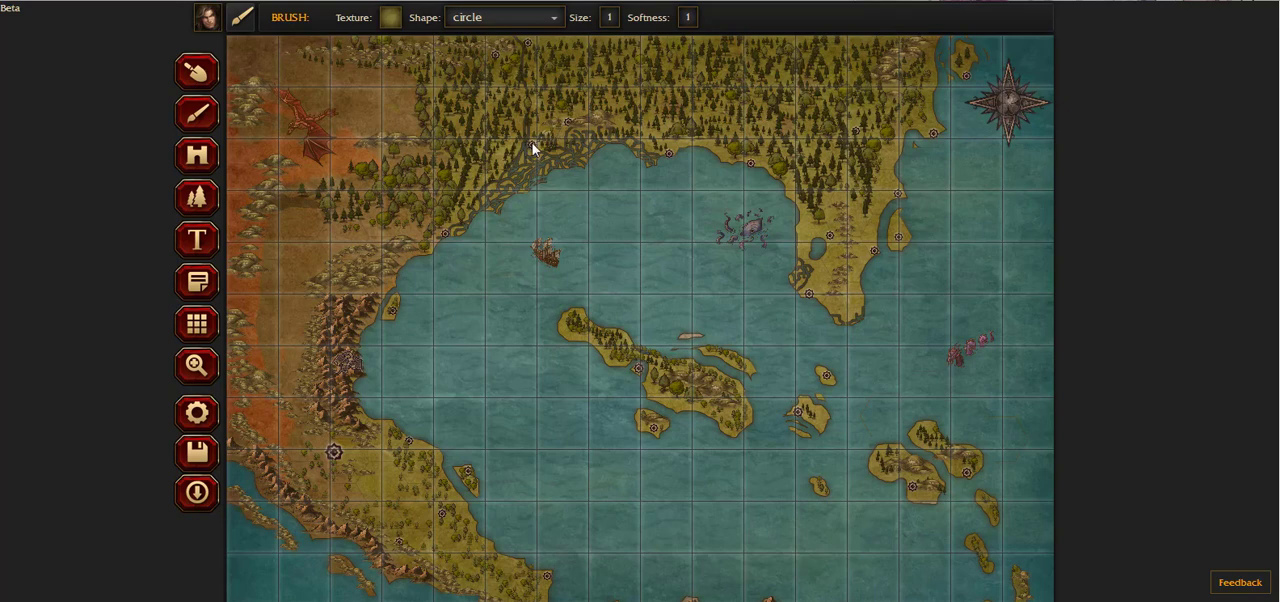
Step: Set the brush to softness 0.15 and size 4, and paint Land-8 roads linking the markers in the northwestern forest and on the coast below
{"action": "left_click", "coordinate": [687, 17]}
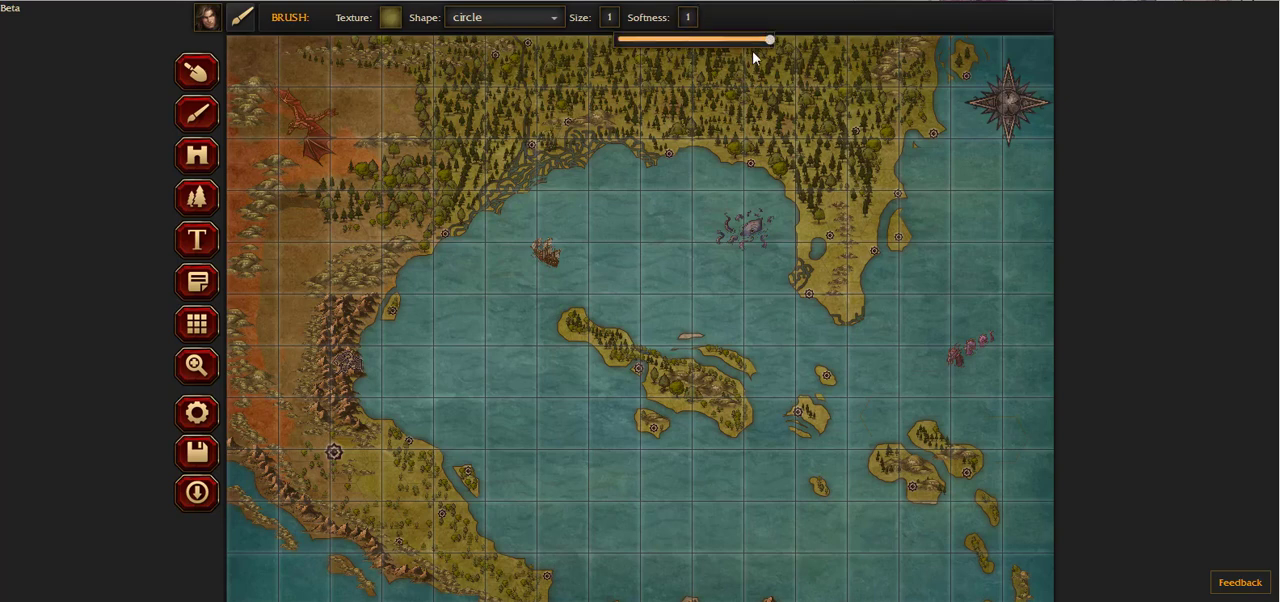
{"action": "left_click_drag", "start_coordinate": [692, 40], "coordinate": [640, 40]}
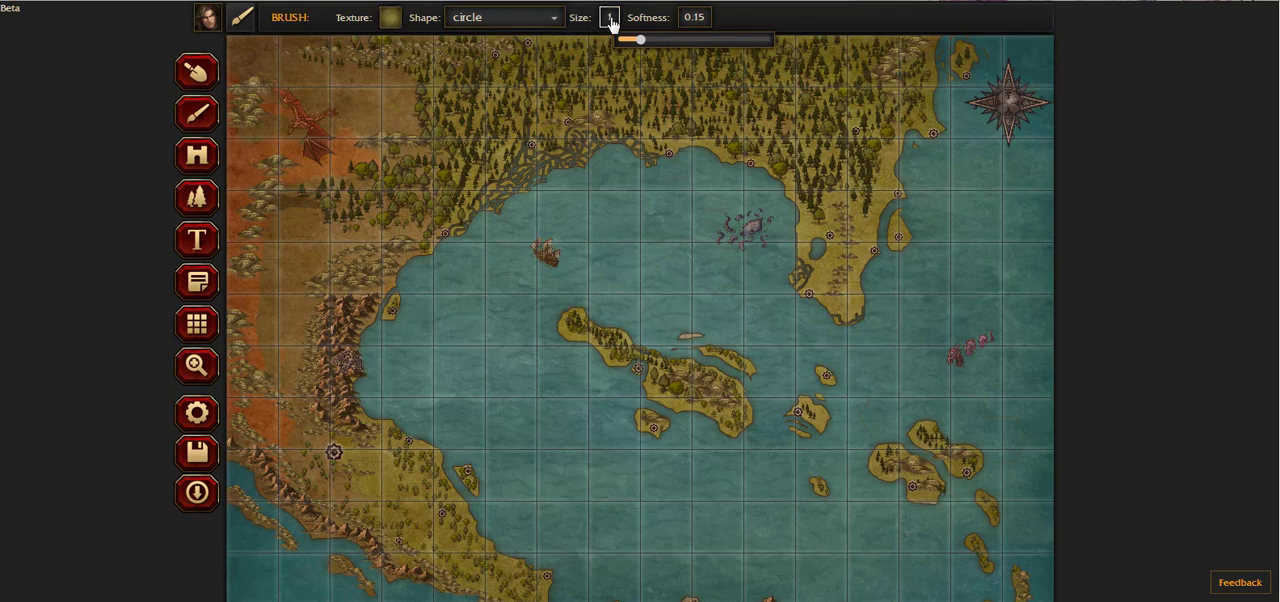
{"action": "left_click", "coordinate": [610, 20]}
{"action": "left_click_drag", "start_coordinate": [543, 41], "coordinate": [547, 46]}
{"action": "left_click", "coordinate": [390, 17]}
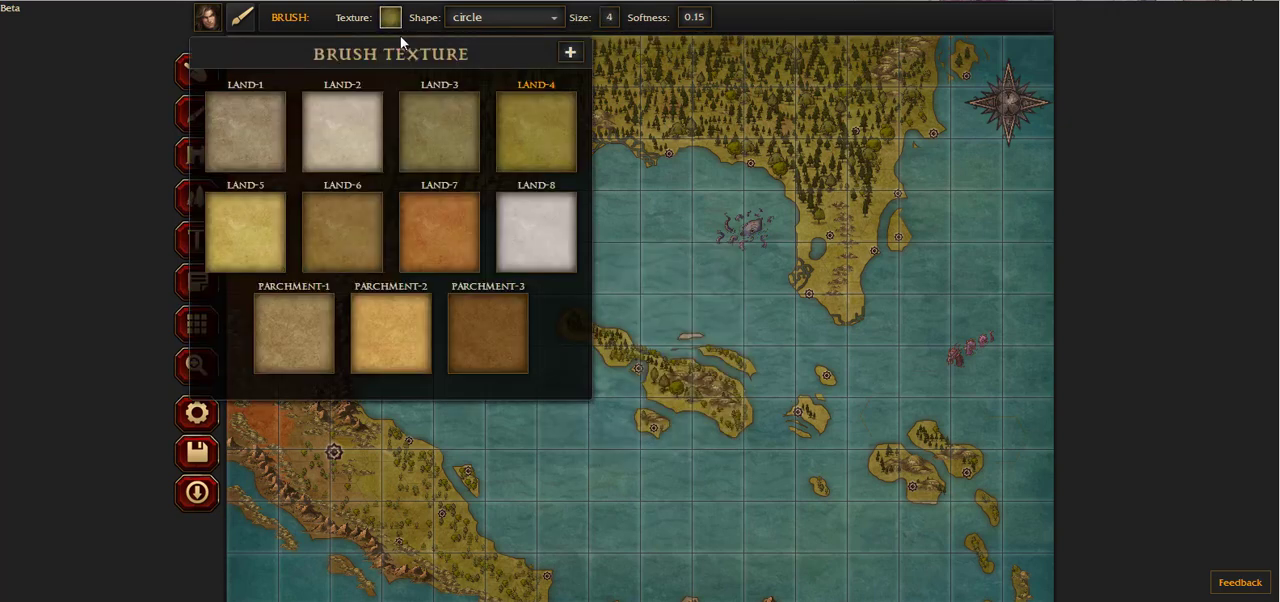
{"action": "left_click", "coordinate": [526, 205]}
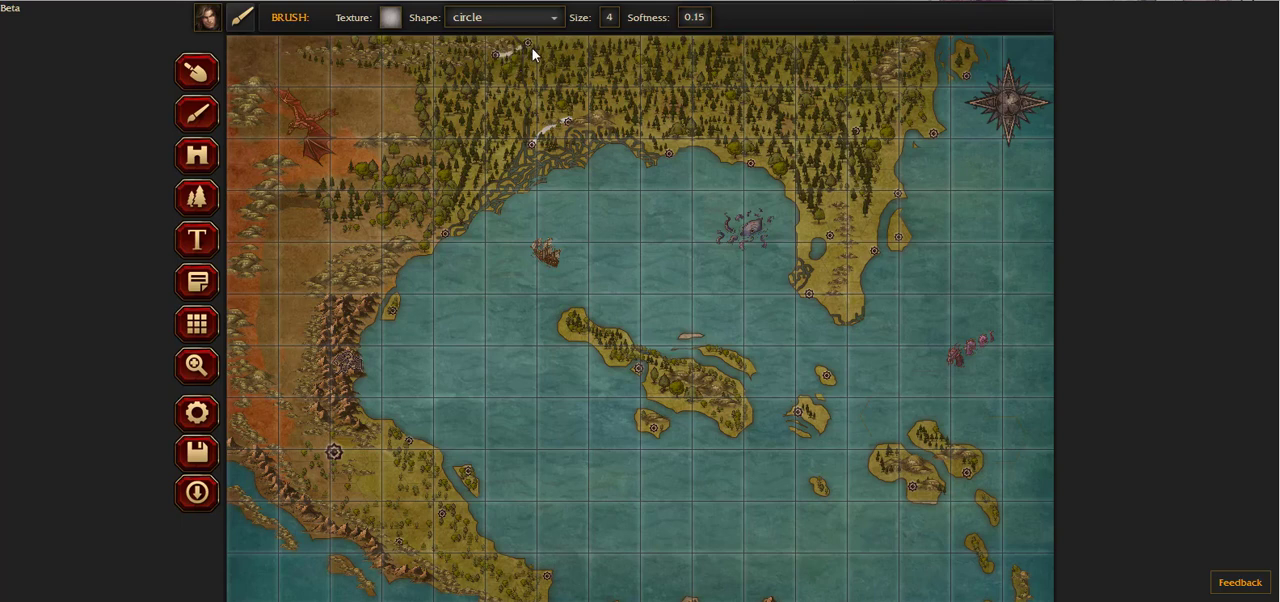
{"action": "left_click_drag", "start_coordinate": [532, 48], "coordinate": [530, 76]}
{"action": "left_click_drag", "start_coordinate": [530, 46], "coordinate": [575, 128]}
Step: Touch up the road edges with Land-4, and paint Land-8 roads along the bay's northern coast and through the eastern peninsula
{"action": "left_click", "coordinate": [390, 17]}
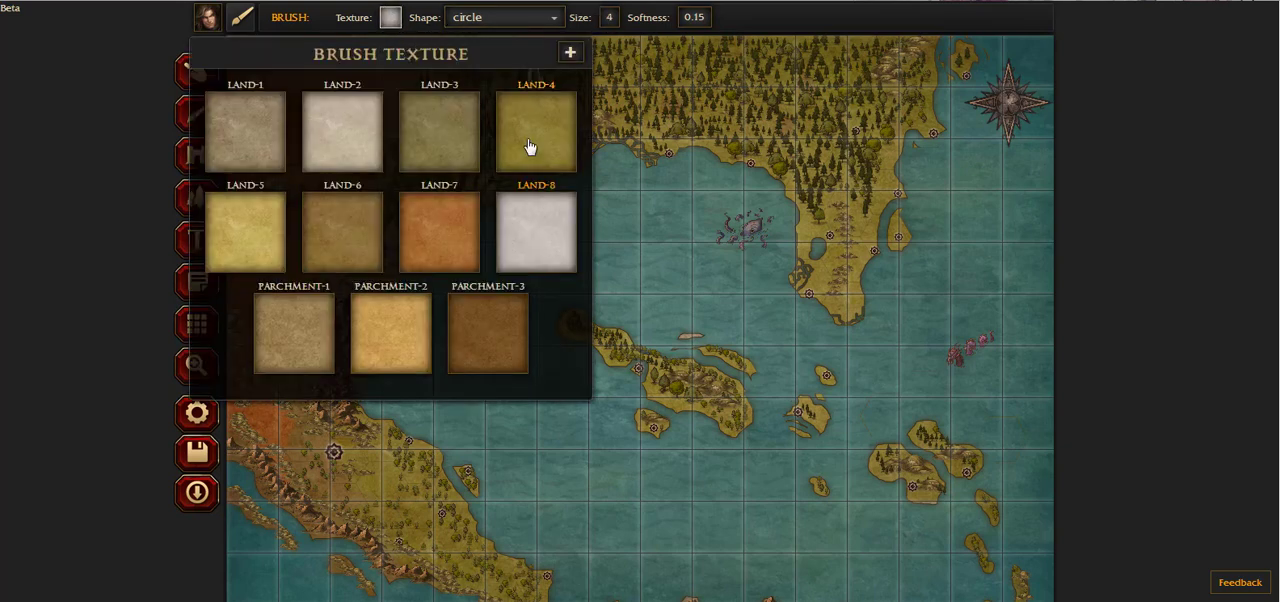
{"action": "left_click", "coordinate": [515, 152]}
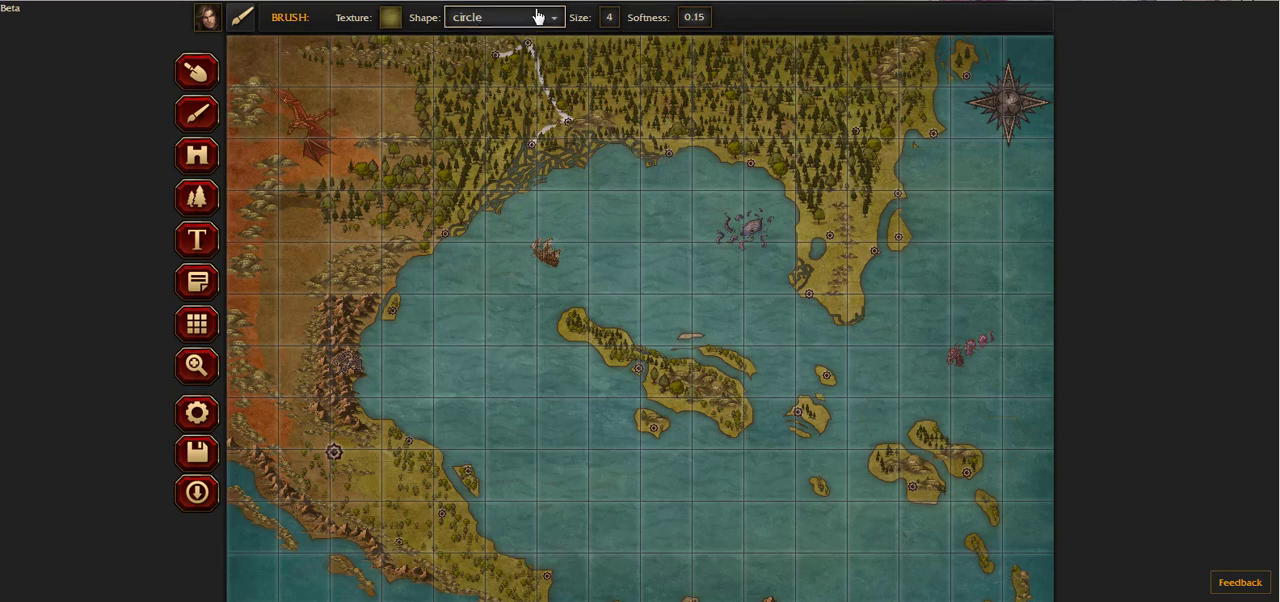
{"action": "left_click", "coordinate": [390, 17]}
{"action": "left_click", "coordinate": [508, 210]}
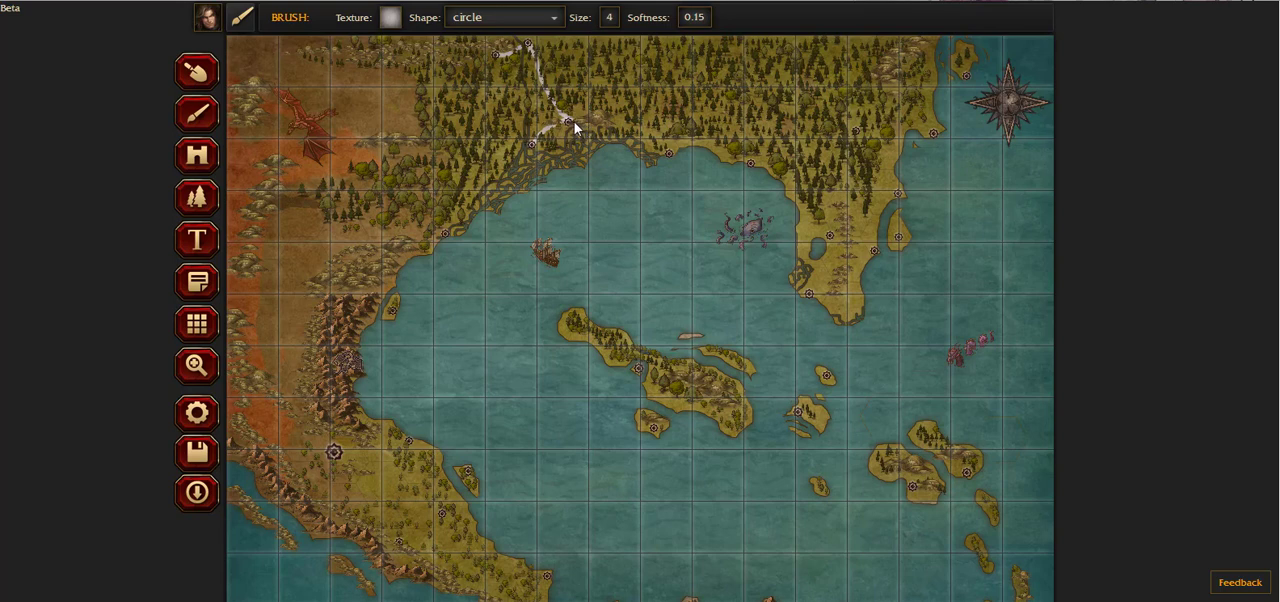
{"action": "mouse_move", "coordinate": [572, 123]}
{"action": "left_mouse_down"}
{"action": "mouse_move", "coordinate": [587, 108]}
{"action": "mouse_move", "coordinate": [635, 127]}
{"action": "left_mouse_up"}
{"action": "left_click_drag", "start_coordinate": [855, 129], "coordinate": [933, 132]}
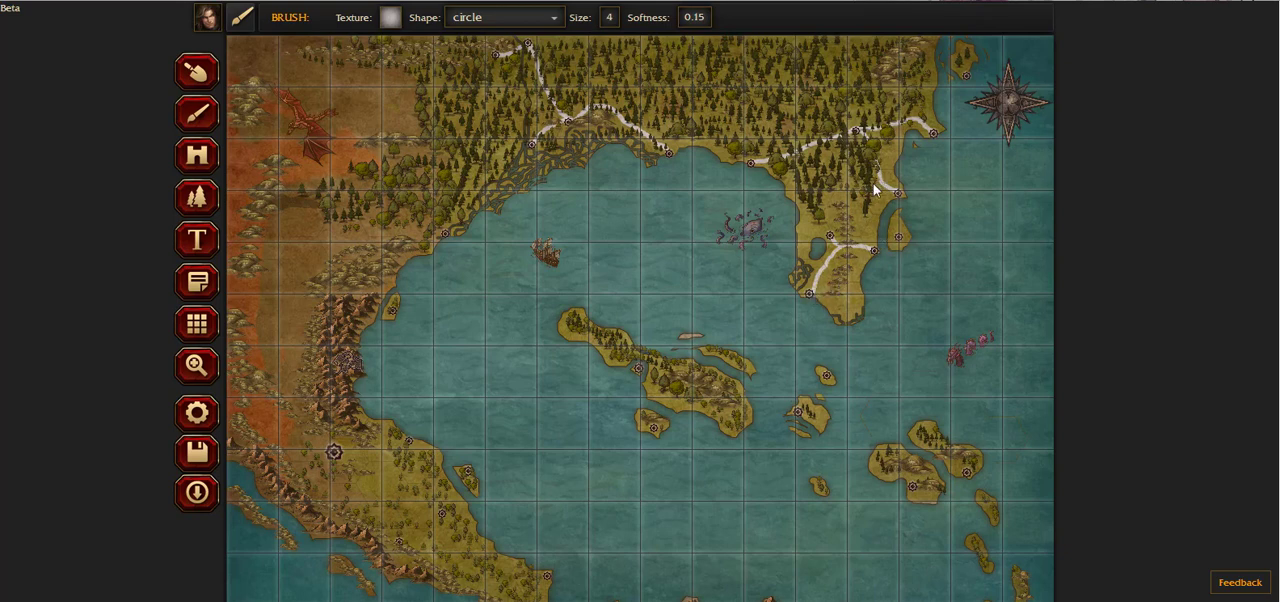
{"action": "left_click_drag", "start_coordinate": [861, 216], "coordinate": [858, 236]}
Step: Set the brush size to 3 and softness to 0.06, and narrow the road on the islet east of the peninsula with Land-4
{"action": "left_click", "coordinate": [615, 24]}
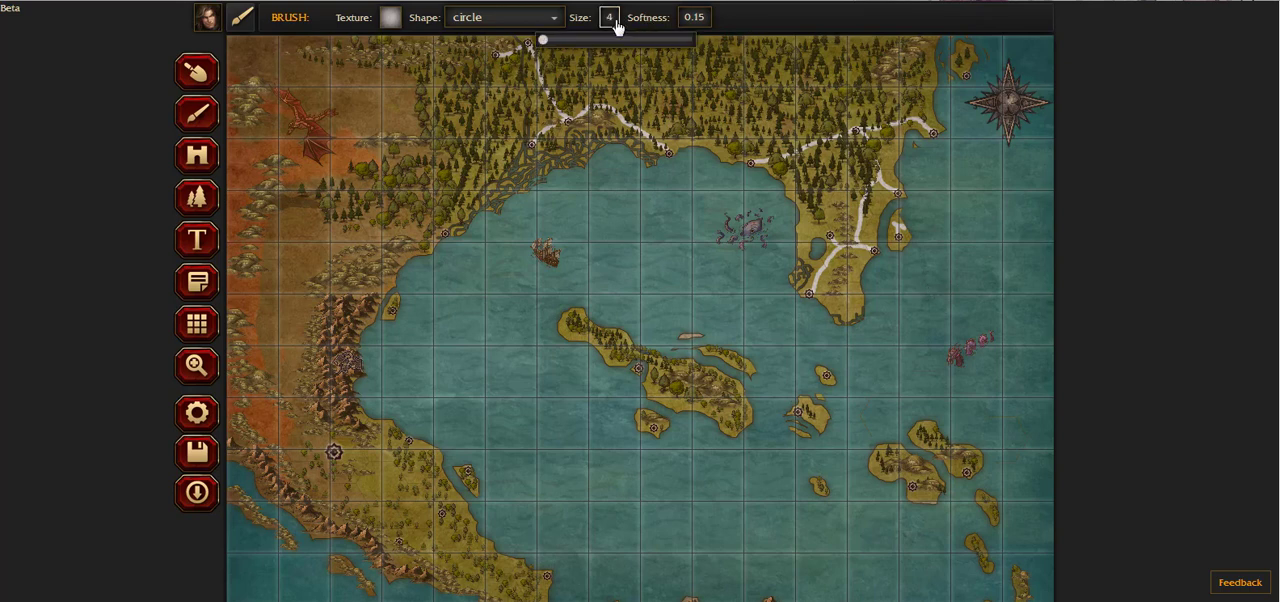
{"action": "left_click_drag", "start_coordinate": [549, 40], "coordinate": [543, 44]}
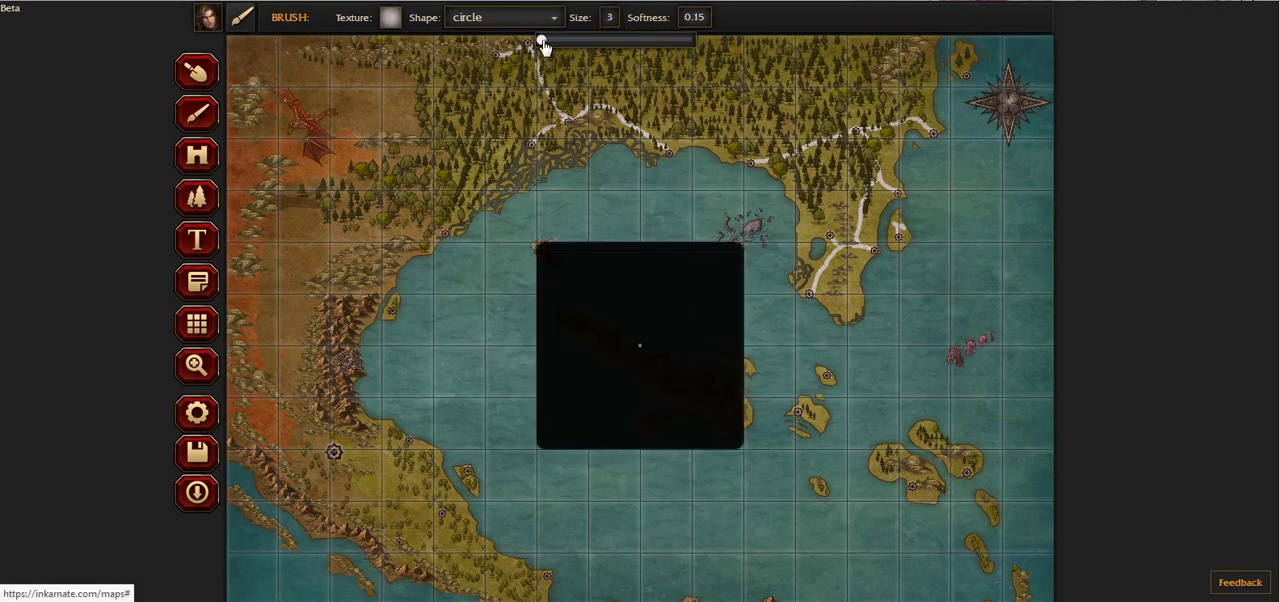
{"action": "left_click", "coordinate": [695, 18]}
{"action": "left_click_drag", "start_coordinate": [628, 39], "coordinate": [622, 40]}
{"action": "left_click", "coordinate": [390, 17]}
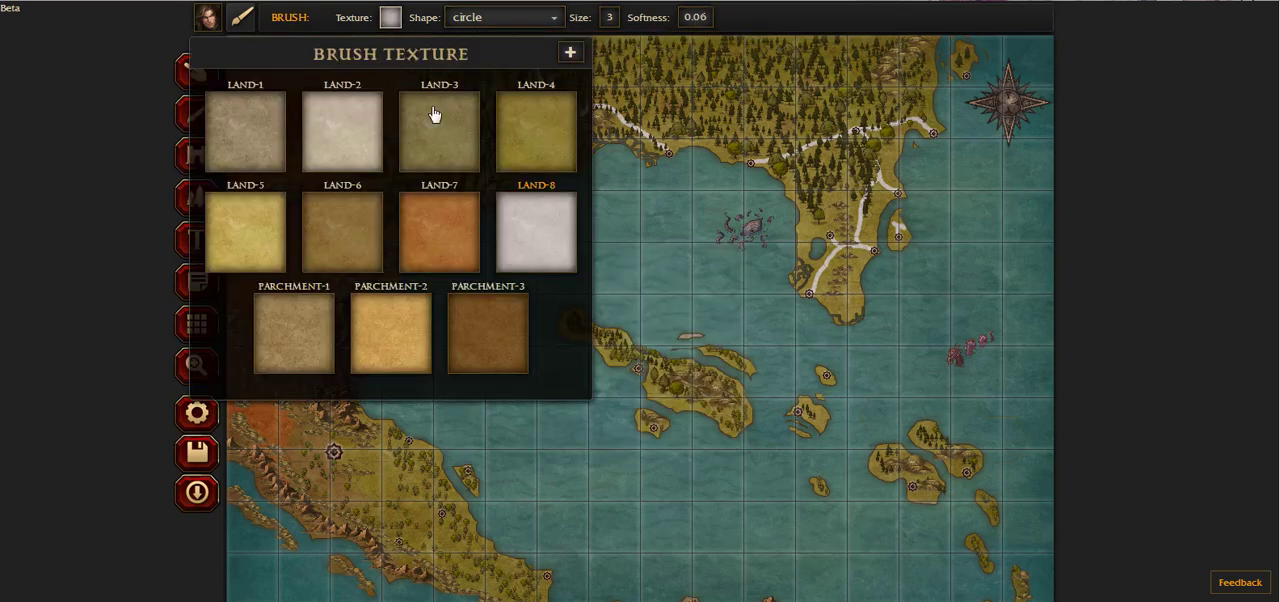
{"action": "left_click", "coordinate": [534, 148]}
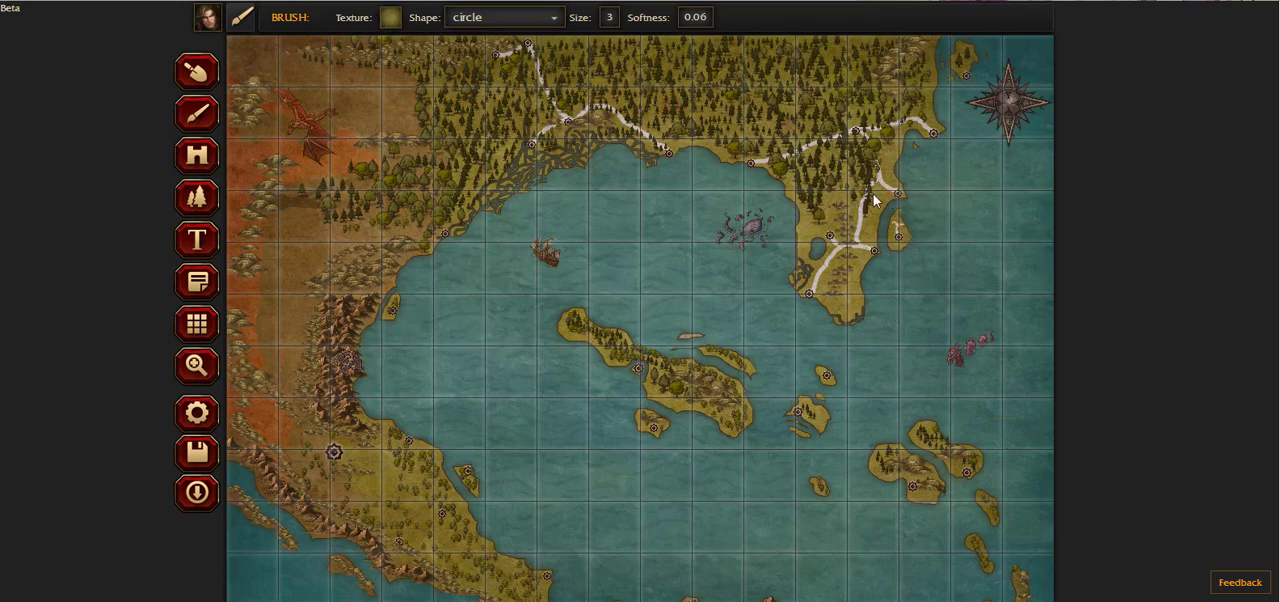
Step: Paint Land-8 roads from the markers on the northeastern islet, the central islands and the southeastern islands
{"action": "left_click", "coordinate": [391, 22]}
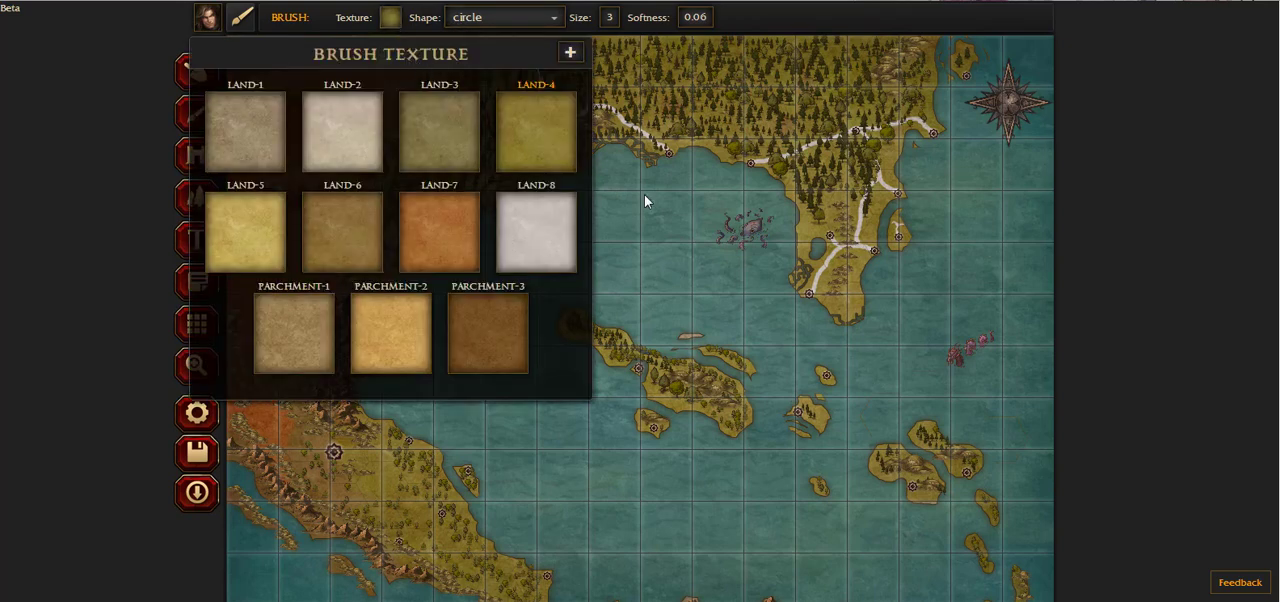
{"action": "left_click", "coordinate": [544, 210]}
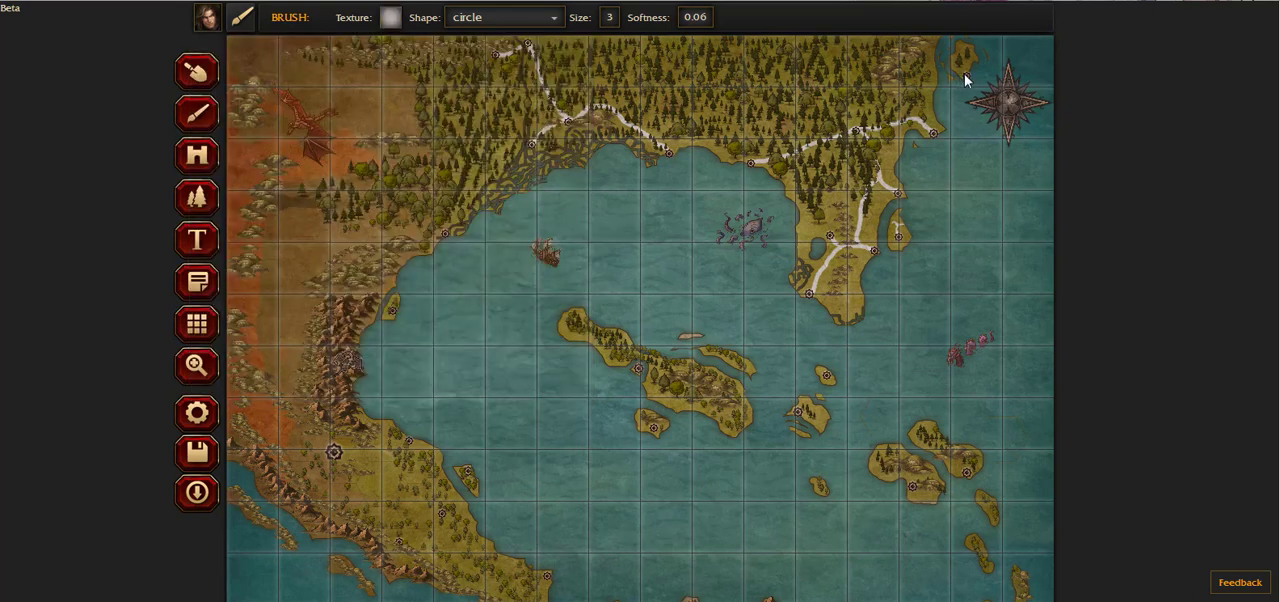
{"action": "left_click_drag", "start_coordinate": [965, 67], "coordinate": [959, 50]}
{"action": "left_click", "coordinate": [910, 477]}
{"action": "left_click", "coordinate": [965, 472]}
Step: Paint roads on the southwestern land from the large marker to the two eastern markers, and between the markers at its eastern tip
{"action": "scroll", "coordinate": [351, 399], "scroll_direction": "down", "scroll_amount": 1}
{"action": "mouse_move", "coordinate": [397, 394]}
{"action": "left_mouse_down"}
{"action": "mouse_move", "coordinate": [408, 386]}
{"action": "mouse_move", "coordinate": [389, 433]}
{"action": "mouse_move", "coordinate": [441, 459]}
{"action": "left_mouse_up"}
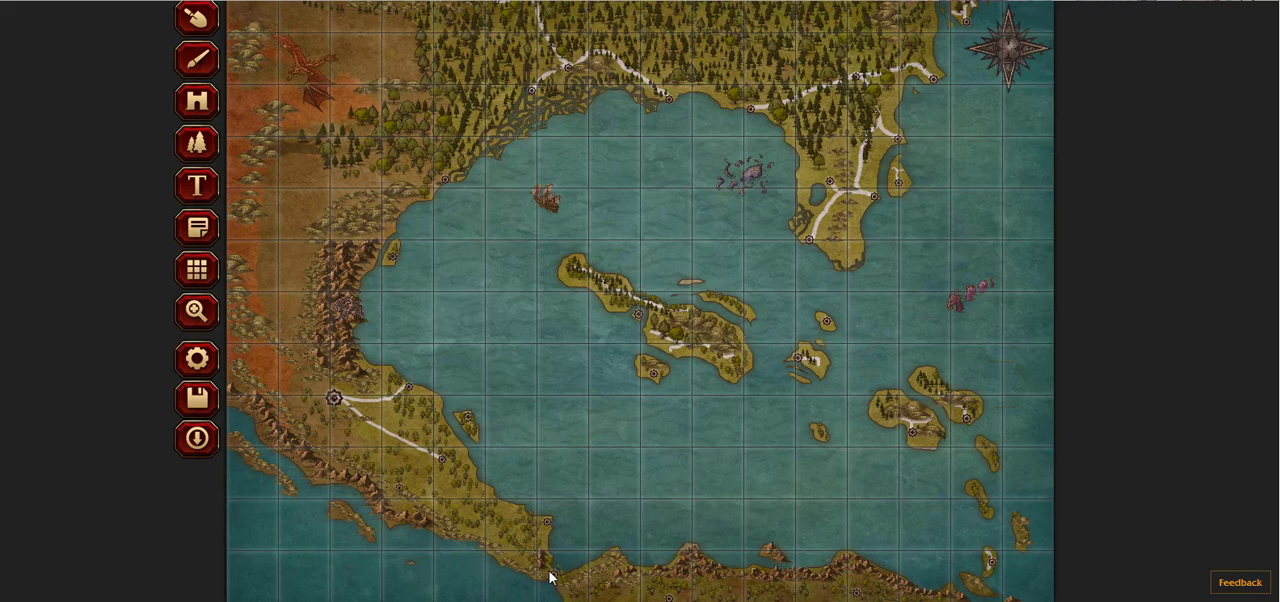
{"action": "mouse_move", "coordinate": [545, 569]}
{"action": "left_mouse_down"}
{"action": "mouse_move", "coordinate": [532, 552]}
{"action": "mouse_move", "coordinate": [546, 523]}
{"action": "left_mouse_up"}
Step: Paint a branching road through the northern forest that joins the markers on the bay's northern coast
{"action": "scroll", "coordinate": [569, 278], "scroll_direction": "up", "scroll_amount": 1}
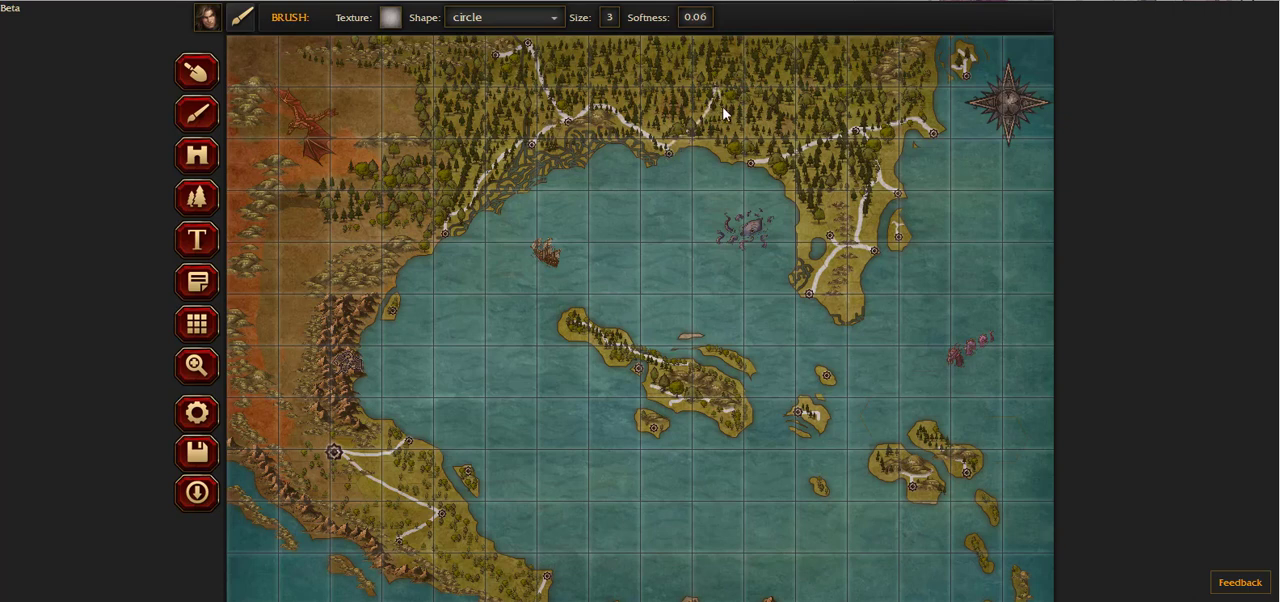
{"action": "left_click_drag", "start_coordinate": [717, 88], "coordinate": [742, 131]}
{"action": "left_click_drag", "start_coordinate": [720, 90], "coordinate": [724, 55]}
Step: Paint roads from the southwestern land's northern coastal marker to its east coast, along the southern land and on the southeastern island
{"action": "scroll", "coordinate": [837, 294], "scroll_direction": "down", "scroll_amount": 1}
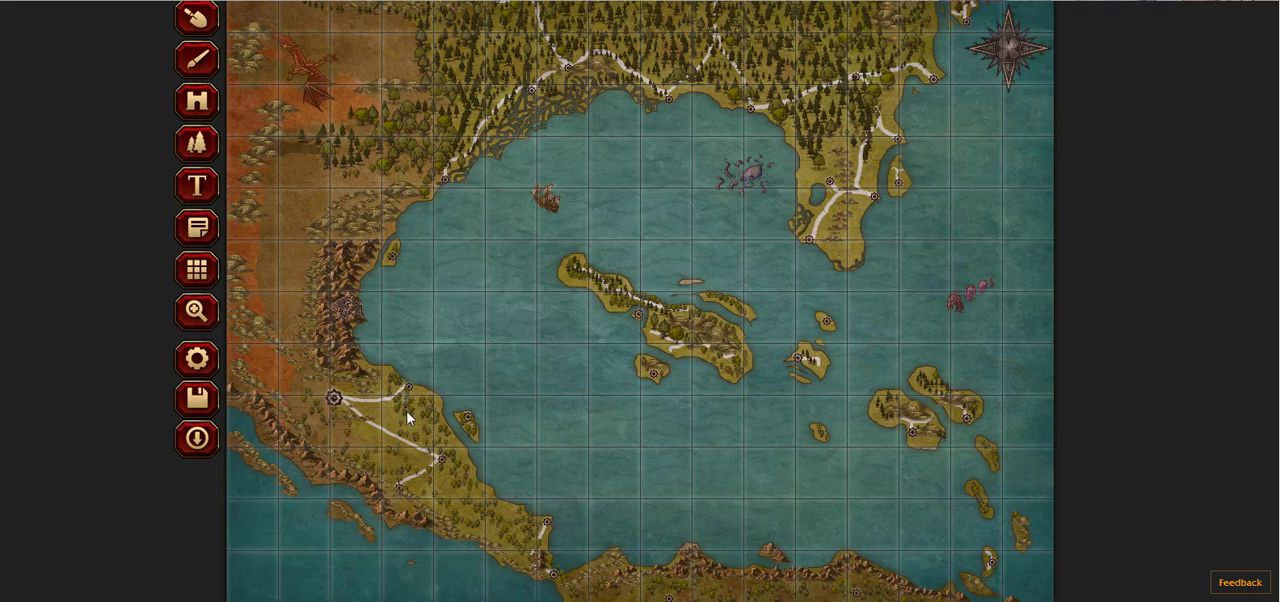
{"action": "mouse_move", "coordinate": [404, 388]}
{"action": "left_mouse_down"}
{"action": "mouse_move", "coordinate": [437, 457]}
{"action": "mouse_move", "coordinate": [468, 461]}
{"action": "left_mouse_up"}
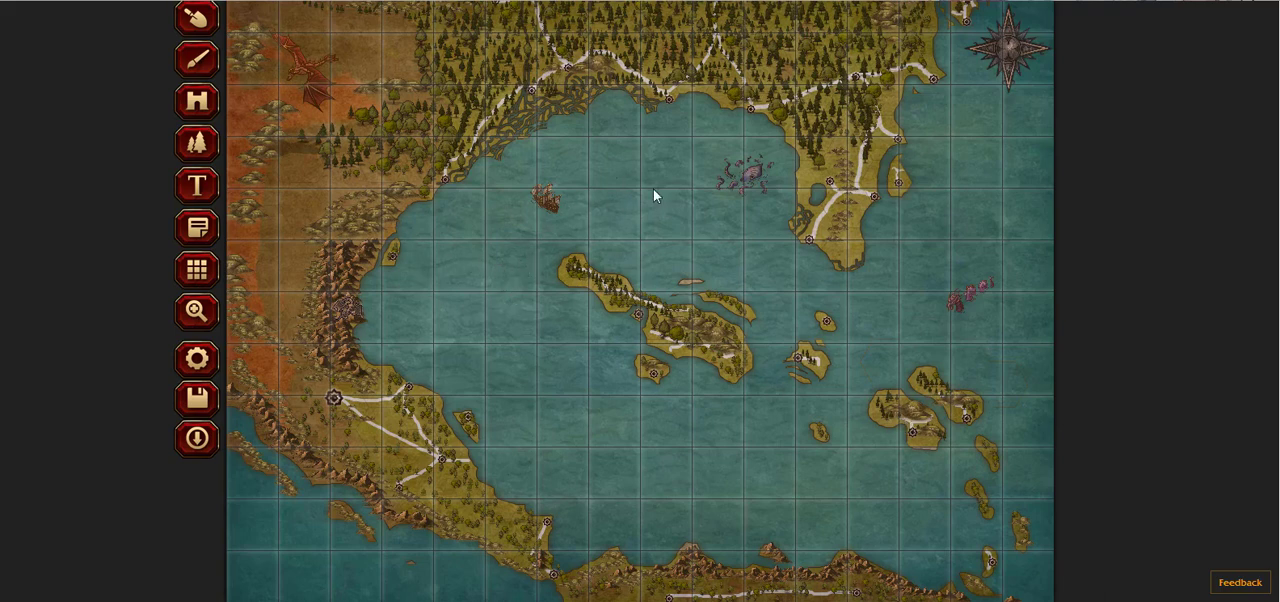
{"action": "scroll", "coordinate": [668, 220], "scroll_direction": "up", "scroll_amount": 1}
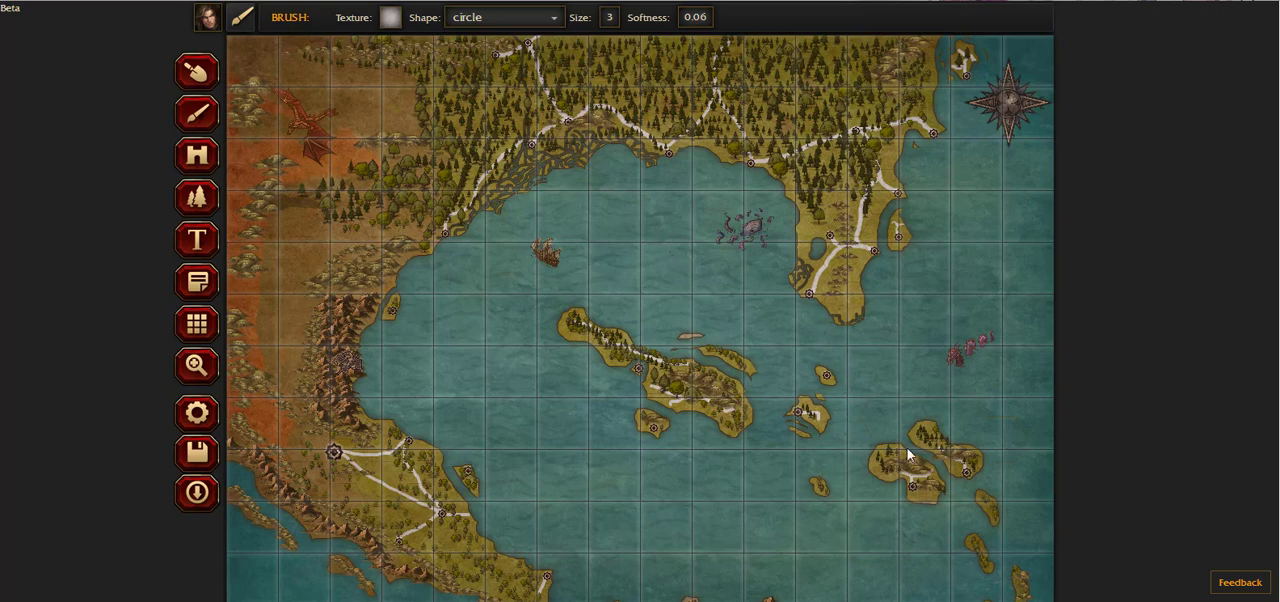
{"action": "scroll", "coordinate": [855, 486], "scroll_direction": "down", "scroll_amount": 1}
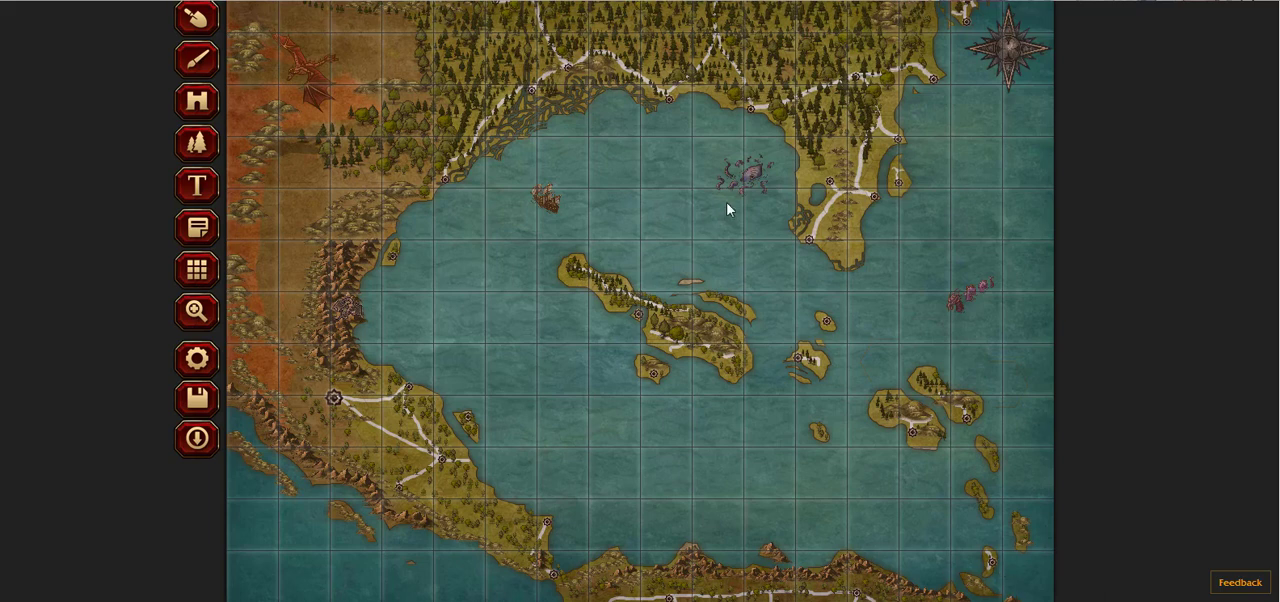
{"action": "scroll", "coordinate": [727, 210], "scroll_direction": "up", "scroll_amount": 1}
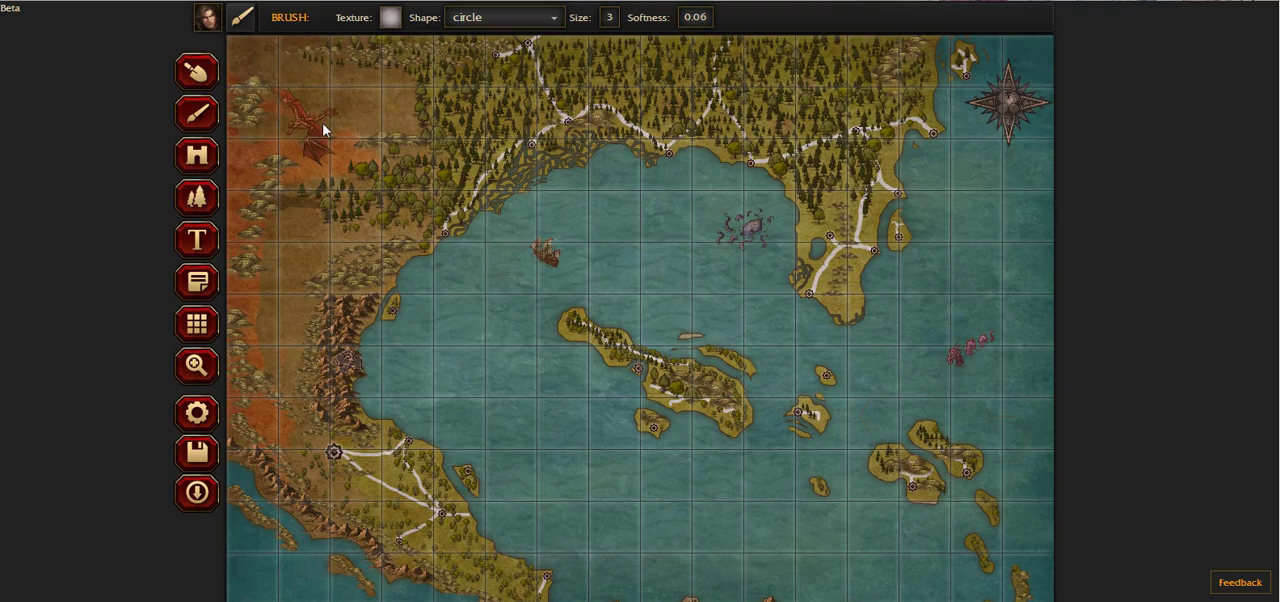
Step: Place three settlement markers at 79% scale in the northwestern desert, two northern ones and one beside the dragon
{"action": "left_click", "coordinate": [197, 200]}
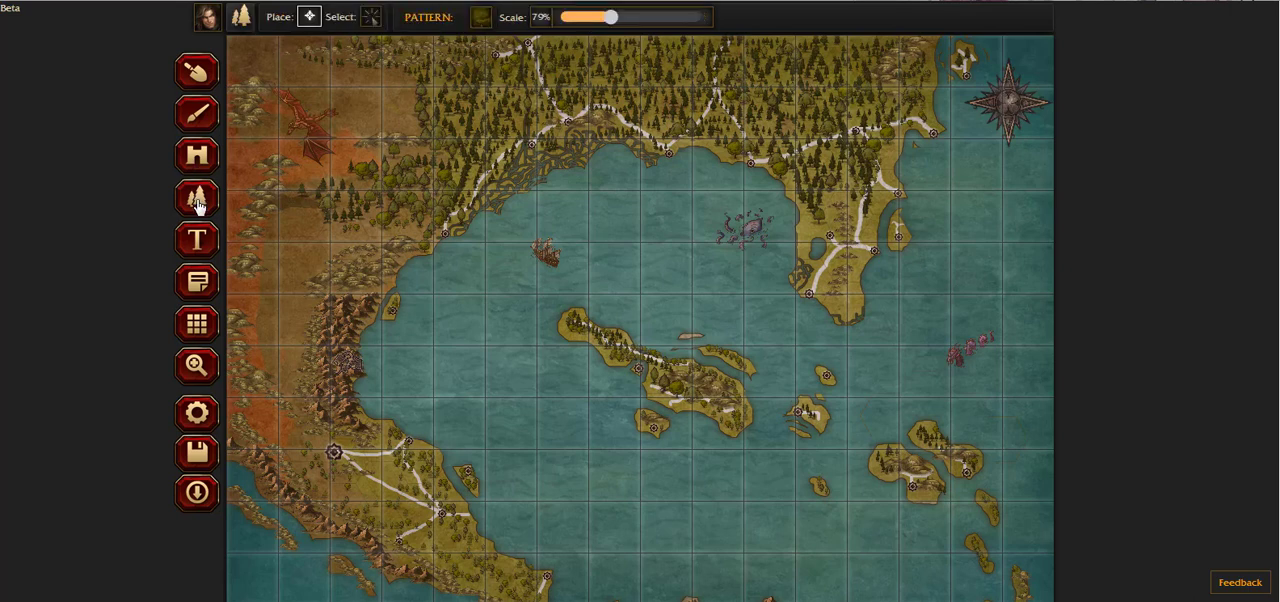
{"action": "left_click", "coordinate": [208, 158]}
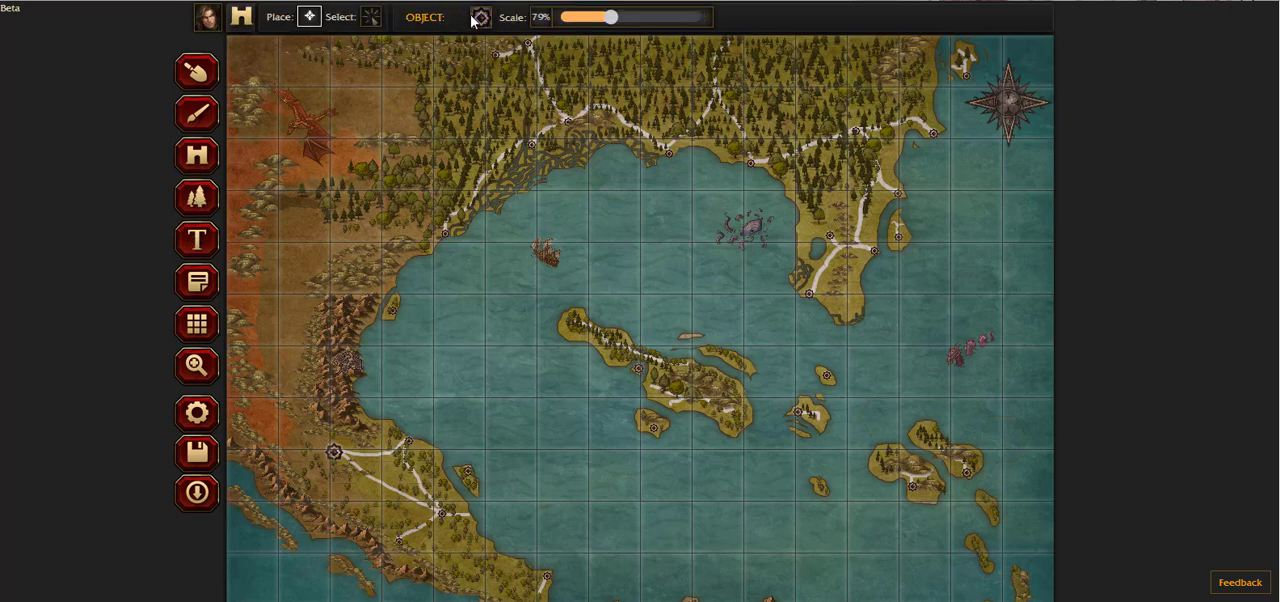
{"action": "left_click", "coordinate": [478, 17]}
{"action": "left_click", "coordinate": [488, 20]}
{"action": "left_click", "coordinate": [342, 84]}
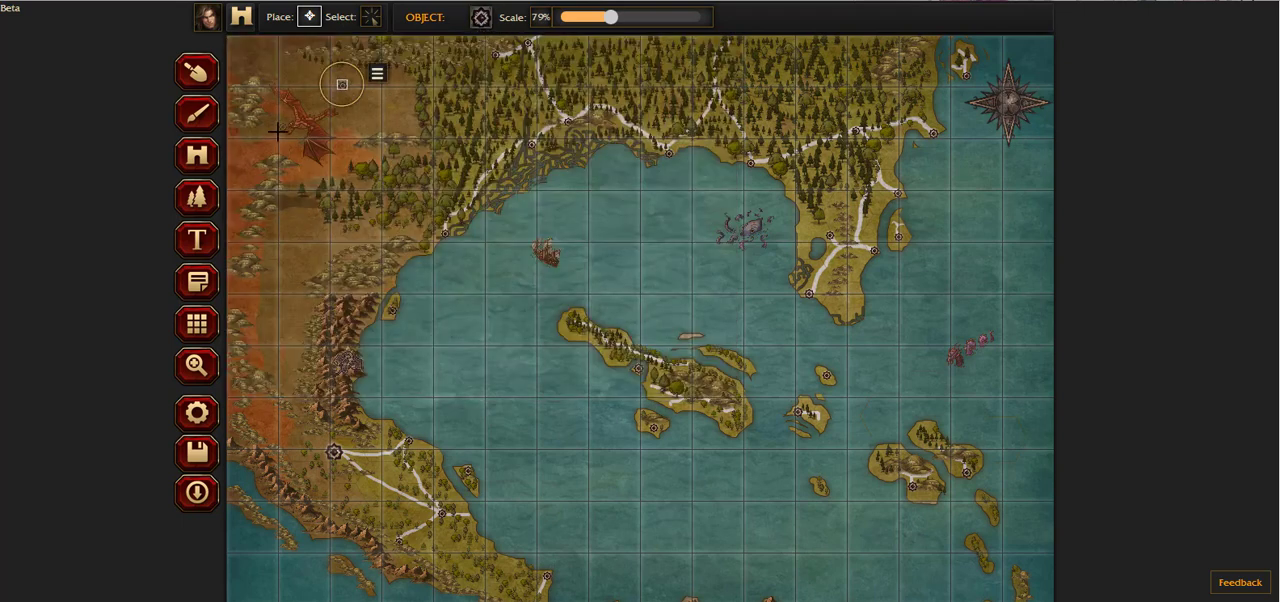
{"action": "left_click", "coordinate": [240, 47]}
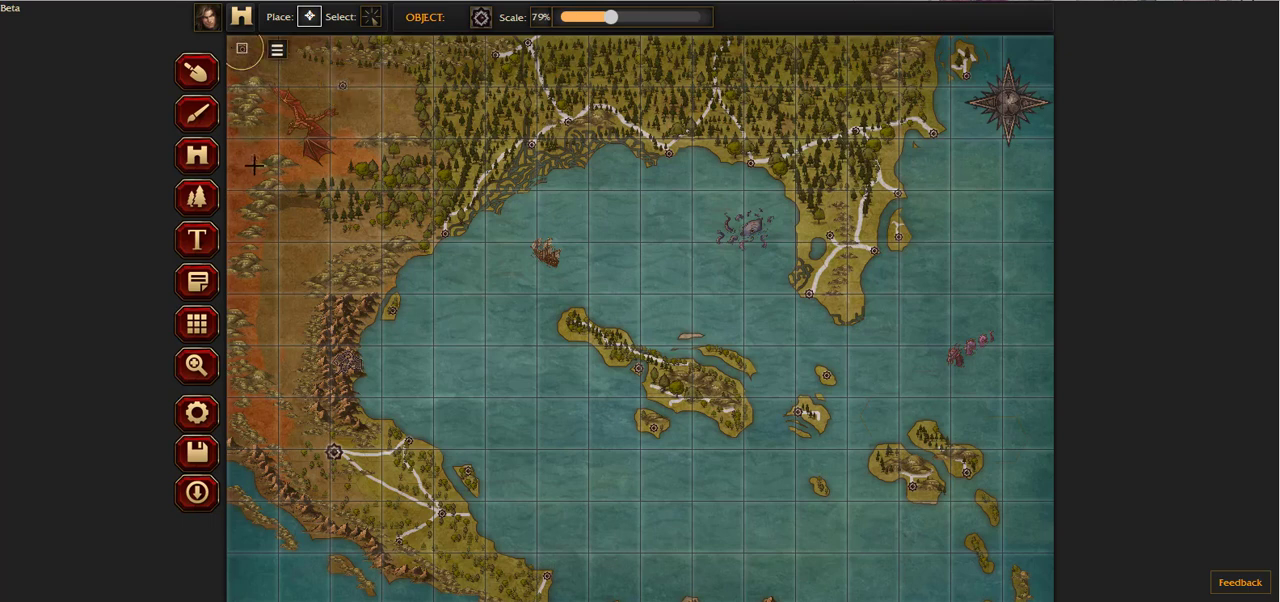
{"action": "left_click", "coordinate": [257, 137]}
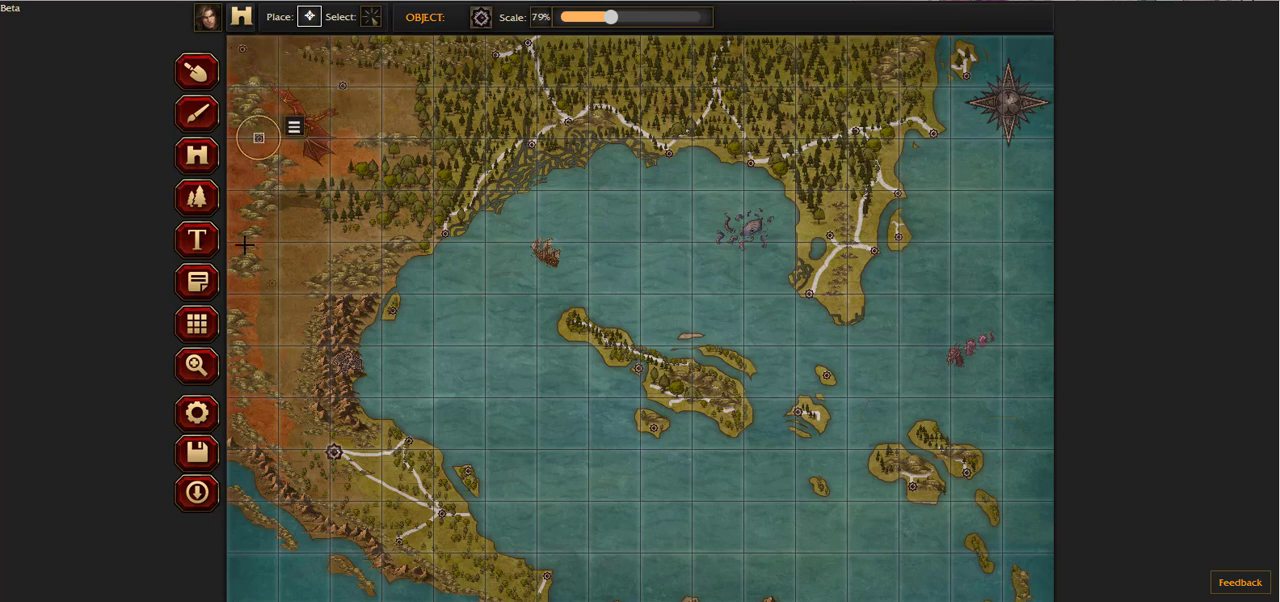
Step: Paint roads joining the three settlement markers in the northwestern desert
{"action": "left_click", "coordinate": [199, 116]}
{"action": "mouse_move", "coordinate": [243, 47]}
{"action": "left_mouse_down"}
{"action": "mouse_move", "coordinate": [264, 76]}
{"action": "mouse_move", "coordinate": [267, 130]}
{"action": "left_mouse_up"}
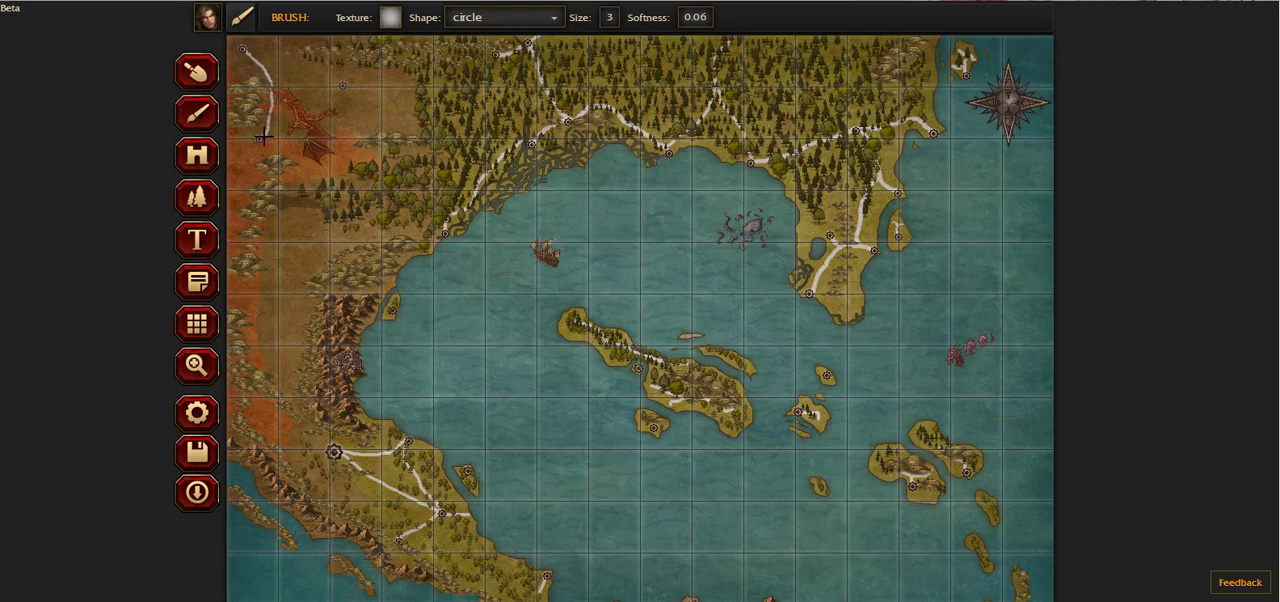
{"action": "left_click_drag", "start_coordinate": [278, 84], "coordinate": [342, 86]}
{"action": "scroll", "coordinate": [624, 183], "scroll_direction": "down", "scroll_amount": 1}
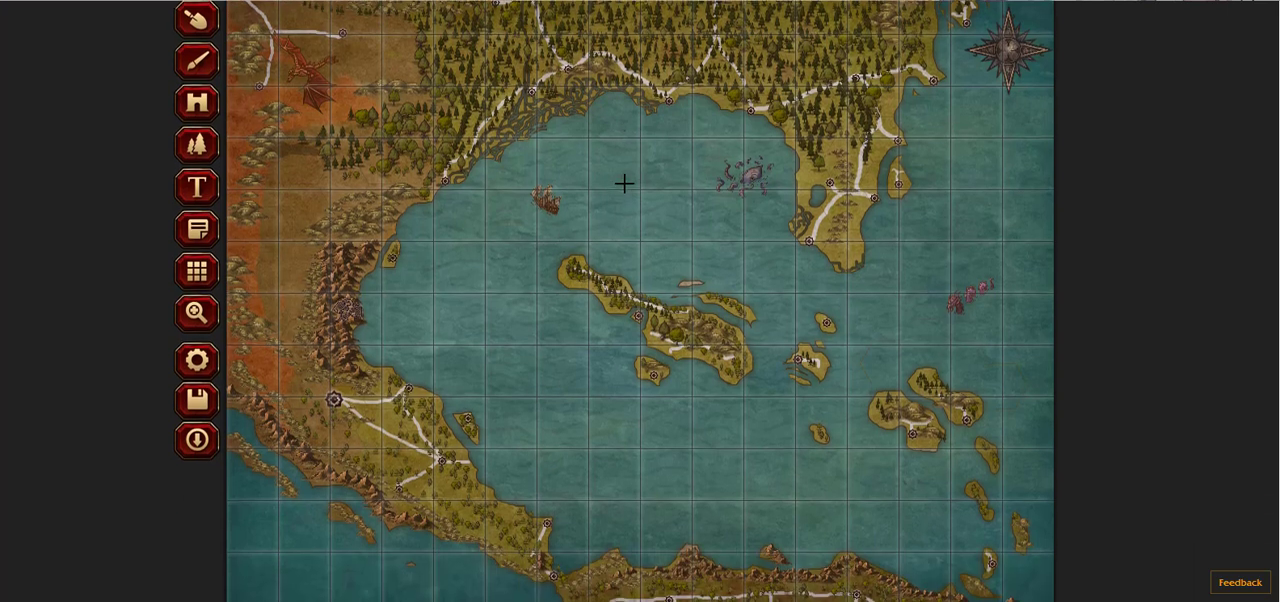
{"action": "scroll", "coordinate": [677, 244], "scroll_direction": "up", "scroll_amount": 1}
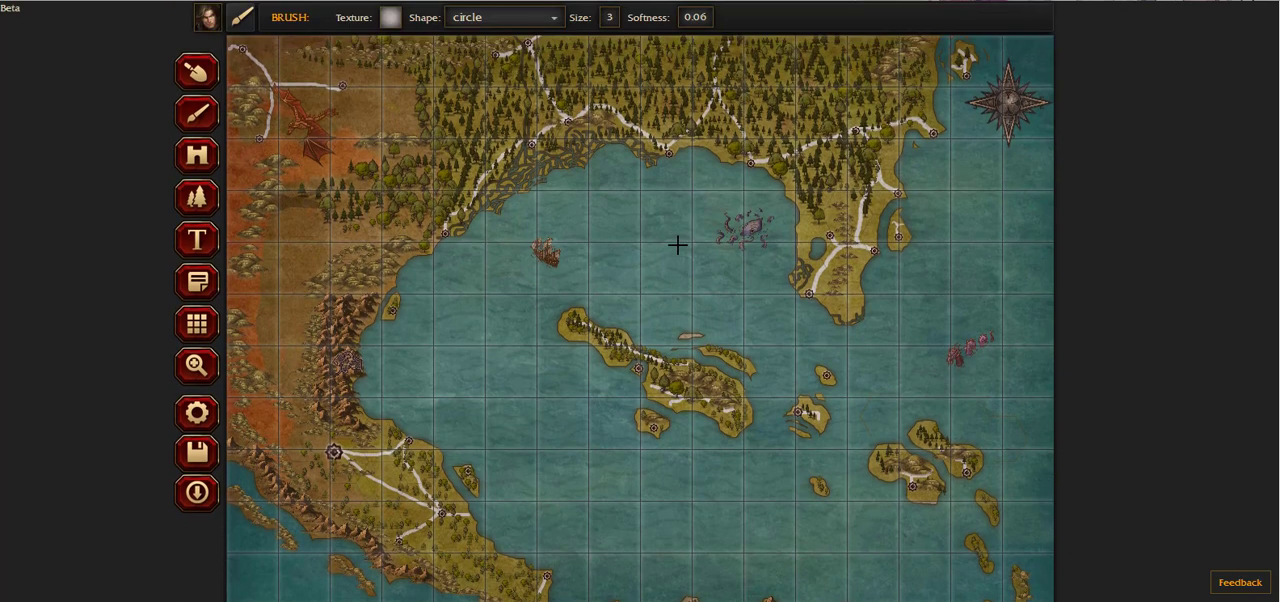
{"action": "scroll", "coordinate": [709, 194], "scroll_direction": "down", "scroll_amount": 1}
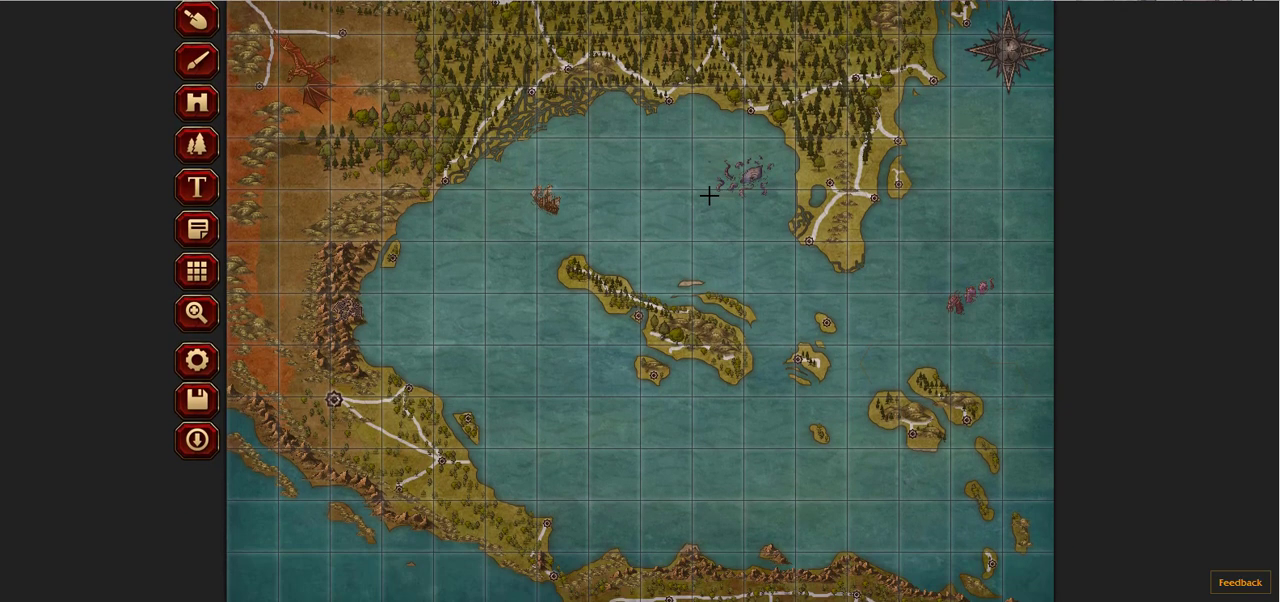
{"action": "scroll", "coordinate": [796, 265], "scroll_direction": "up", "scroll_amount": 1}
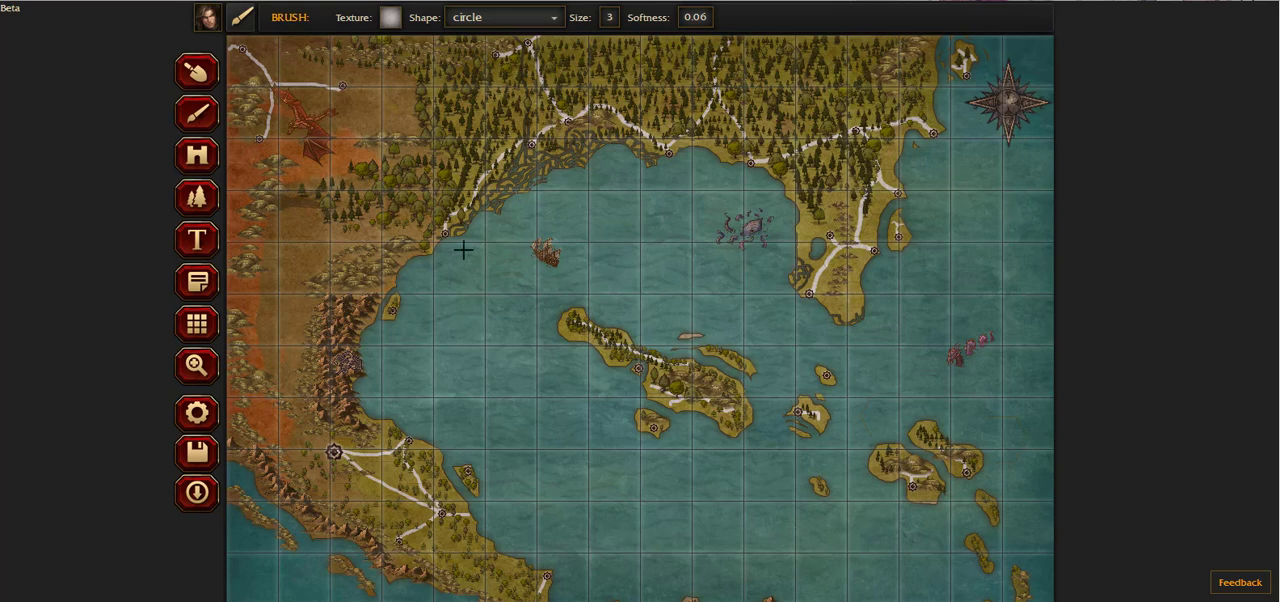
Step: Paint brown mountain ranges at 34% scale in the southern part of the bay and in the sea south of the compass rose
{"action": "left_click", "coordinate": [198, 198]}
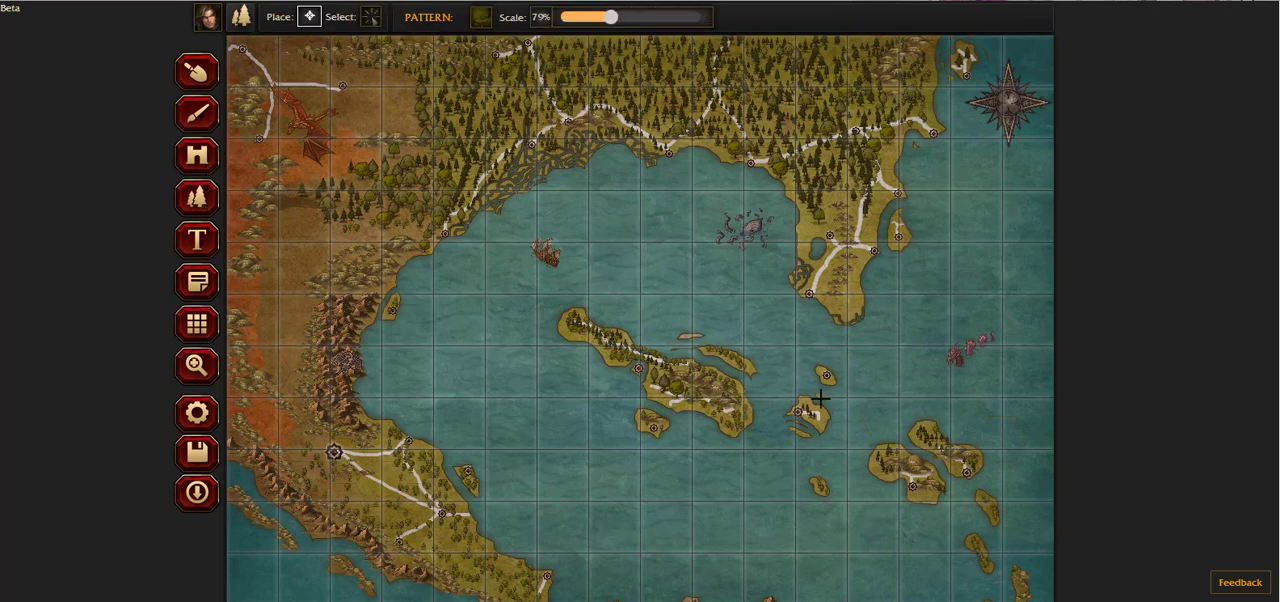
{"action": "scroll", "coordinate": [814, 405], "scroll_direction": "down", "scroll_amount": 1}
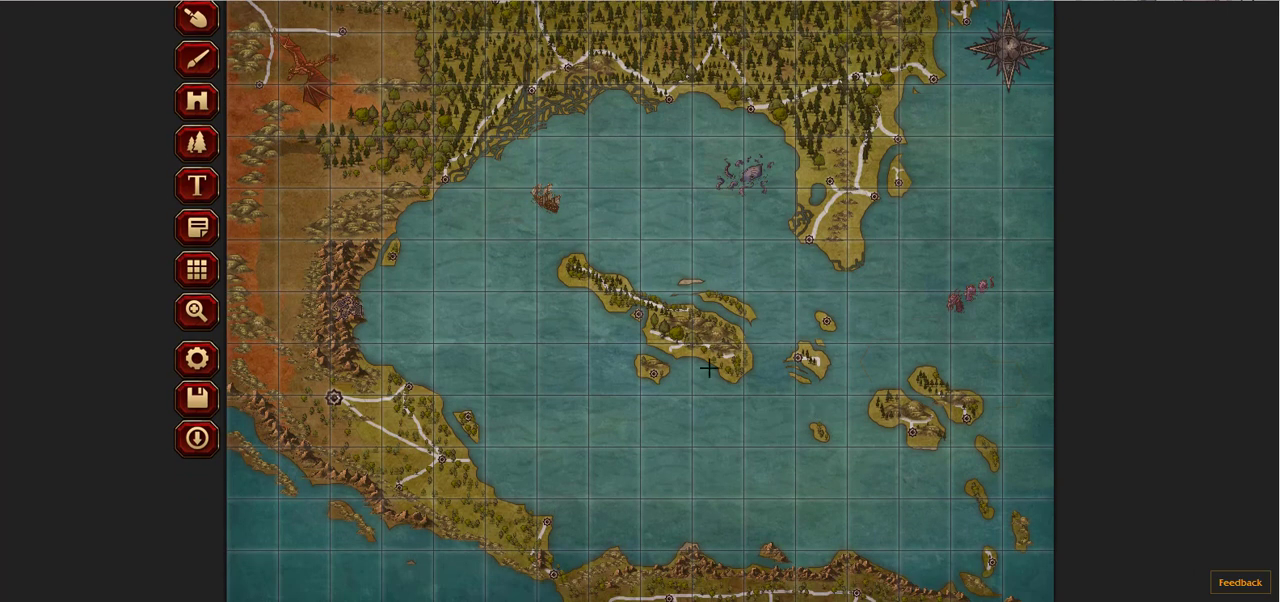
{"action": "scroll", "coordinate": [602, 214], "scroll_direction": "up", "scroll_amount": 1}
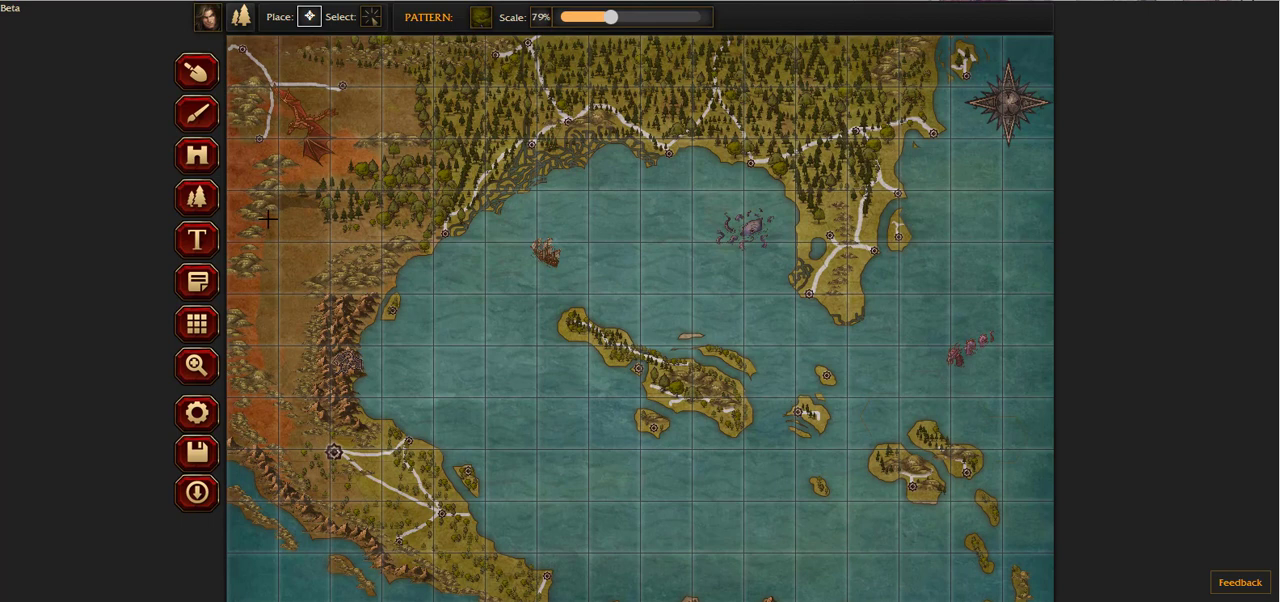
{"action": "left_click", "coordinate": [481, 17]}
{"action": "left_click", "coordinate": [322, 118]}
{"action": "scroll", "coordinate": [605, 340], "scroll_direction": "down", "scroll_amount": 1}
{"action": "scroll", "coordinate": [605, 300], "scroll_direction": "up", "scroll_amount": 1}
{"action": "left_click_drag", "start_coordinate": [611, 17], "coordinate": [576, 20]}
{"action": "mouse_move", "coordinate": [600, 498]}
{"action": "left_mouse_down"}
{"action": "mouse_move", "coordinate": [647, 533]}
{"action": "mouse_move", "coordinate": [591, 510]}
{"action": "mouse_move", "coordinate": [662, 545]}
{"action": "left_mouse_up"}
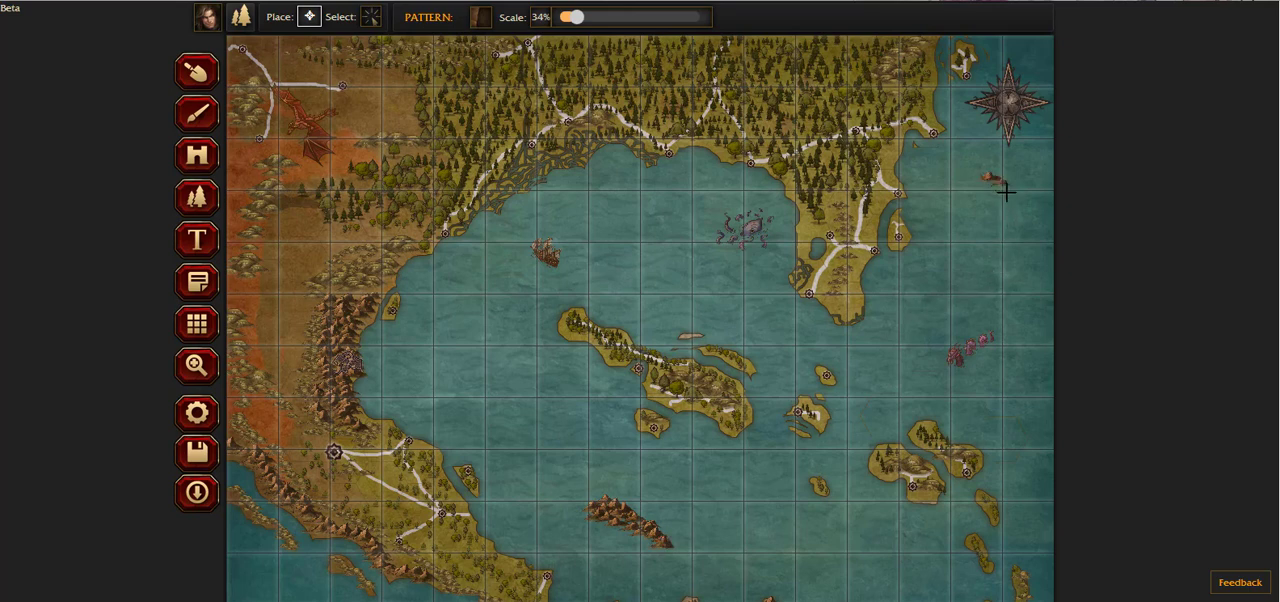
{"action": "mouse_move", "coordinate": [1006, 190]}
{"action": "left_mouse_down"}
{"action": "mouse_move", "coordinate": [1034, 224]}
{"action": "mouse_move", "coordinate": [997, 174]}
{"action": "left_mouse_up"}
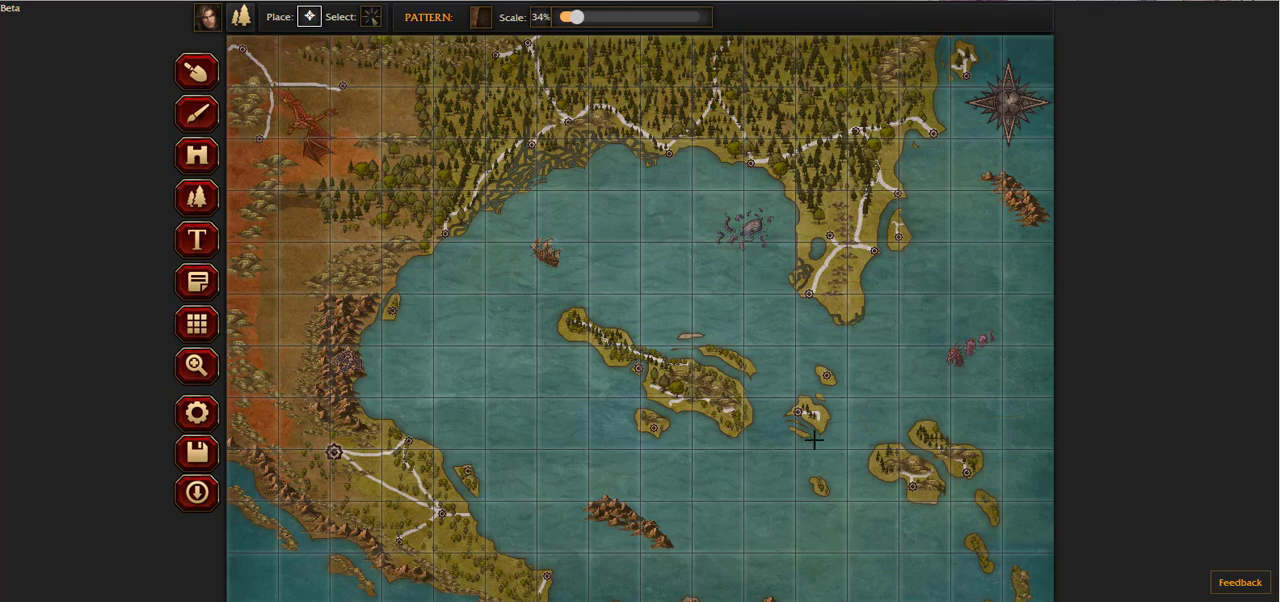
Step: Paint small mountain outcrops northwest of the southeastern islands, beside the far eastern islets, and southwest and south of the large central island
{"action": "scroll", "coordinate": [814, 438], "scroll_direction": "down", "scroll_amount": 1}
{"action": "left_click_drag", "start_coordinate": [843, 386], "coordinate": [882, 364]}
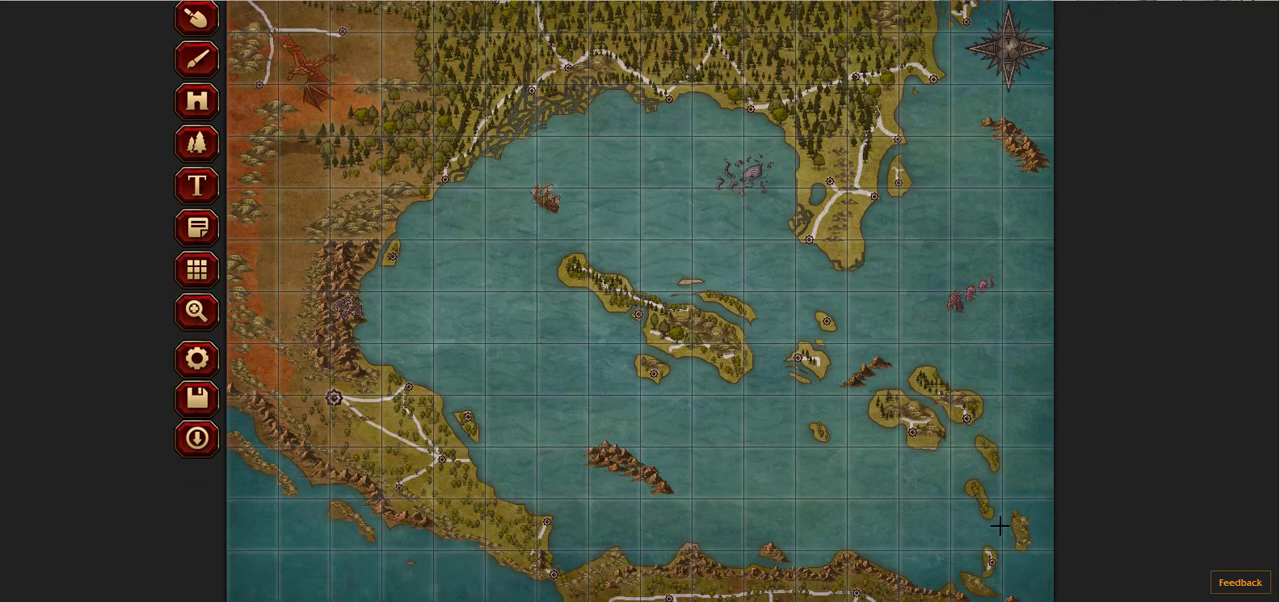
{"action": "left_click_drag", "start_coordinate": [1015, 487], "coordinate": [1017, 494]}
{"action": "mouse_move", "coordinate": [606, 331]}
{"action": "left_mouse_down"}
{"action": "mouse_move", "coordinate": [577, 314]}
{"action": "mouse_move", "coordinate": [564, 333]}
{"action": "left_mouse_up"}
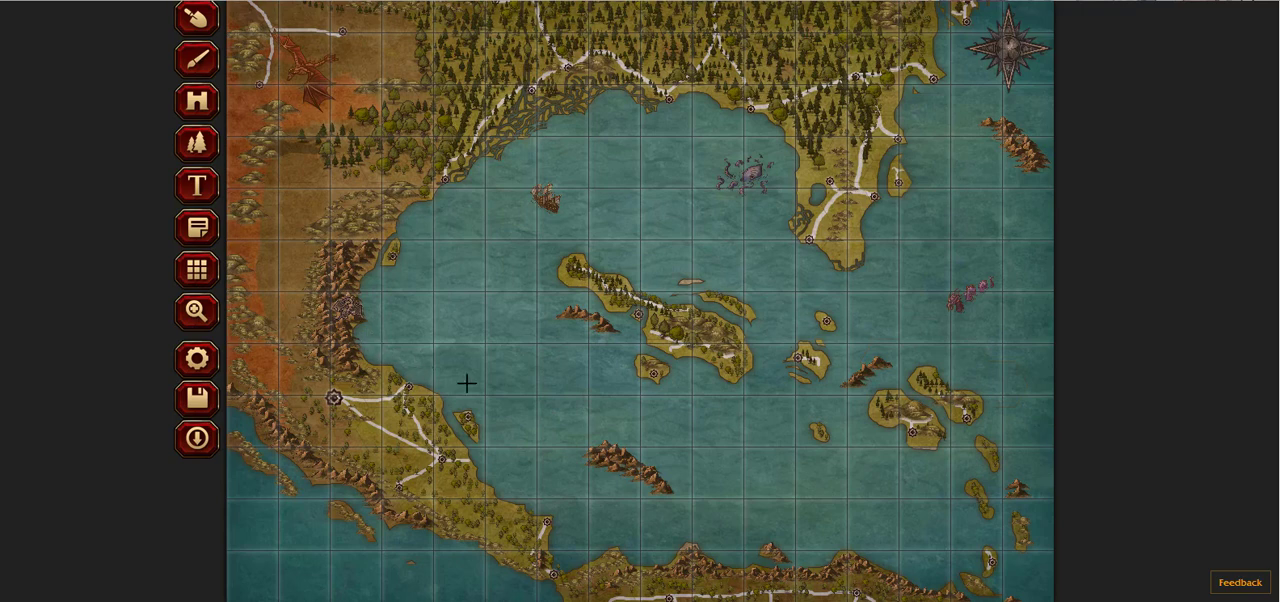
{"action": "left_click", "coordinate": [704, 382]}
{"action": "scroll", "coordinate": [540, 290], "scroll_direction": "up", "scroll_amount": 1}
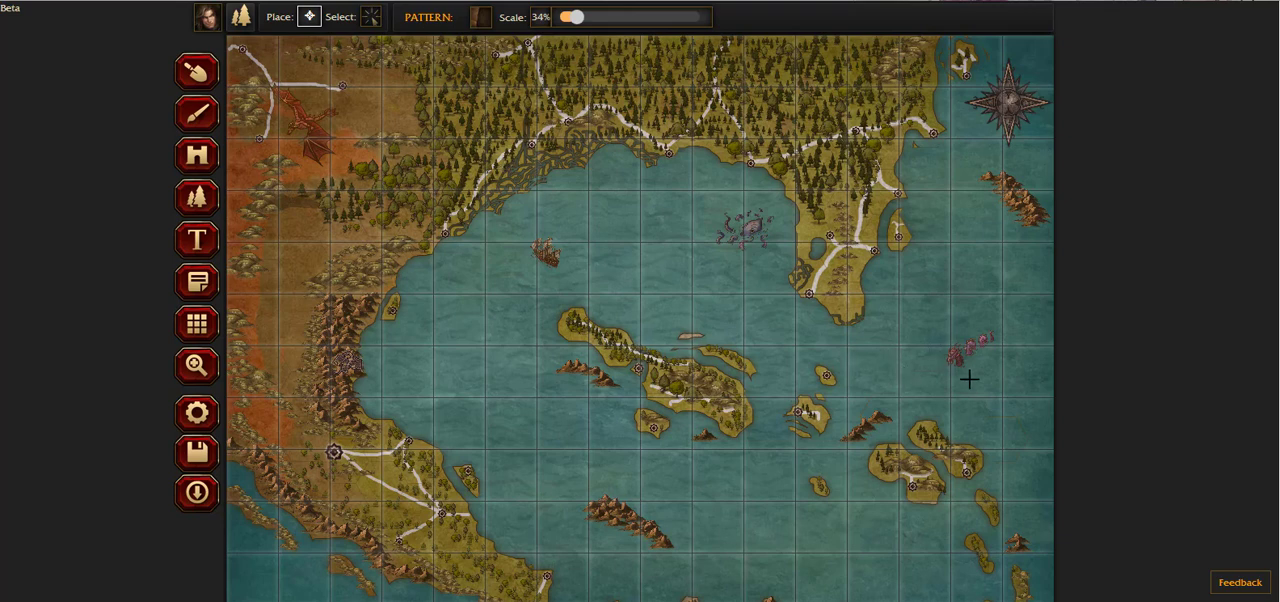
Step: Move the sea serpent in the eastern sea slightly southwest
{"action": "scroll", "coordinate": [969, 378], "scroll_direction": "down", "scroll_amount": 1}
{"action": "scroll", "coordinate": [252, 110], "scroll_direction": "up", "scroll_amount": 1}
{"action": "left_click", "coordinate": [373, 19]}
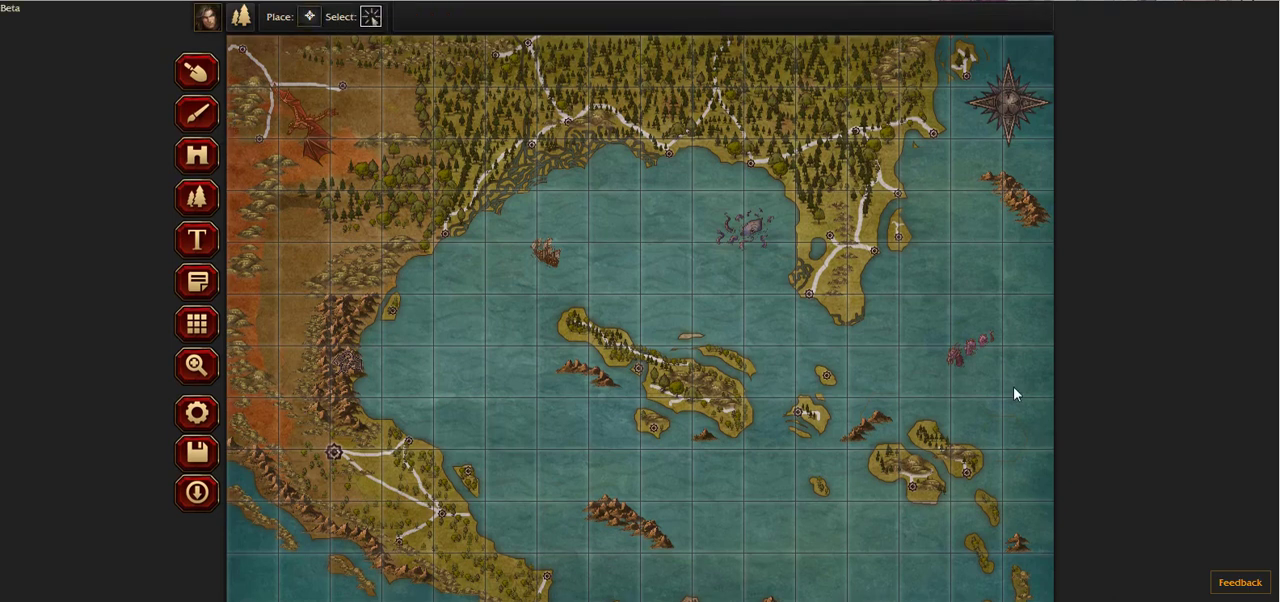
{"action": "left_click", "coordinate": [965, 355]}
{"action": "scroll", "coordinate": [831, 403], "scroll_direction": "down", "scroll_amount": 1}
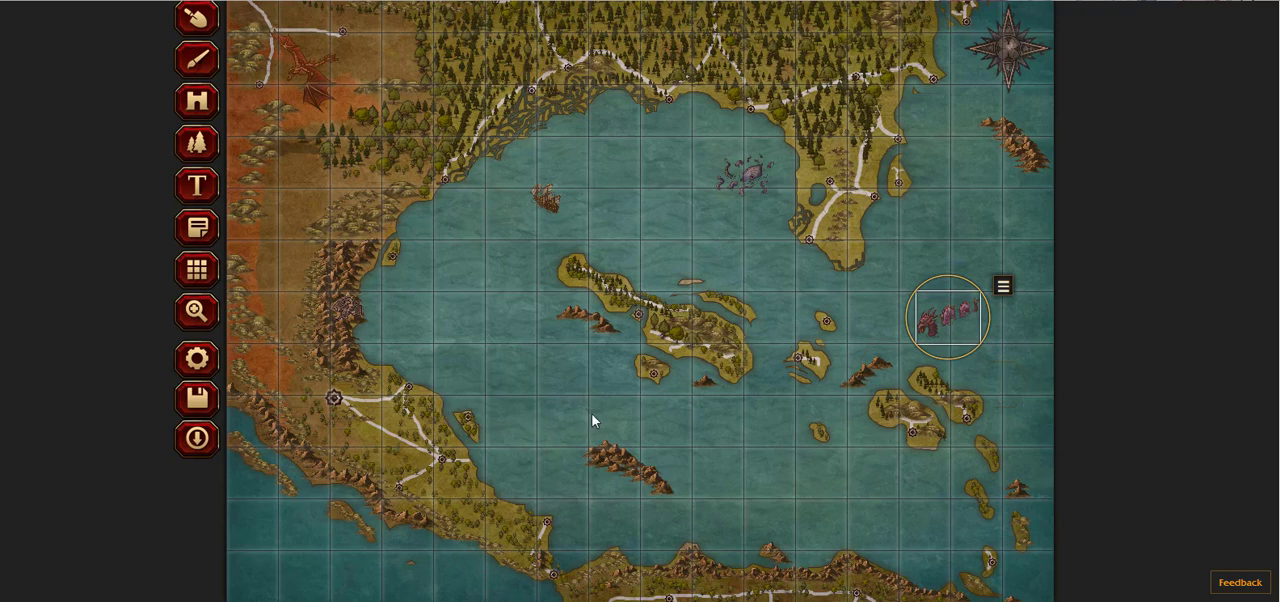
{"action": "left_click", "coordinate": [197, 190]}
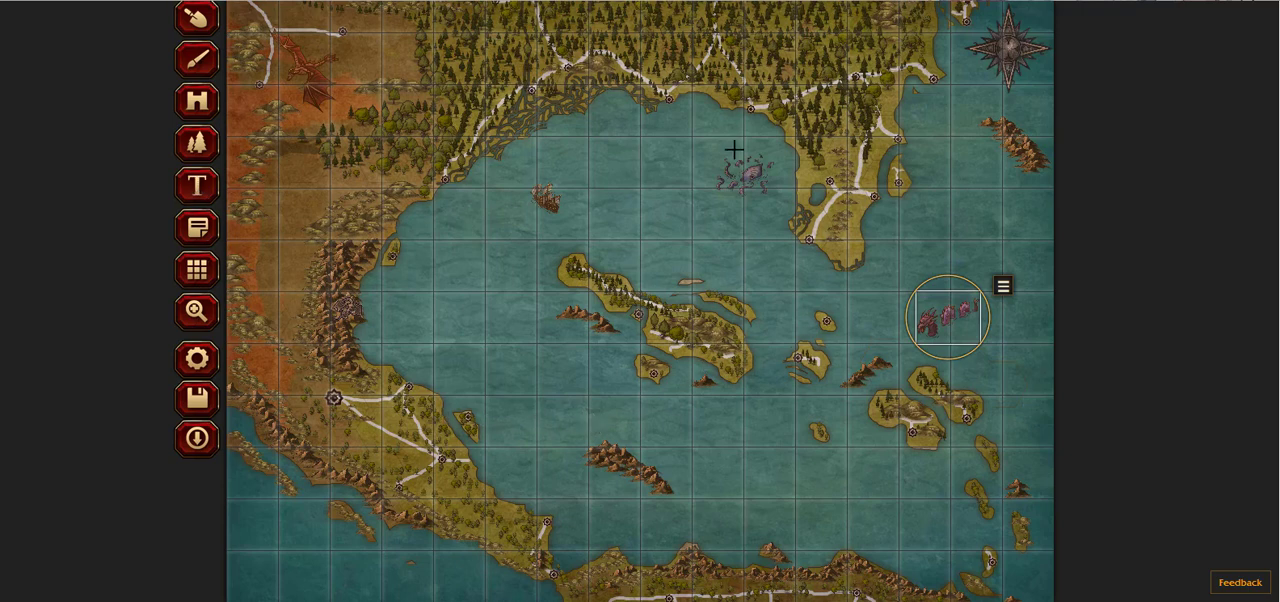
{"action": "left_click", "coordinate": [840, 172]}
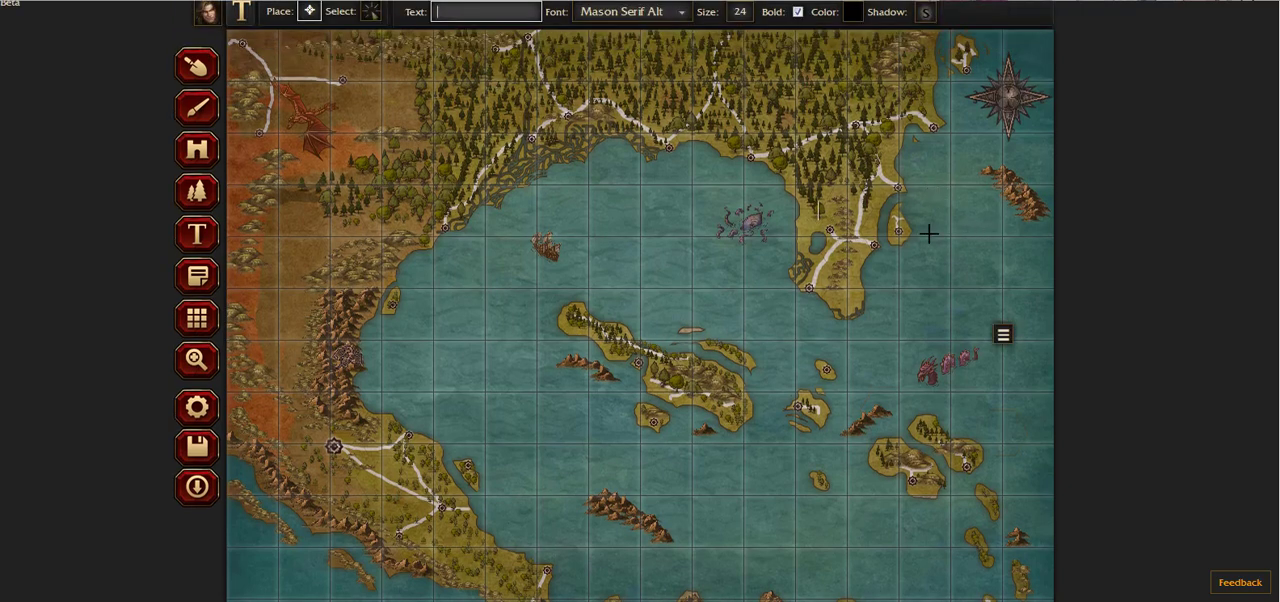
{"action": "left_click", "coordinate": [682, 12]}
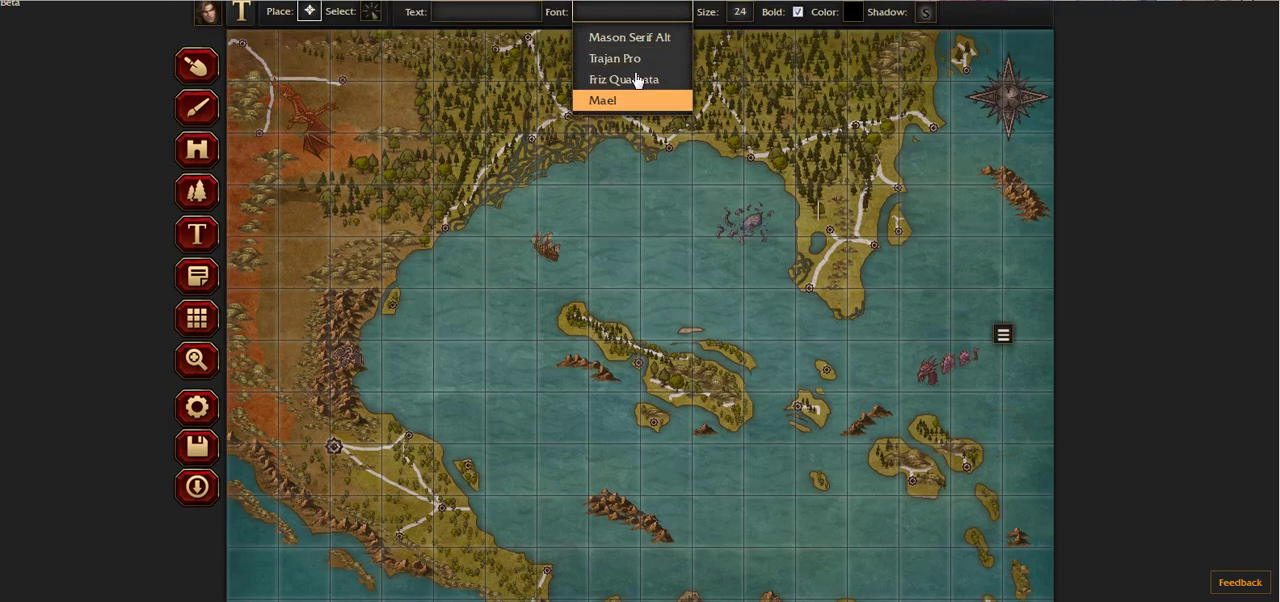
{"action": "left_click", "coordinate": [652, 40]}
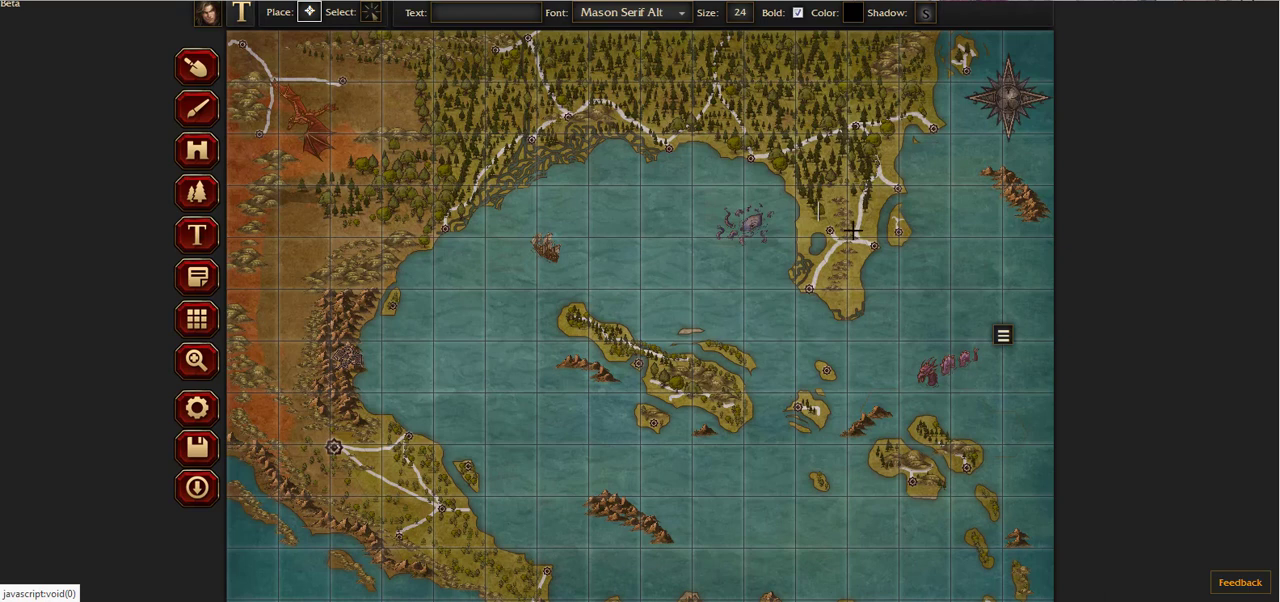
{"action": "left_click", "coordinate": [738, 267]}
{"action": "scroll", "coordinate": [716, 334], "scroll_direction": "down", "scroll_amount": 1}
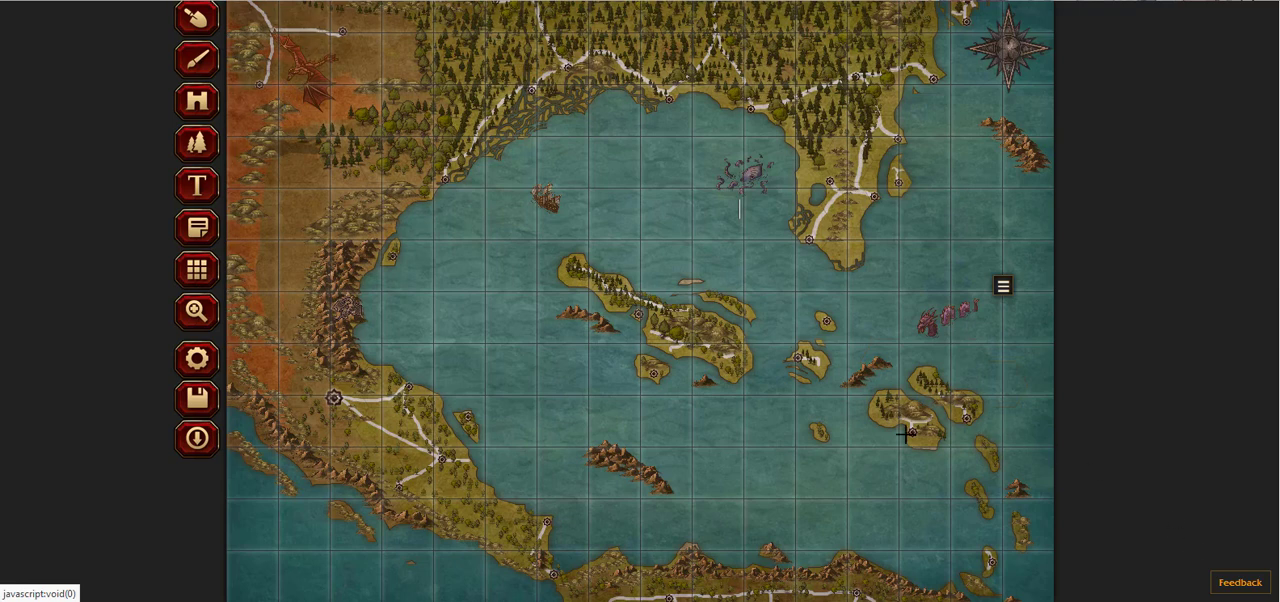
{"action": "scroll", "coordinate": [866, 400], "scroll_direction": "up", "scroll_amount": 1}
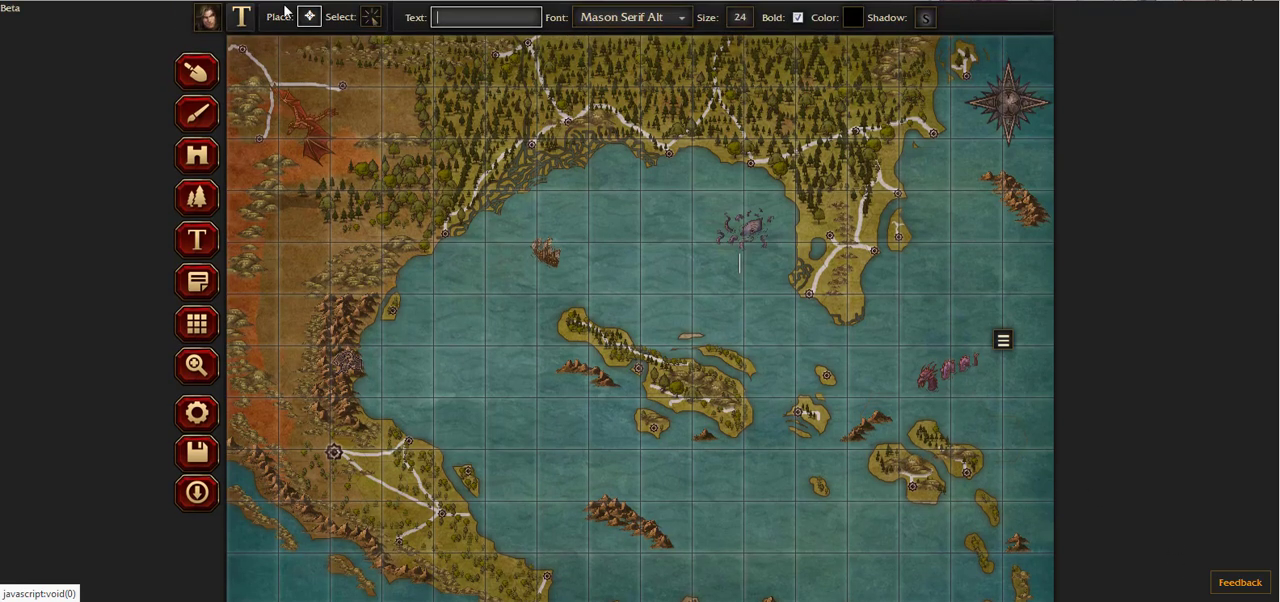
Step: Set the square grid's opacity to 0.24 and its size to 104
{"action": "left_click", "coordinate": [199, 332]}
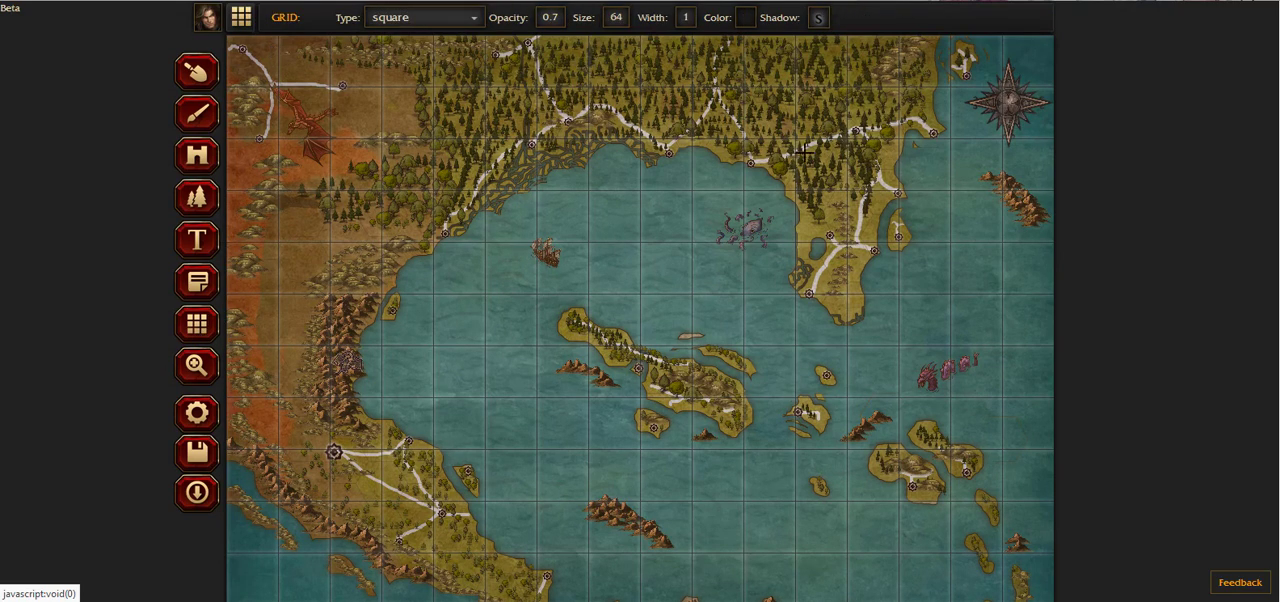
{"action": "left_click", "coordinate": [549, 25]}
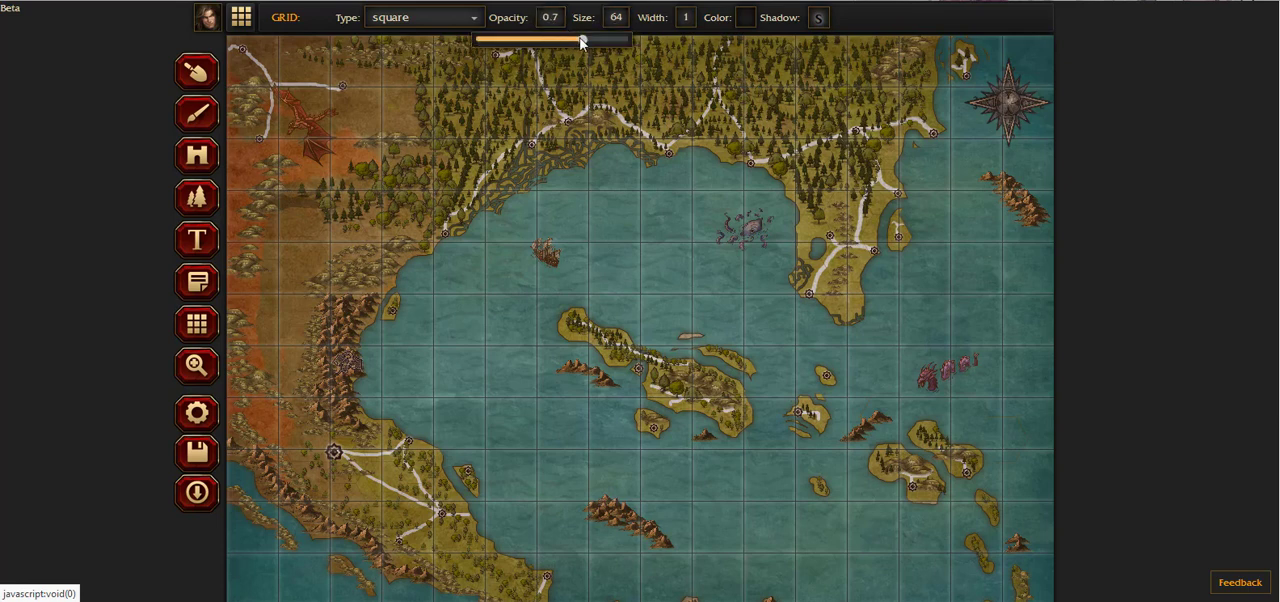
{"action": "left_click_drag", "start_coordinate": [583, 40], "coordinate": [510, 42]}
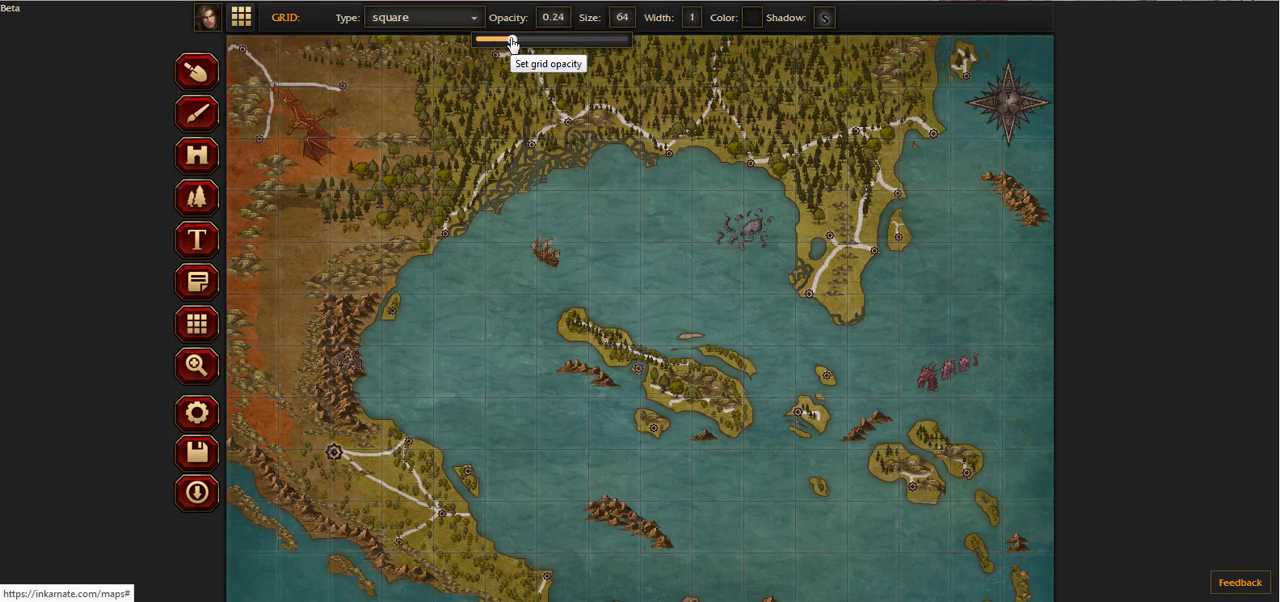
{"action": "left_click", "coordinate": [622, 25]}
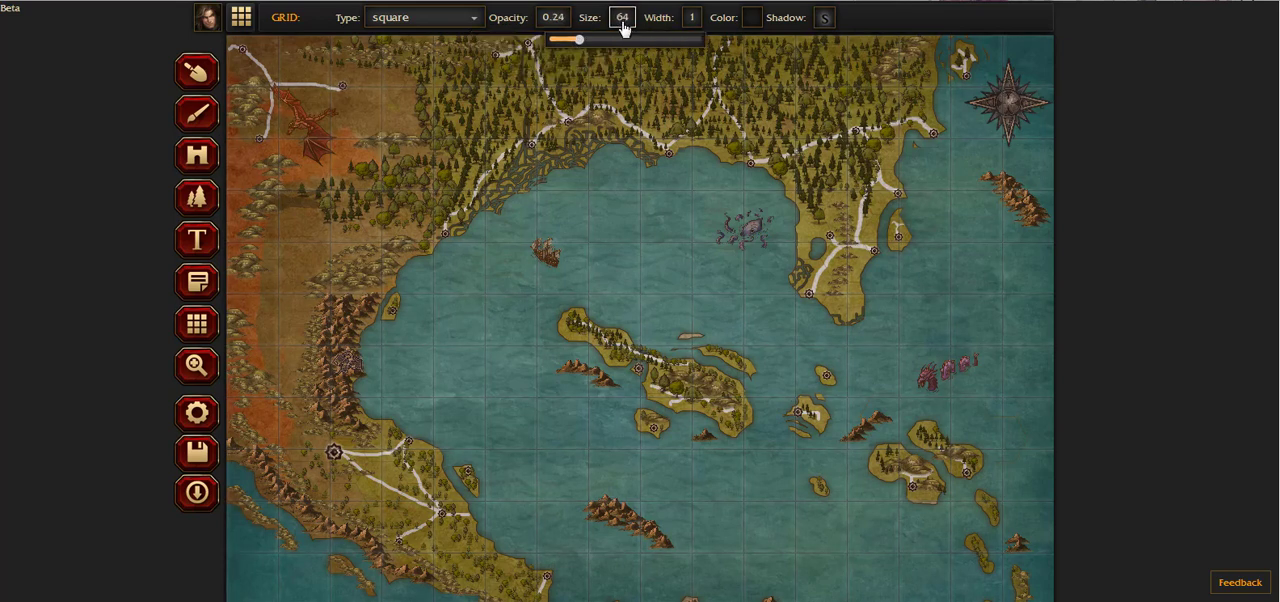
{"action": "left_click_drag", "start_coordinate": [578, 42], "coordinate": [601, 47]}
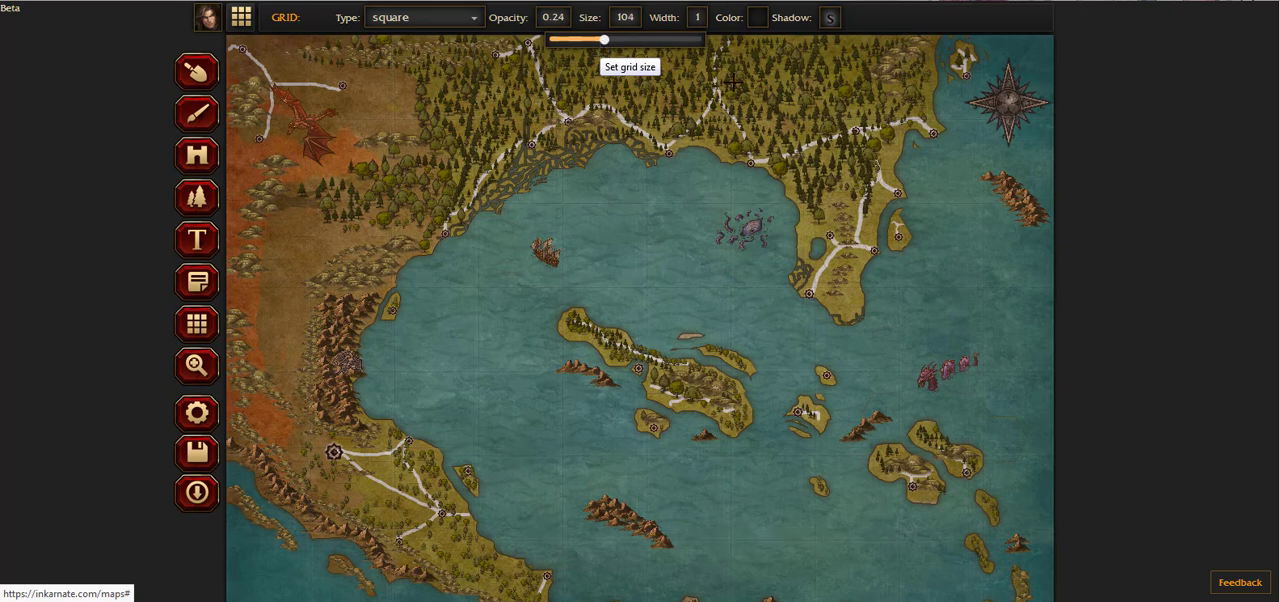
{"action": "scroll", "coordinate": [808, 112], "scroll_direction": "down", "scroll_amount": 1}
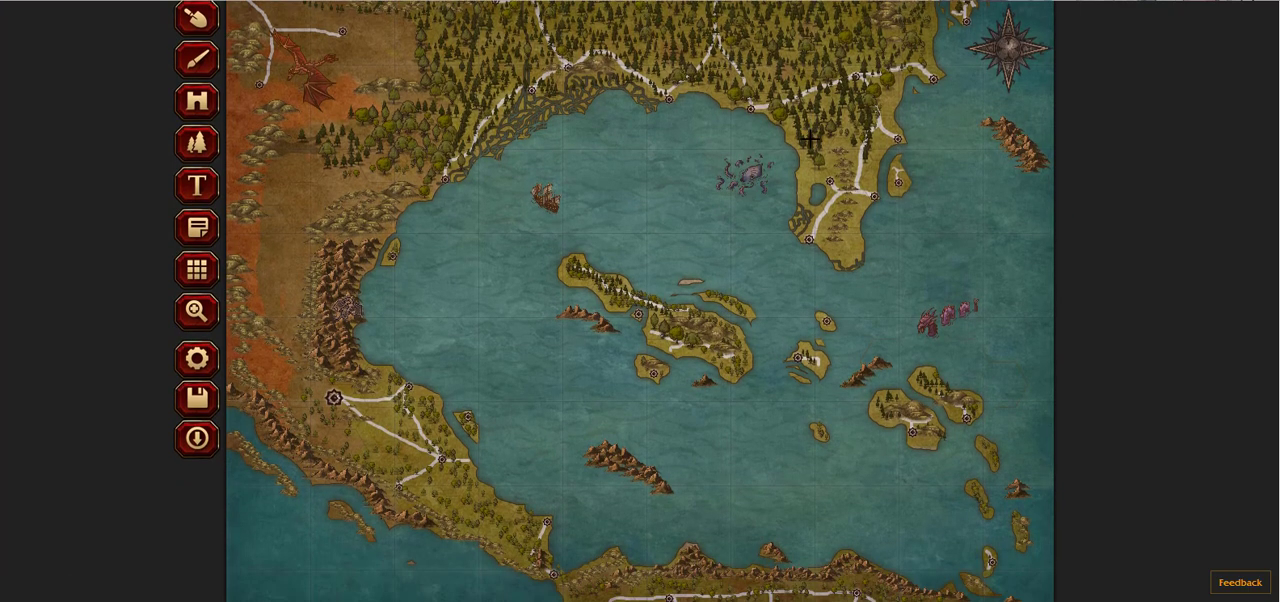
{"action": "scroll", "coordinate": [809, 140], "scroll_direction": "up", "scroll_amount": 1}
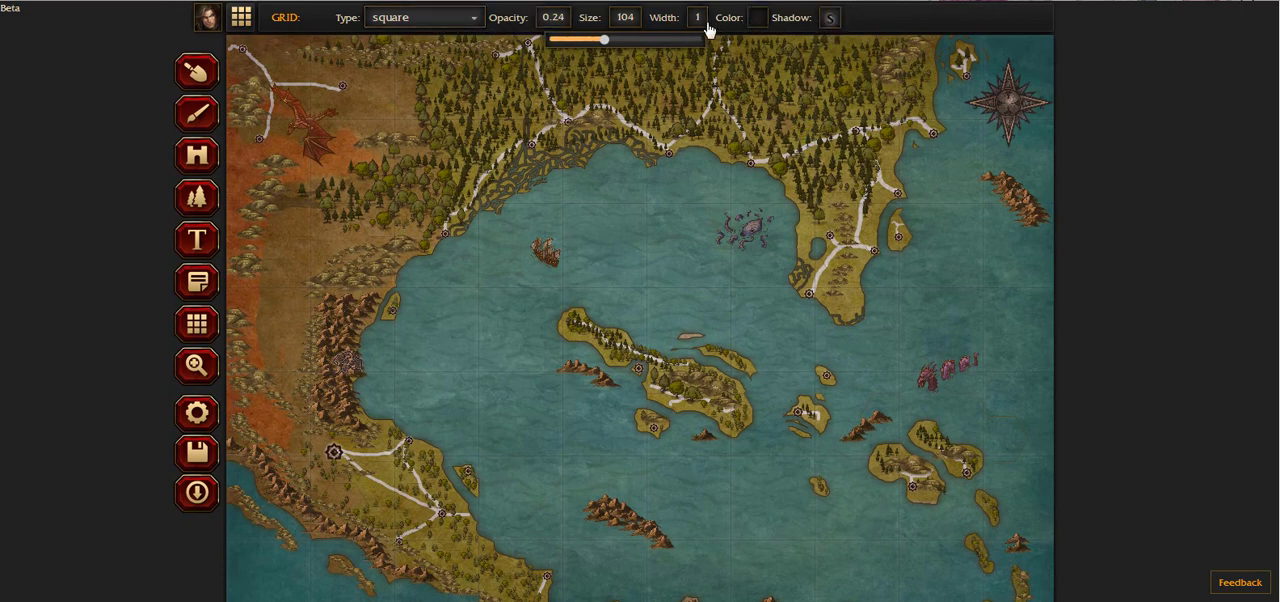
Step: Set the grid color to black and view the grid's shadow settings
{"action": "left_click", "coordinate": [764, 28]}
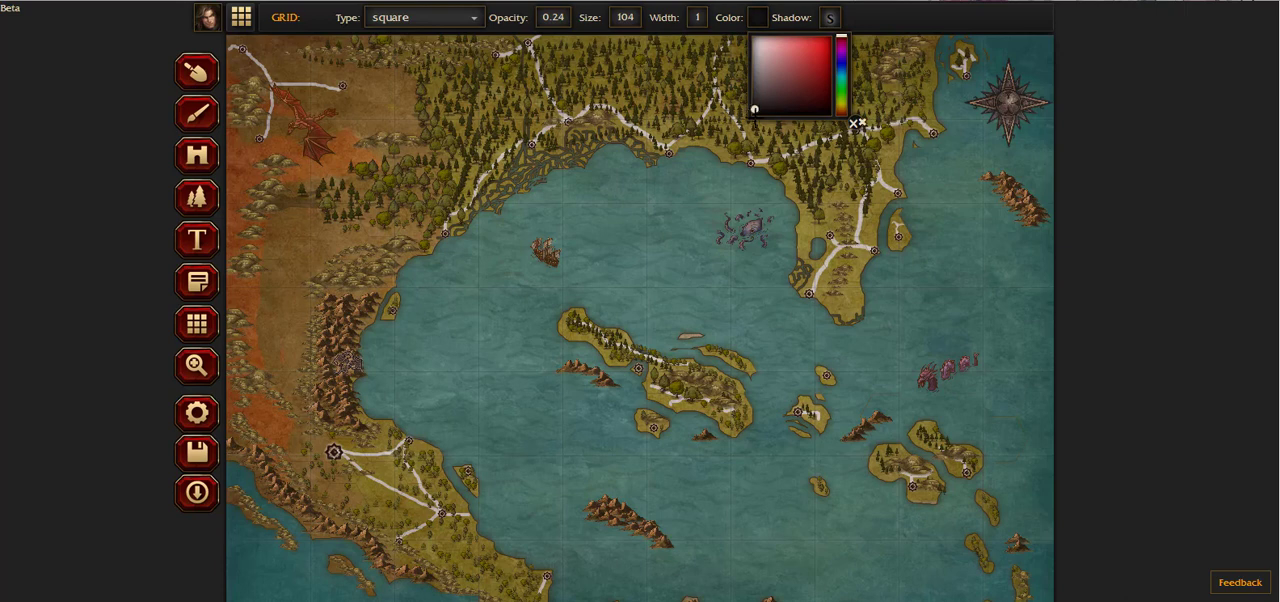
{"action": "left_click", "coordinate": [754, 116]}
{"action": "left_click", "coordinate": [855, 122]}
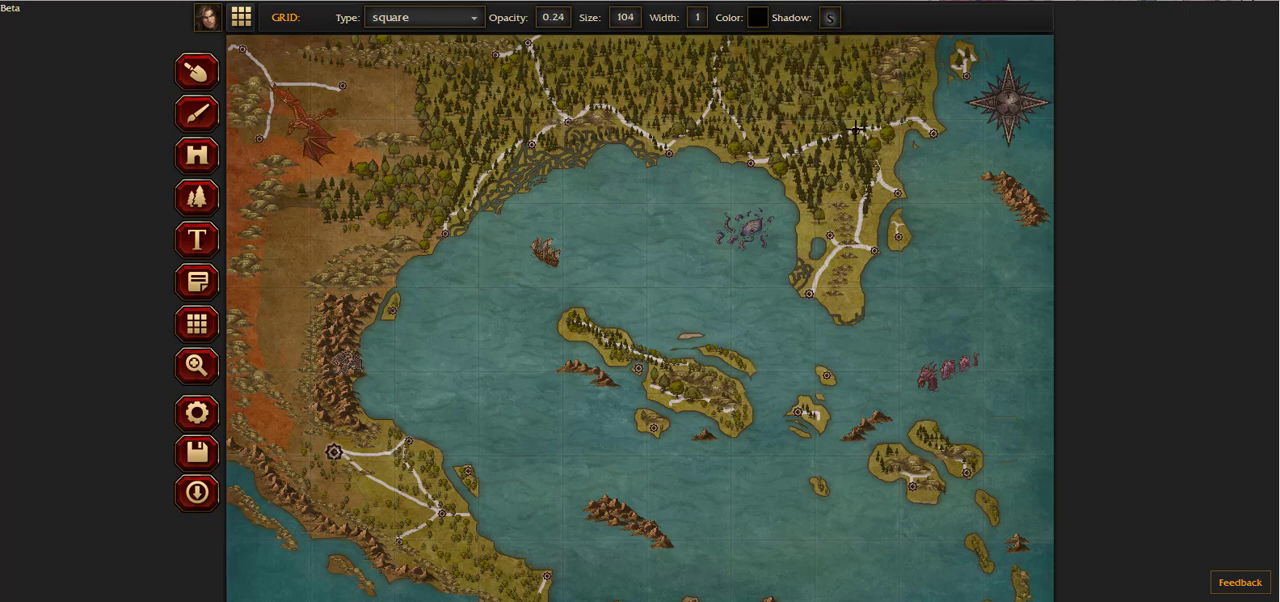
{"action": "left_click", "coordinate": [832, 25]}
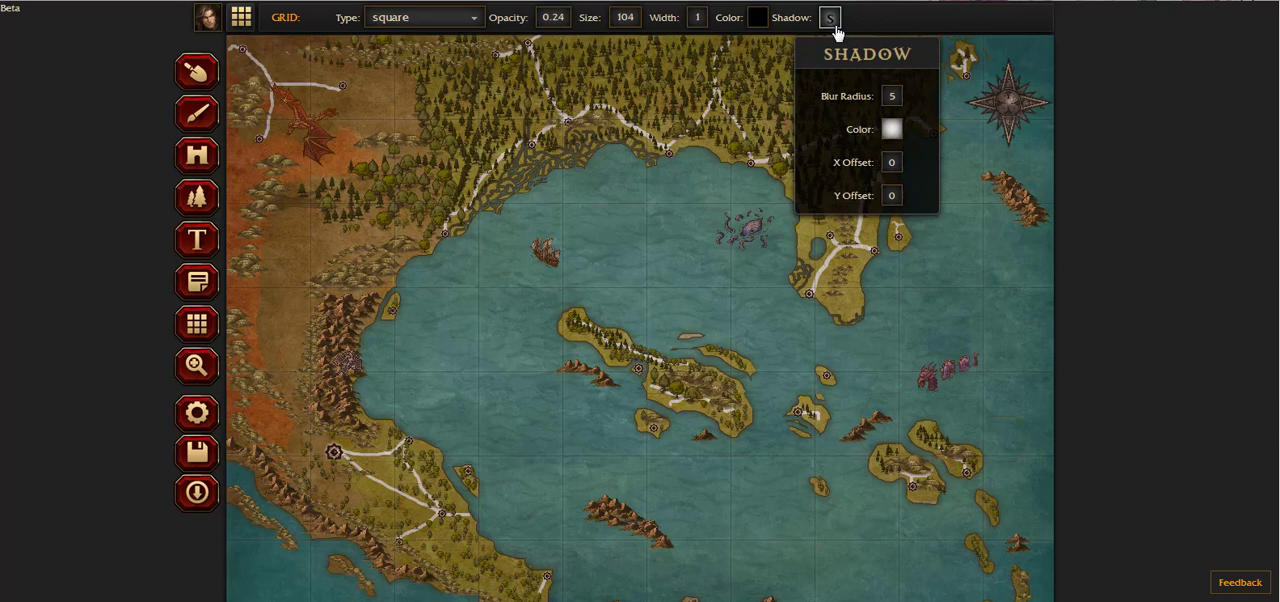
{"action": "left_click", "coordinate": [833, 22]}
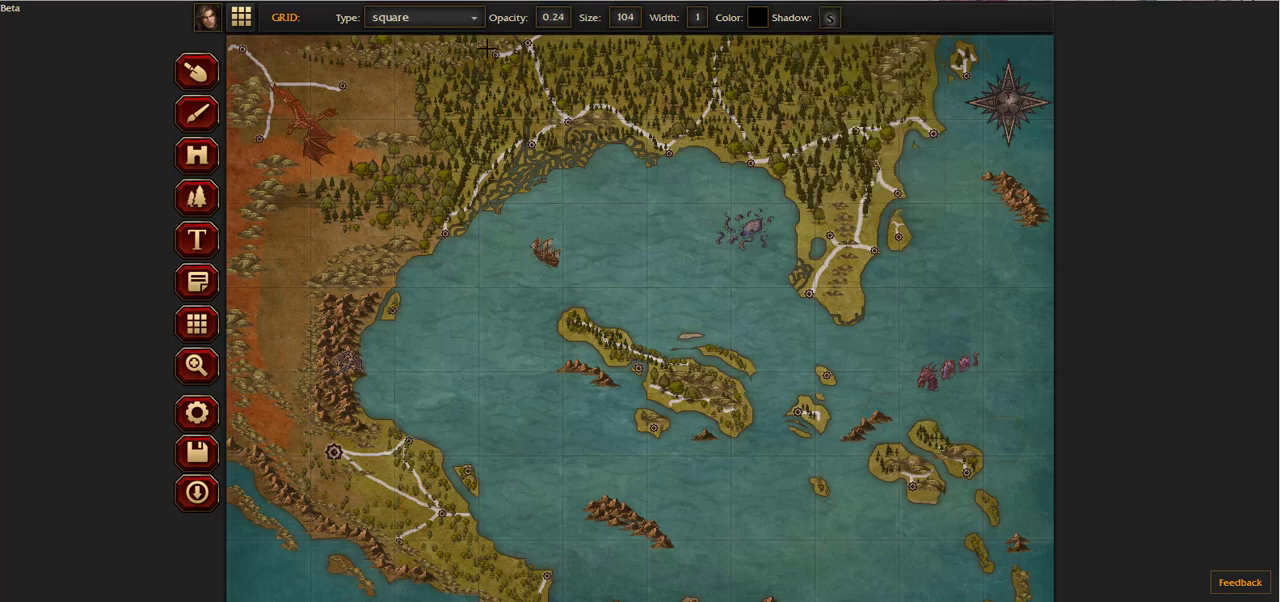
{"action": "scroll", "coordinate": [425, 206], "scroll_direction": "down", "scroll_amount": 1}
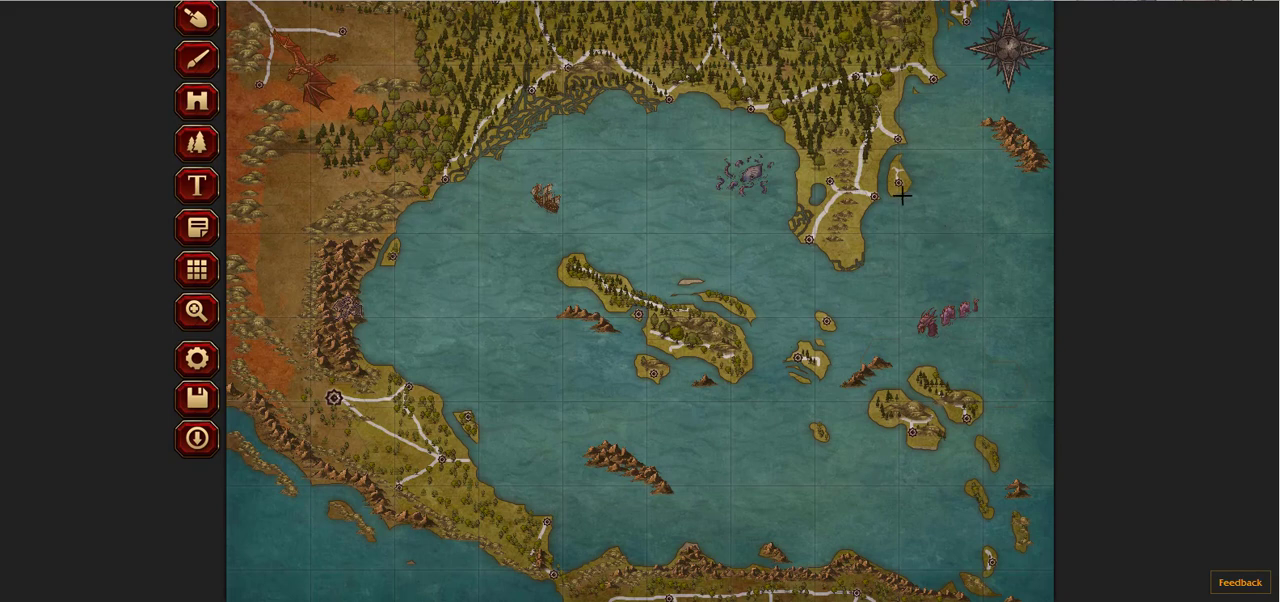
{"action": "scroll", "coordinate": [901, 196], "scroll_direction": "up", "scroll_amount": 1}
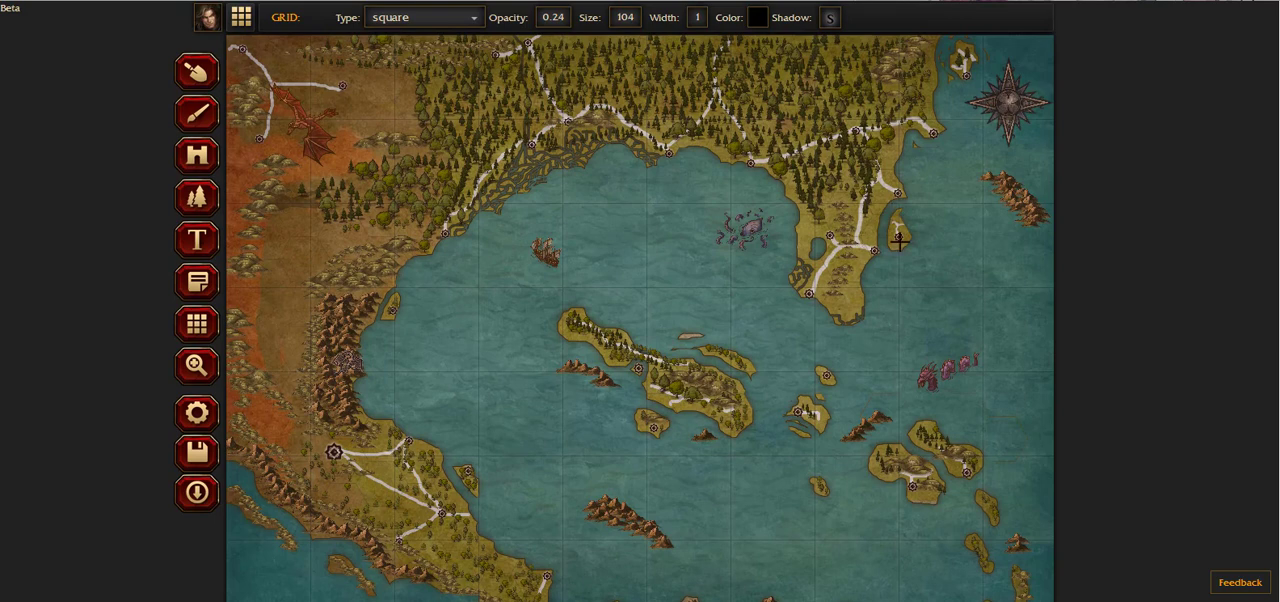